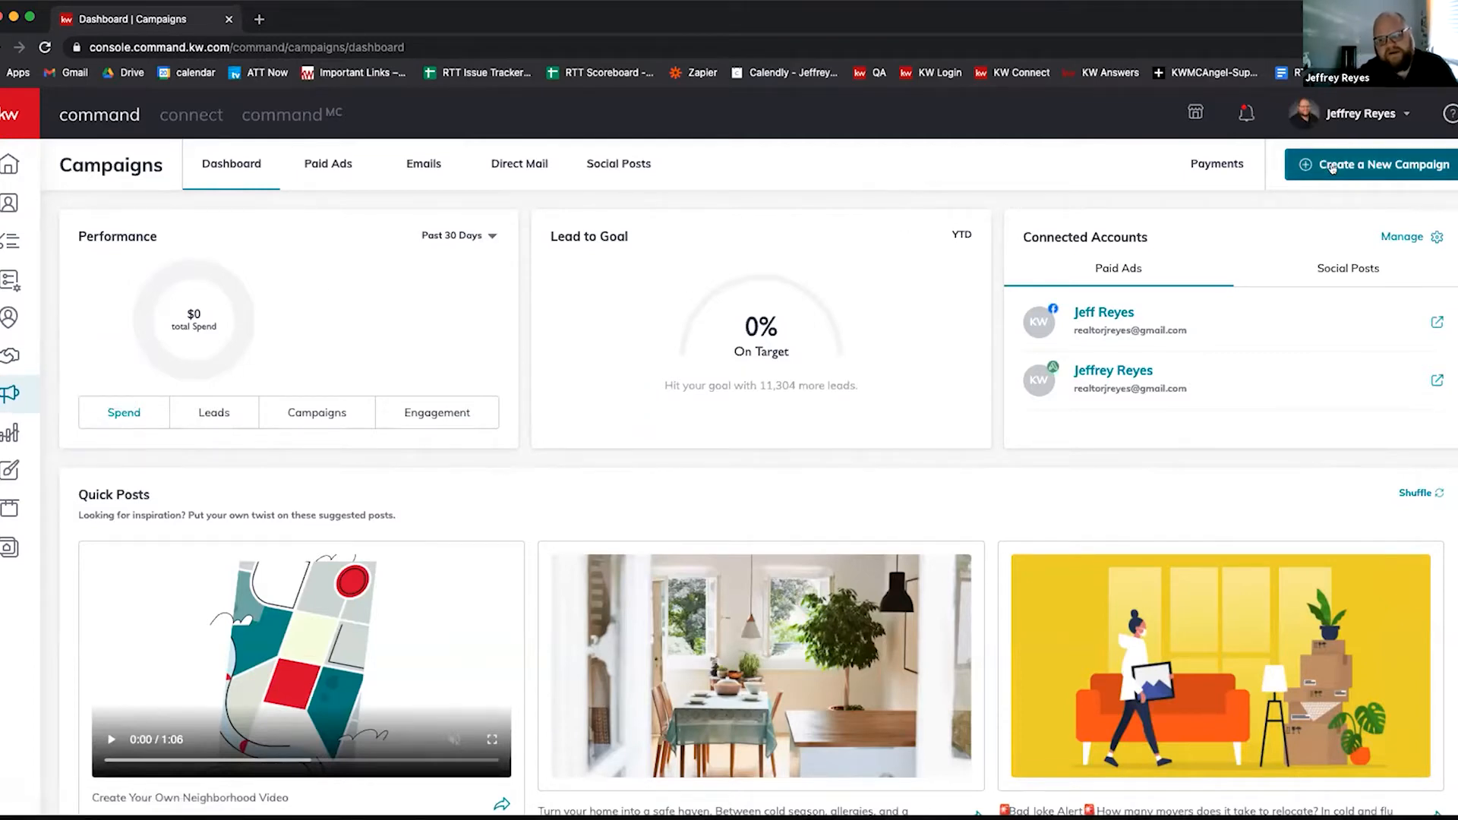
# Step: Start a new campaign and pick the Social Ad (Paid) campaign type
pyautogui.click(1328, 166)
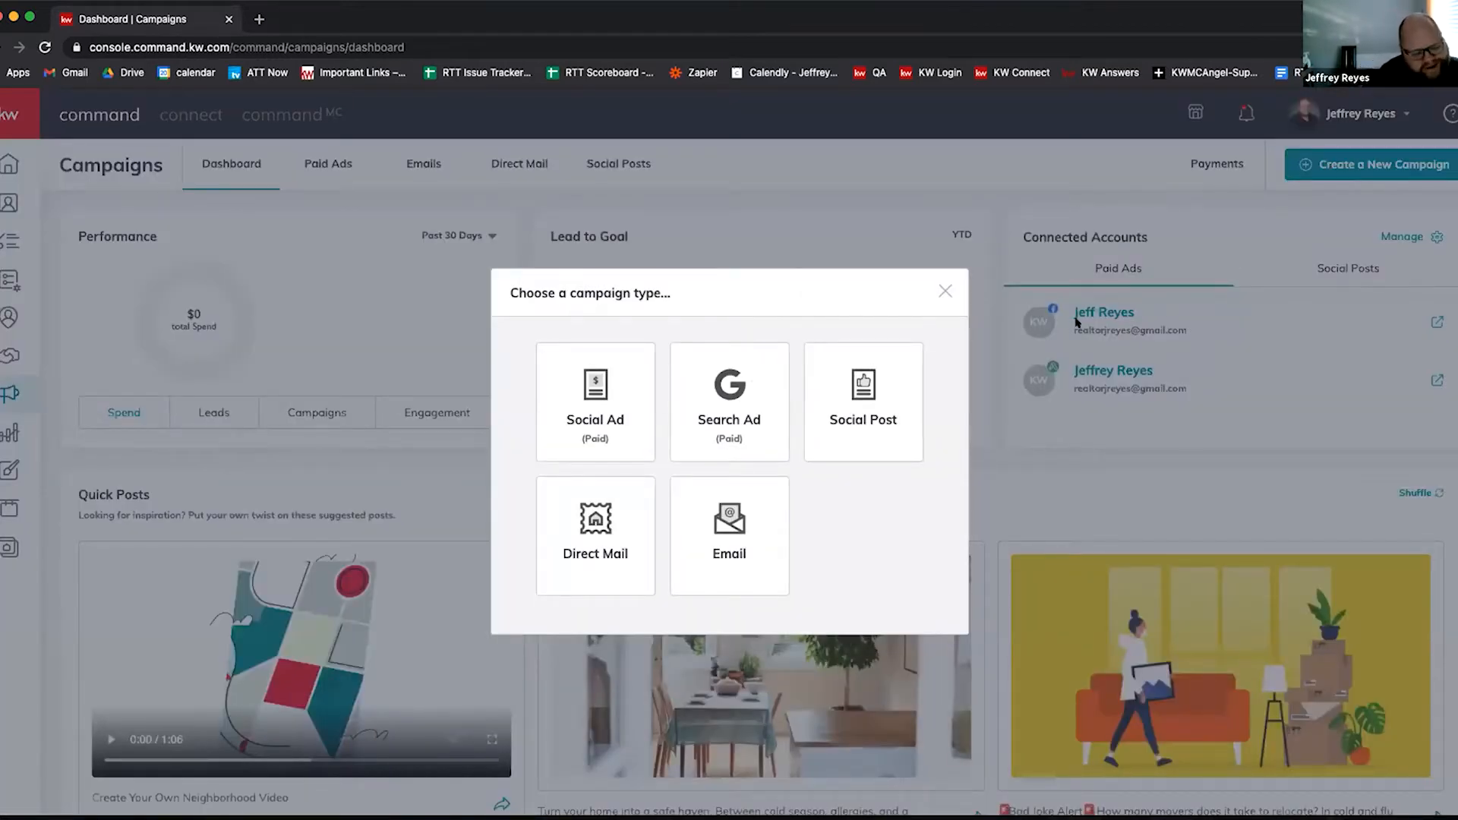
pyautogui.click(587, 423)
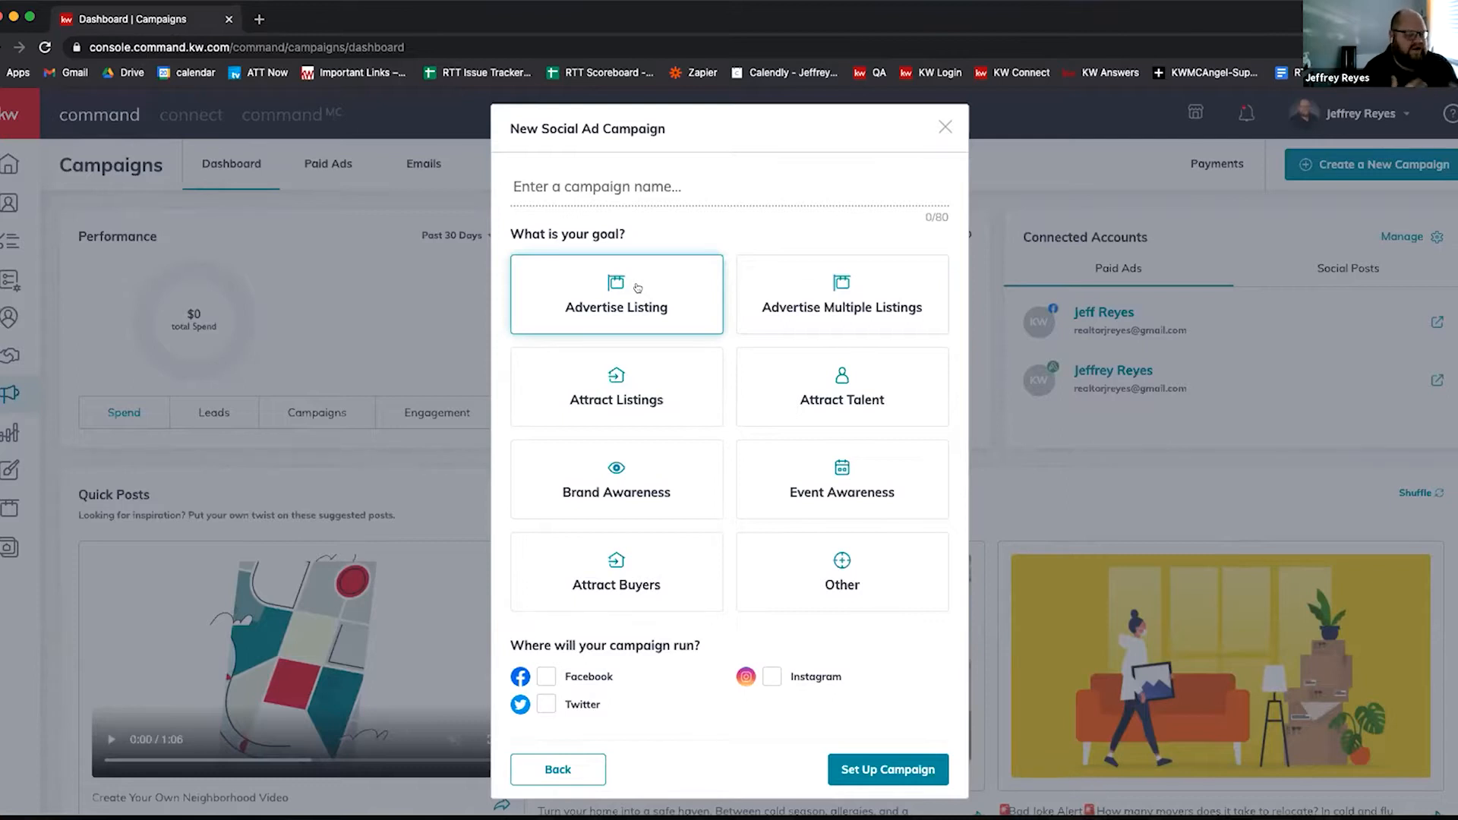
# Step: Name the campaign 'test', choose the Advertise Listing goal and Facebook, and set it up
pyautogui.click(656, 188)
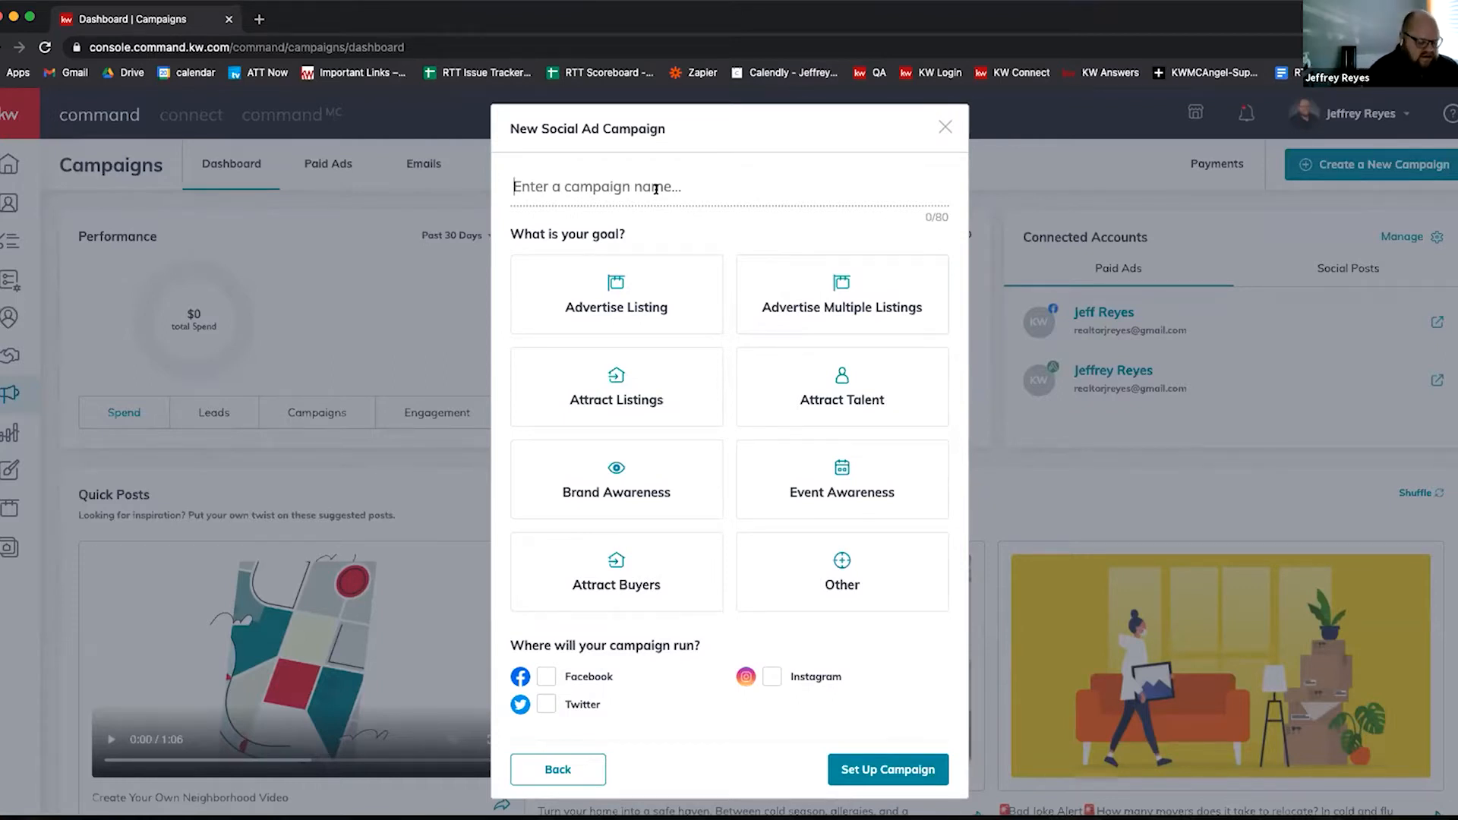
pyautogui.write('test')
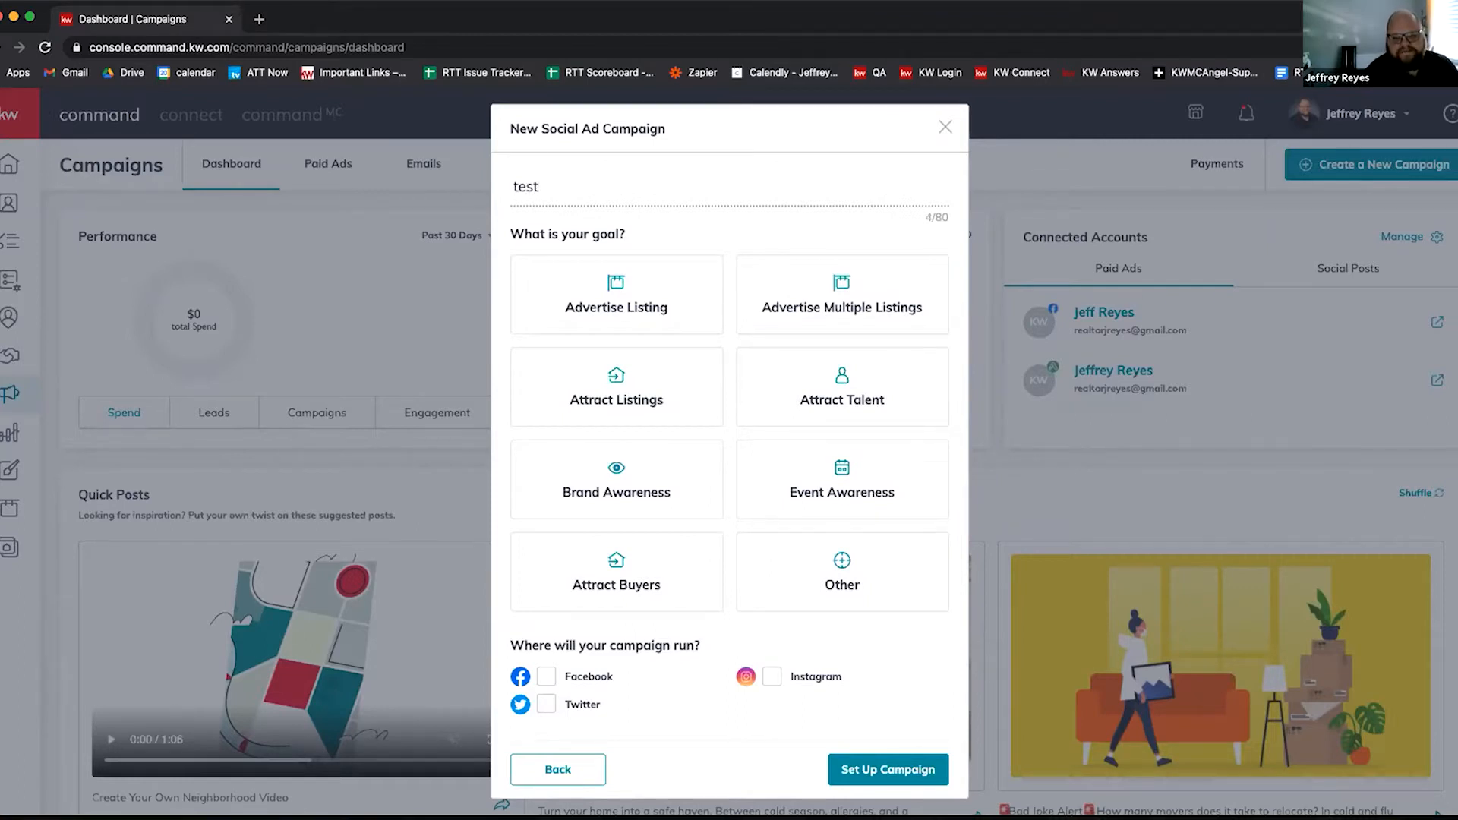
pyautogui.click(642, 318)
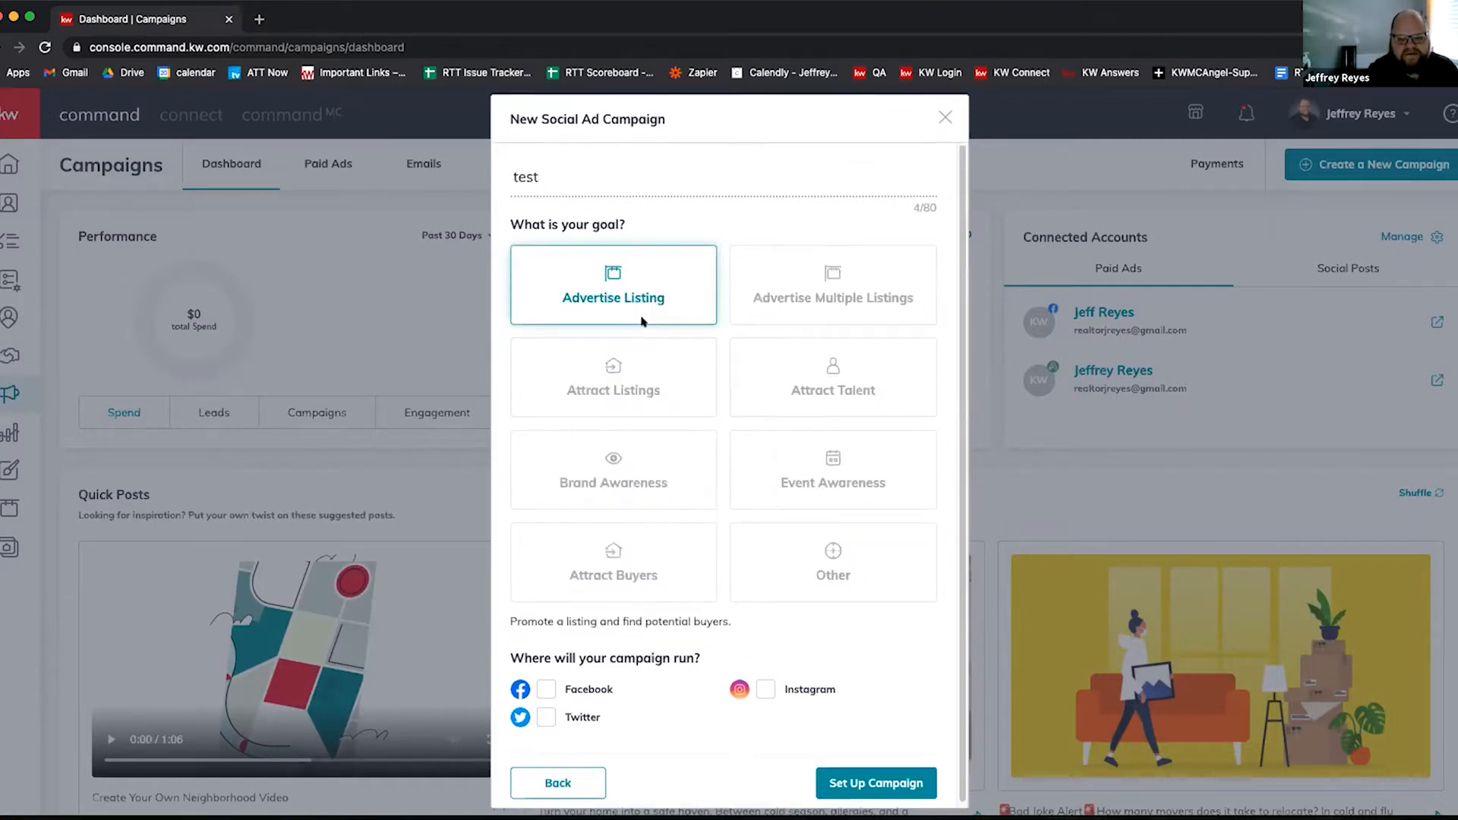
pyautogui.click(547, 689)
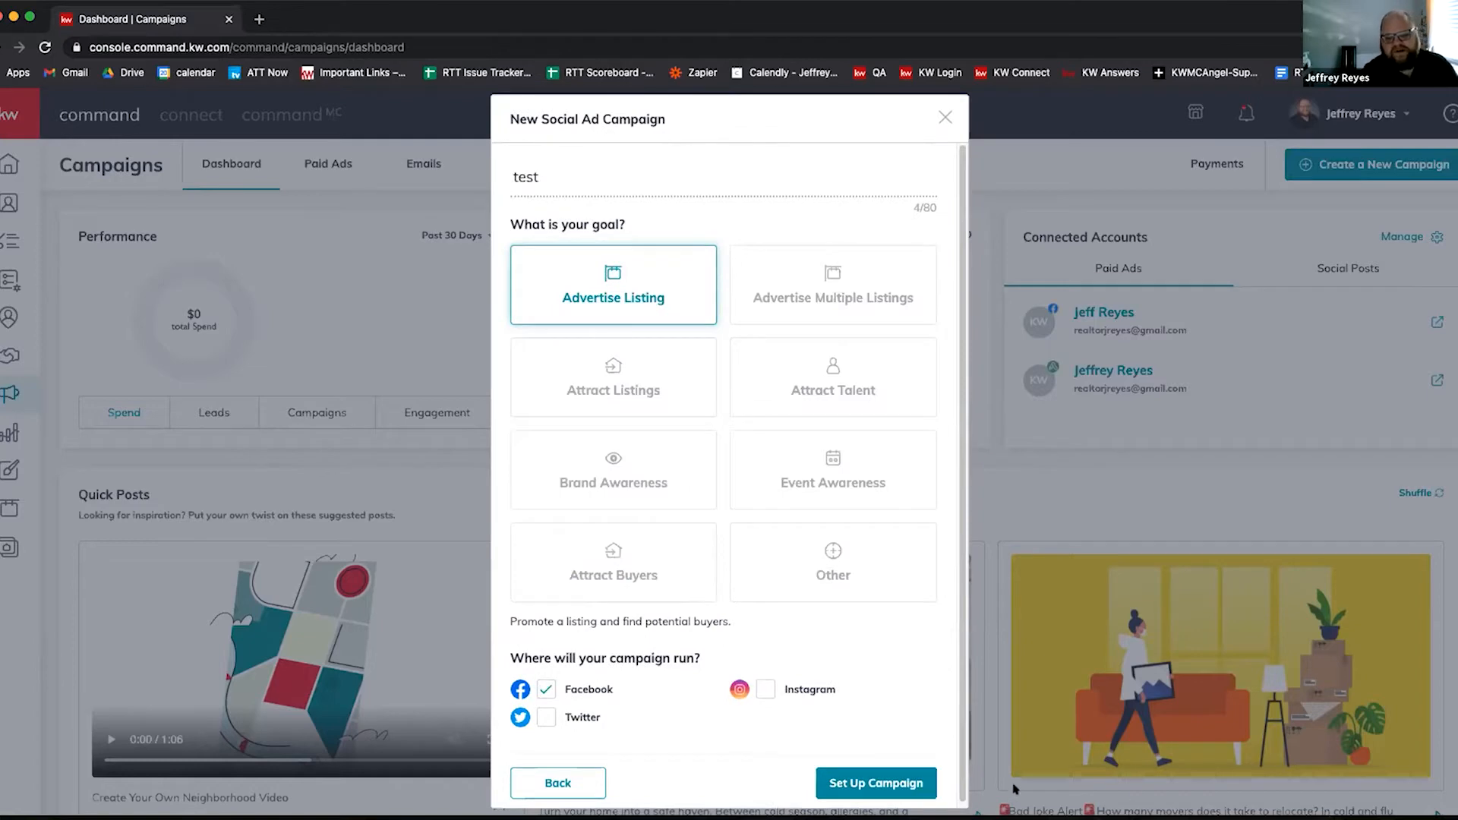
pyautogui.click(847, 785)
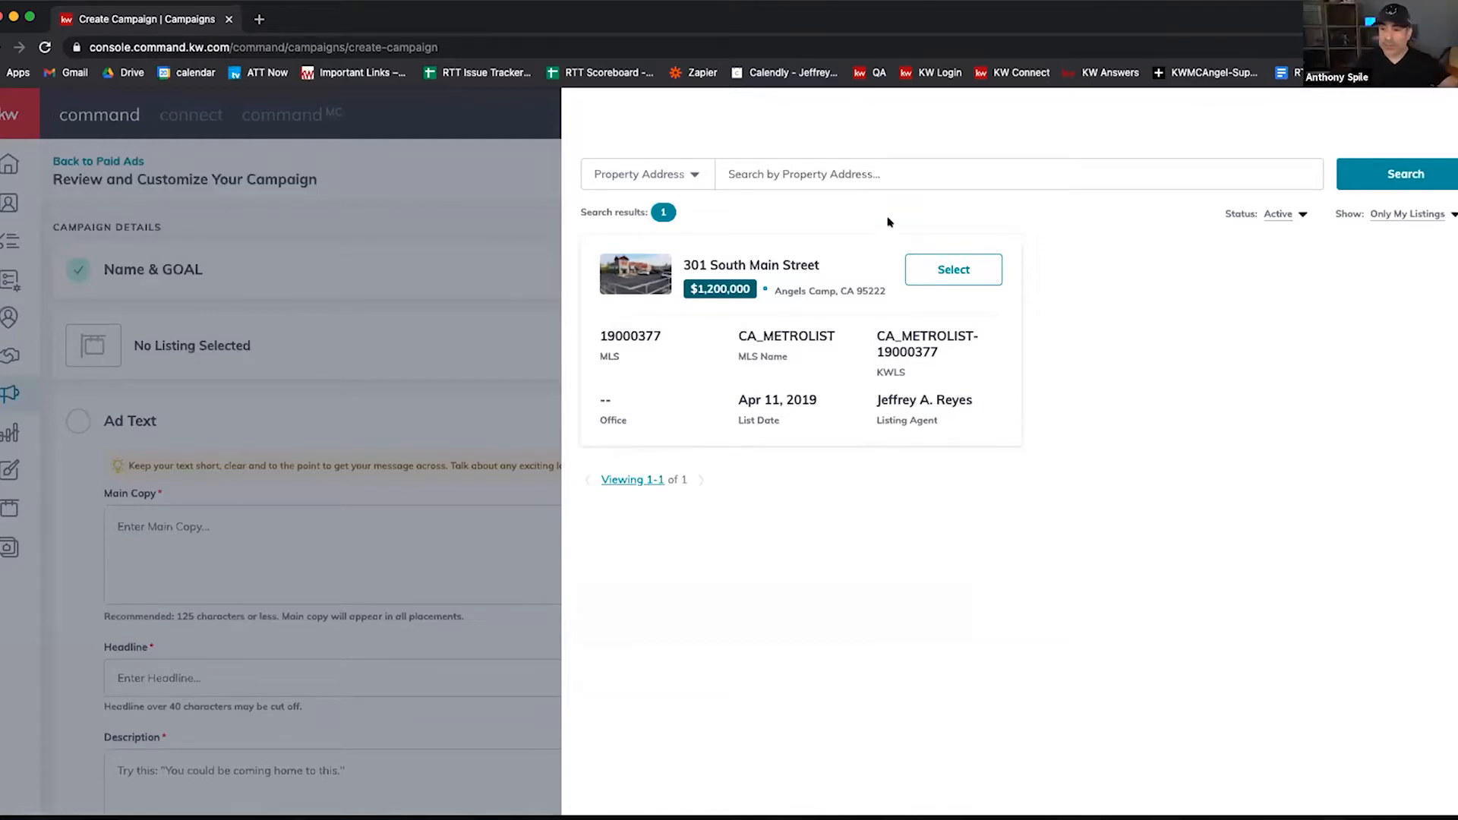
# Step: Switch the listing filter to All Listings and reopen the property search panel
pyautogui.click(1421, 214)
pyautogui.click(1406, 236)
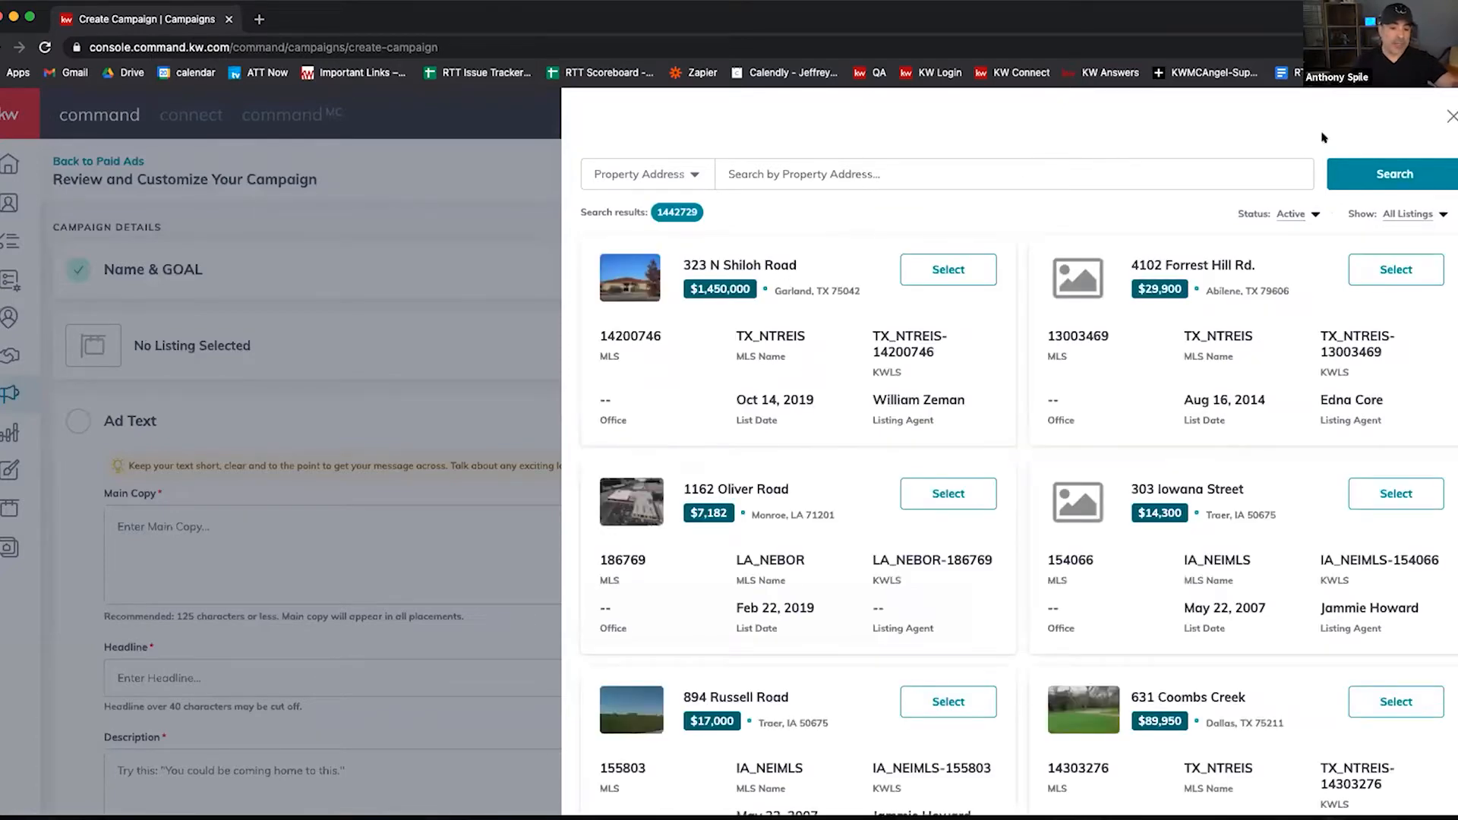
pyautogui.click(1452, 117)
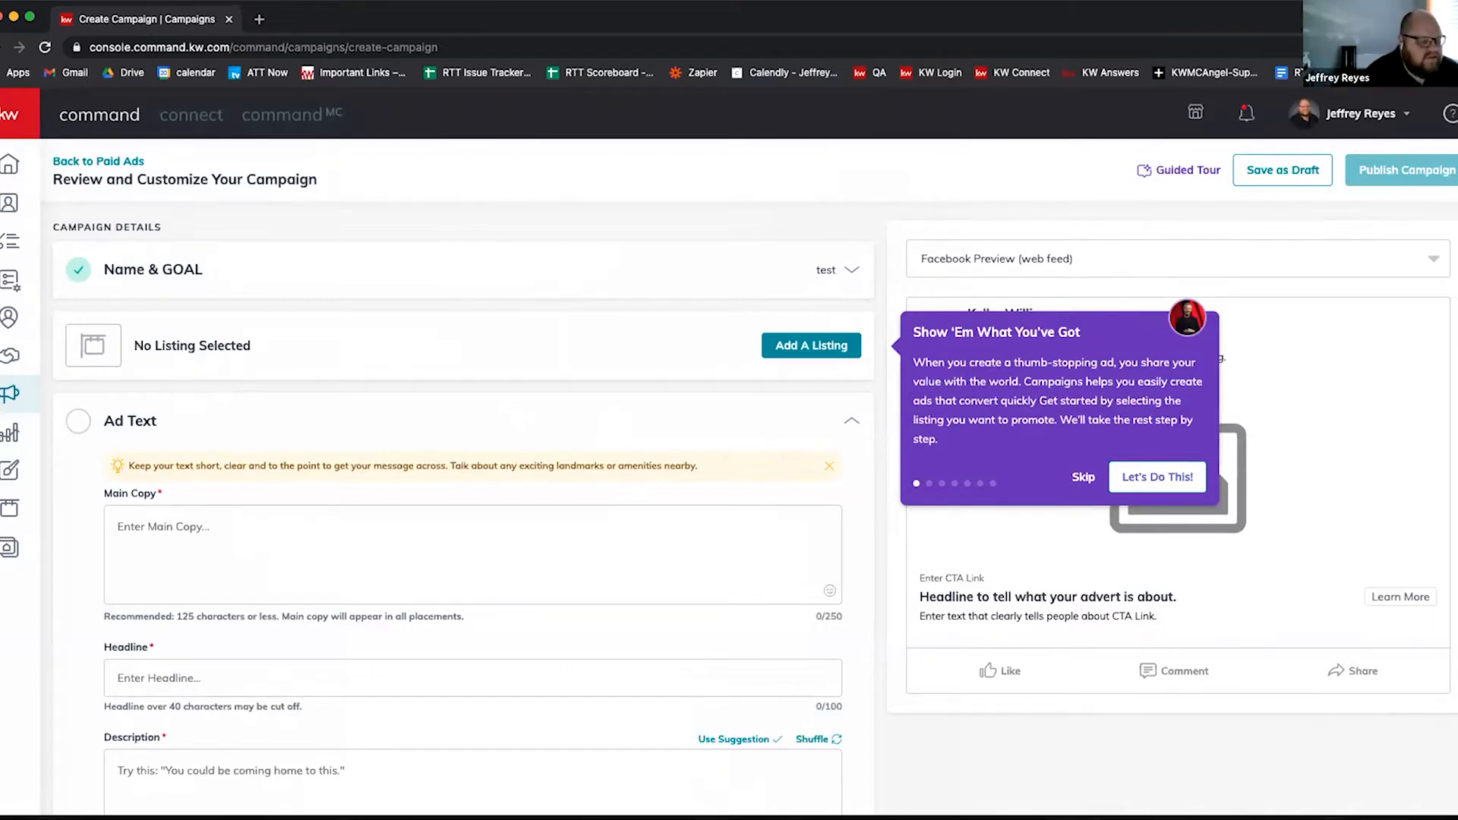
pyautogui.click(785, 346)
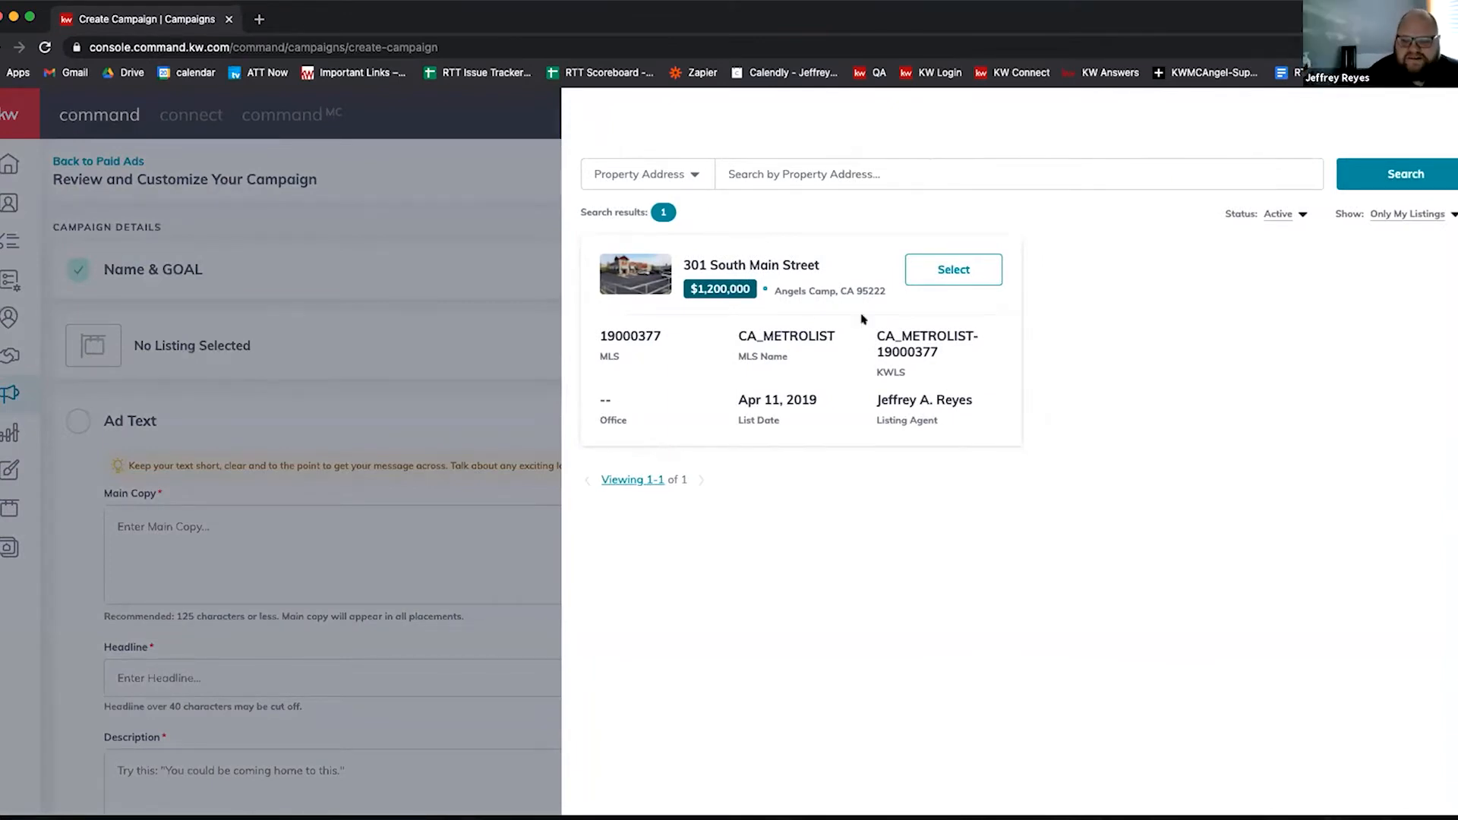
pyautogui.click(1452, 116)
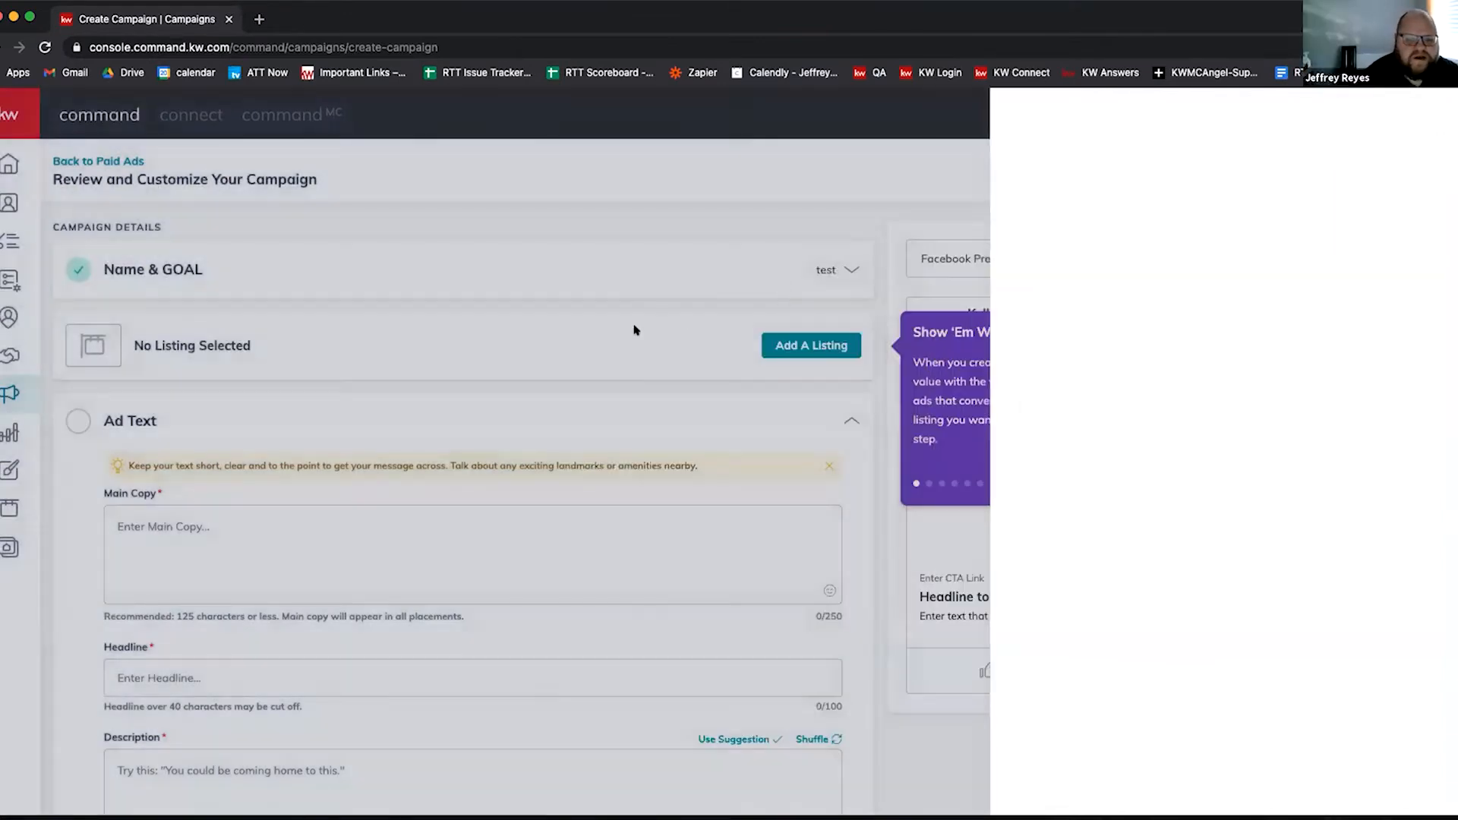
pyautogui.click(821, 346)
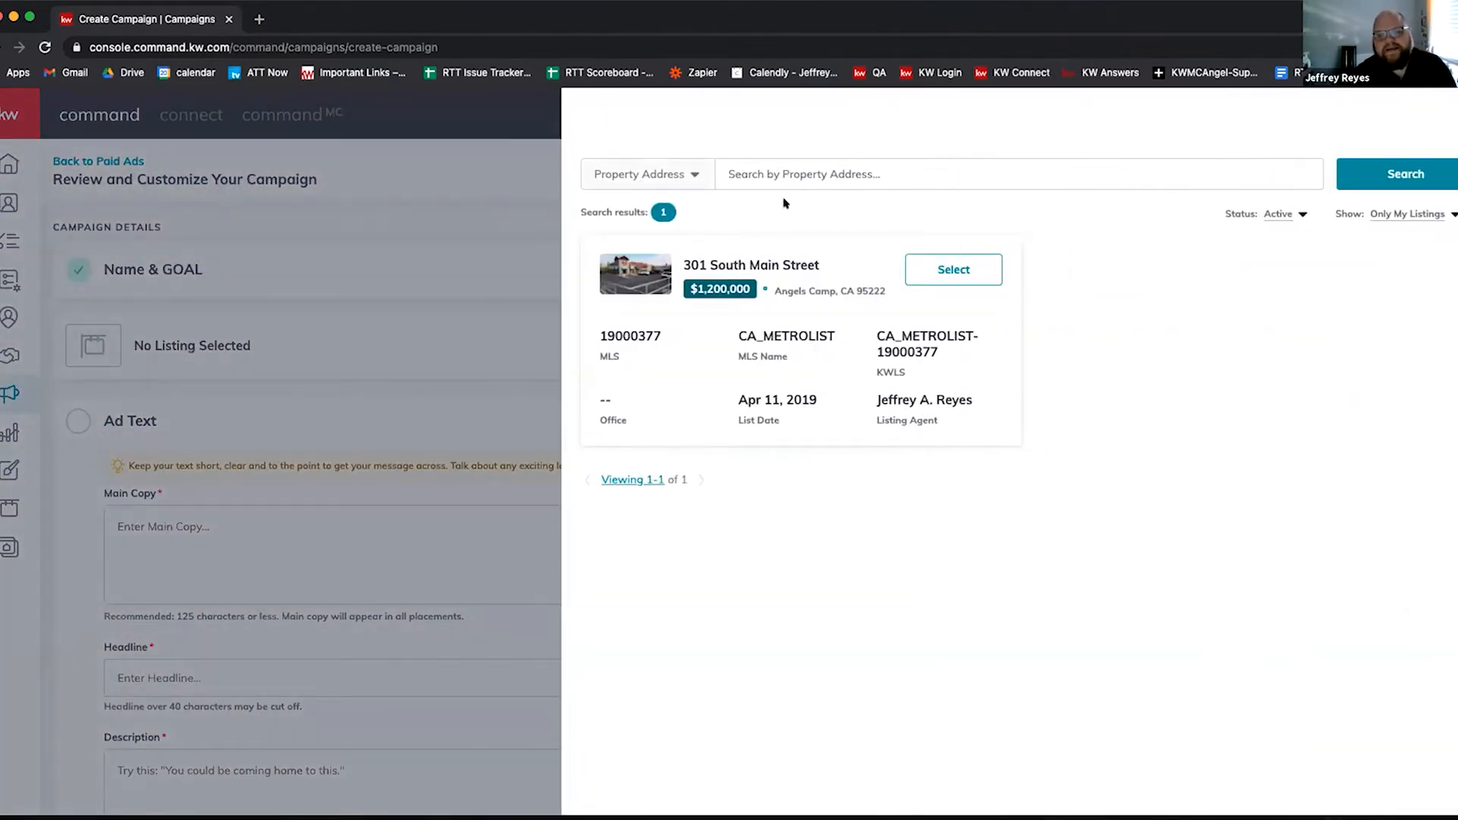
pyautogui.click(1405, 215)
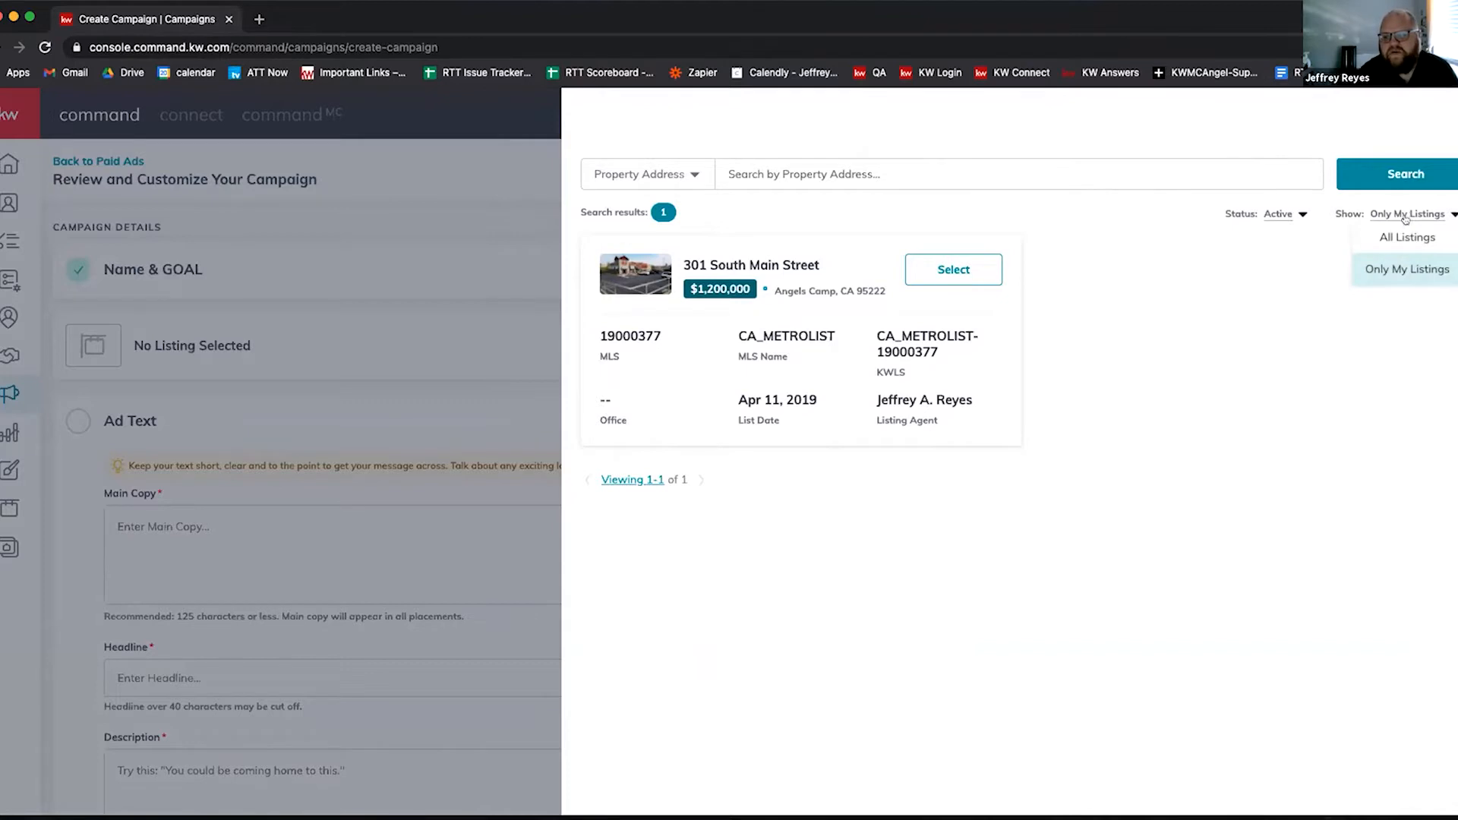
pyautogui.click(1407, 237)
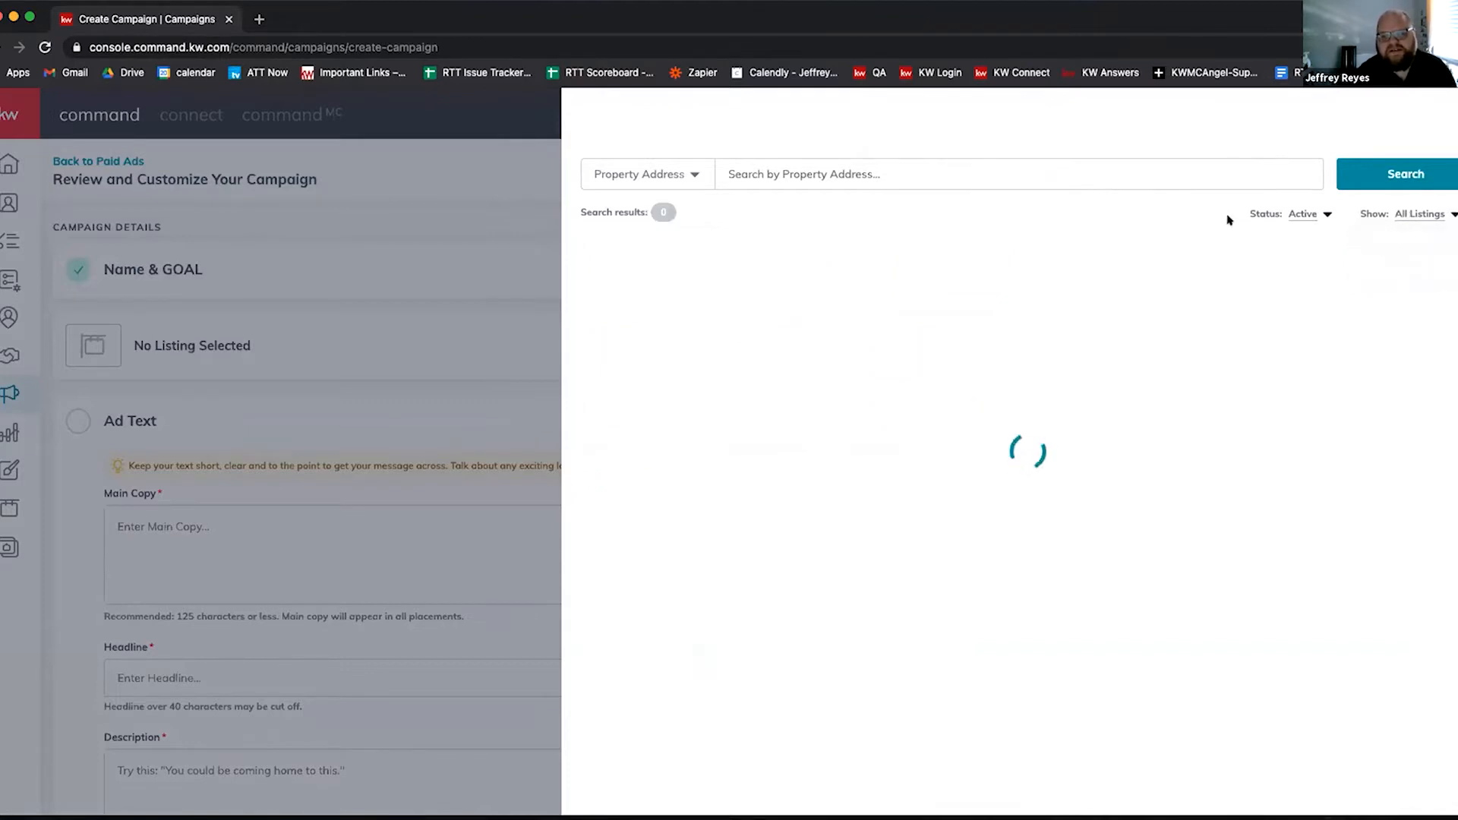
pyautogui.click(950, 179)
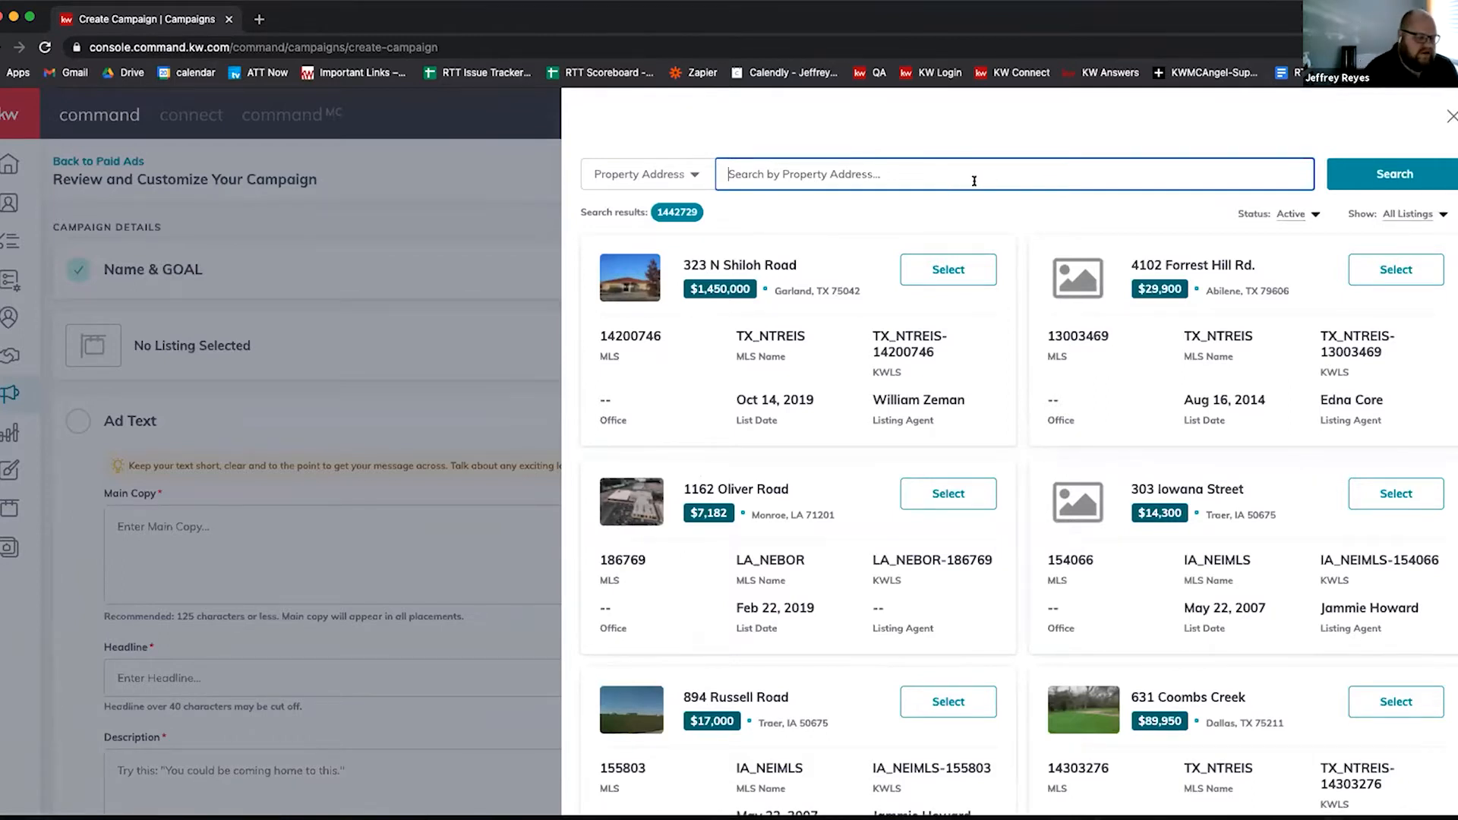
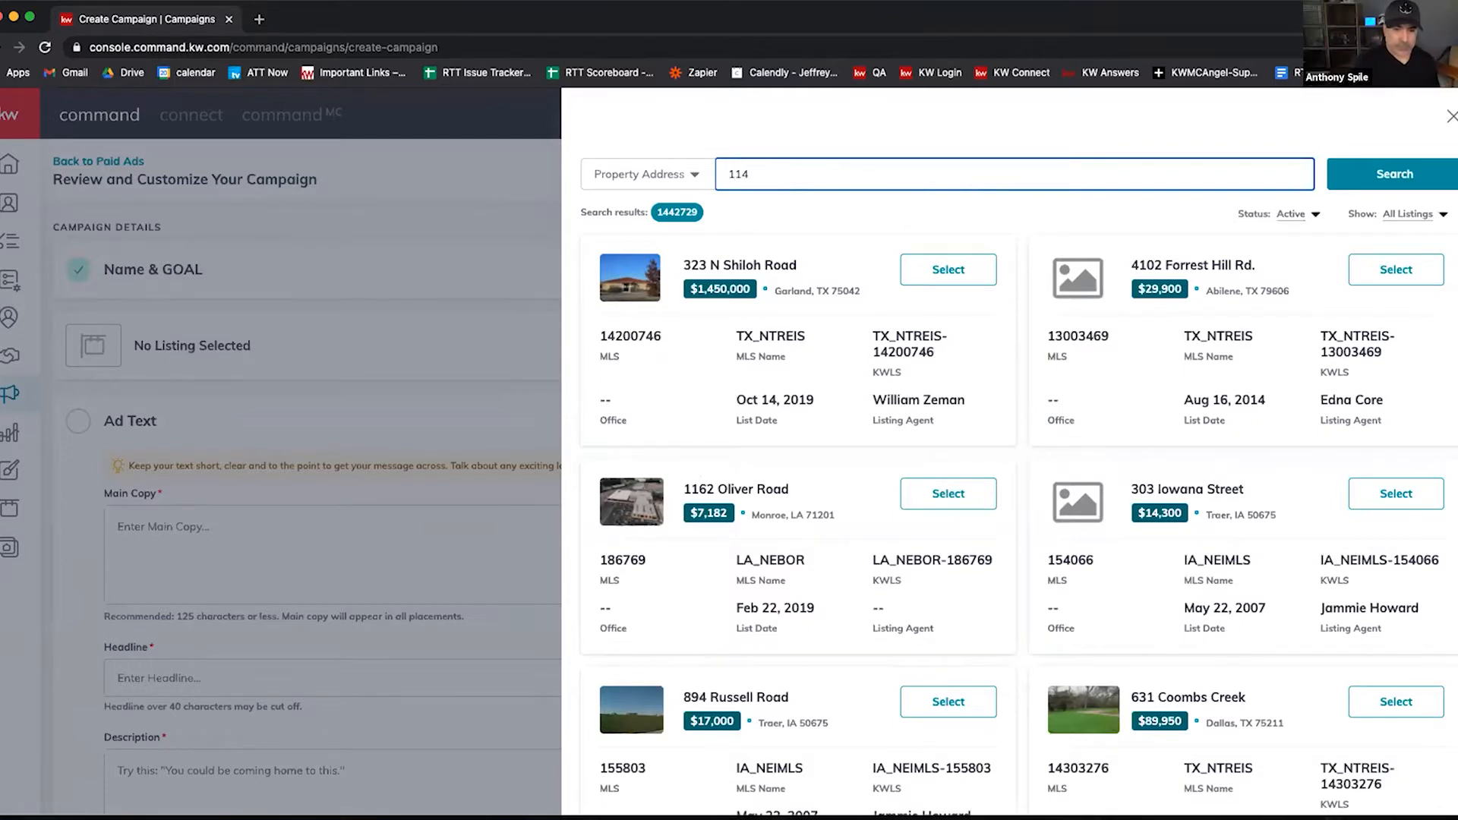
pyautogui.press('Return')
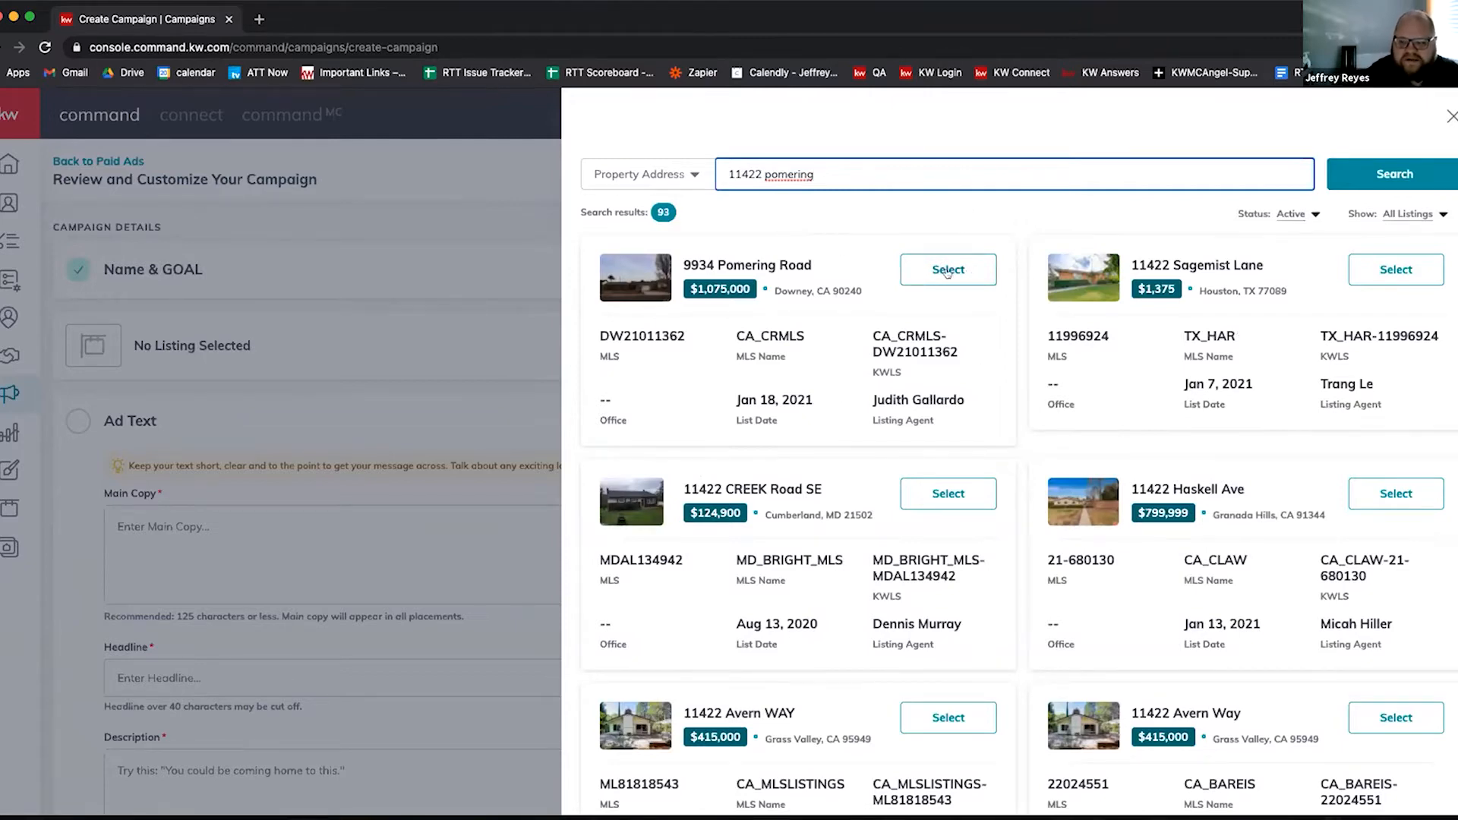
pyautogui.click(951, 278)
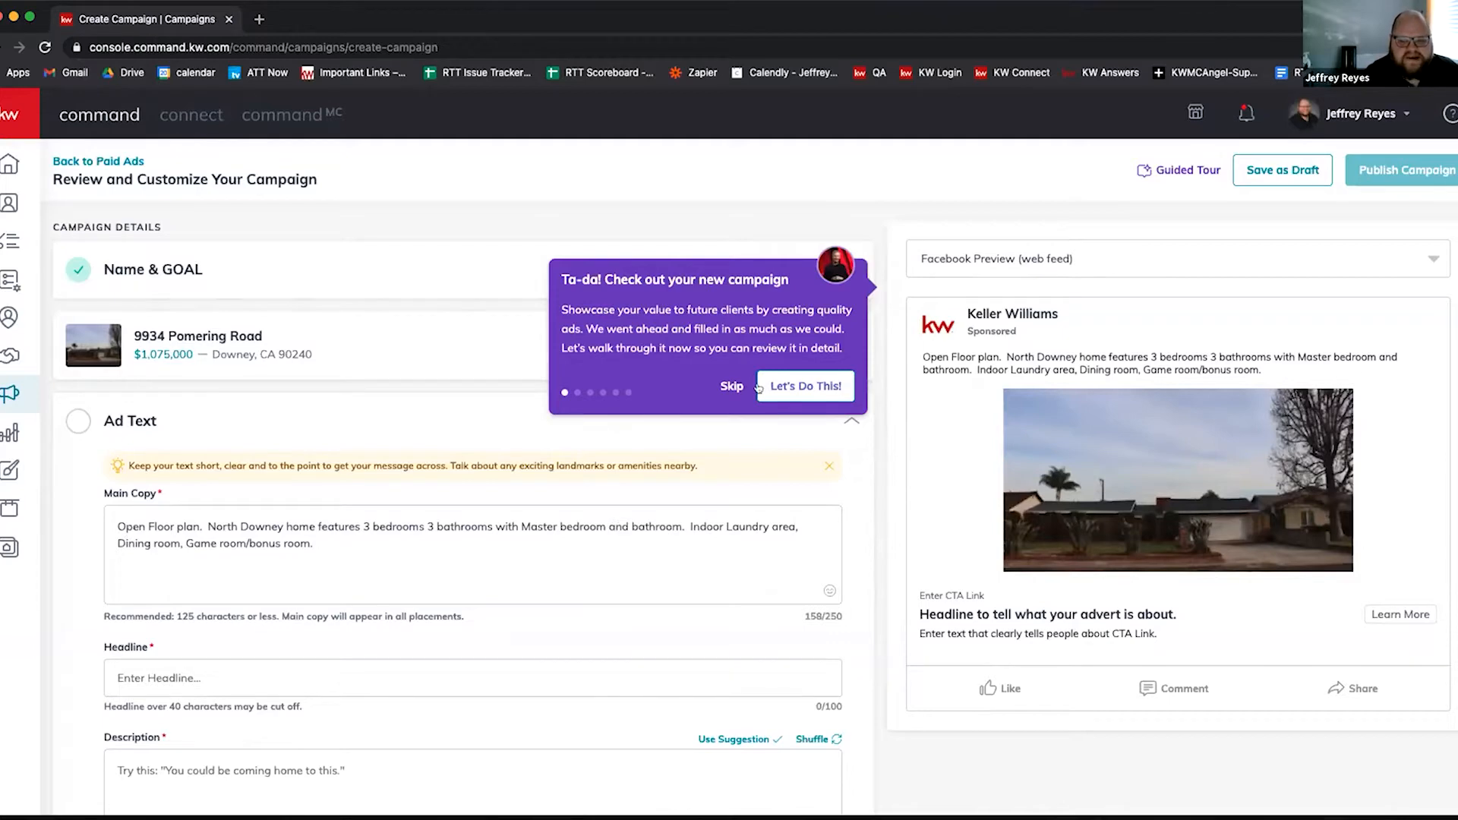
# Step: Dismiss the guided tour, bring back the product tour messages, then dismiss them again
pyautogui.click(730, 387)
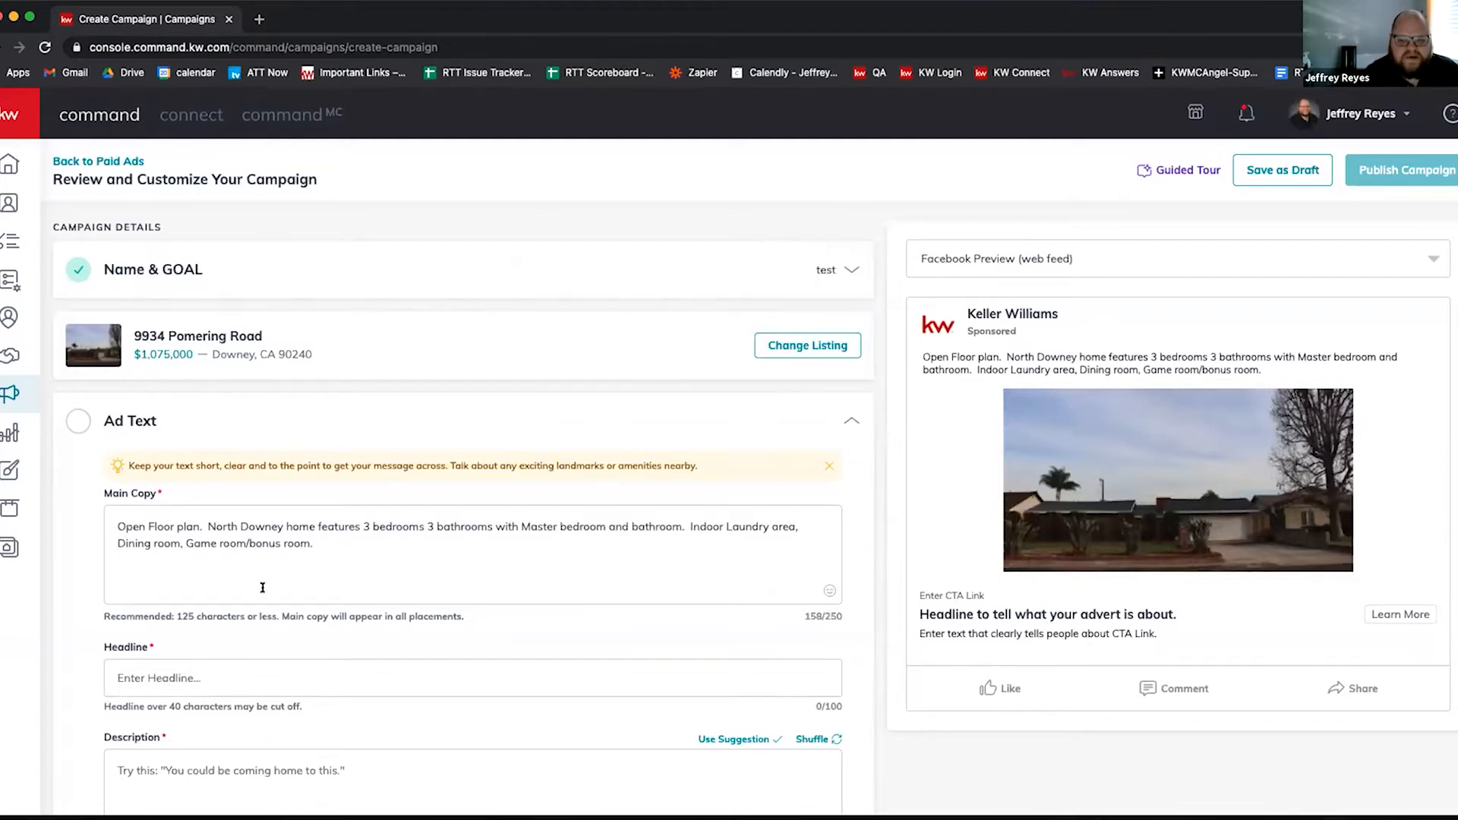
pyautogui.scroll(-2, 322, 516)
pyautogui.scroll(2, 1096, 702)
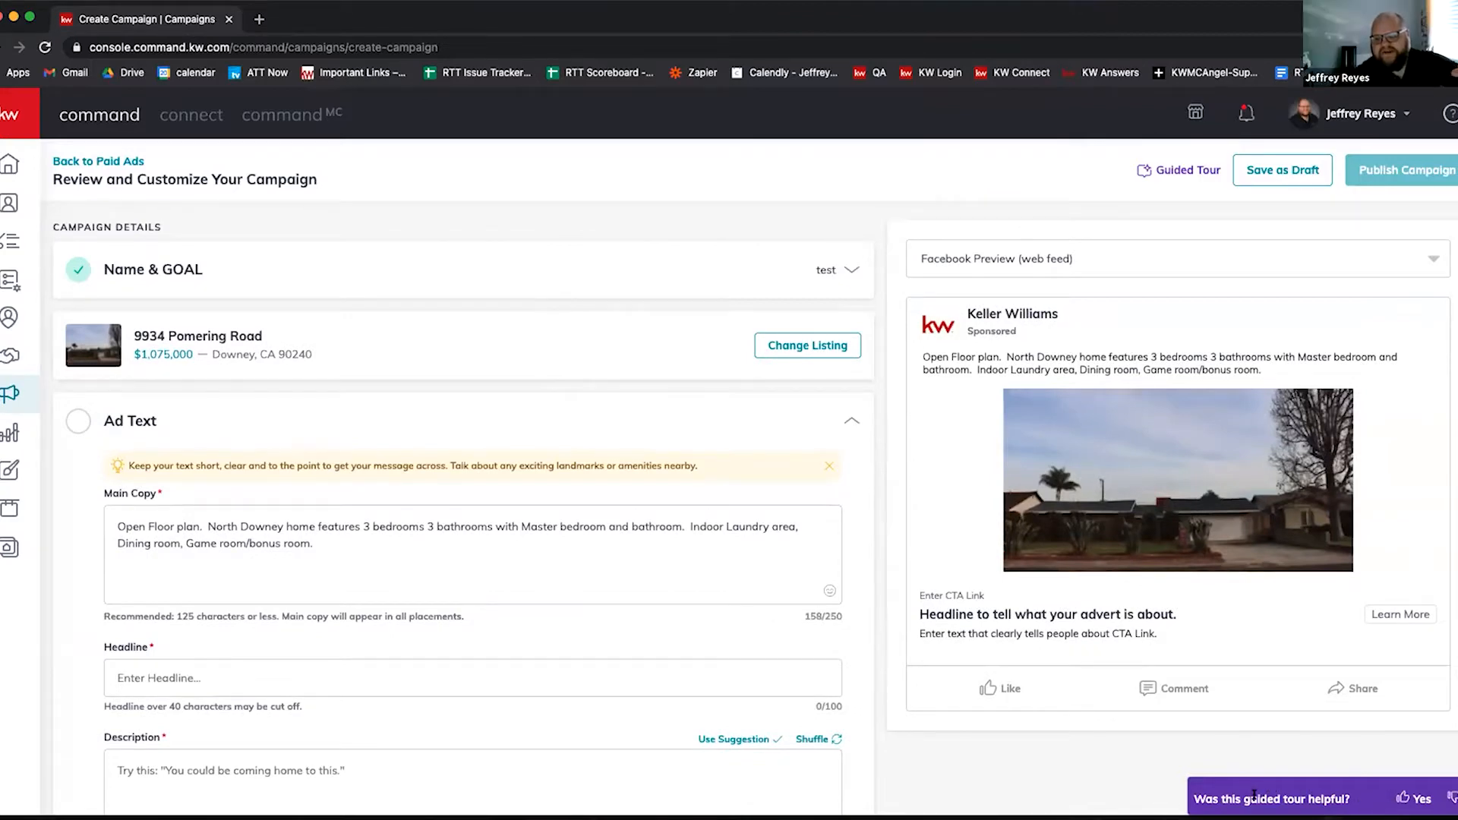
pyautogui.click(1141, 169)
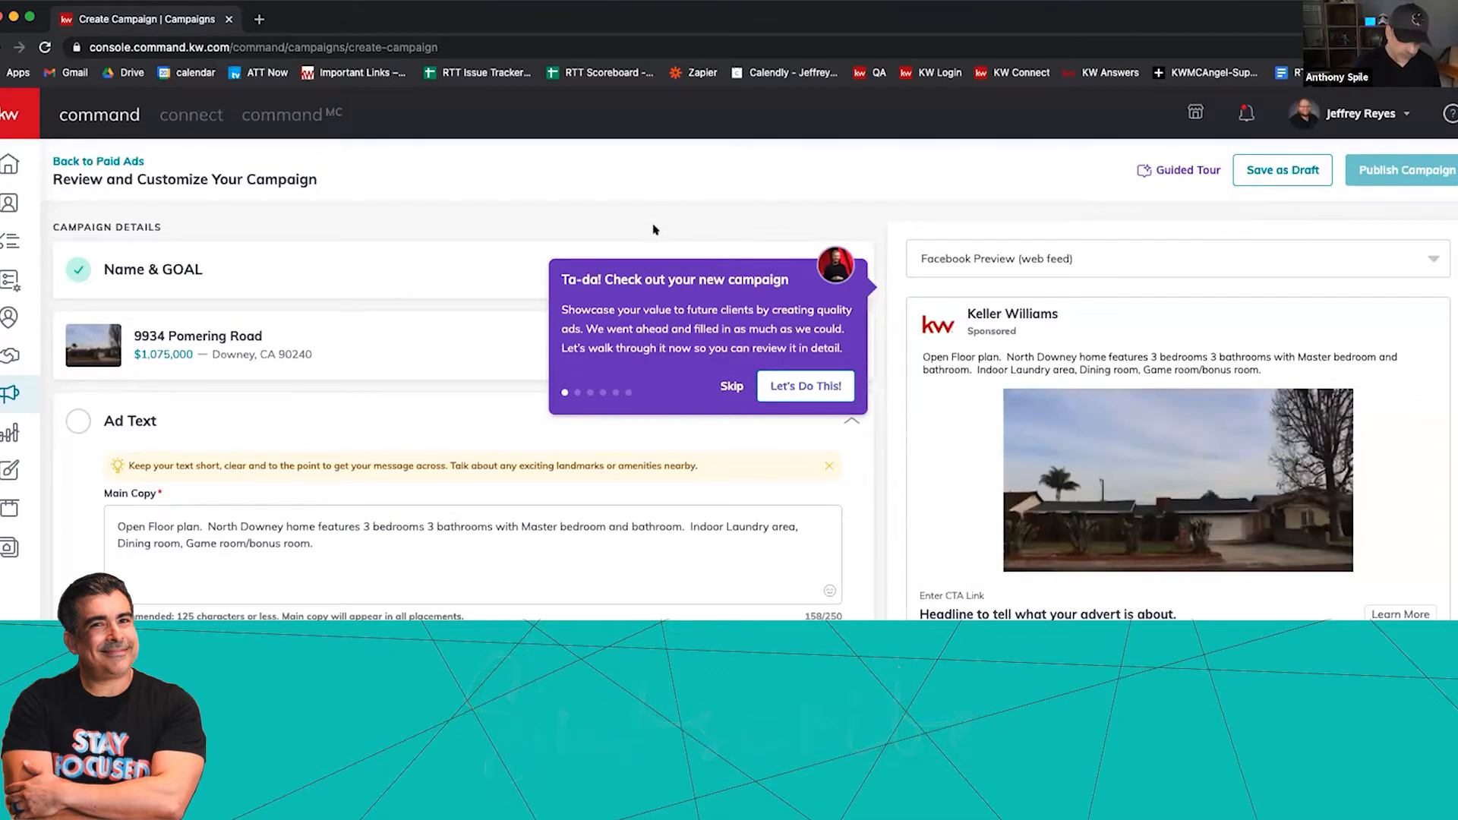
pyautogui.click(731, 385)
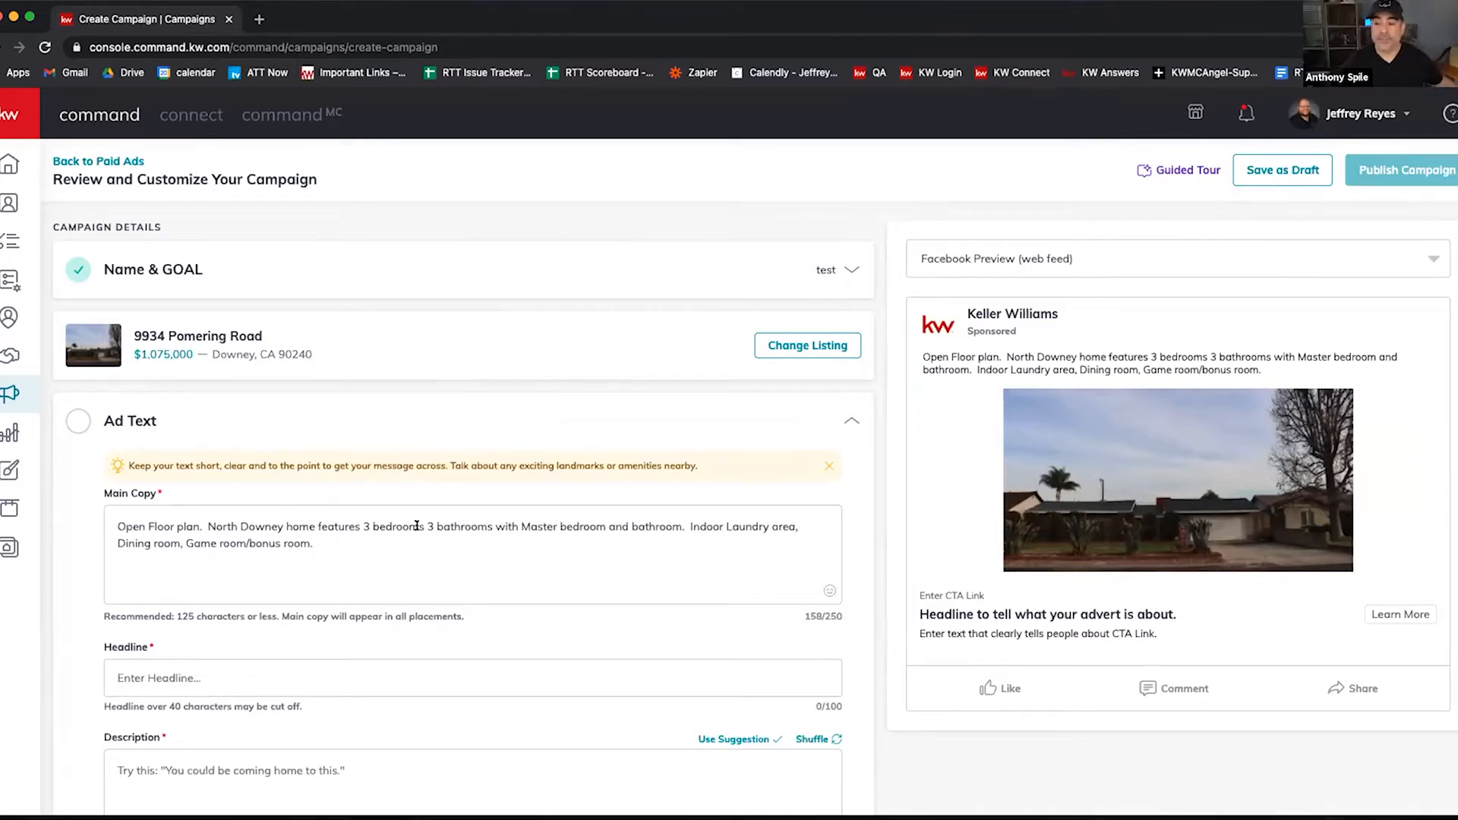
# Step: Move down to the Ad Text section and place the cursor in the Main Copy box
pyautogui.scroll(-1, 410, 530)
pyautogui.scroll(1, 456, 528)
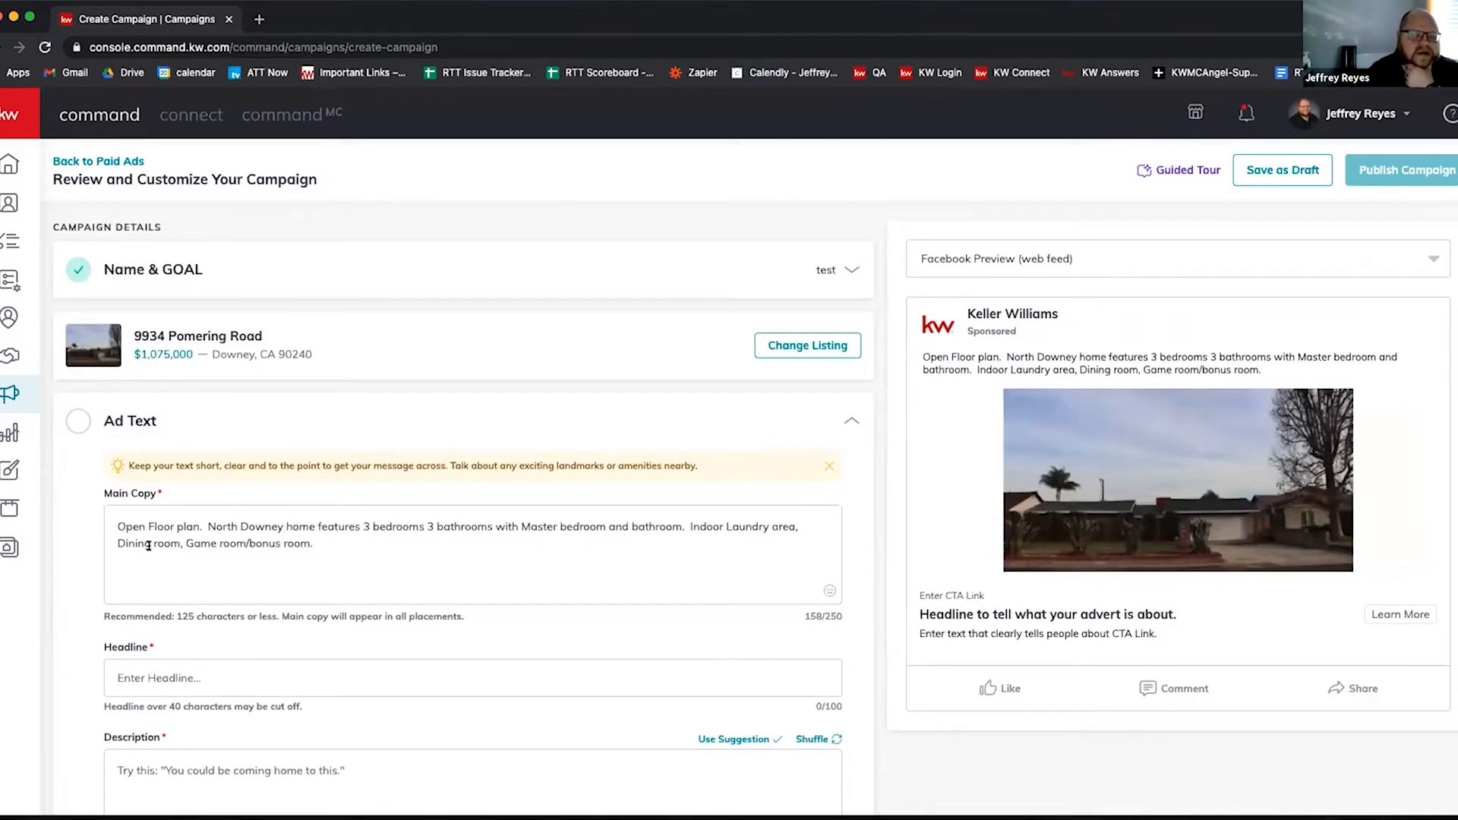
pyautogui.scroll(-1, 147, 540)
pyautogui.click(202, 423)
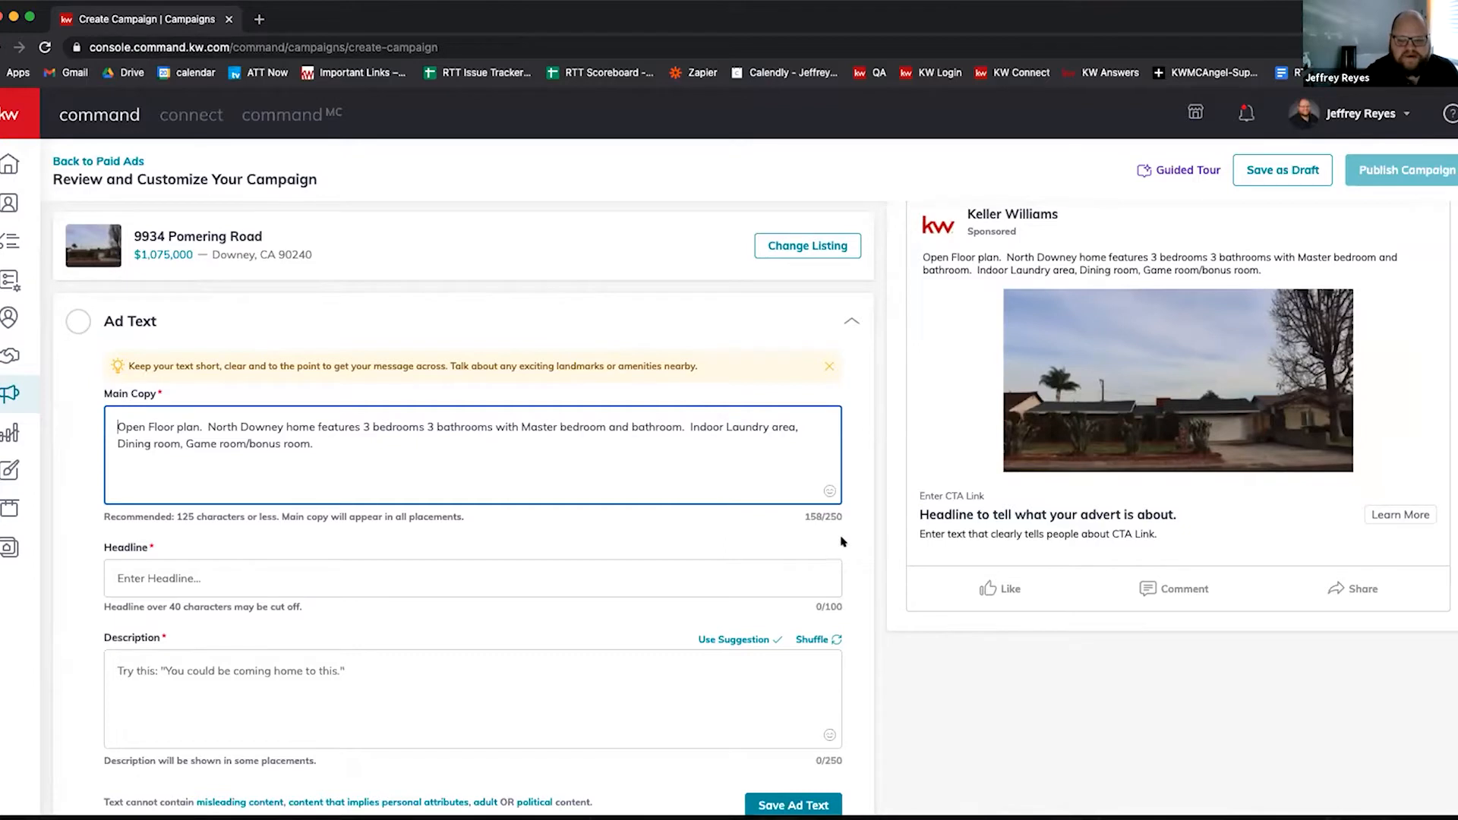
# Step: Insert the house-with-garden emoji and move it to the very start of Main Copy
pyautogui.click(830, 492)
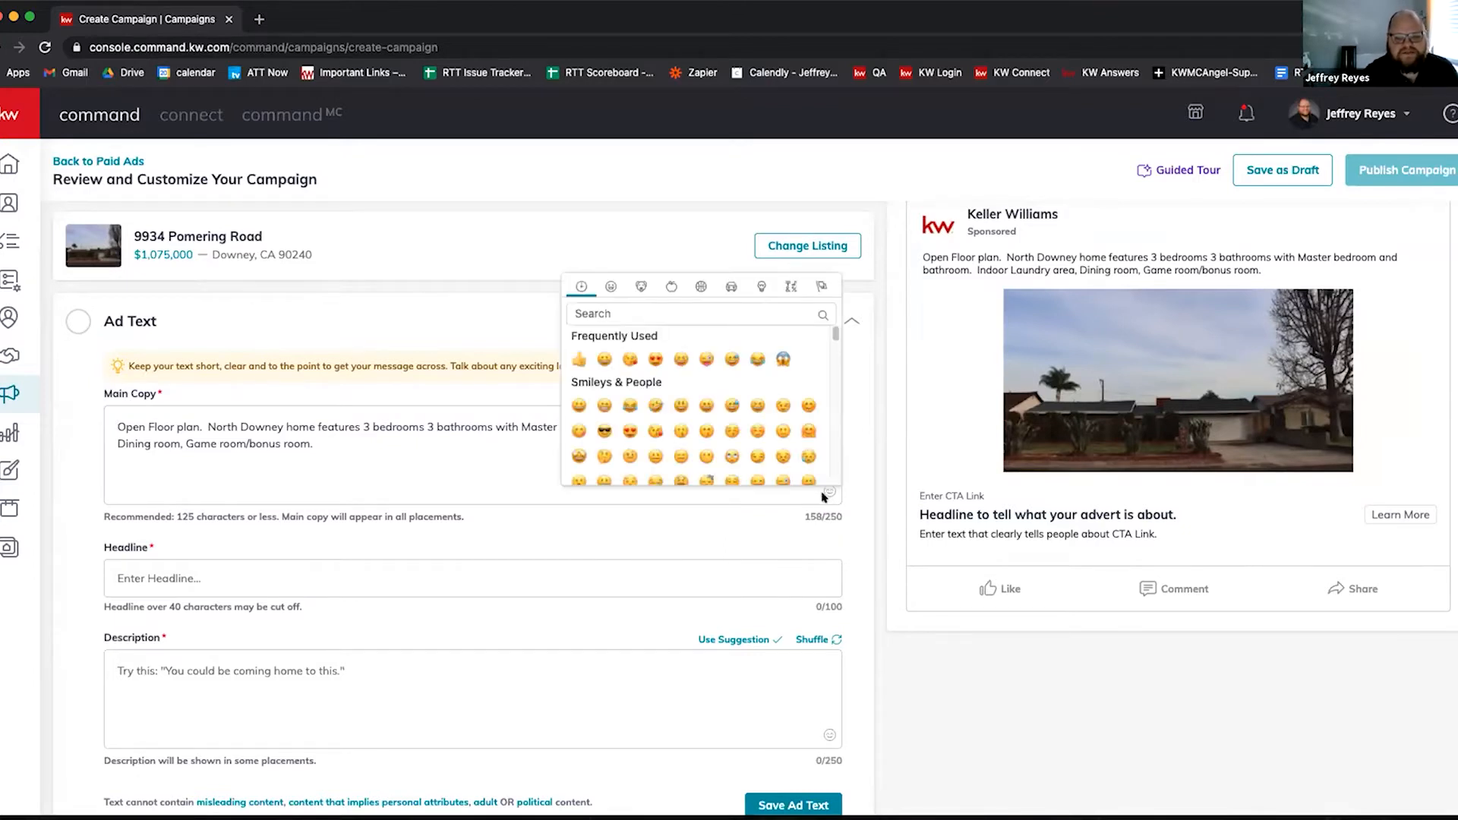
pyautogui.scroll(-5, 684, 389)
pyautogui.scroll(-15, 684, 393)
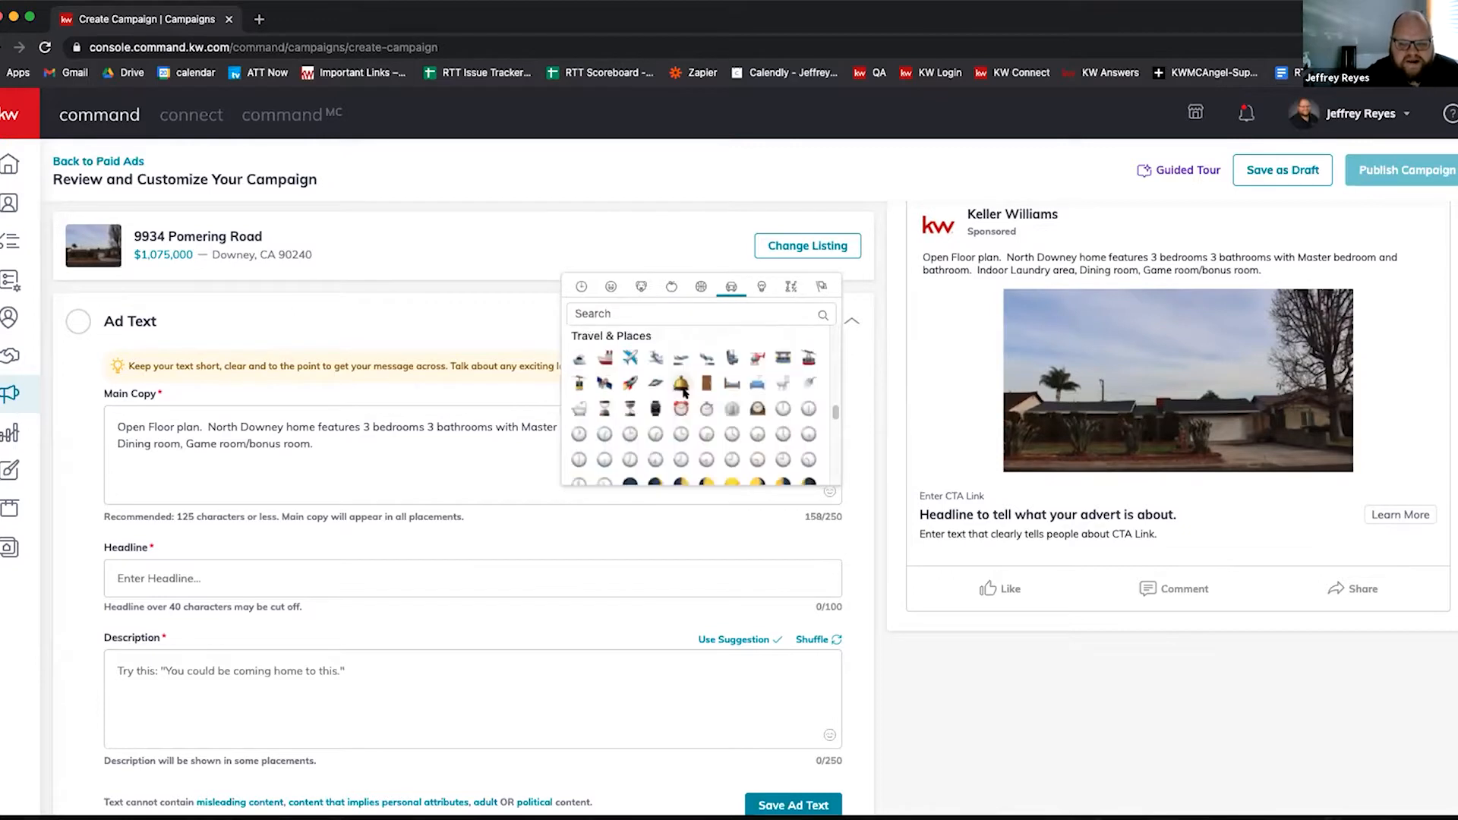
pyautogui.scroll(1, 683, 391)
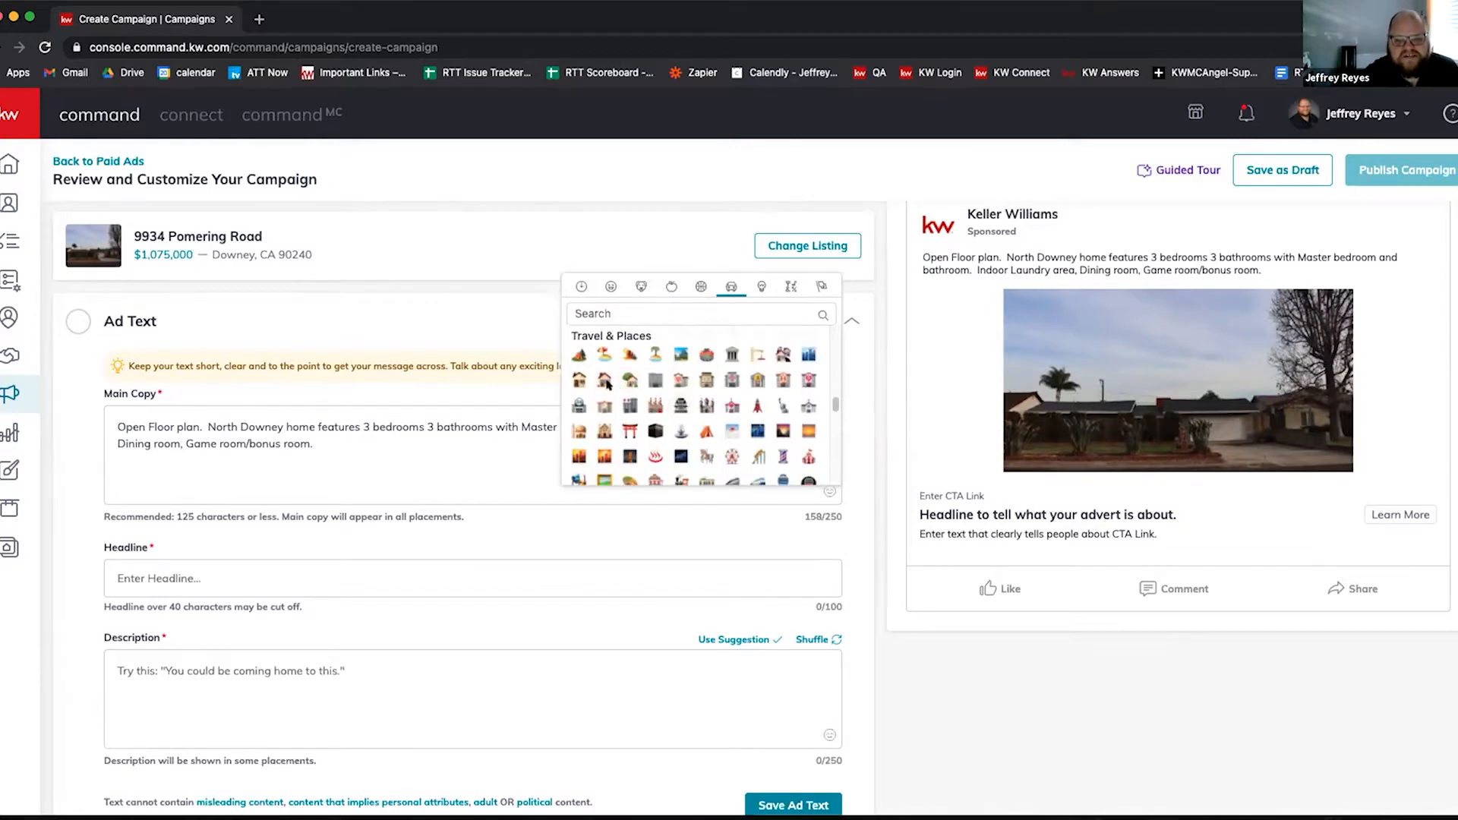
pyautogui.scroll(1, 675, 396)
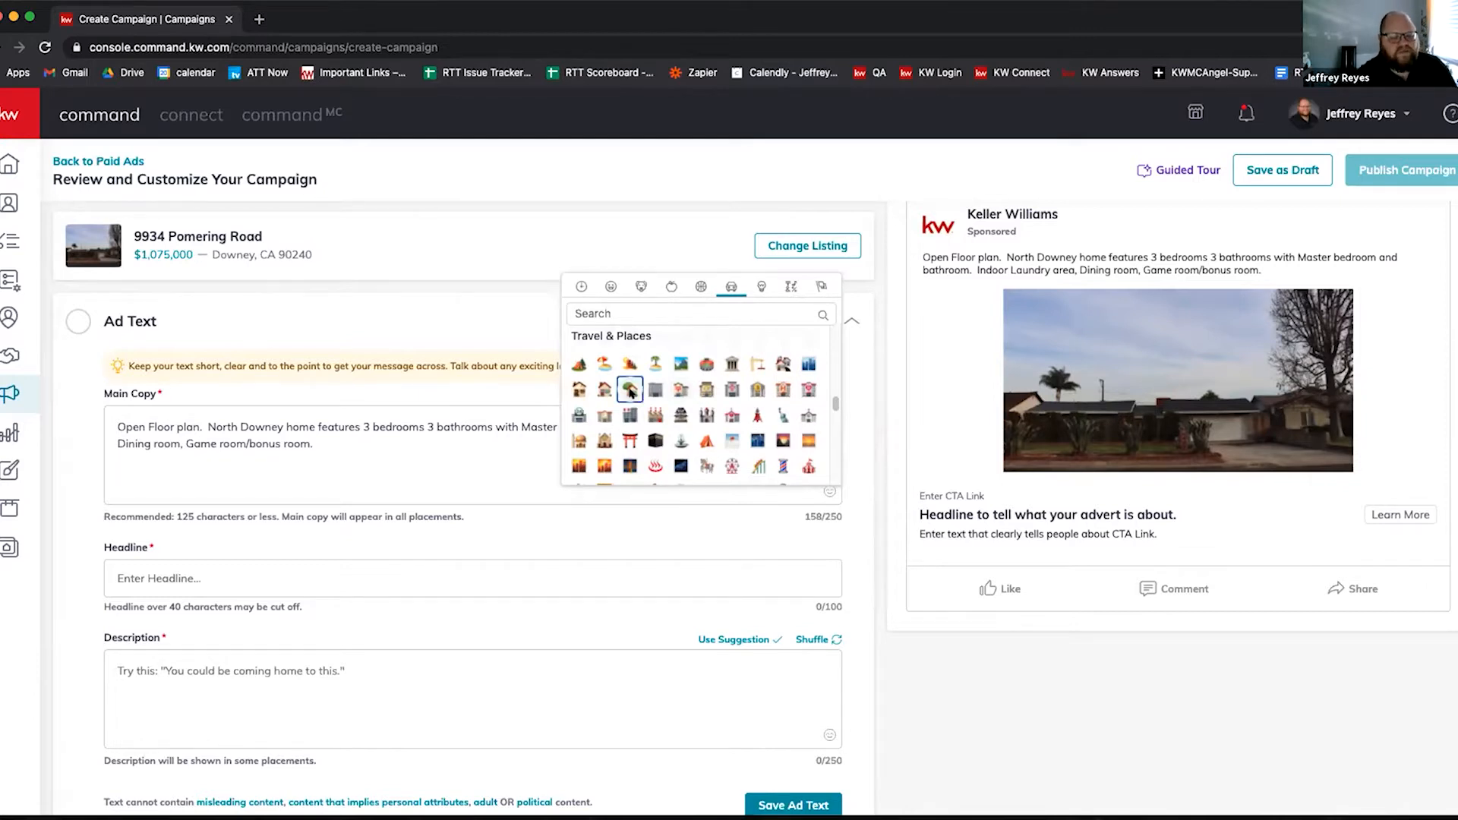
pyautogui.click(630, 390)
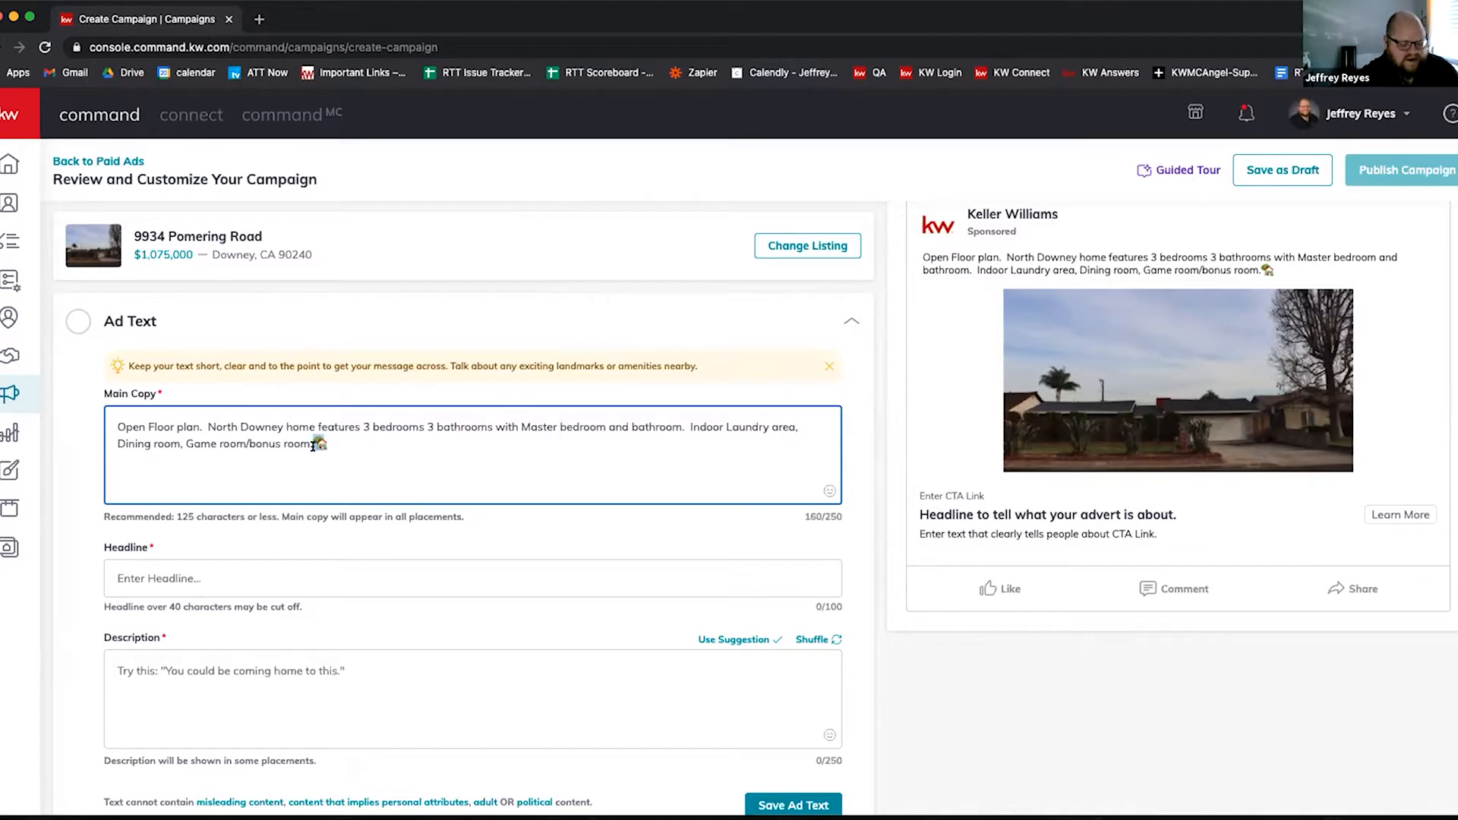
pyautogui.press('BackSpace')
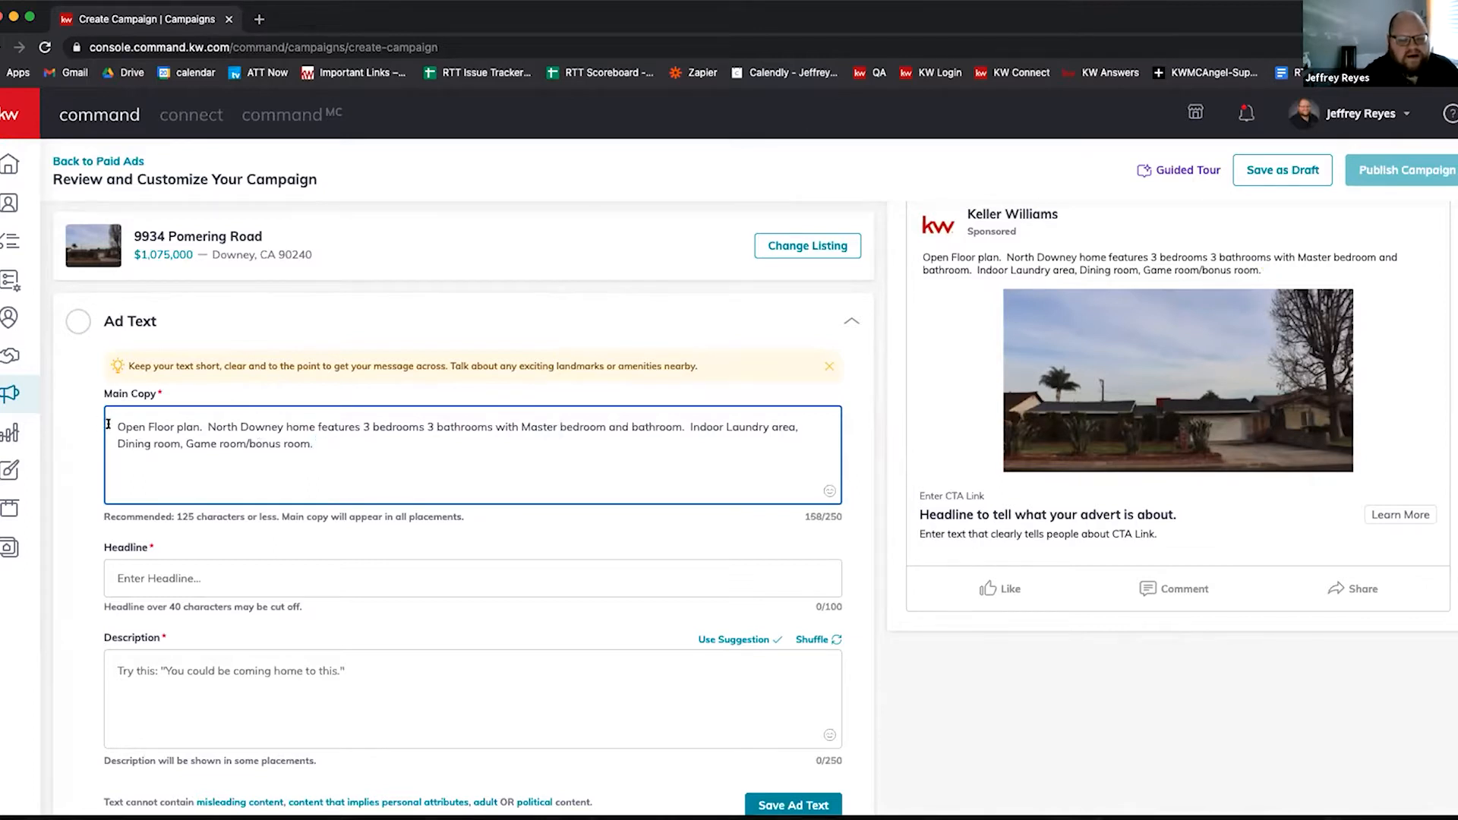
pyautogui.write('🏡')
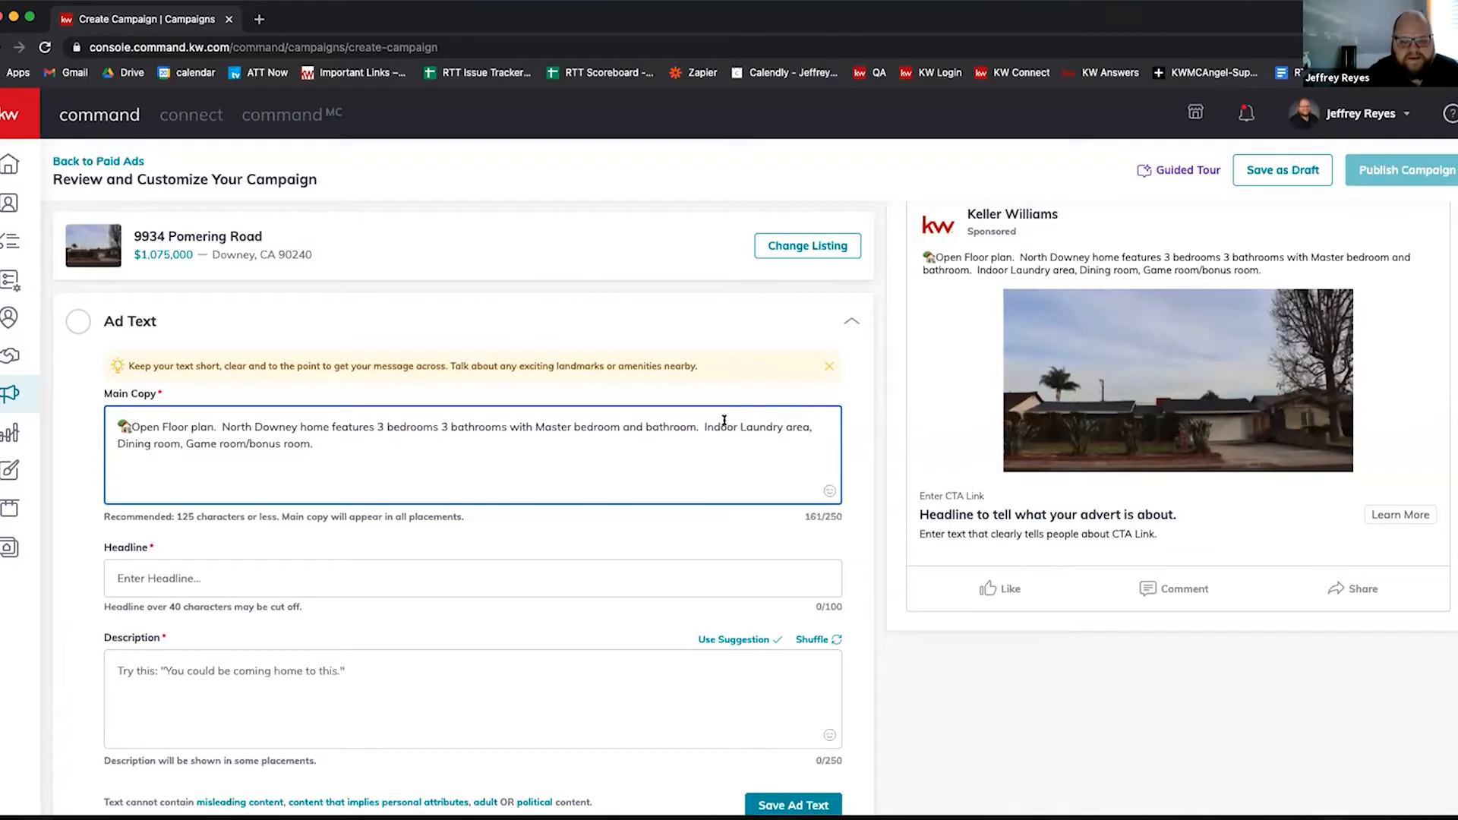
# Step: Add a space after the emoji, remove the double space, and break lines before 'North' and 'Indoor'
pyautogui.click(809, 425)
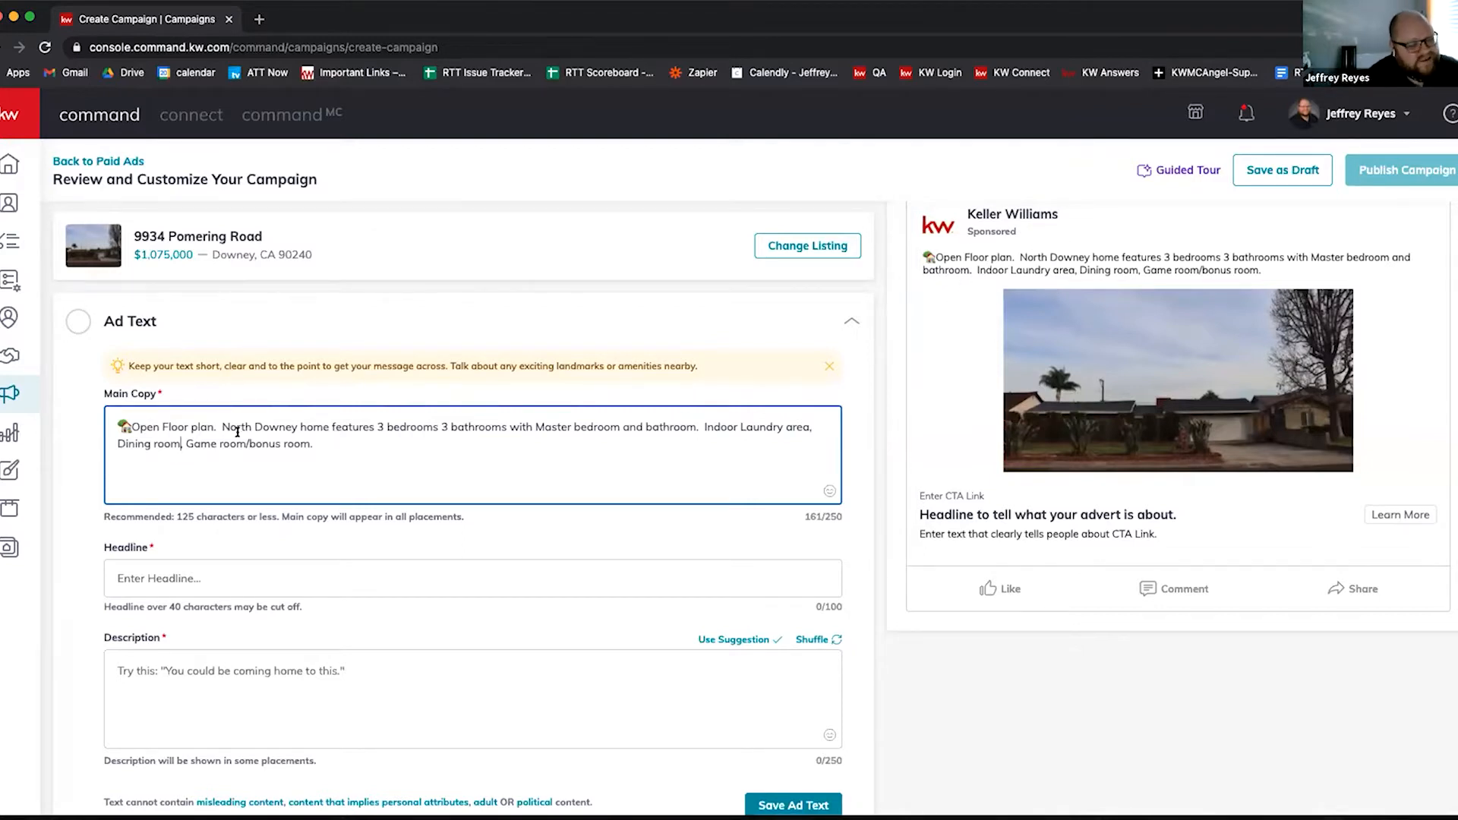
pyautogui.click(129, 427)
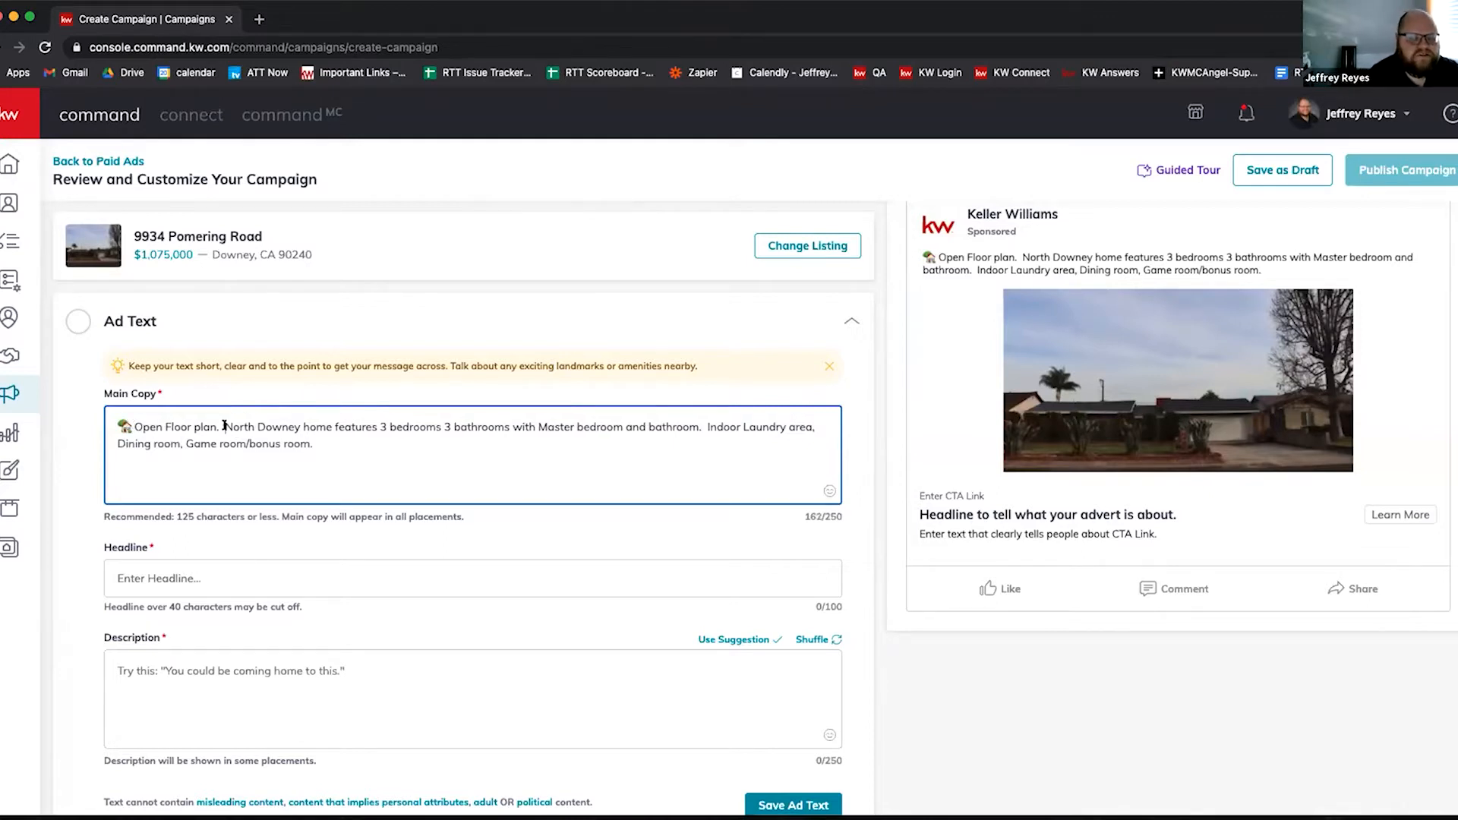
pyautogui.press('BackSpace')
pyautogui.press('BackSpace')
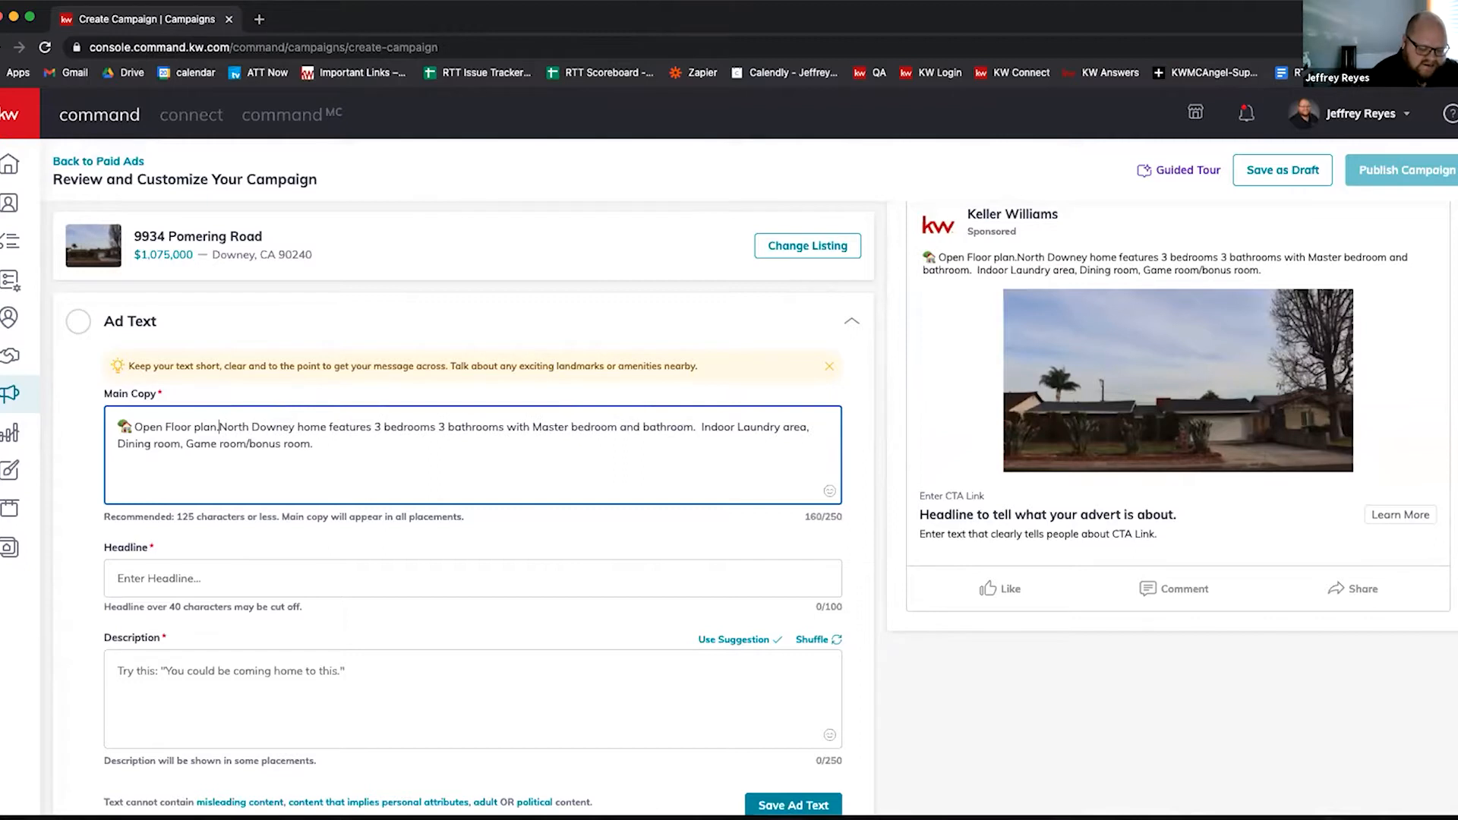
pyautogui.press('Return')
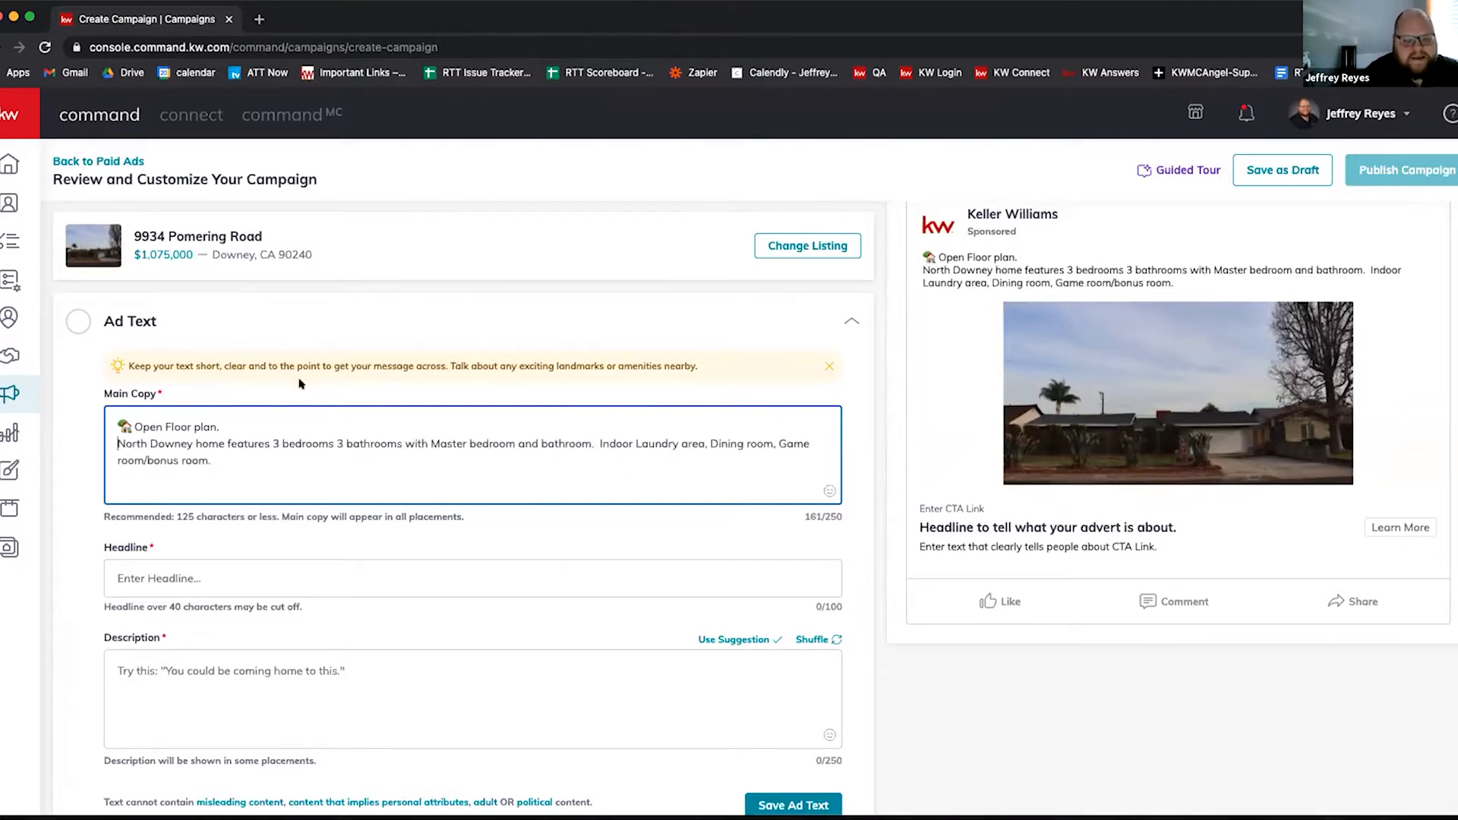
pyautogui.click(598, 444)
pyautogui.press('Return')
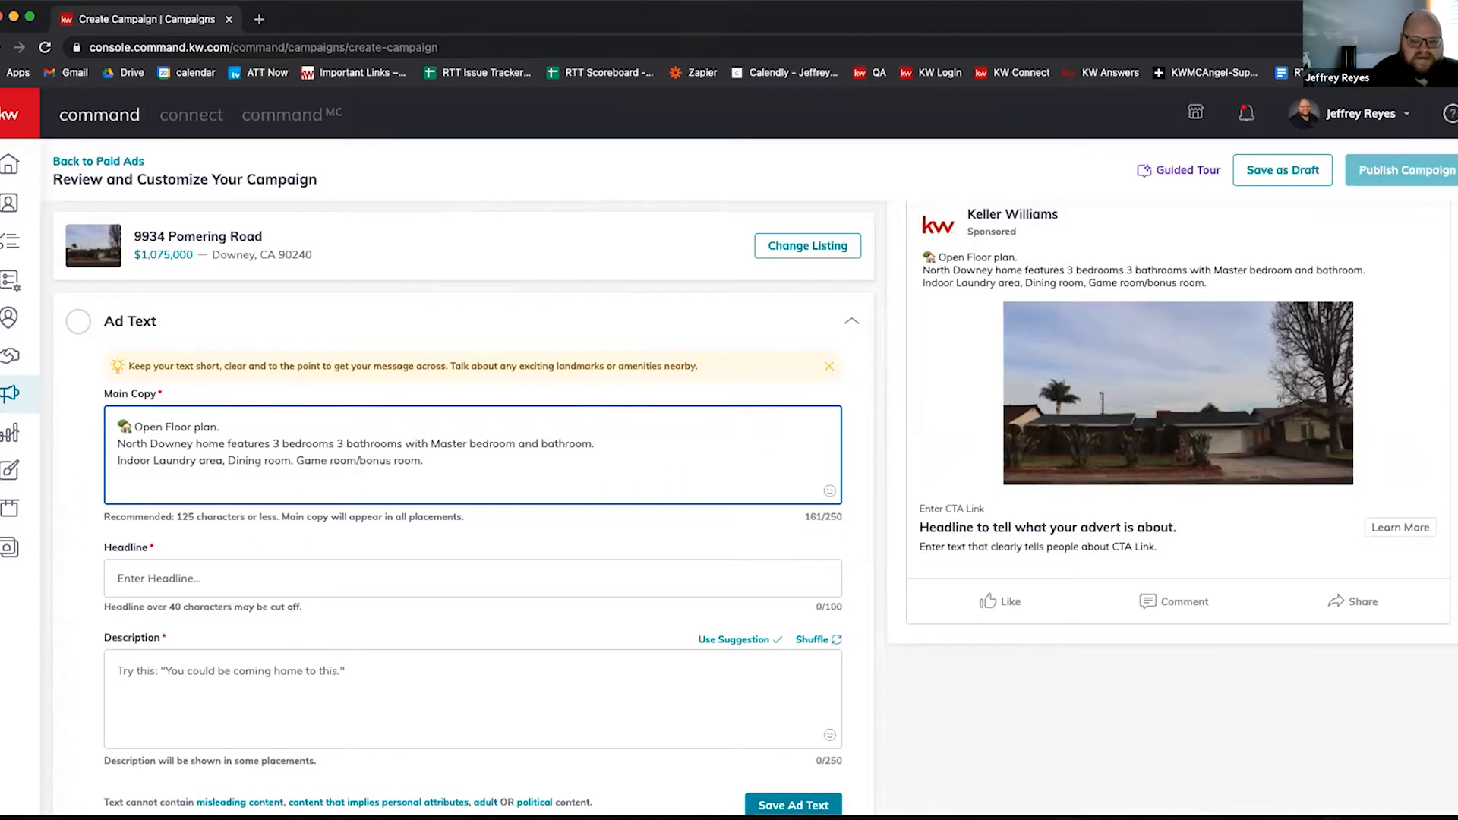
# Step: Add blank lines after 'Open Floor plan.' and before the Indoor Laundry line
pyautogui.click(451, 457)
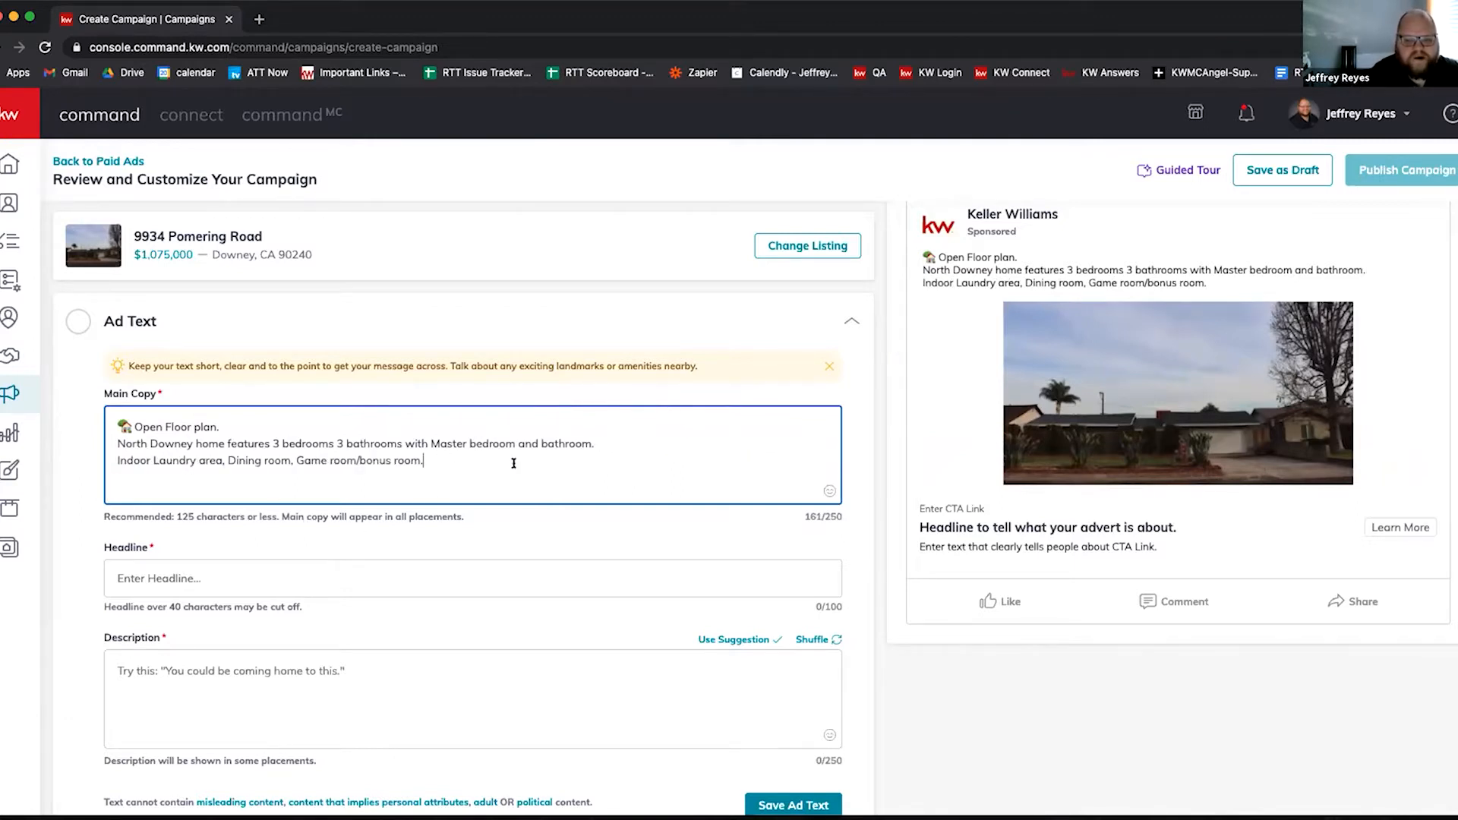
pyautogui.click(224, 423)
pyautogui.press('Return')
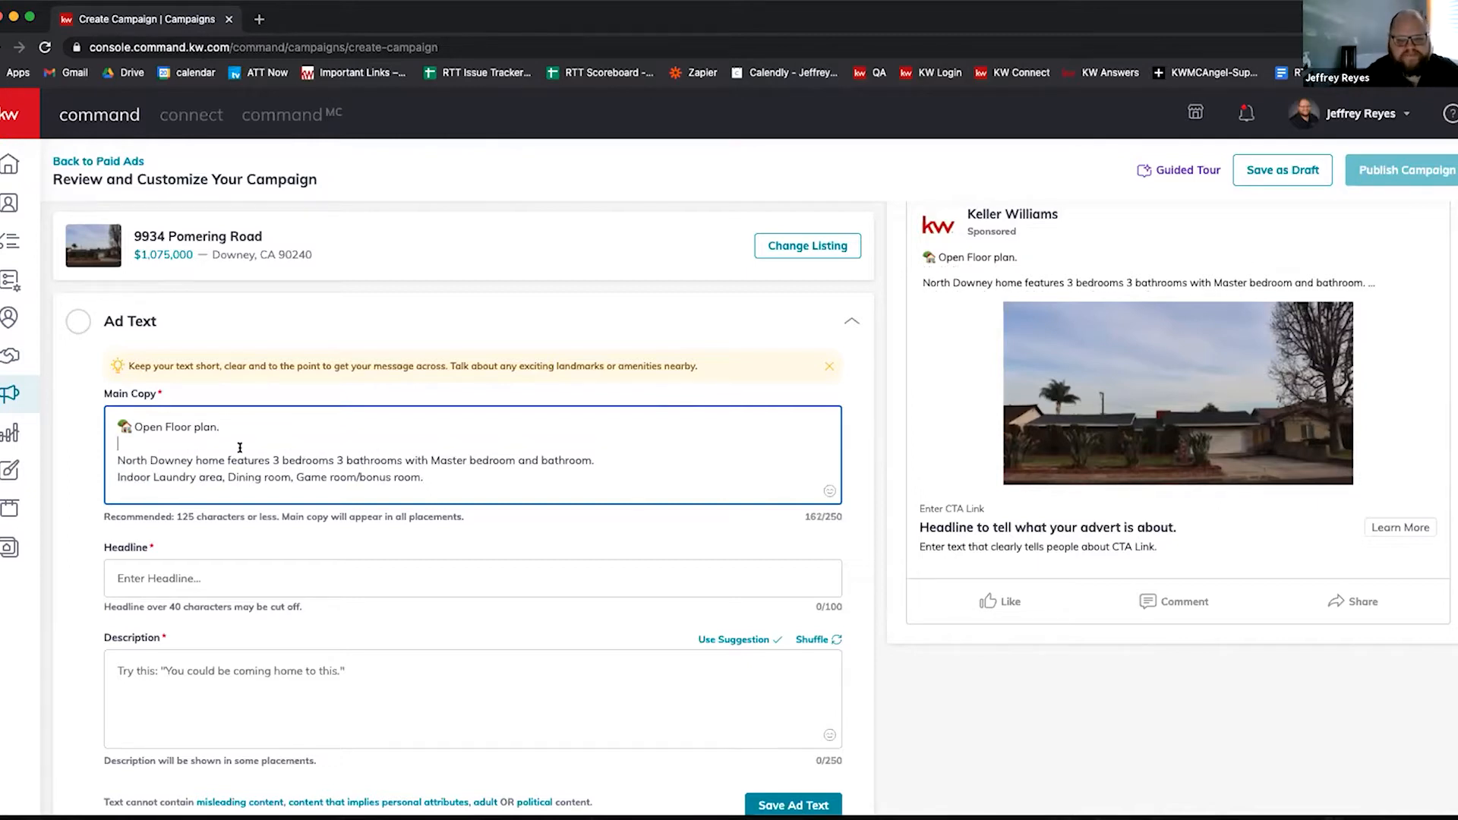
pyautogui.click(603, 461)
pyautogui.press('Return')
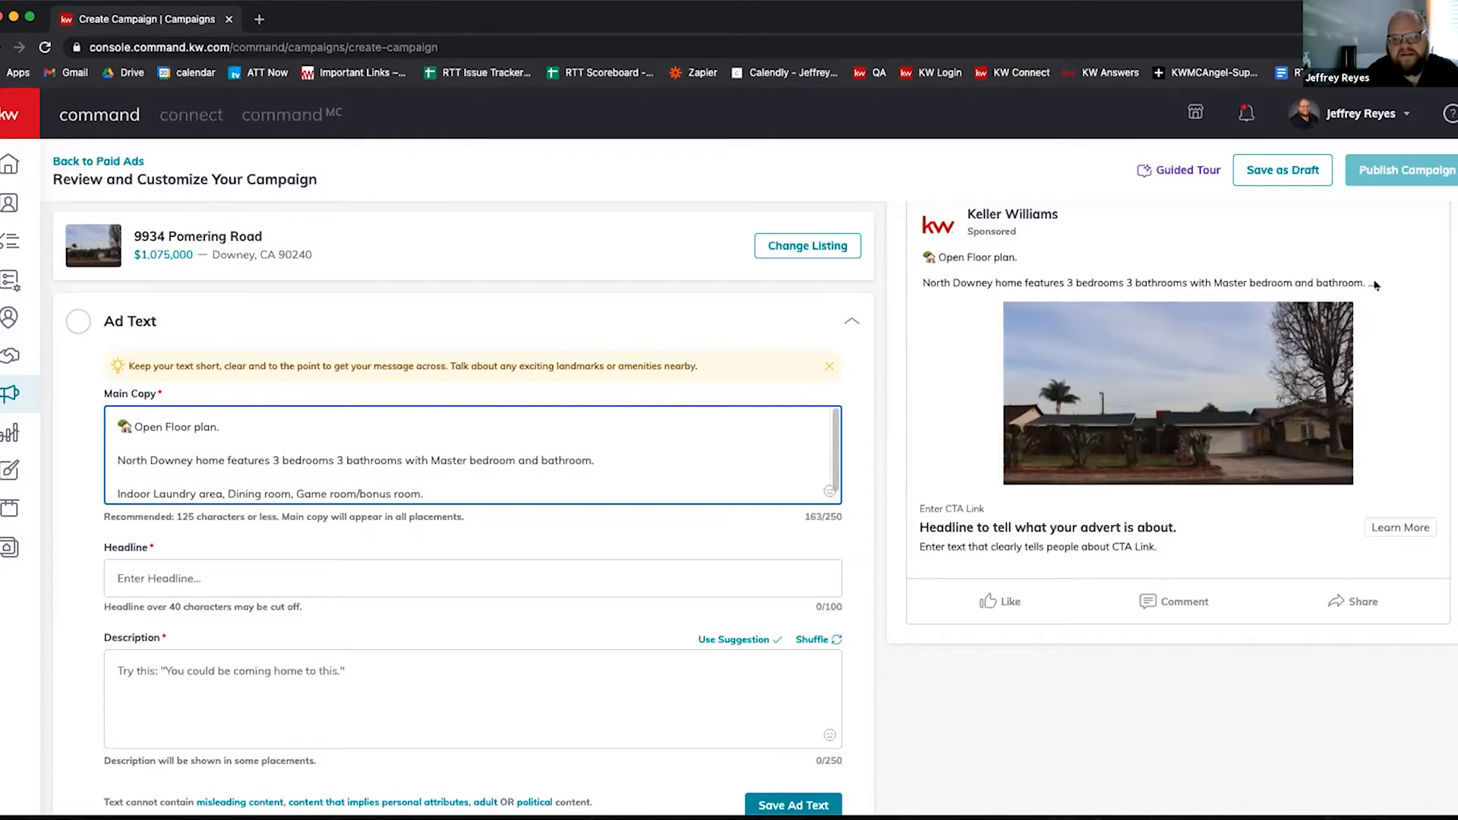
# Step: Switch the ad preview to Facebook Preview (mobile)
pyautogui.scroll(1, 1297, 311)
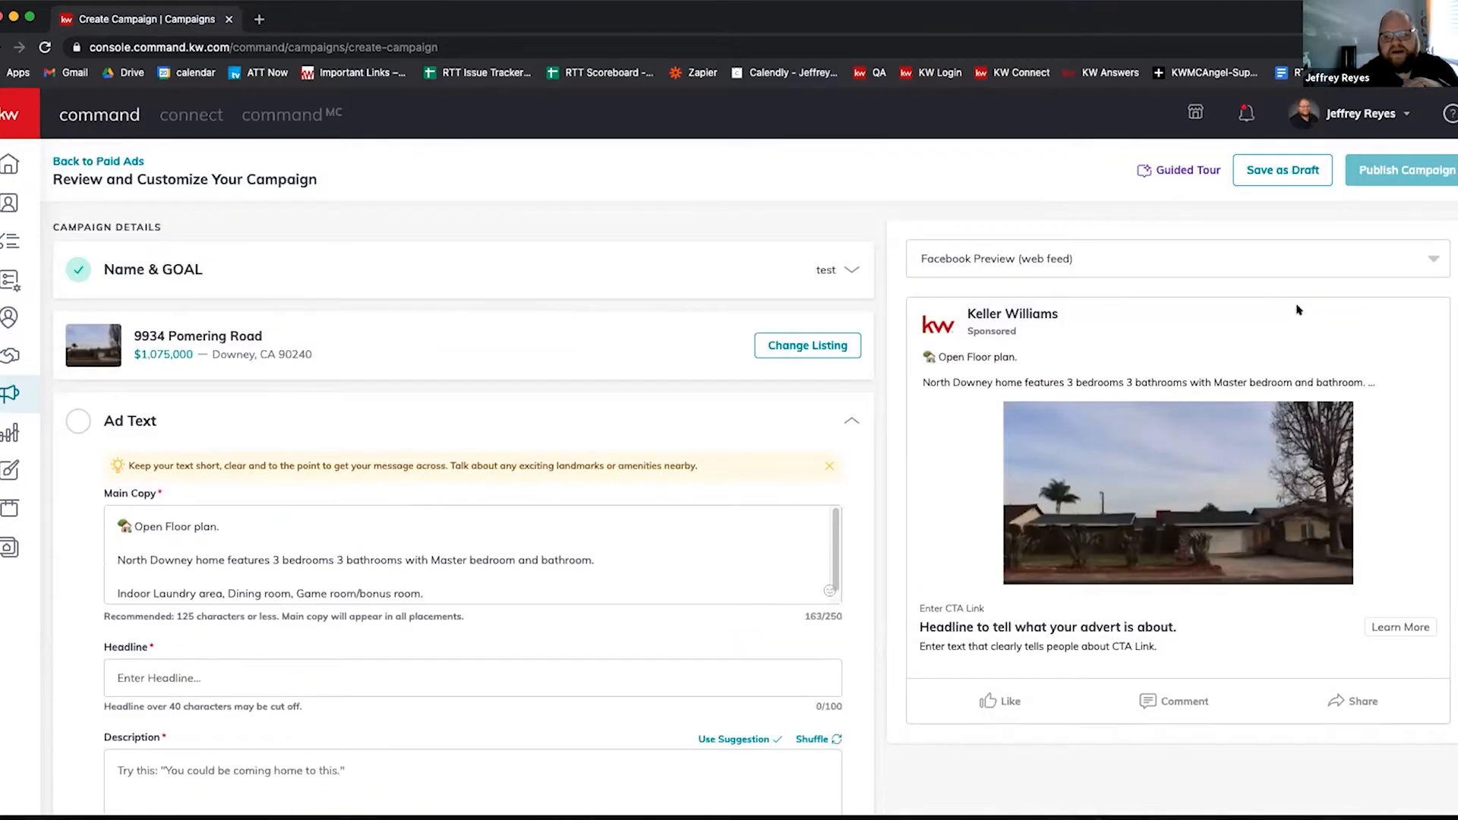
pyautogui.click(1188, 243)
pyautogui.click(1042, 309)
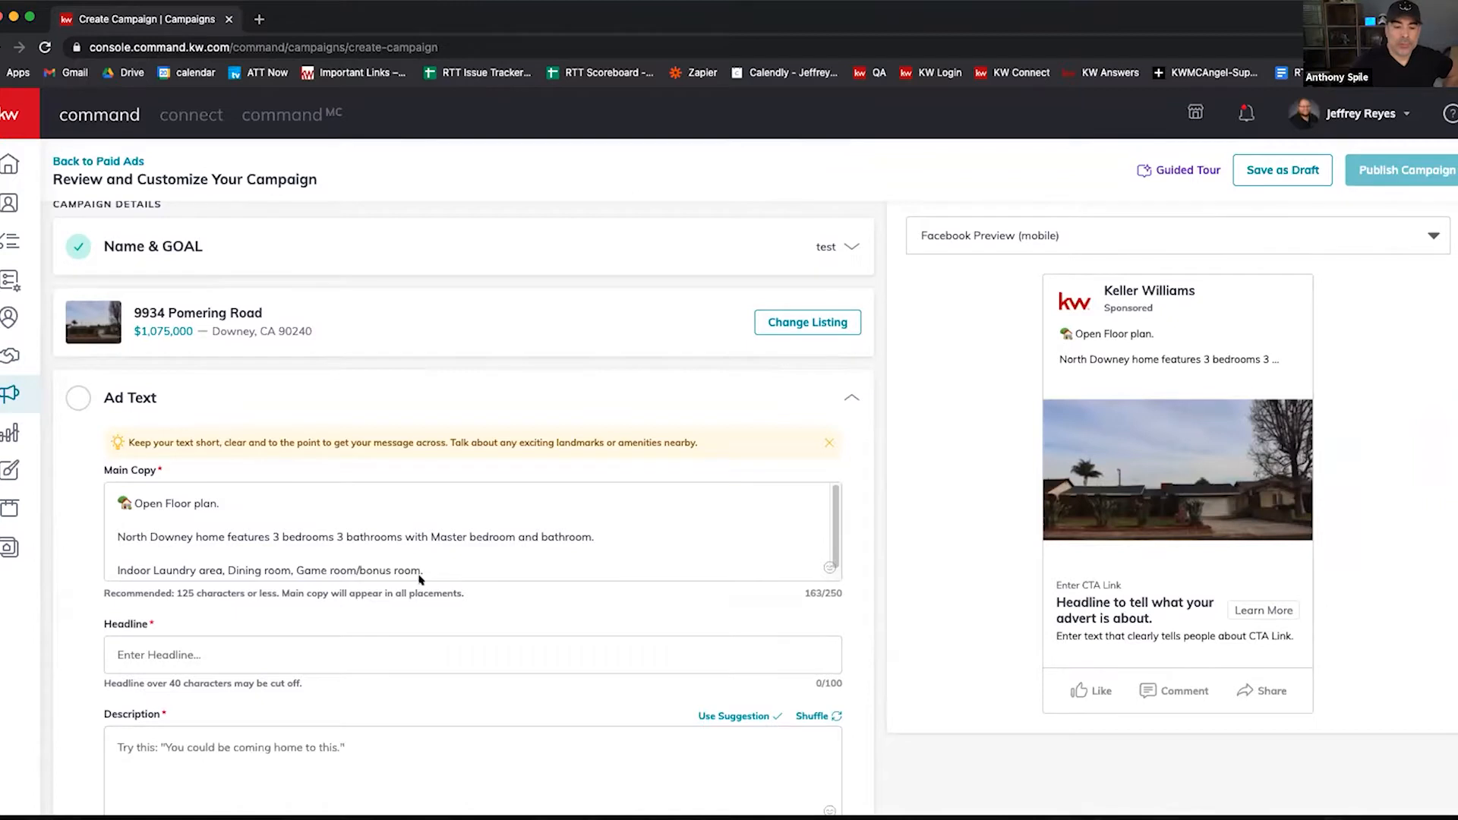
# Step: Return to Main Copy with the cursor on the blank line under the first line
pyautogui.scroll(-1, 422, 578)
pyautogui.scroll(-1, 438, 566)
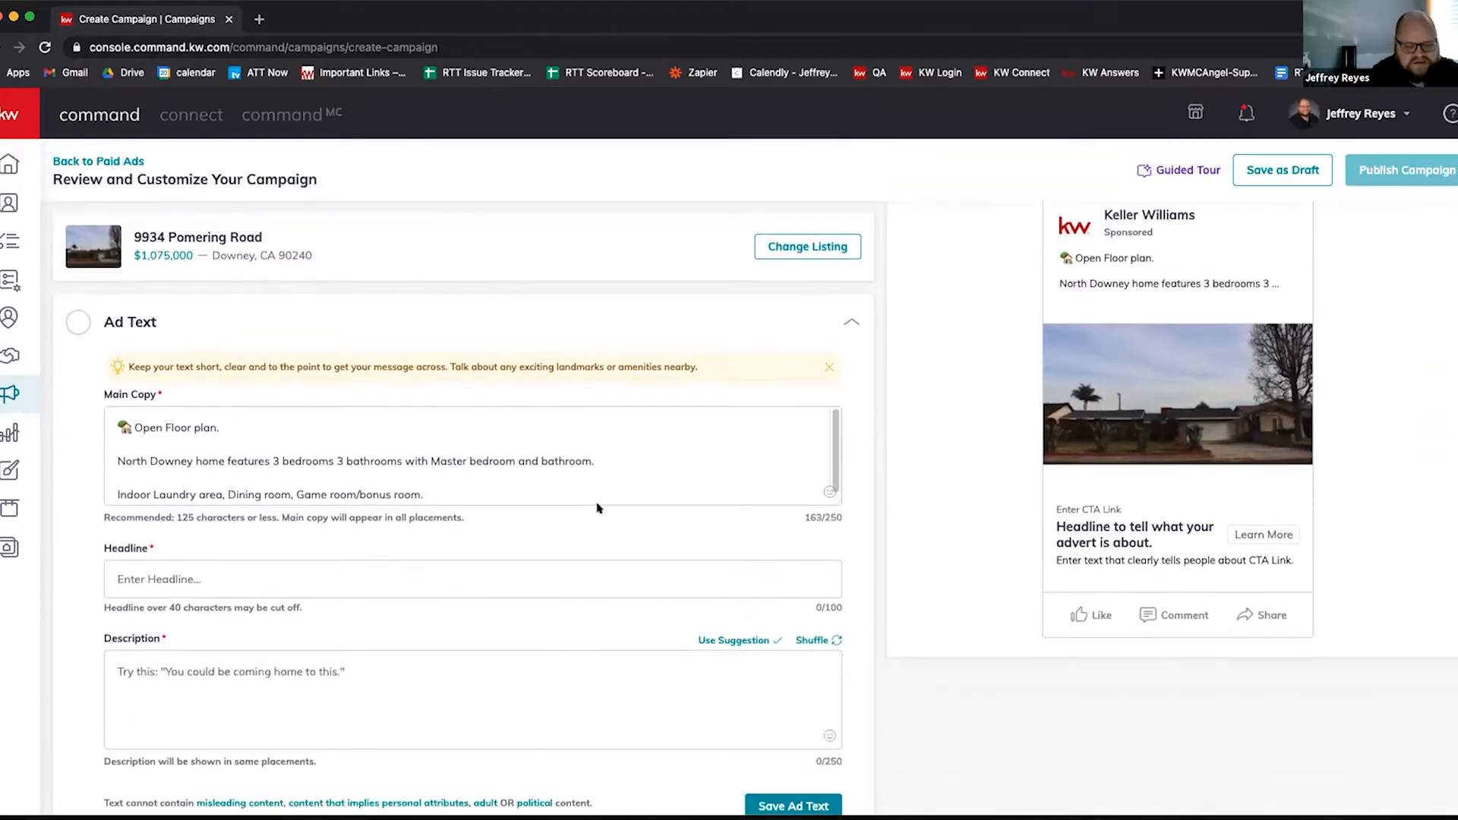
pyautogui.click(163, 468)
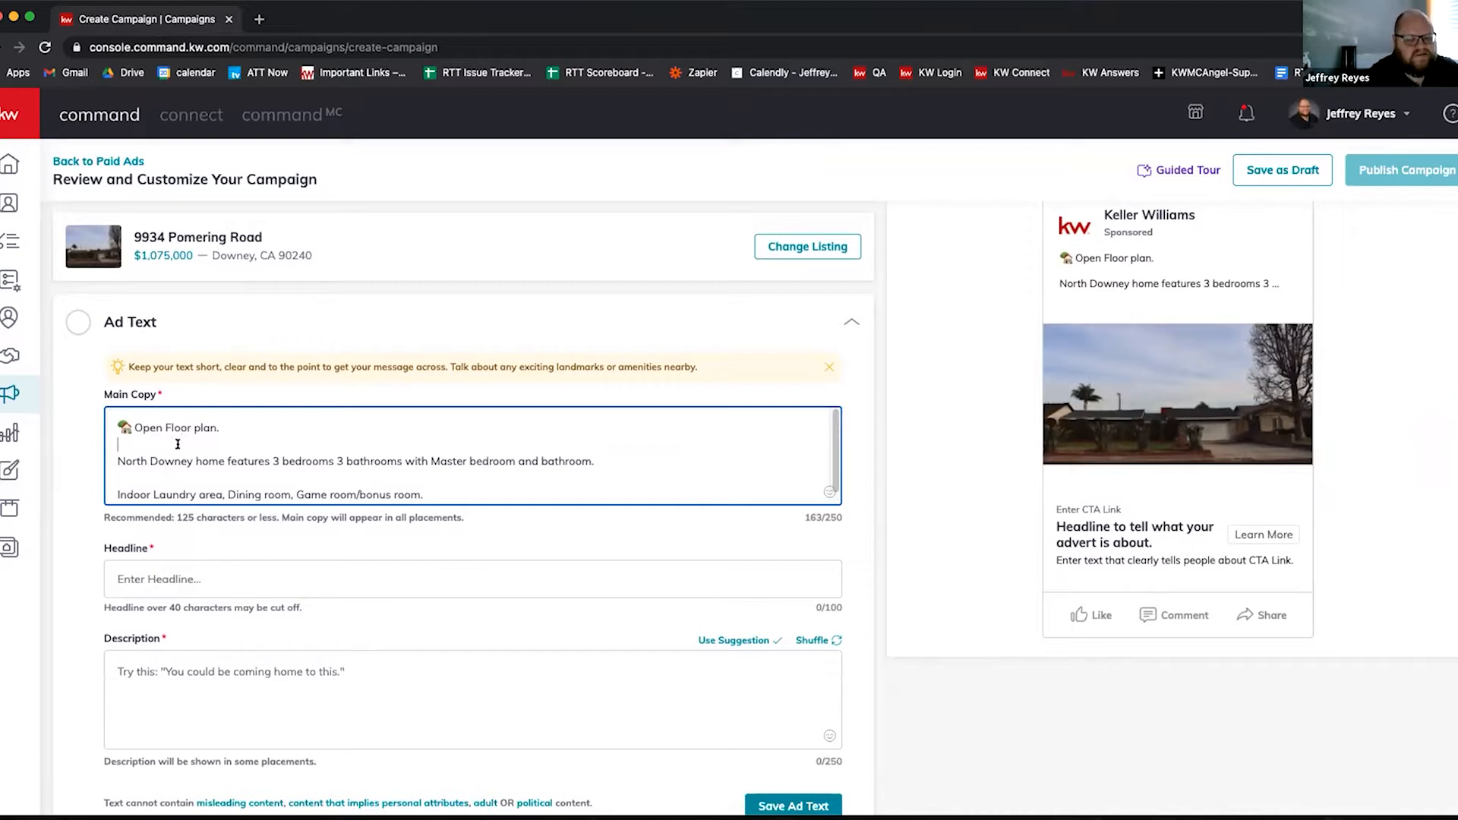
pyautogui.click(254, 451)
pyautogui.scroll(-1, 265, 451)
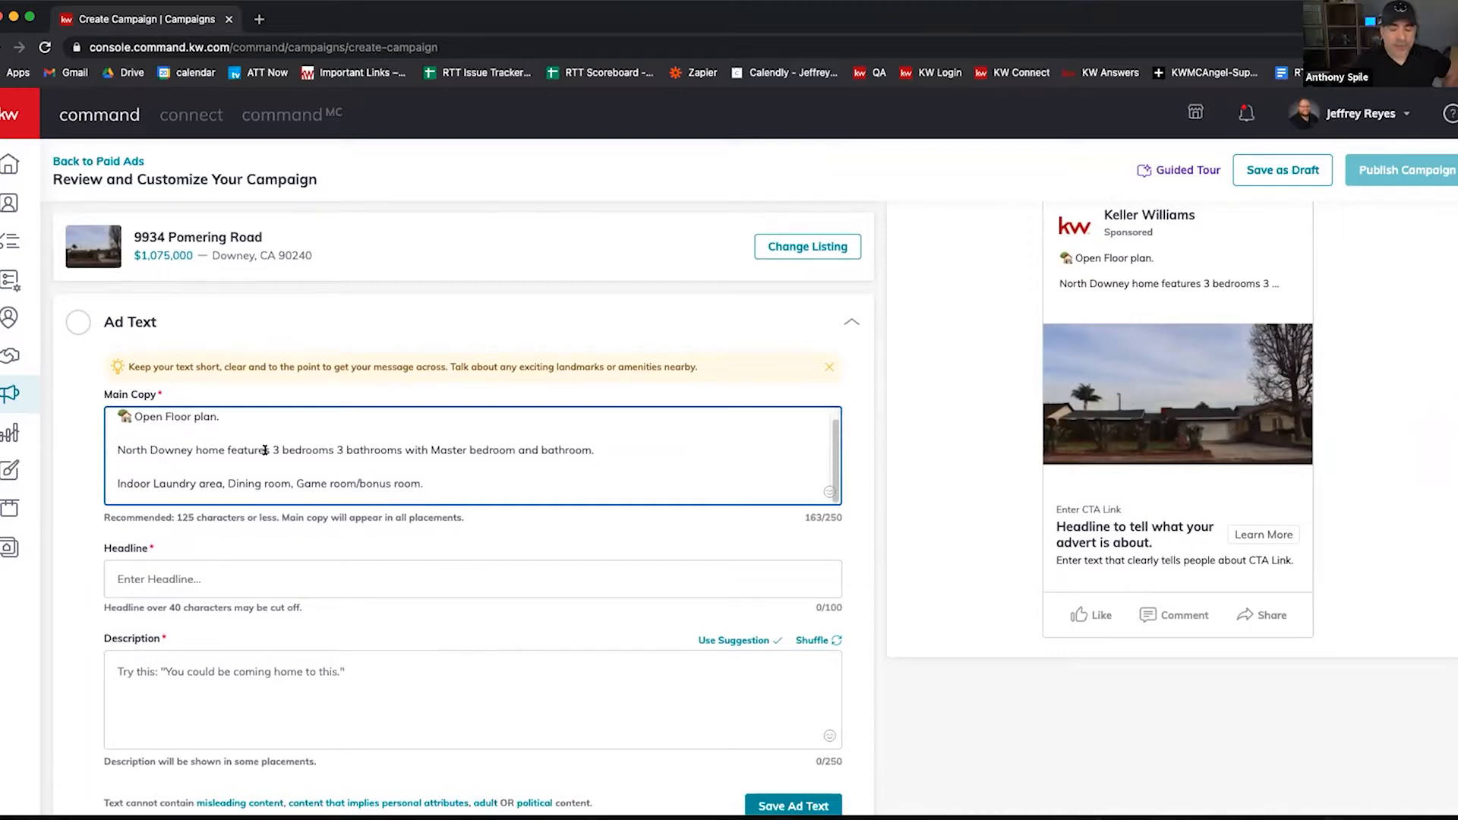
pyautogui.scroll(-1, 253, 456)
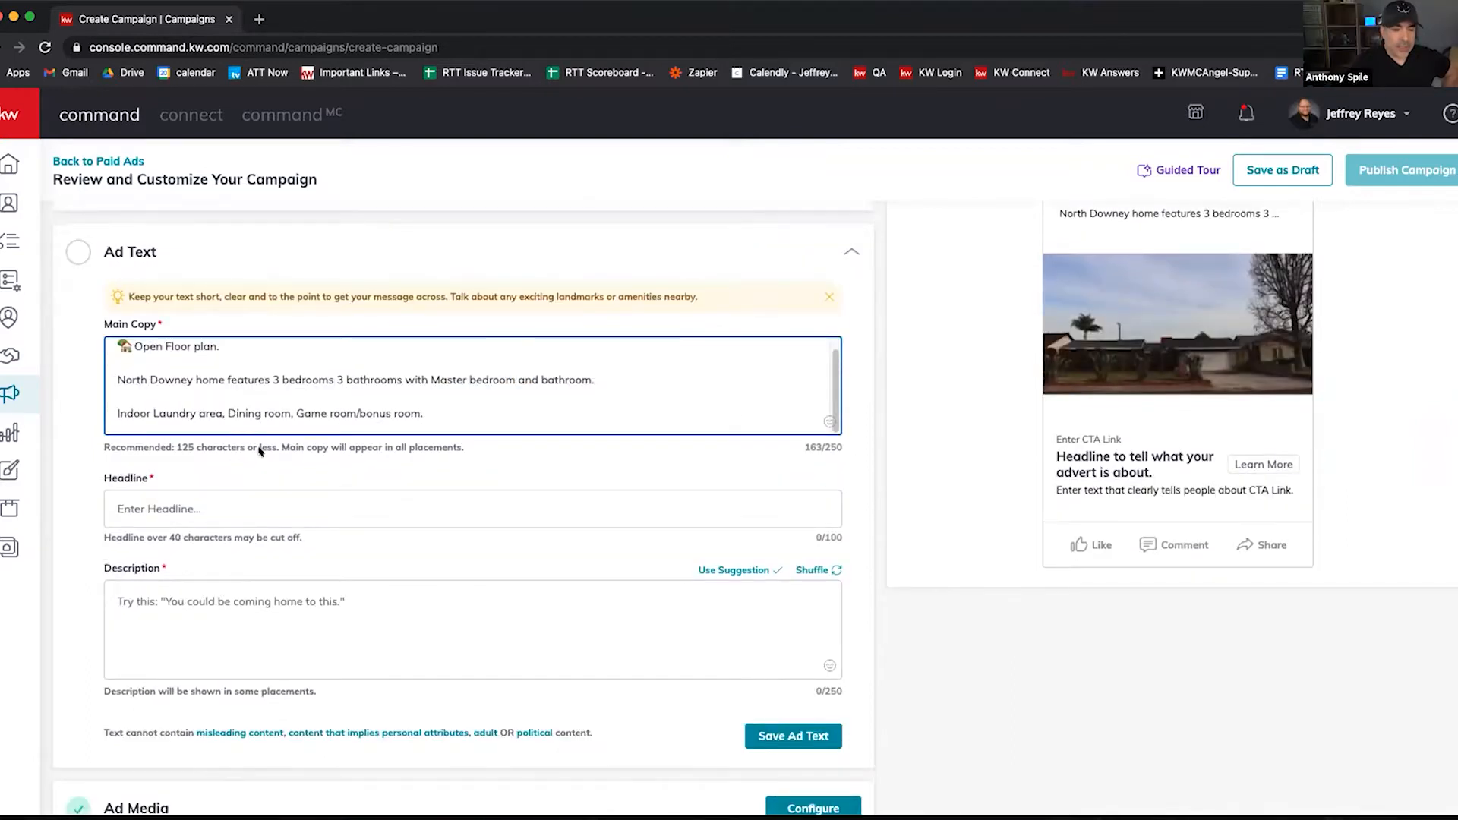
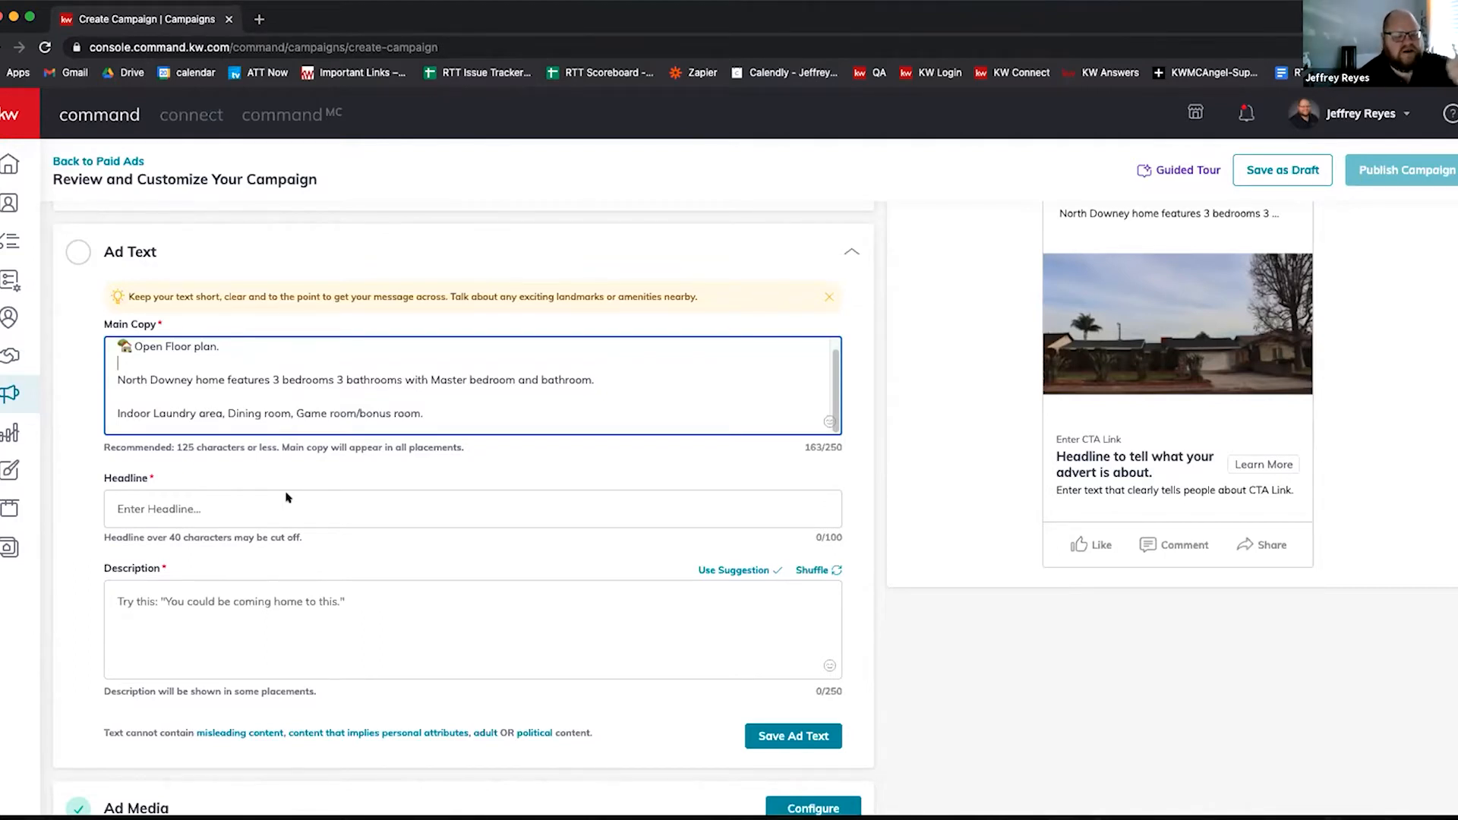
# Step: Leave the main copy box and move into the ad description field
pyautogui.scroll(-1, 325, 463)
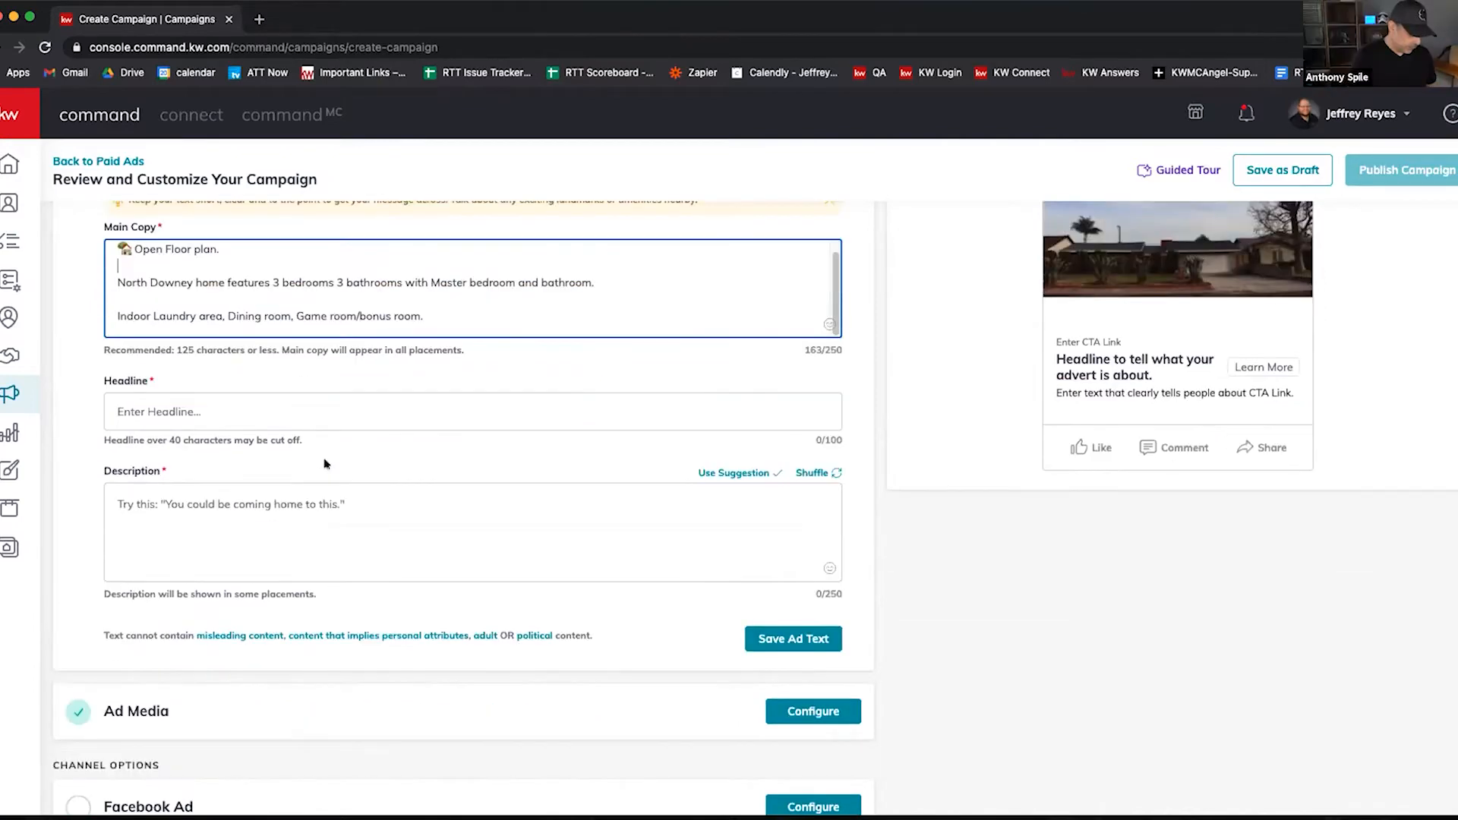
pyautogui.scroll(3, 325, 463)
pyautogui.scroll(-2, 304, 498)
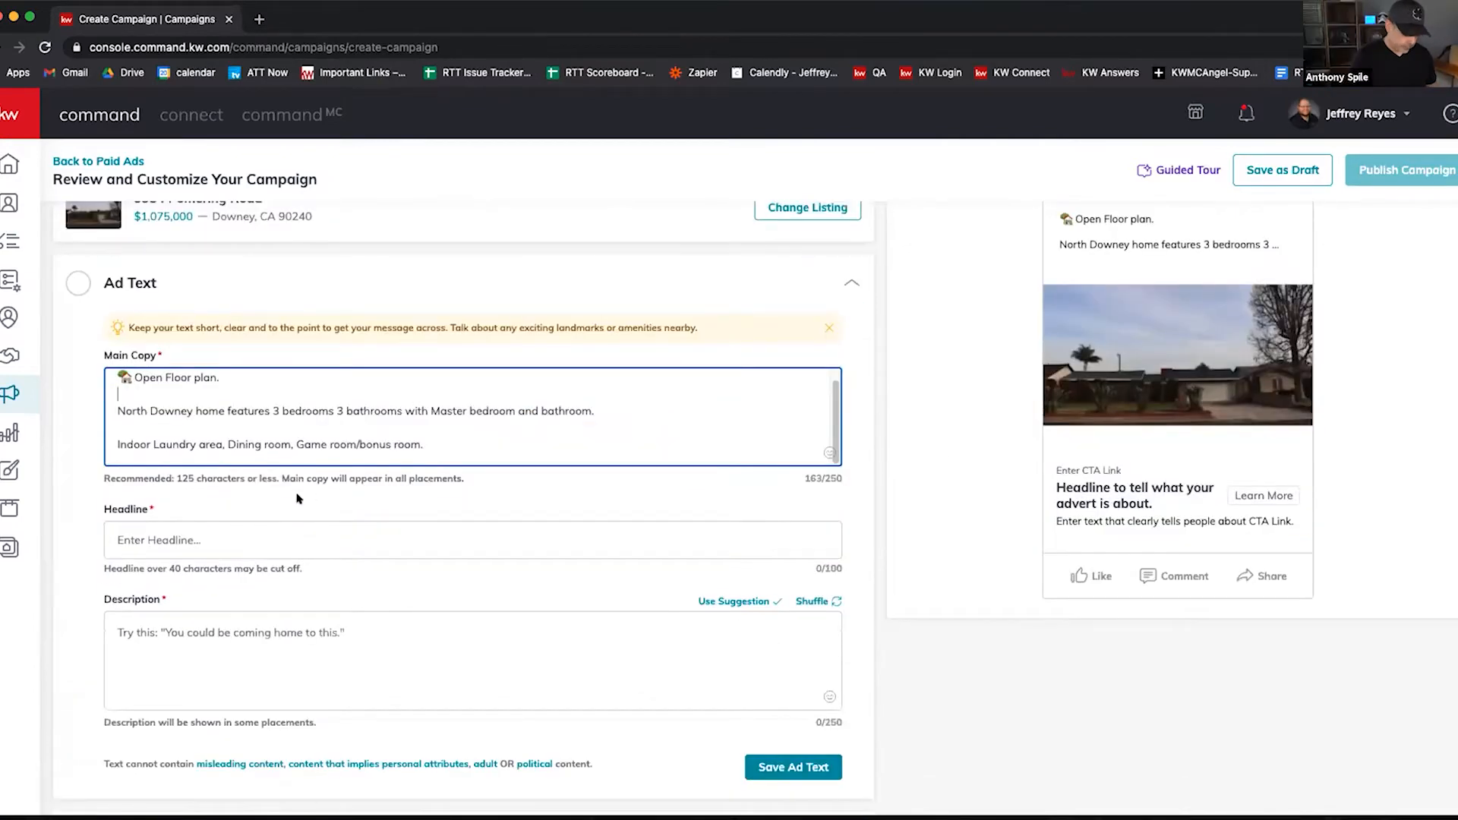
pyautogui.click(267, 535)
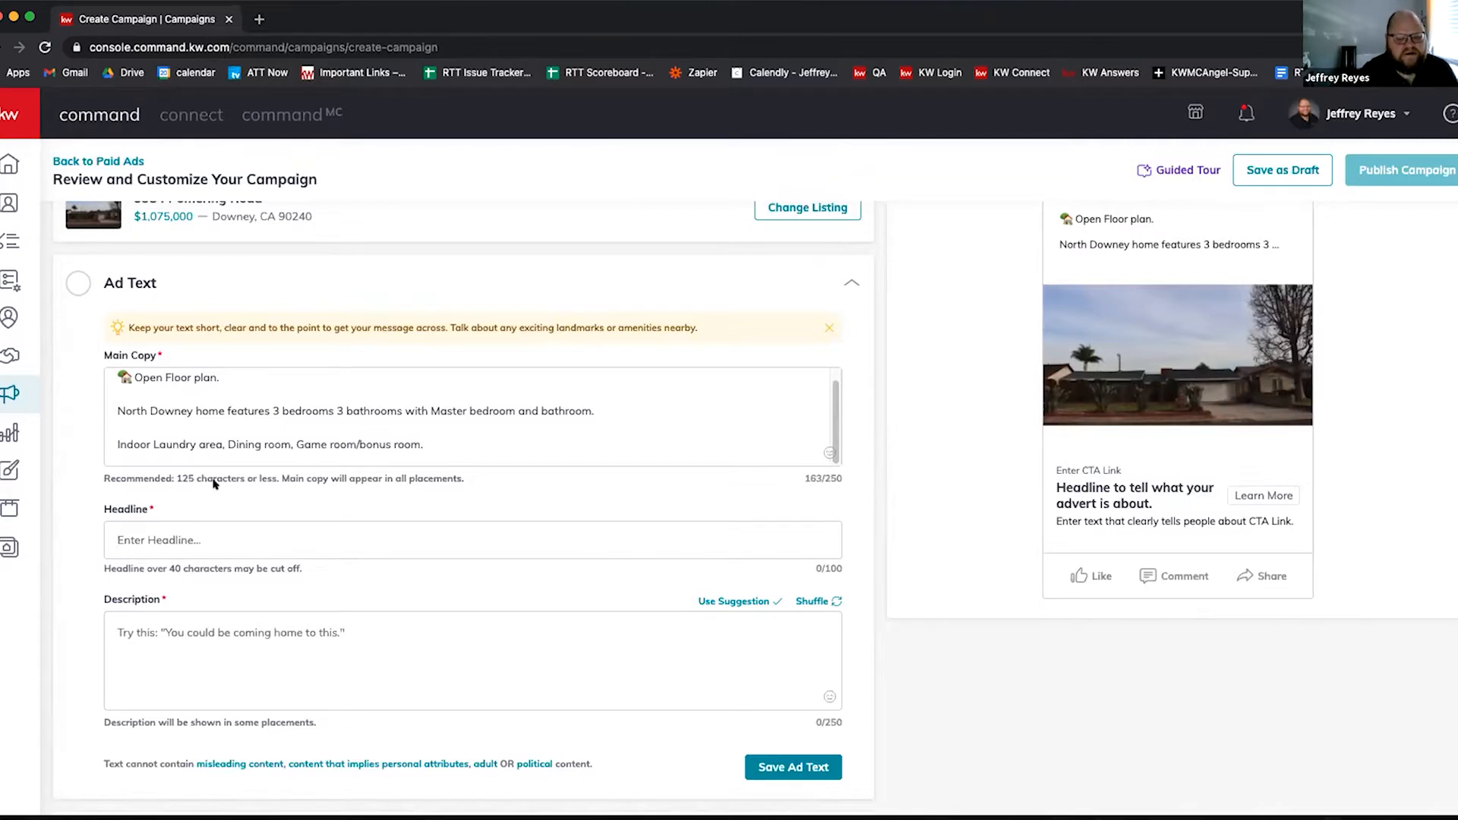
pyautogui.click(185, 634)
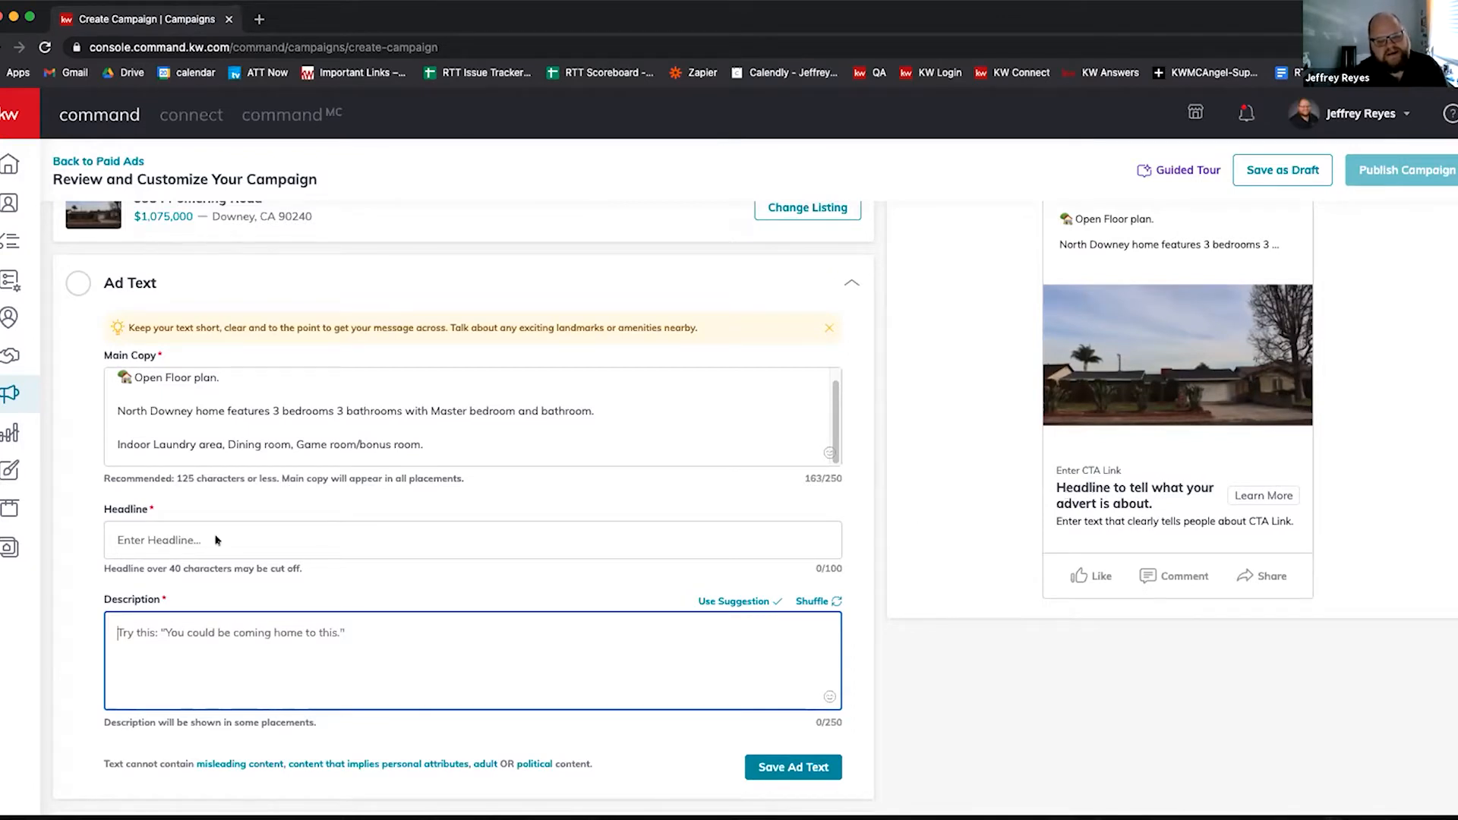
# Step: In Ad Media, add the listing's third pool photo (640 x 427) as an extra ad image
pyautogui.scroll(-4, 281, 483)
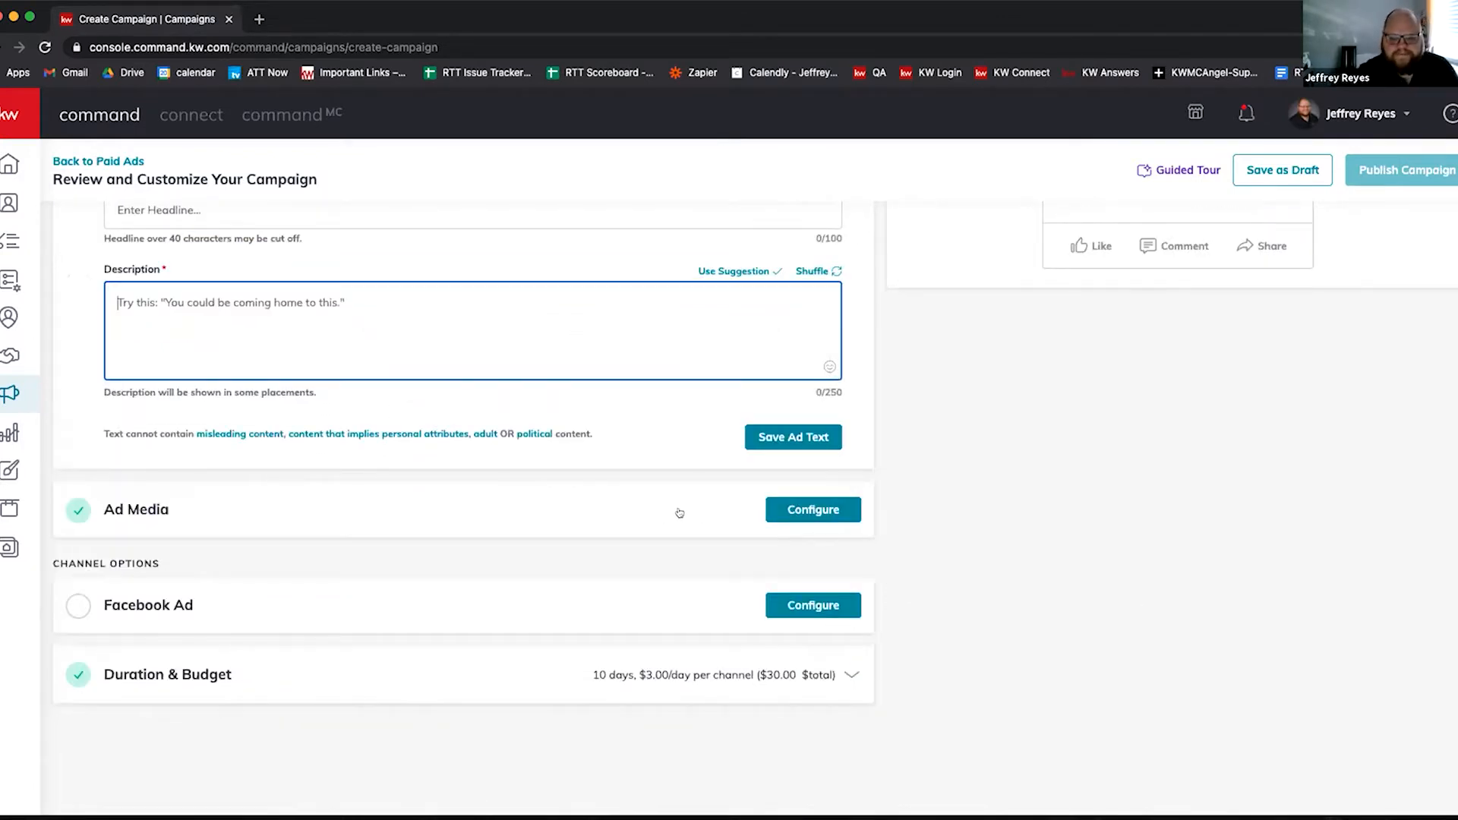
pyautogui.click(591, 506)
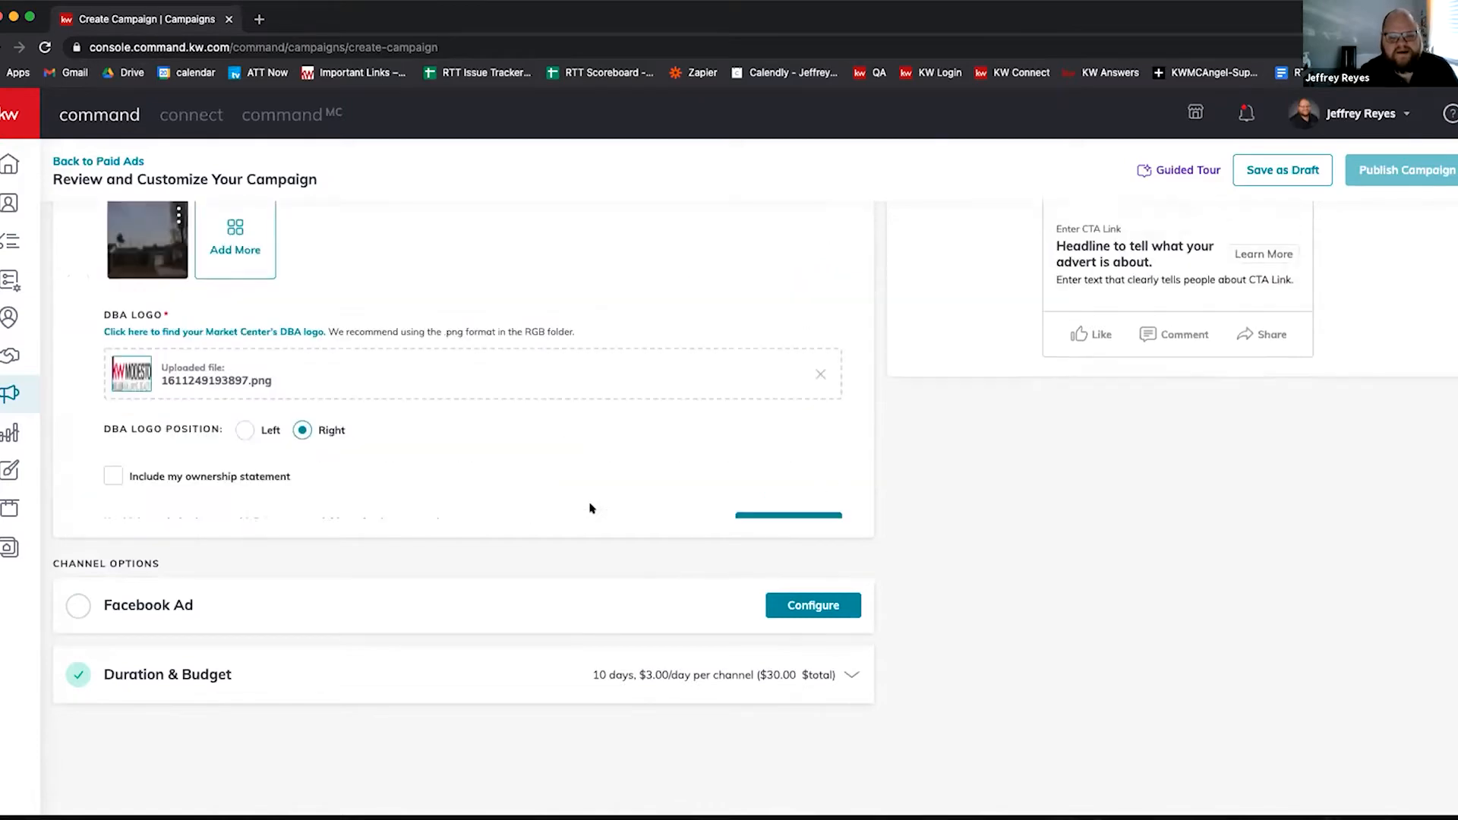
pyautogui.scroll(2, 439, 410)
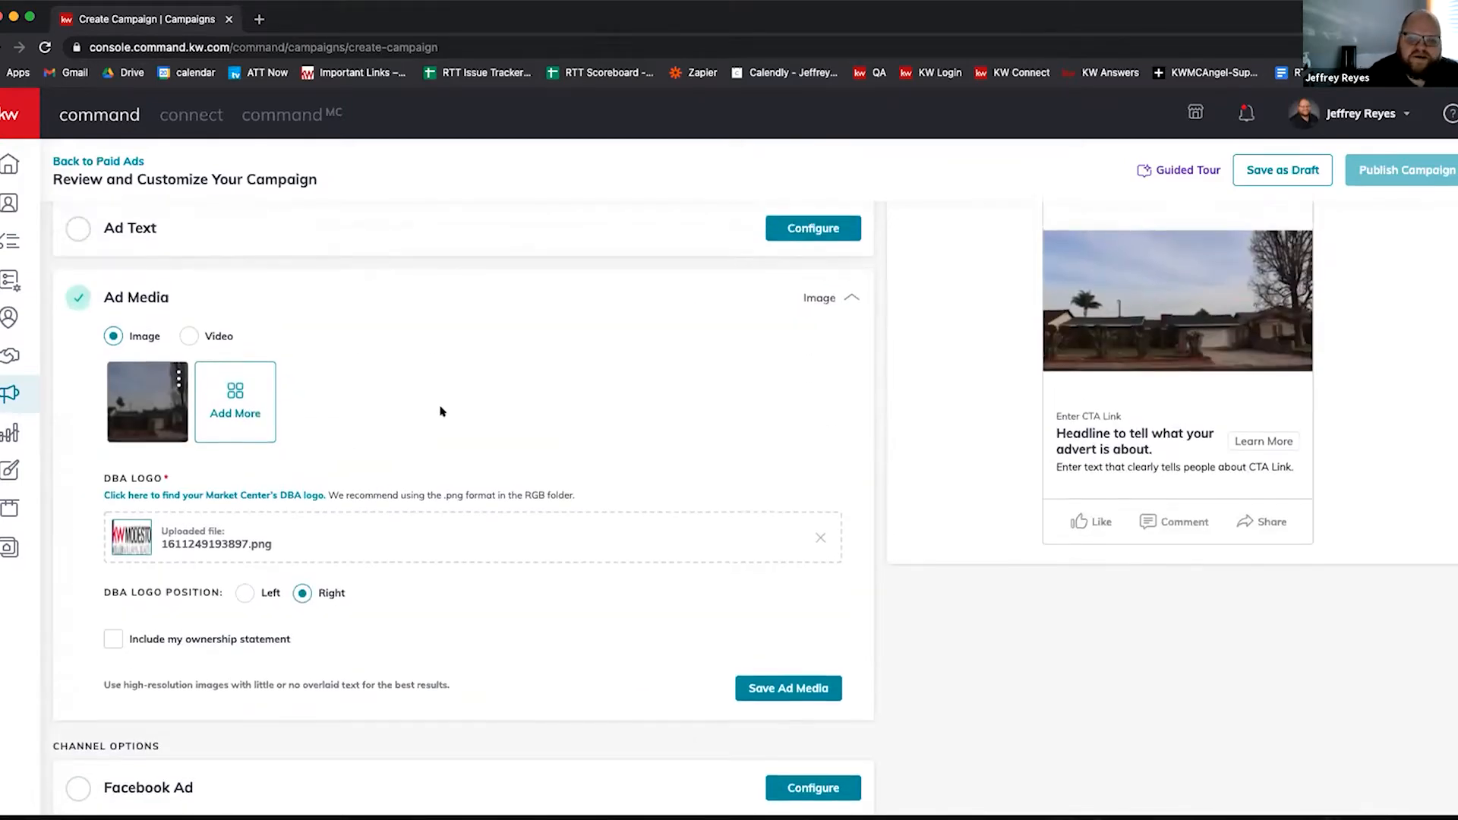
pyautogui.moveTo(155, 489)
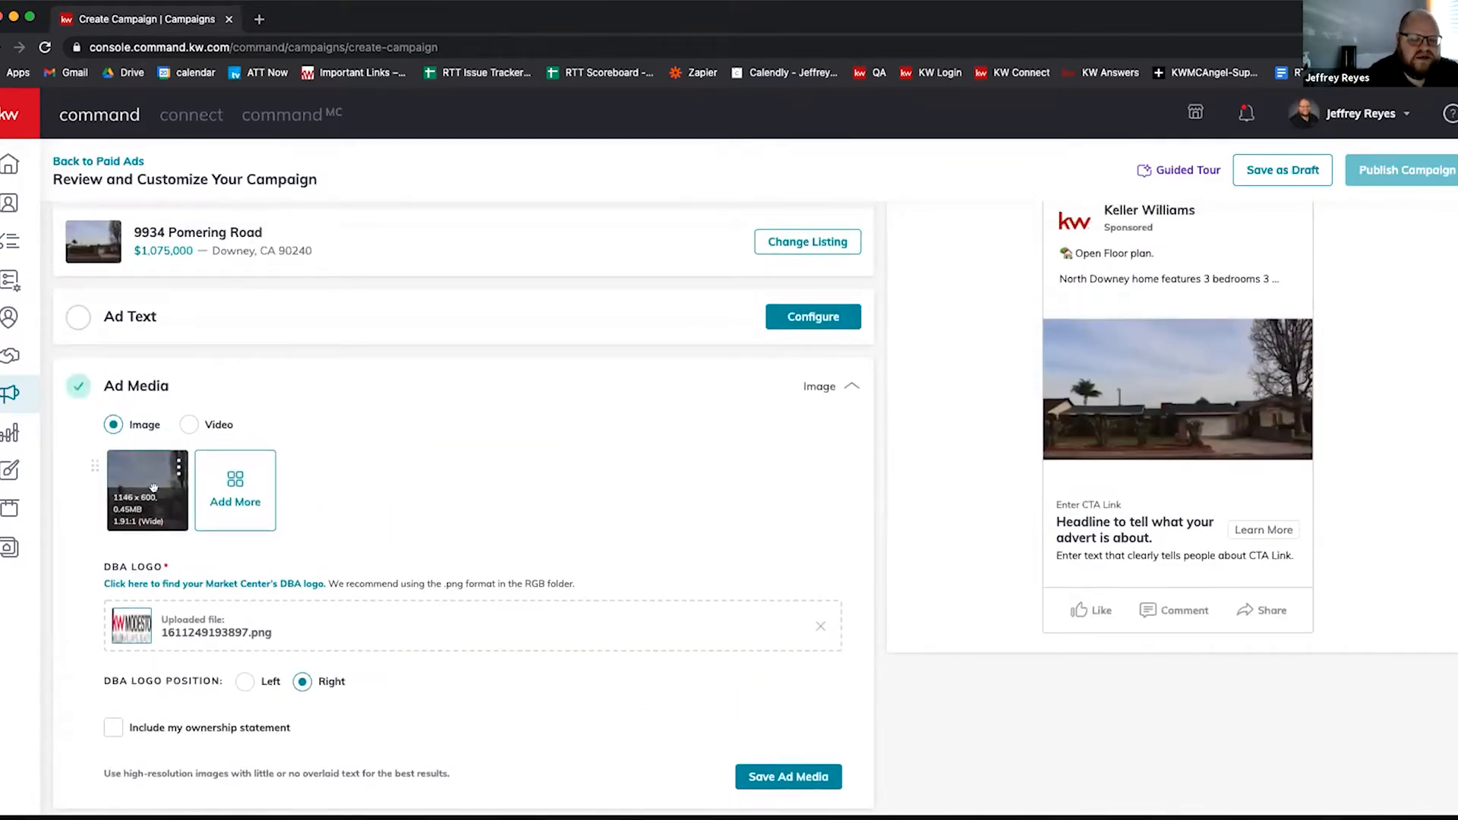
pyautogui.click(227, 486)
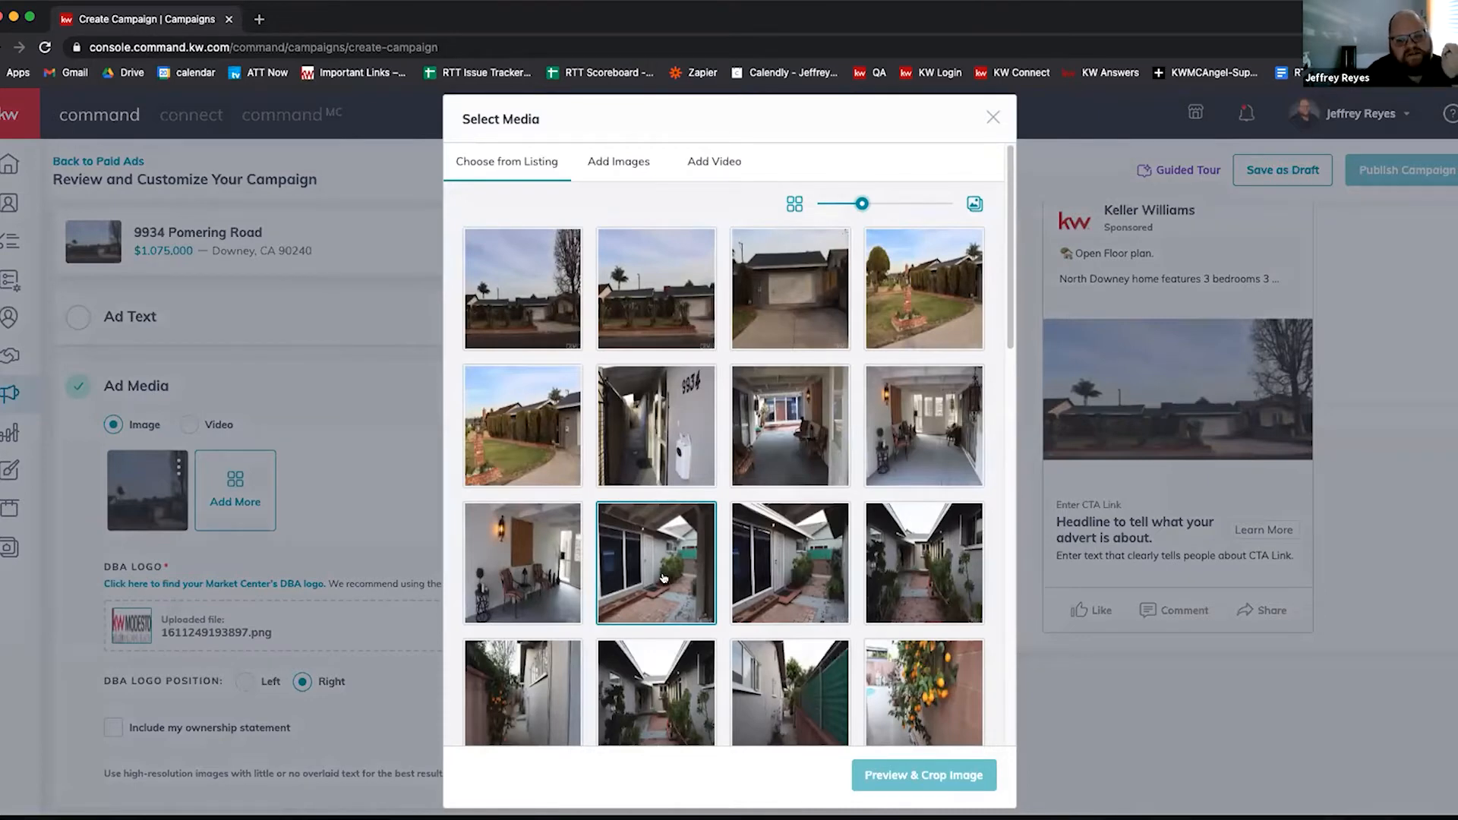
pyautogui.scroll(-5, 663, 565)
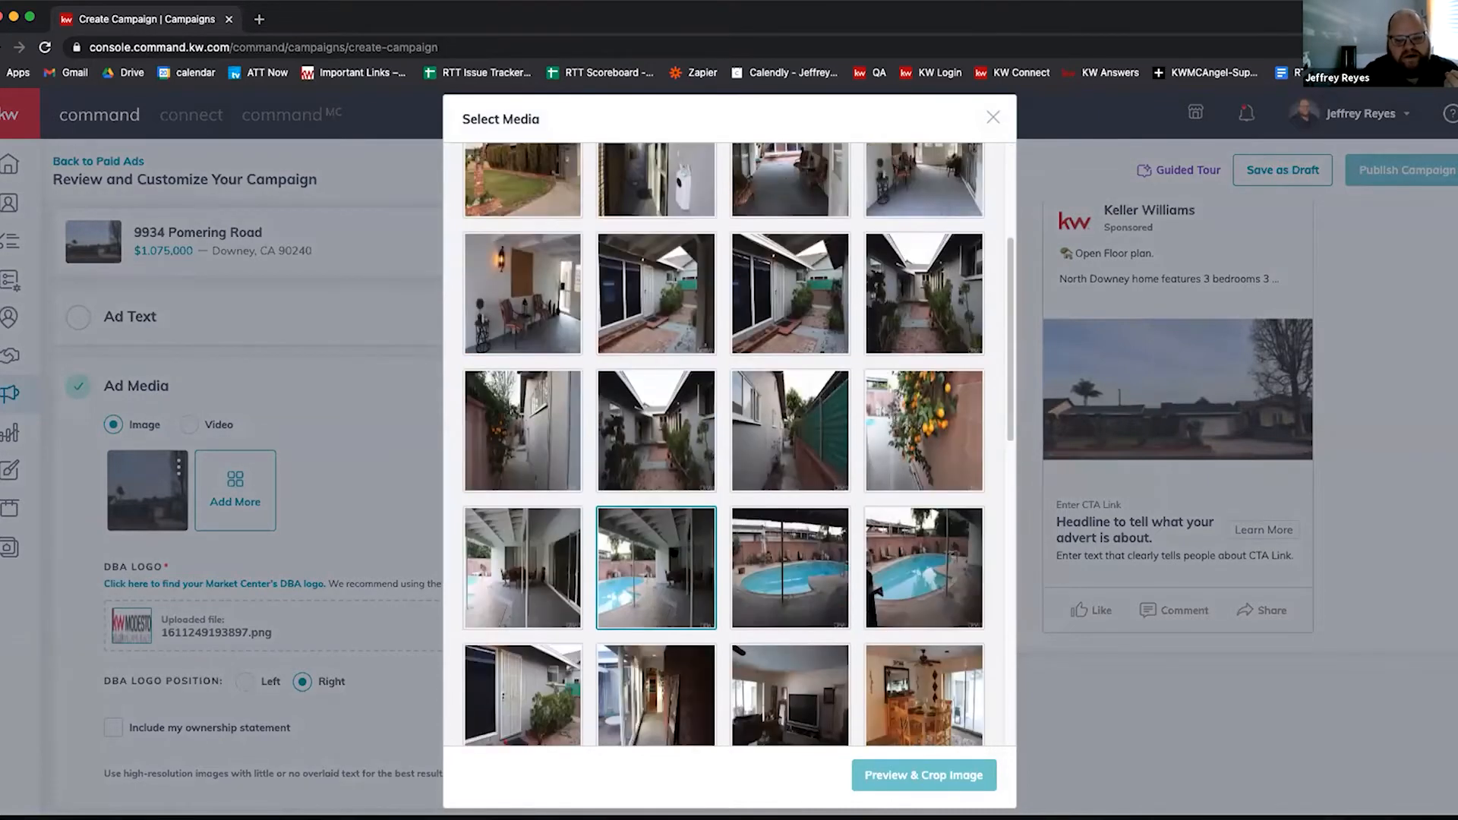
pyautogui.scroll(2, 668, 553)
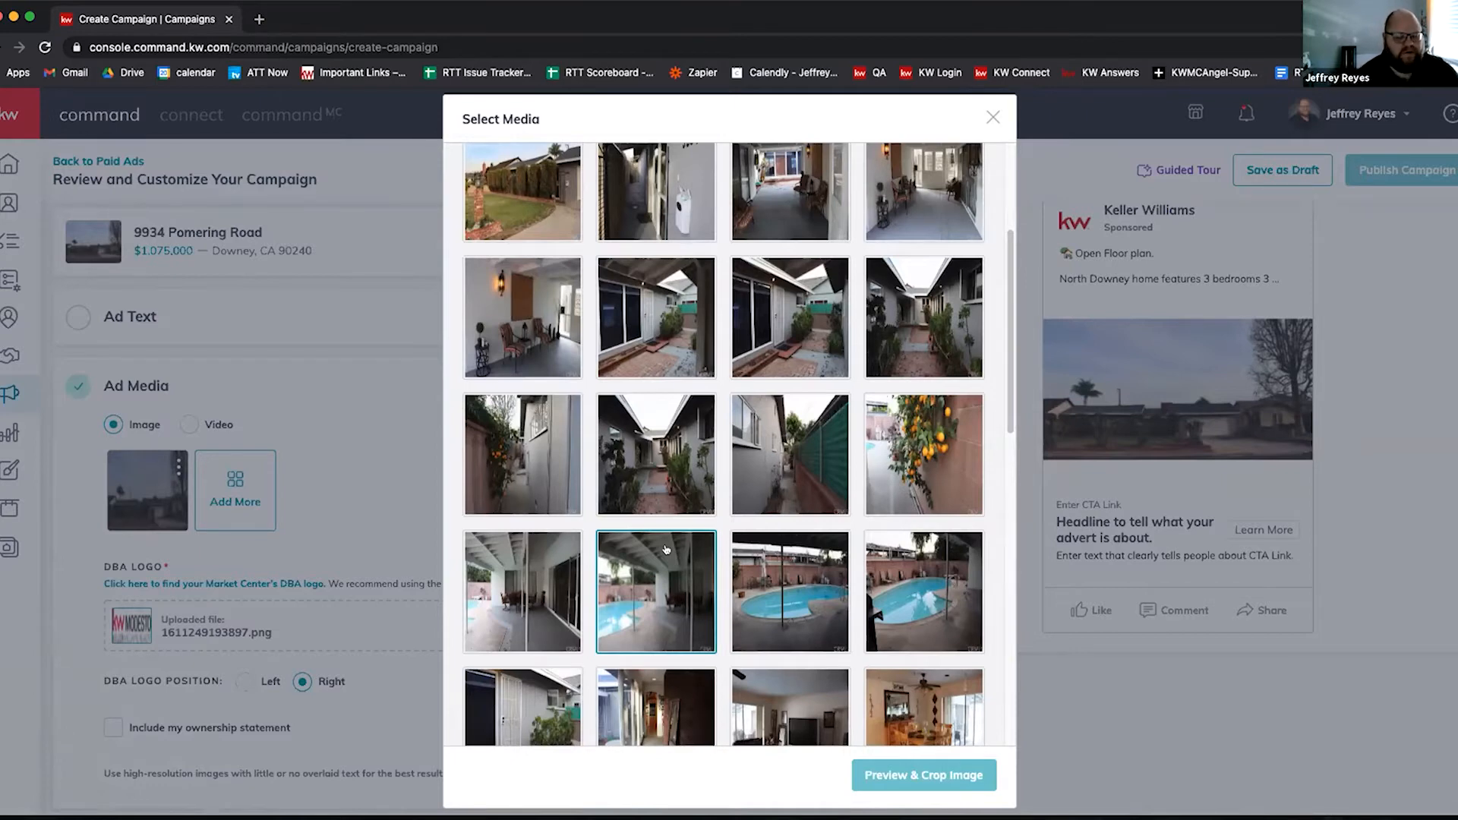
pyautogui.click(777, 595)
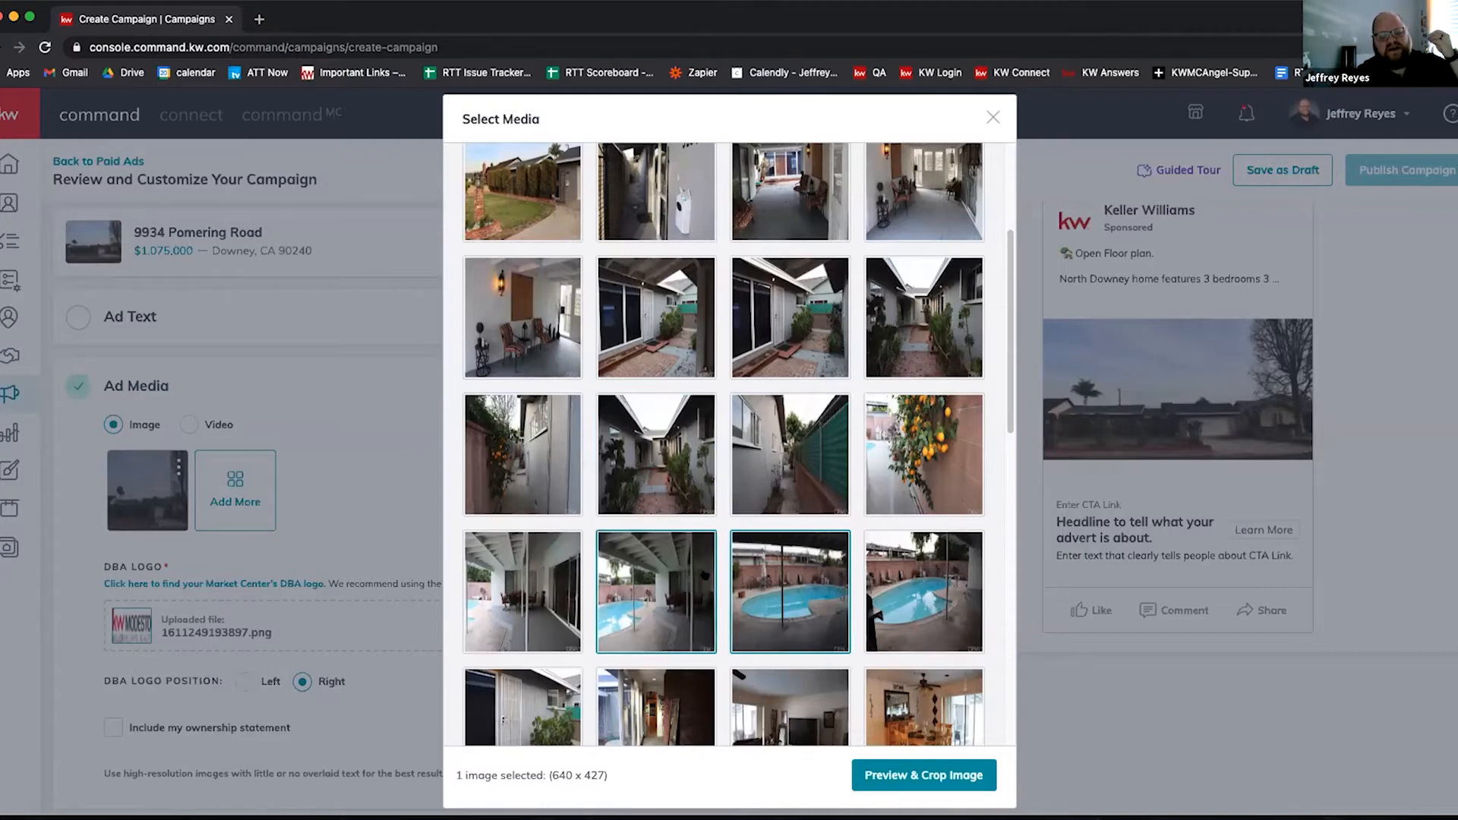
# Step: Crop the pool photo to Wide 1.91:1 and save it as the second 1146 x 600 ad image
pyautogui.click(878, 773)
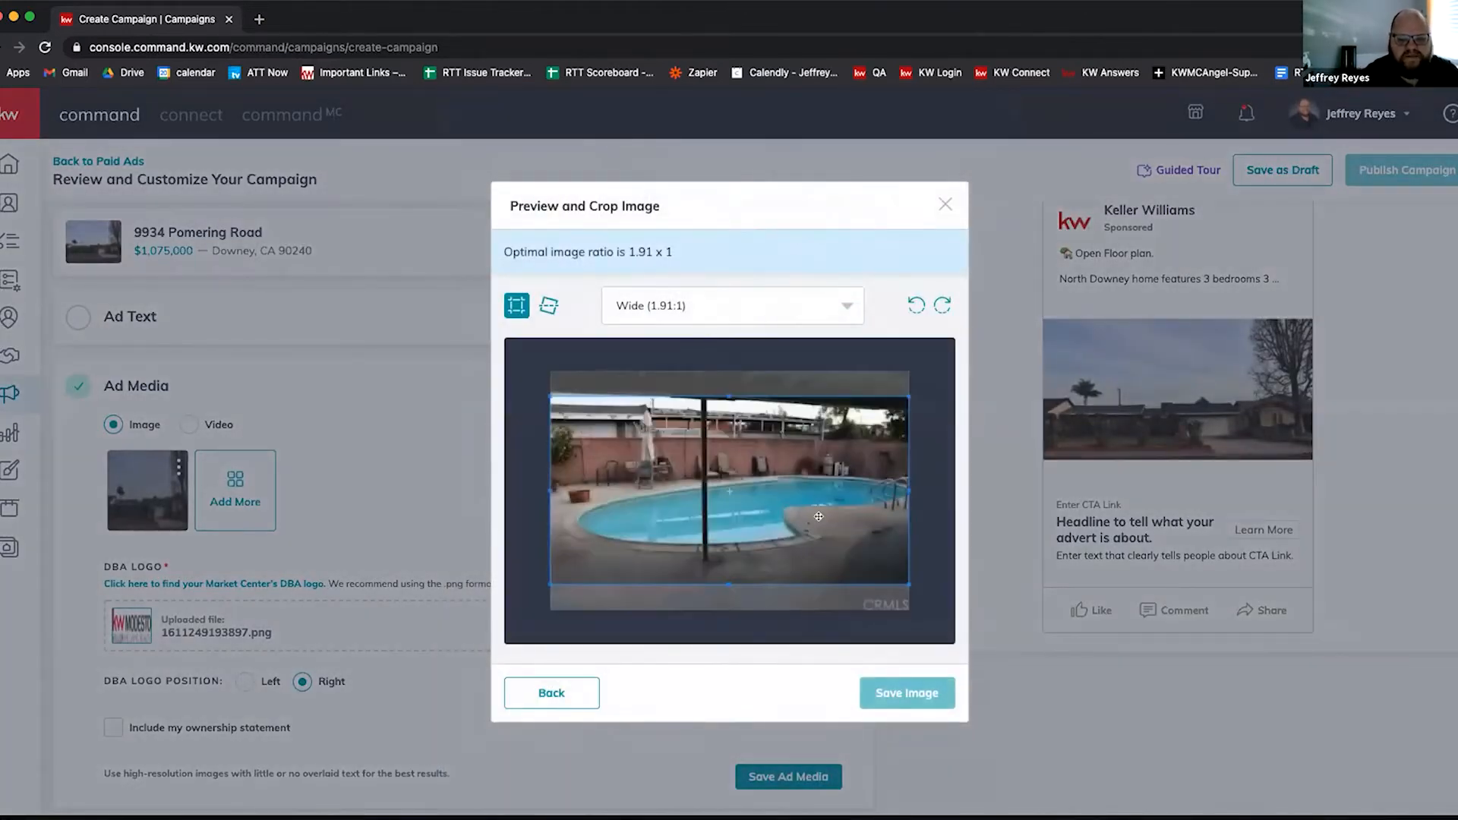
pyautogui.click(910, 694)
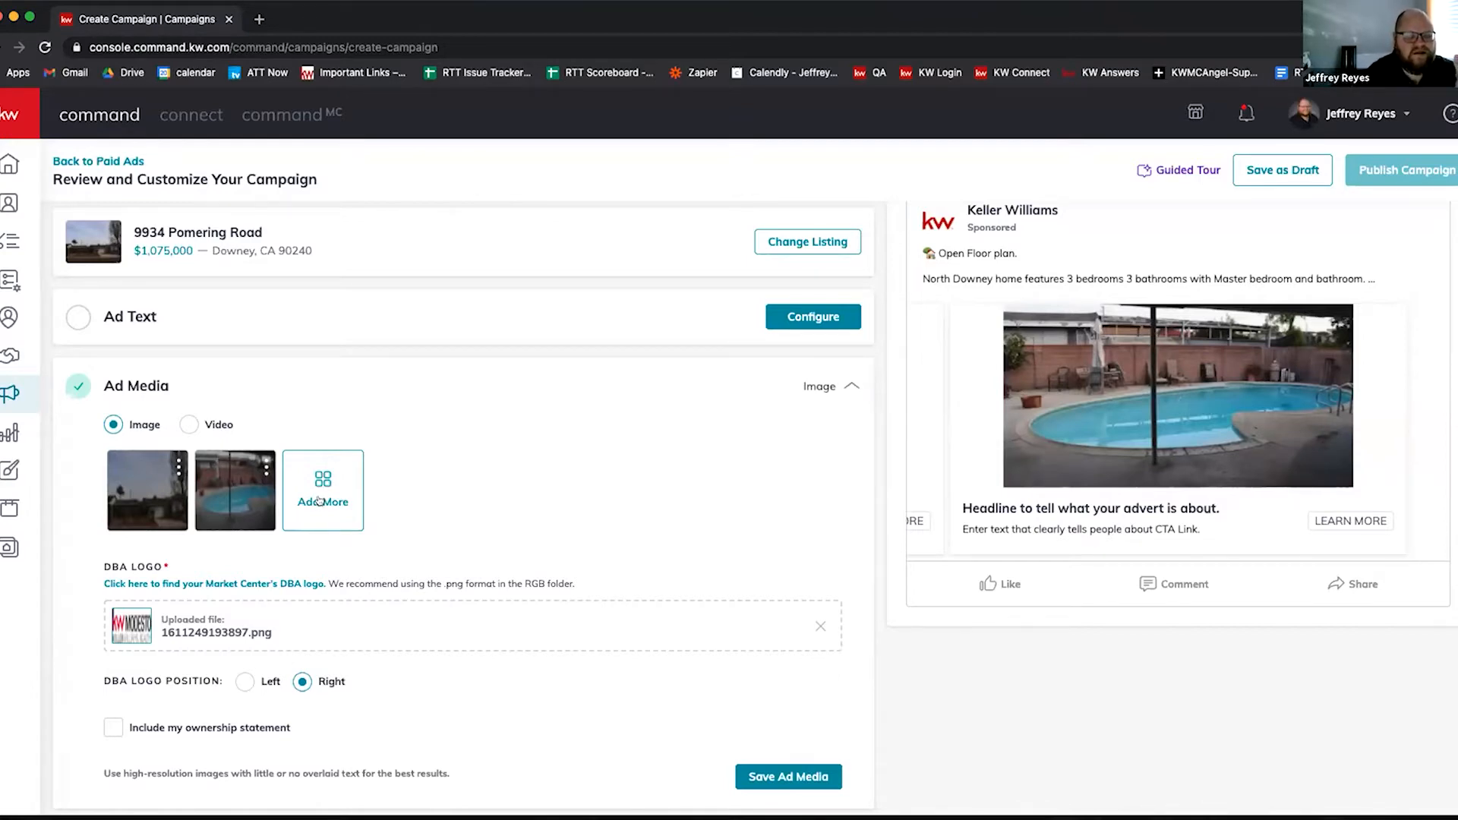
pyautogui.moveTo(160, 492)
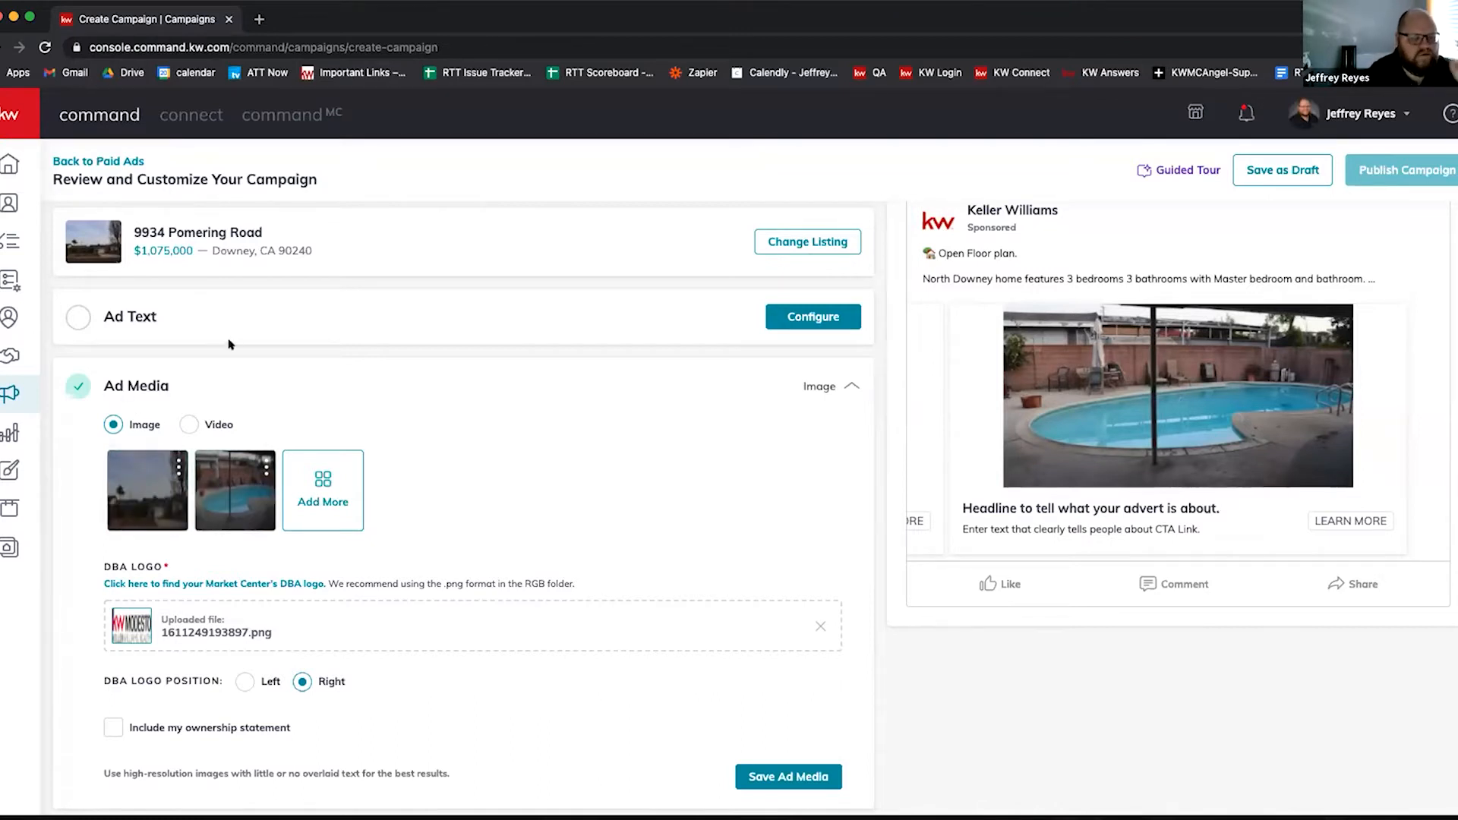
pyautogui.moveTo(241, 478)
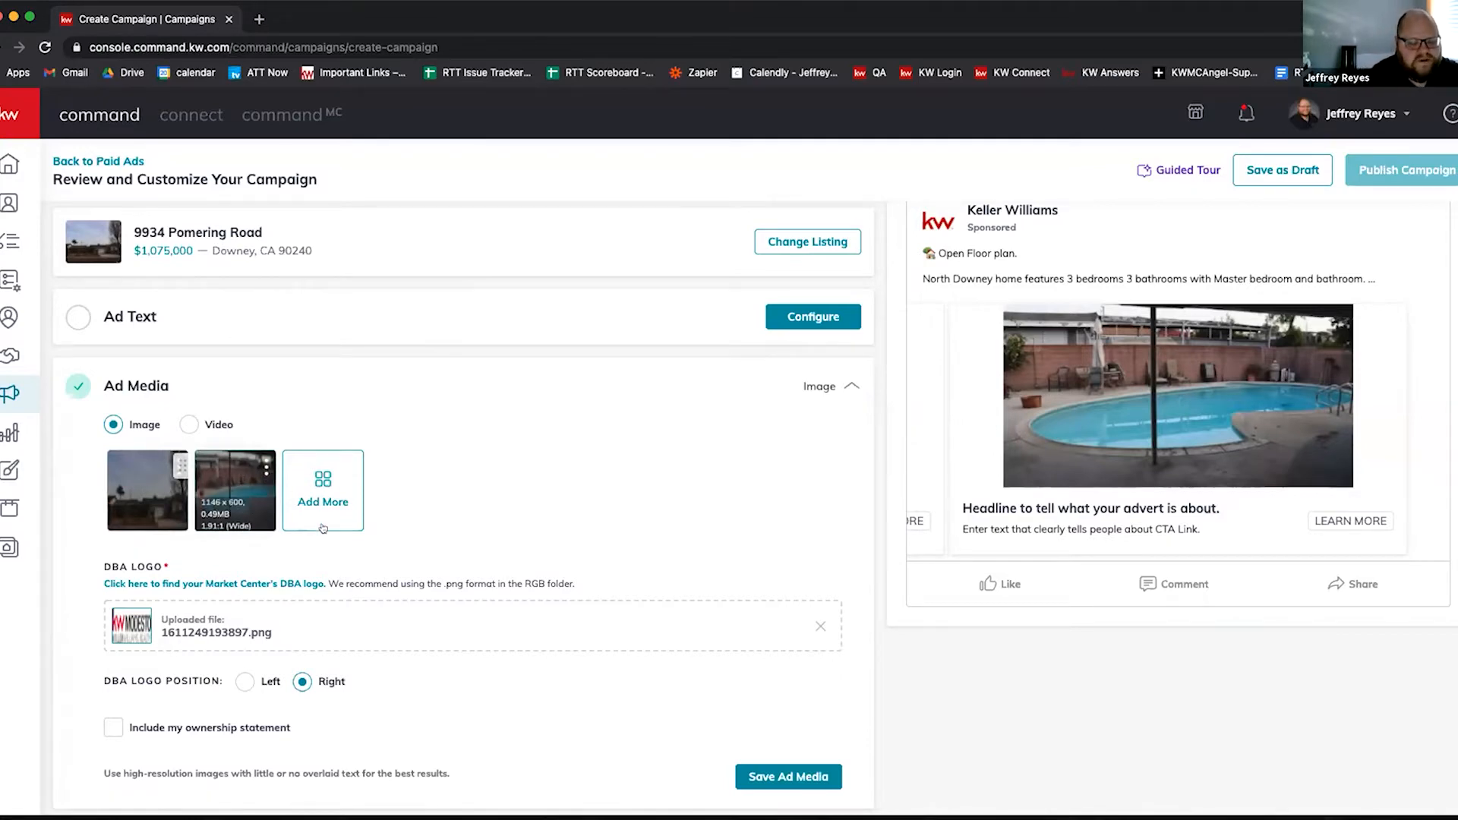
pyautogui.scroll(-2, 334, 520)
pyautogui.scroll(4, 346, 524)
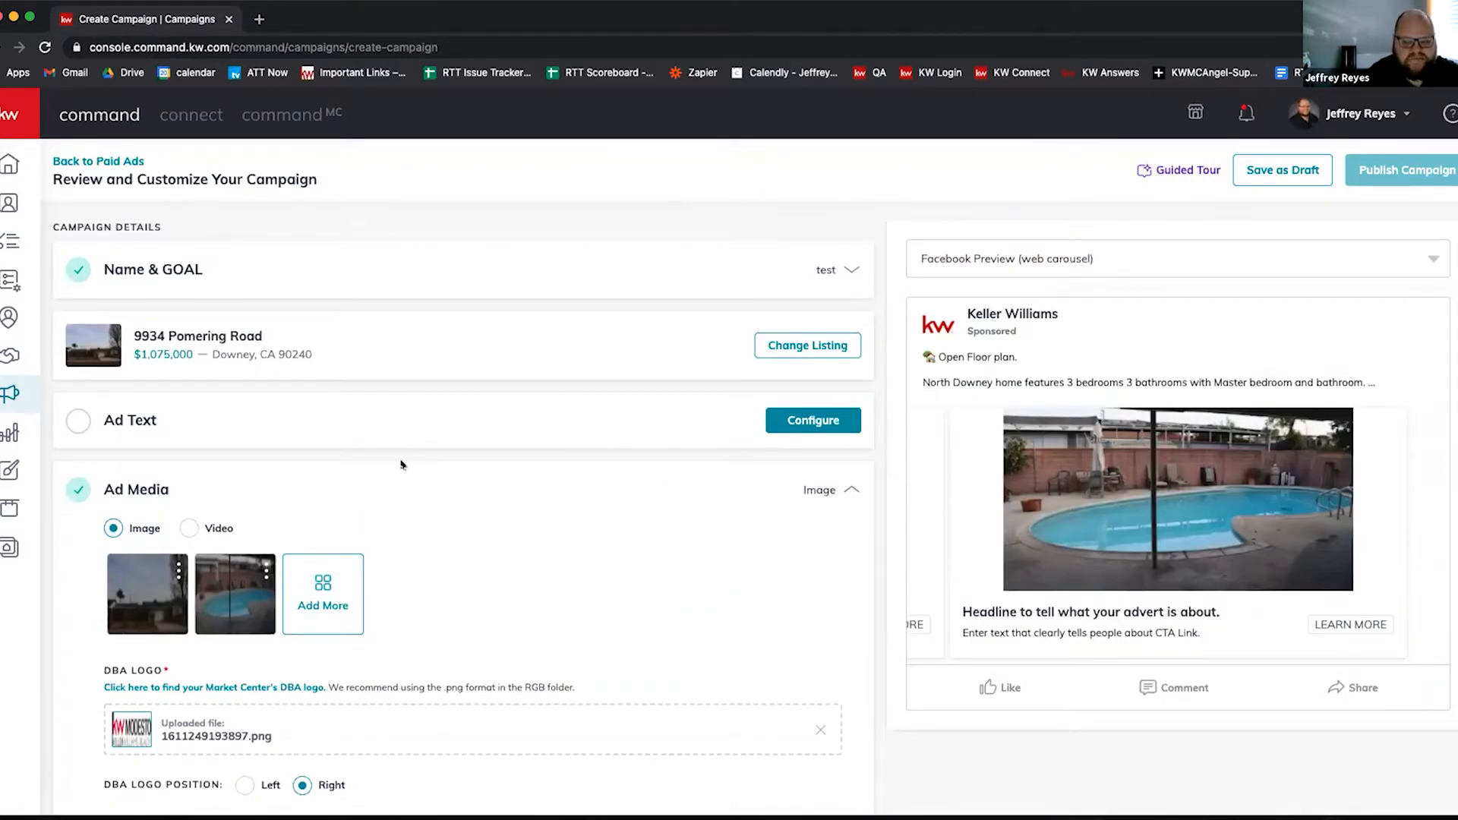
pyautogui.scroll(-3, 400, 463)
pyautogui.scroll(-1, 418, 501)
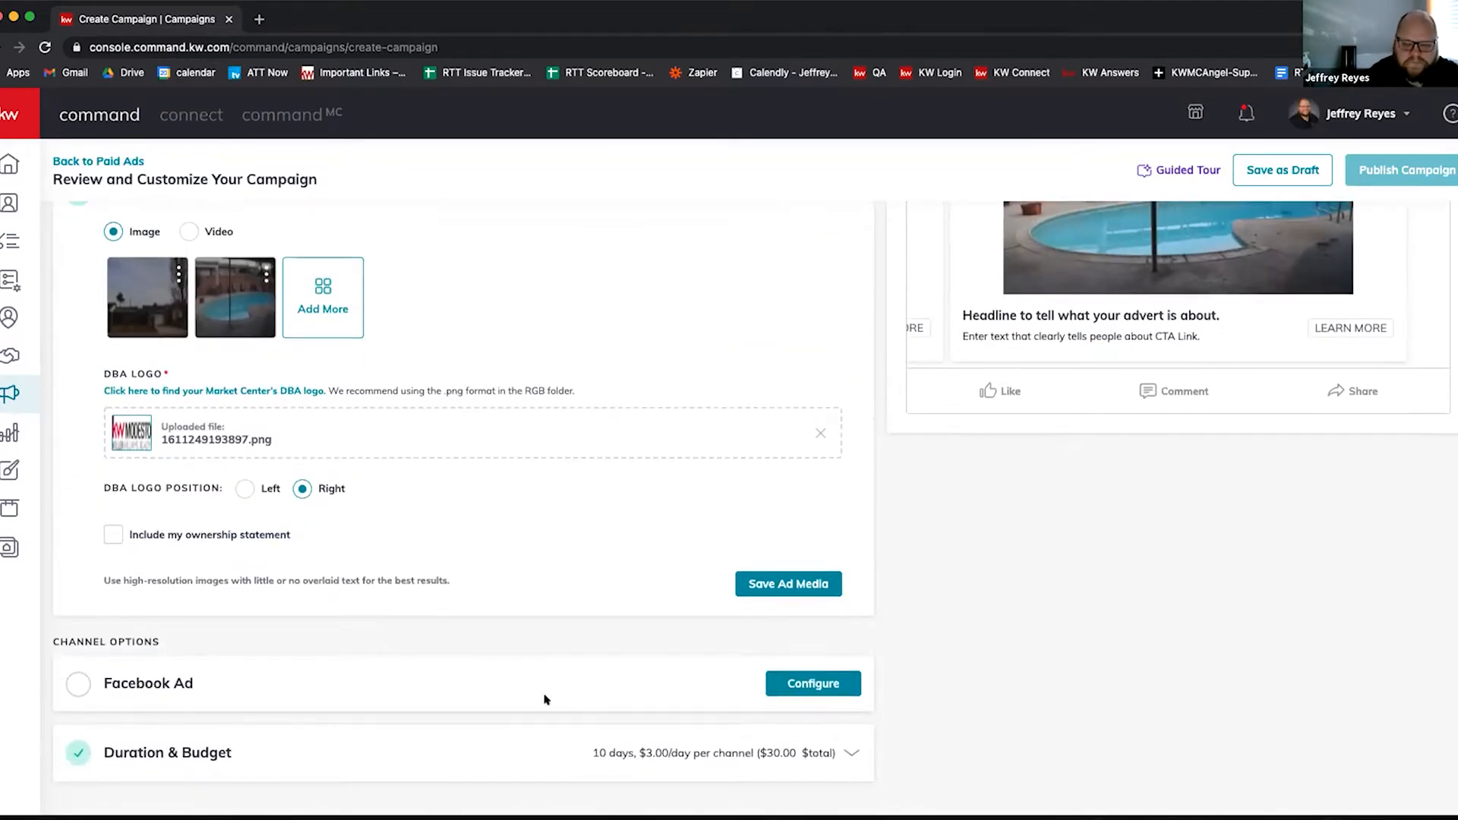
# Step: Set the Facebook Ad page to South Bay Home Values and focus the Follow-up Destination URL field
pyautogui.click(811, 684)
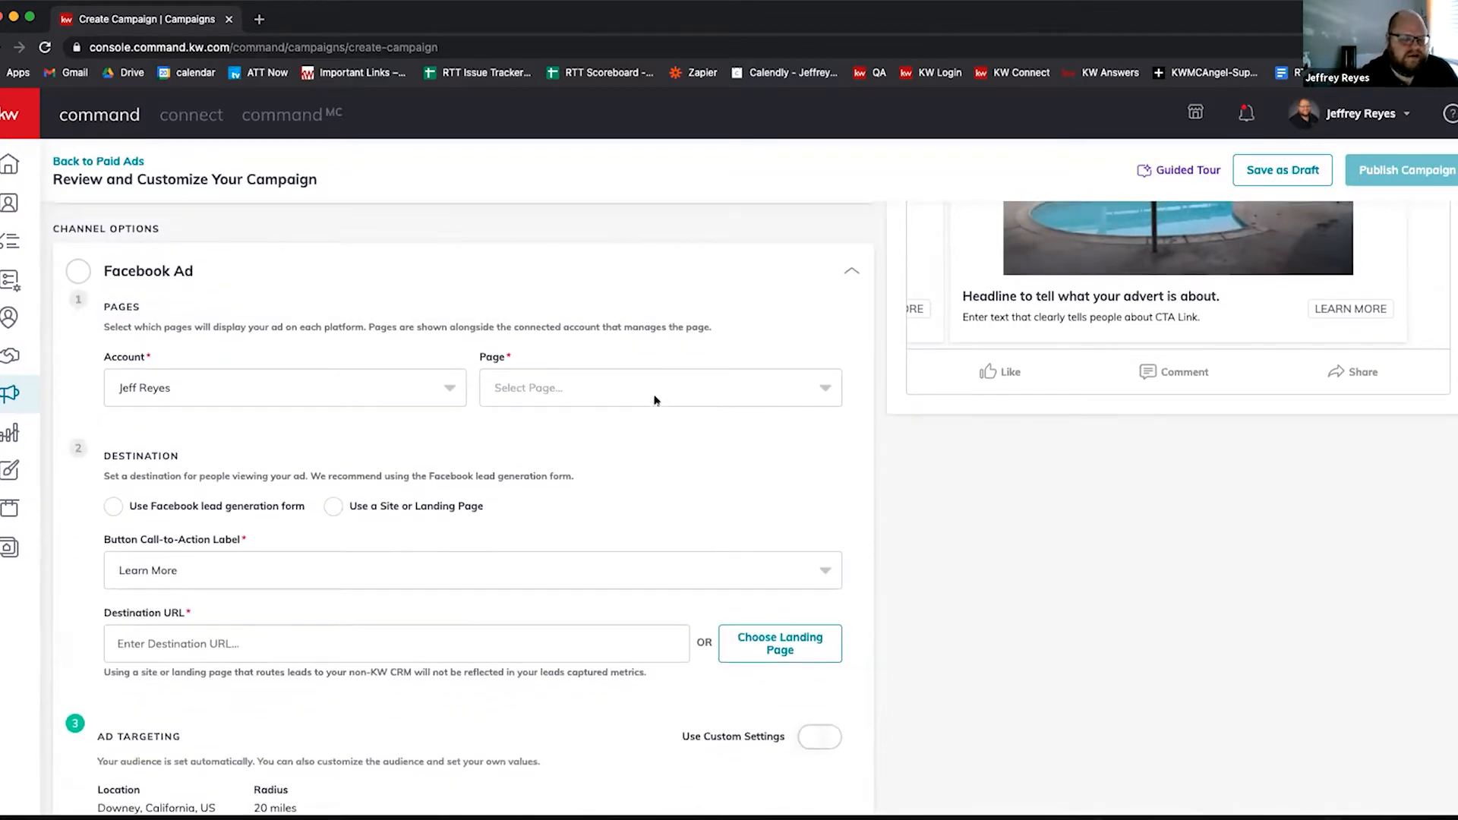
pyautogui.click(572, 395)
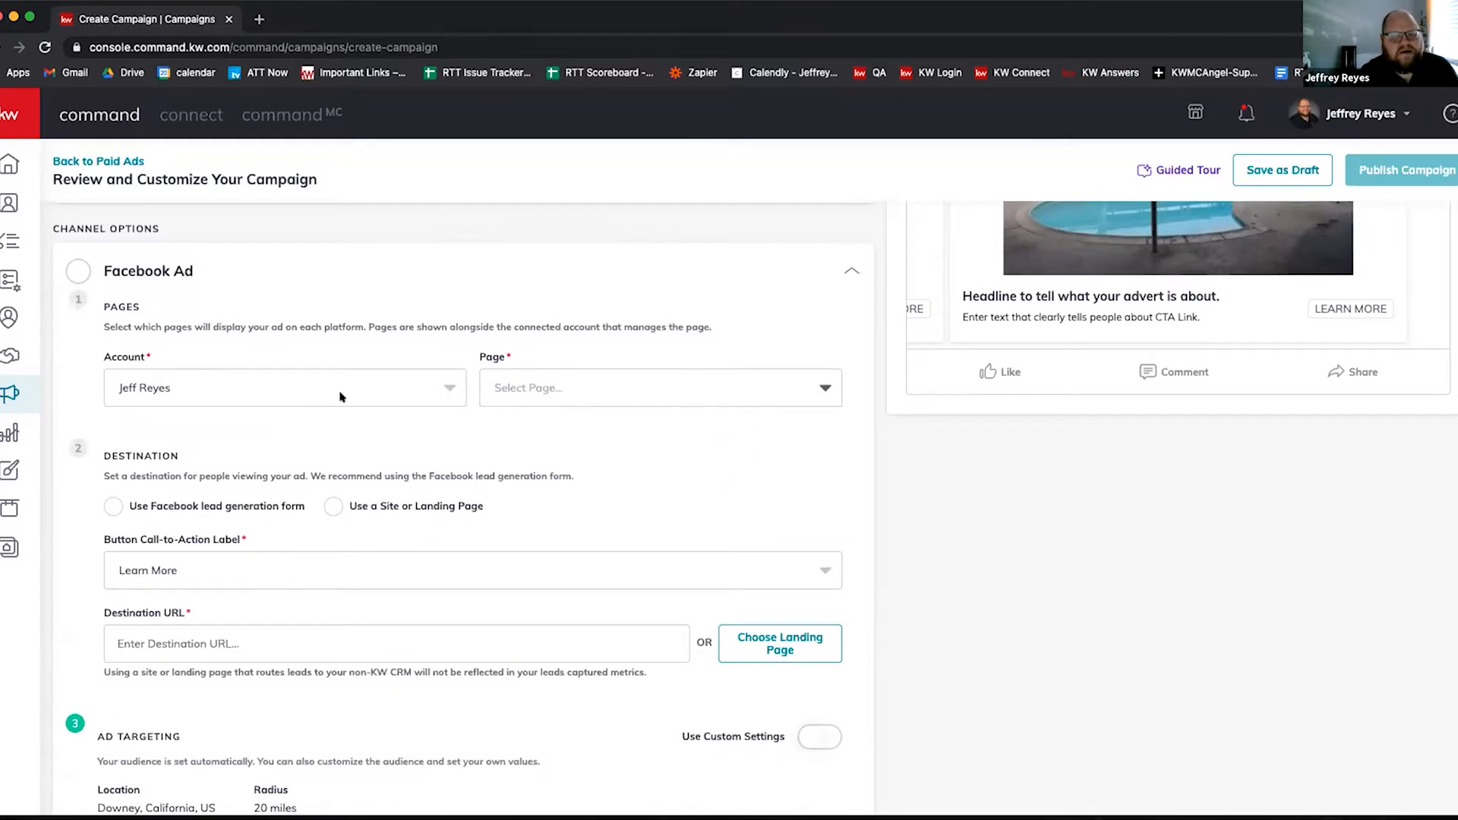
pyautogui.scroll(-1, 365, 452)
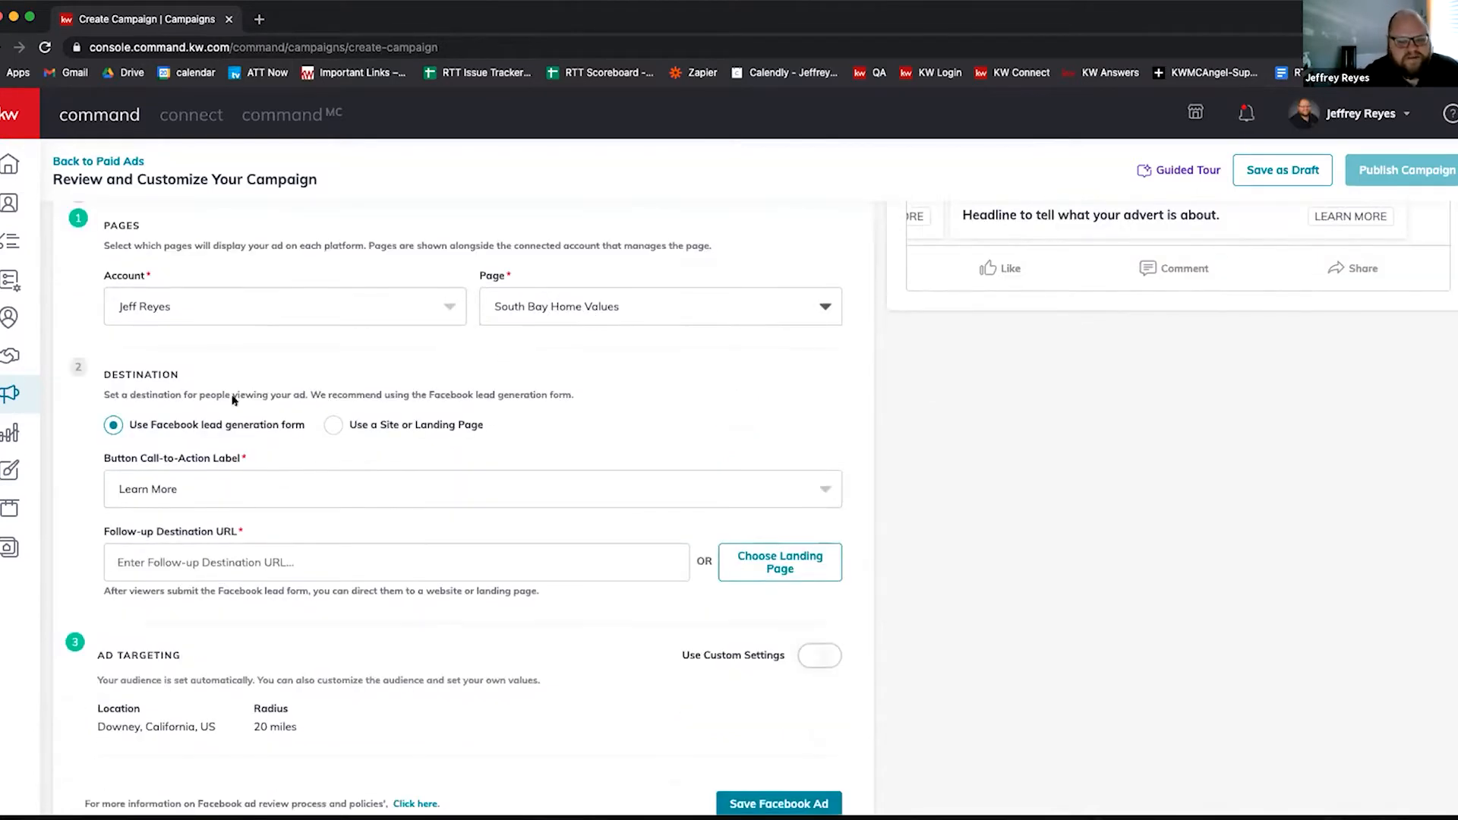
pyautogui.scroll(-1, 225, 483)
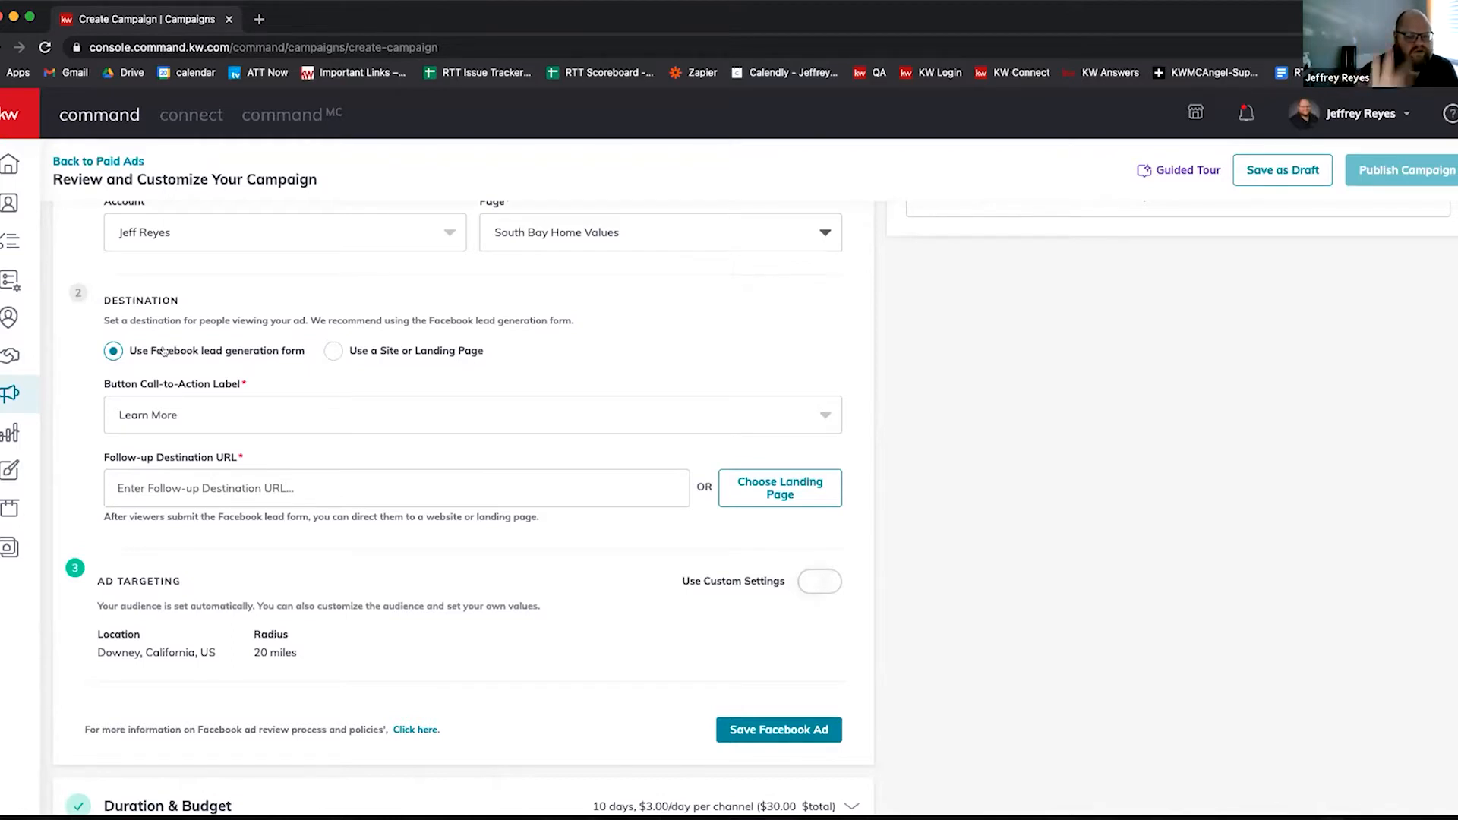
pyautogui.click(197, 487)
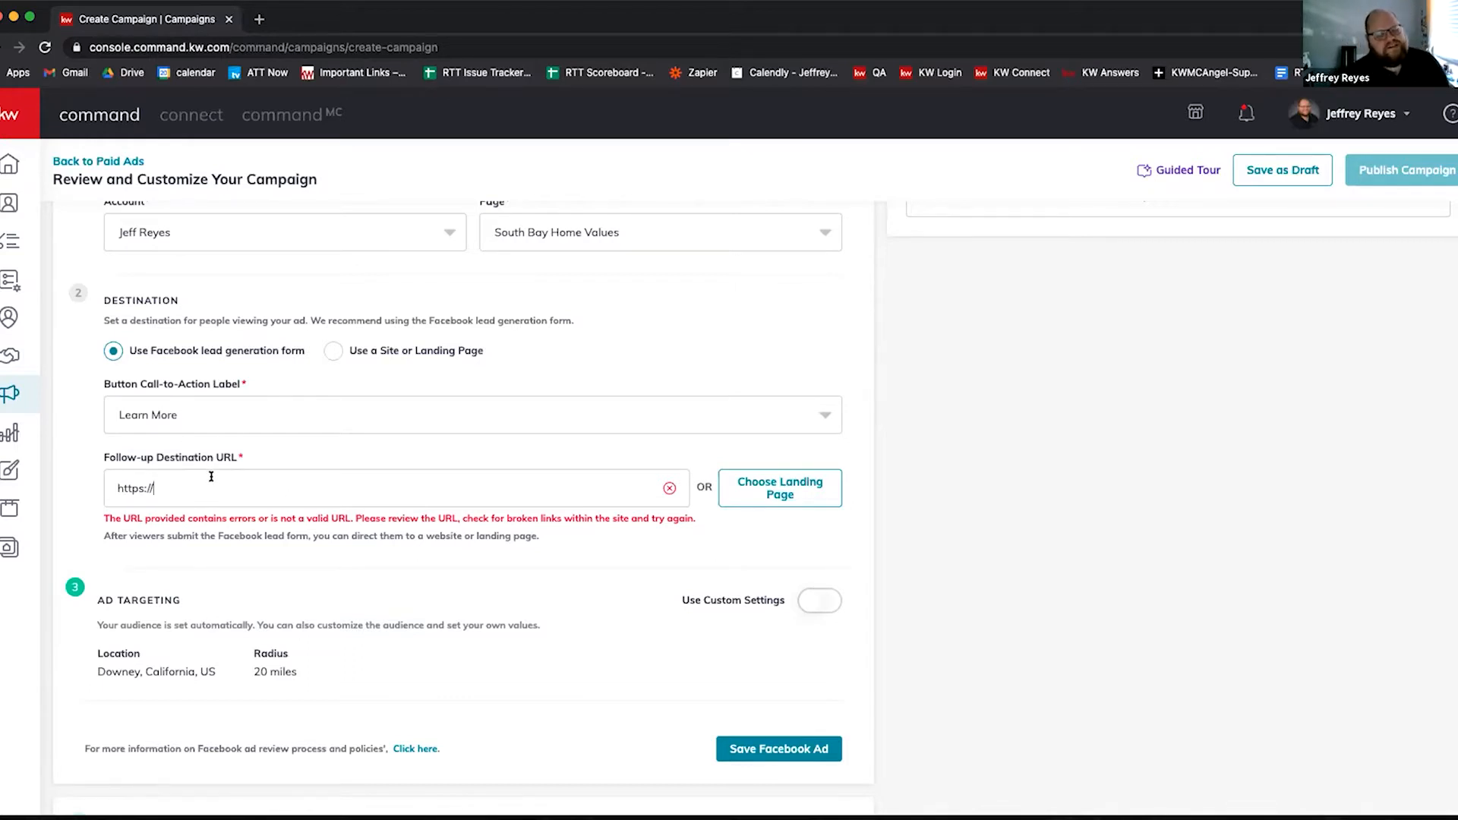
pyautogui.scroll(1, 229, 490)
pyautogui.scroll(1, 232, 490)
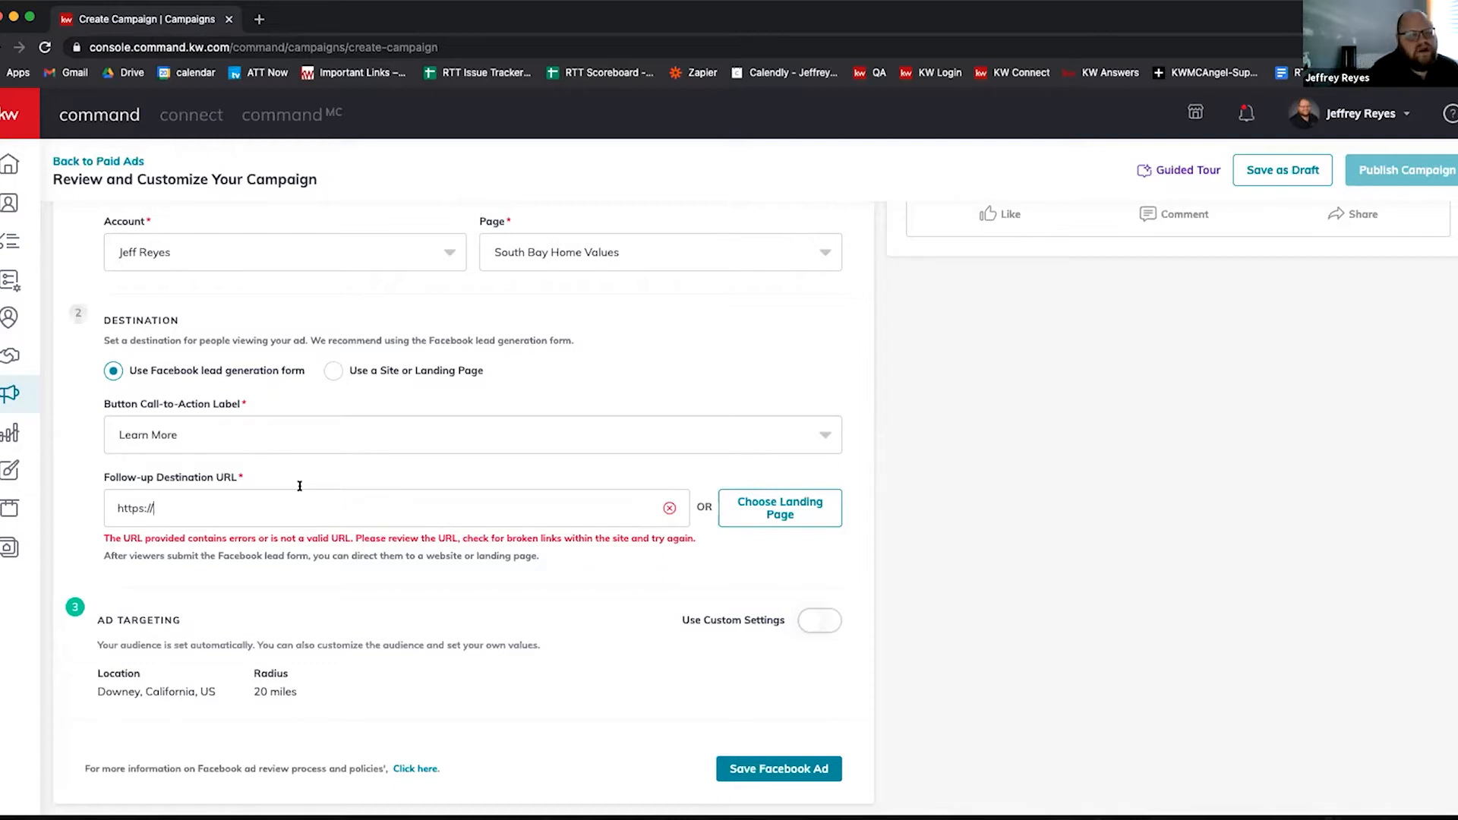
# Step: Open the agent's Keller Williams website in a new Chrome tab
pyautogui.click(259, 19)
pyautogui.write('jeff')
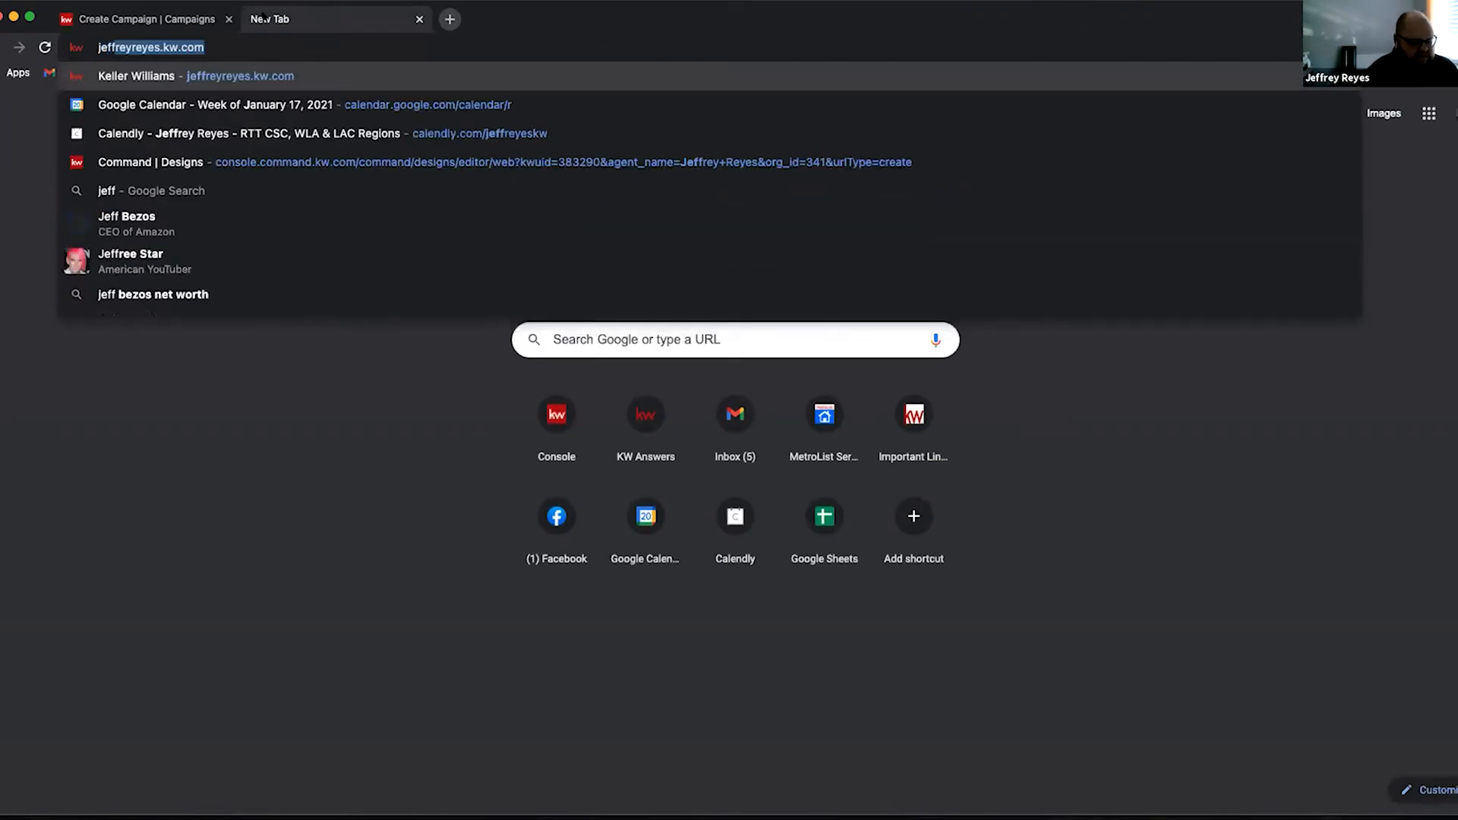
pyautogui.write('reyrye')
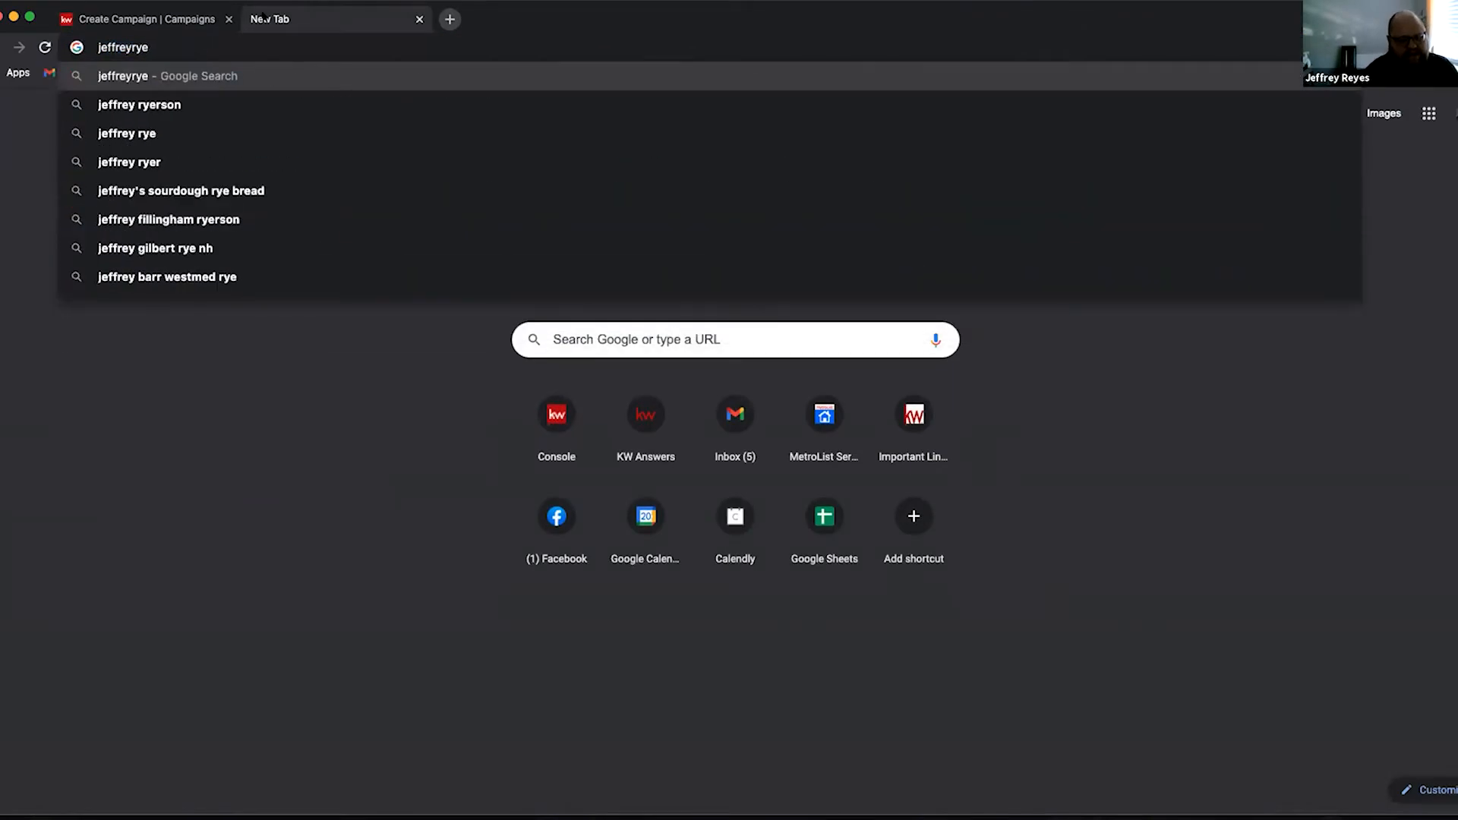
pyautogui.press('BackSpace')
pyautogui.press('BackSpace')
pyautogui.write('e')
pyautogui.press('Return')
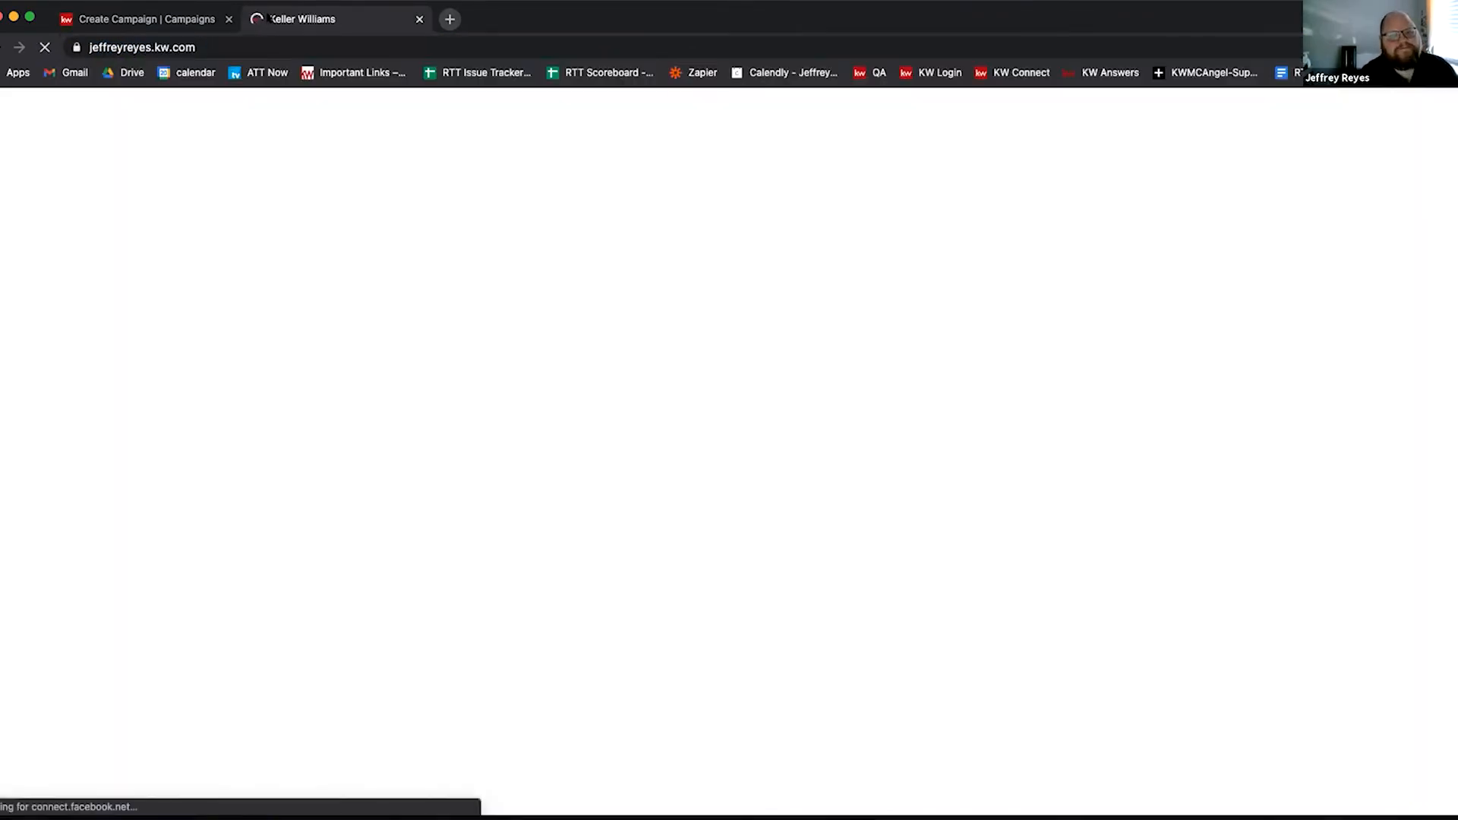
pyautogui.click(224, 43)
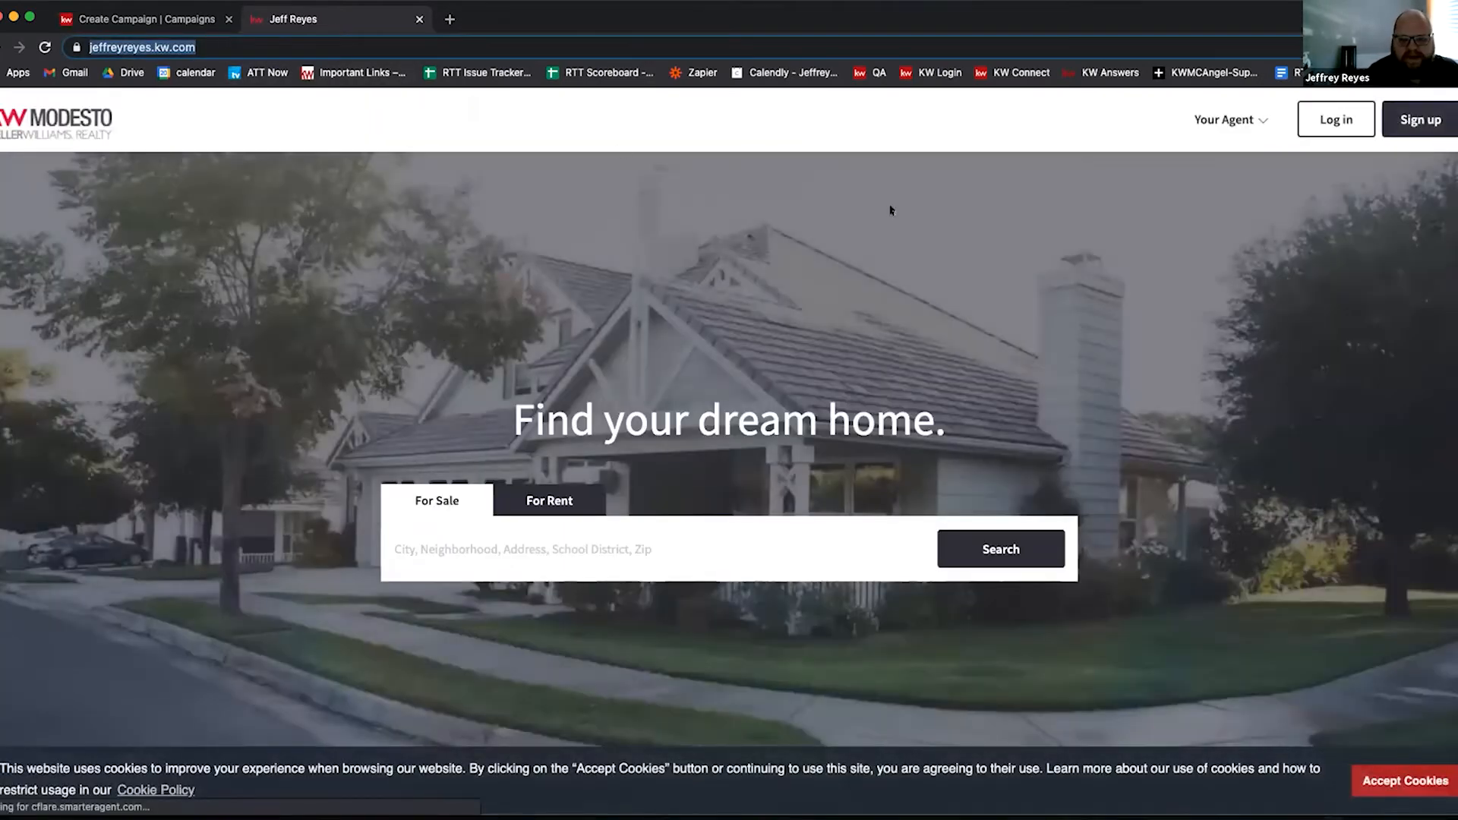
pyautogui.click(446, 541)
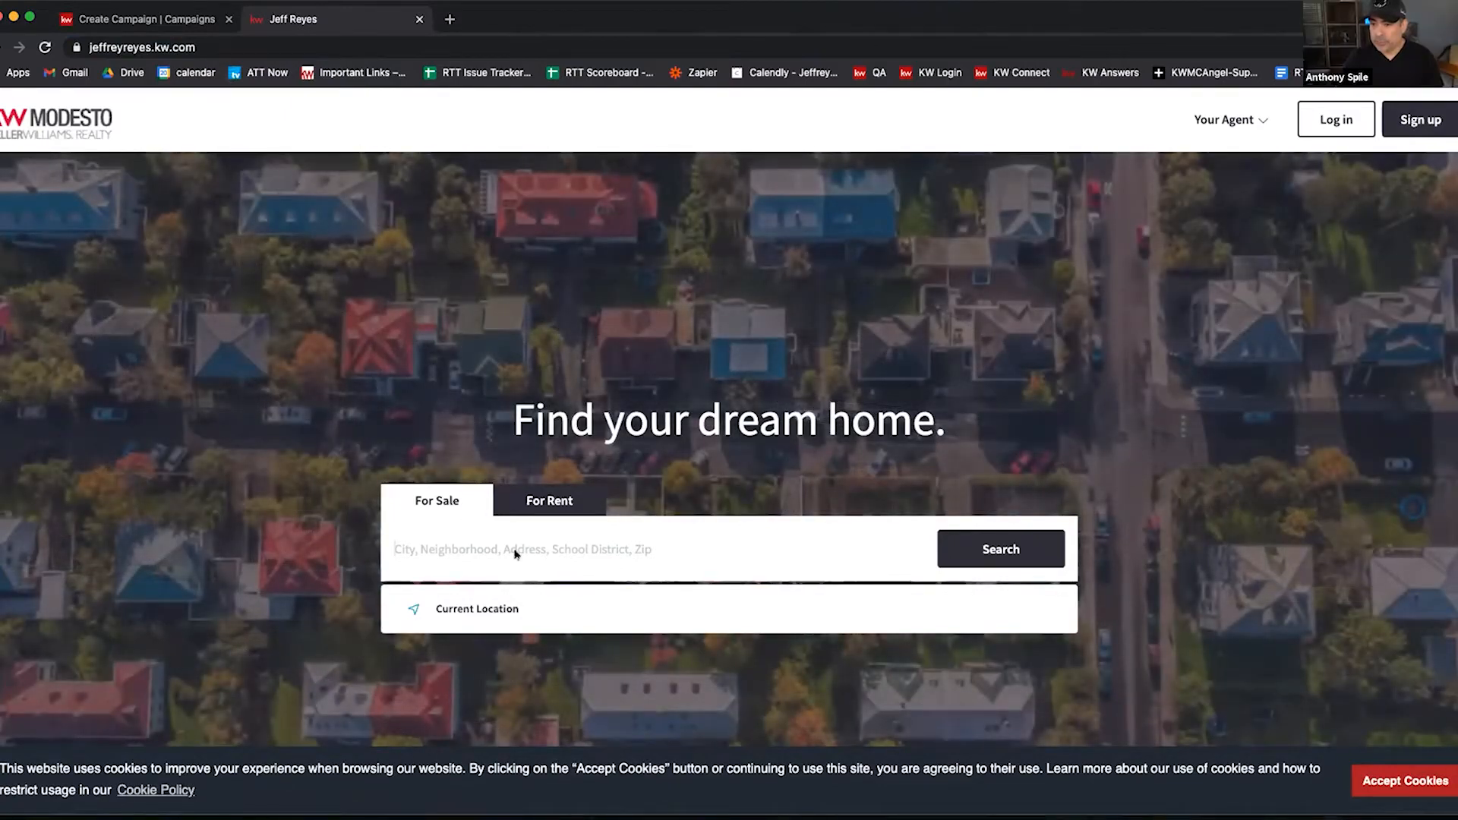
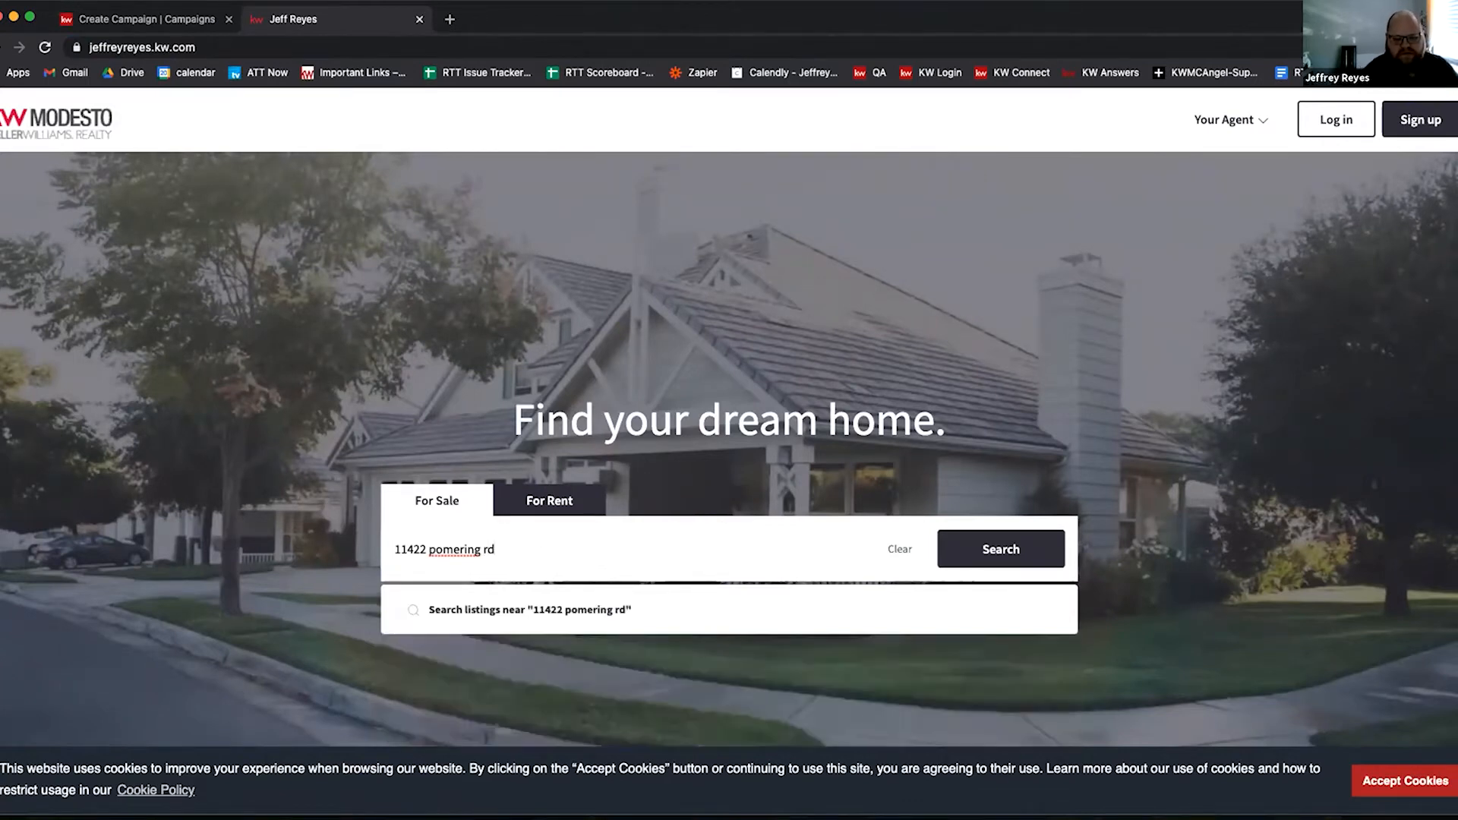
pyautogui.press('Return')
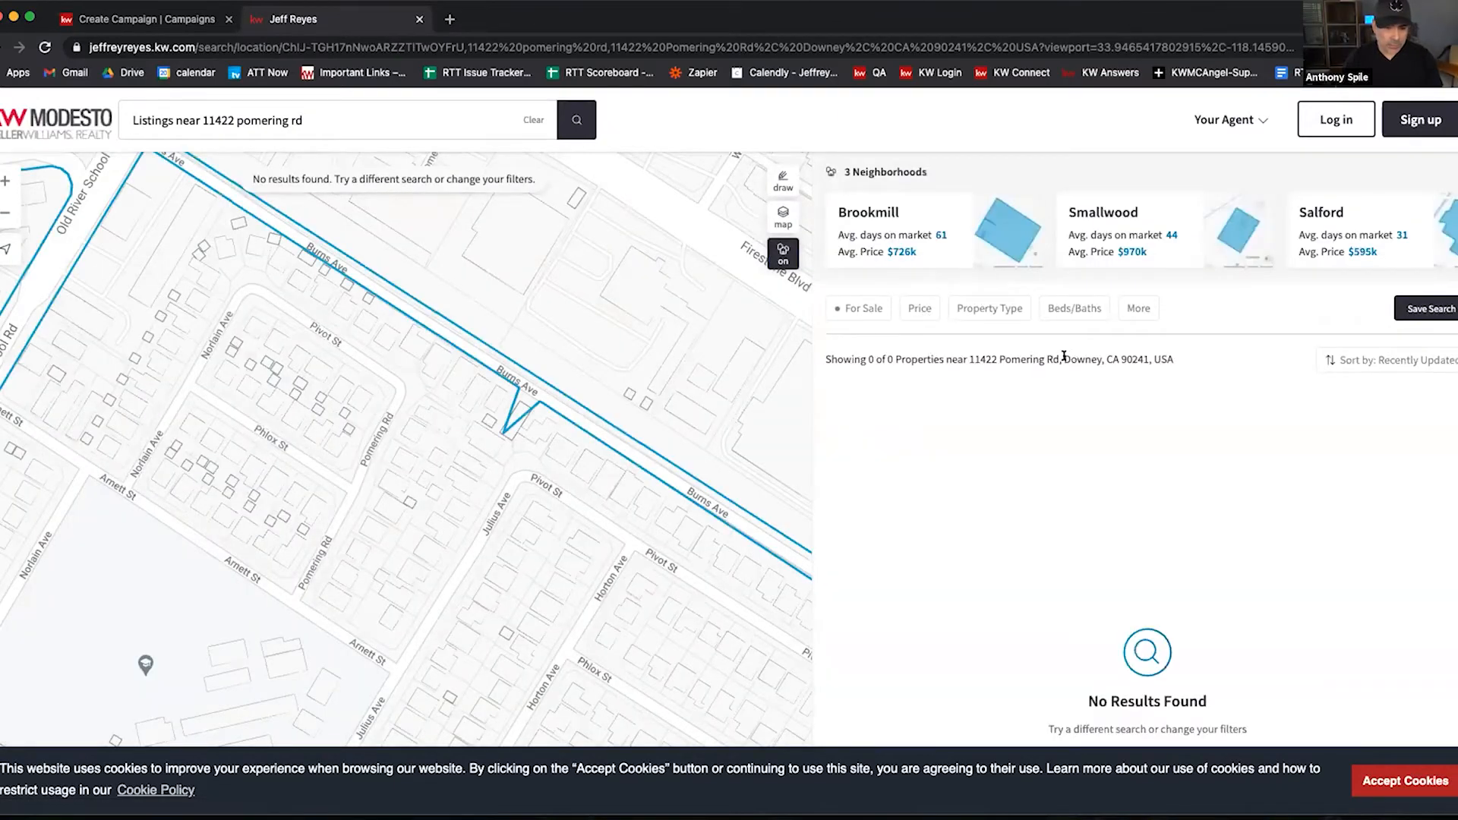
pyautogui.tripleClick(1064, 356)
pyautogui.scroll(-3, 963, 410)
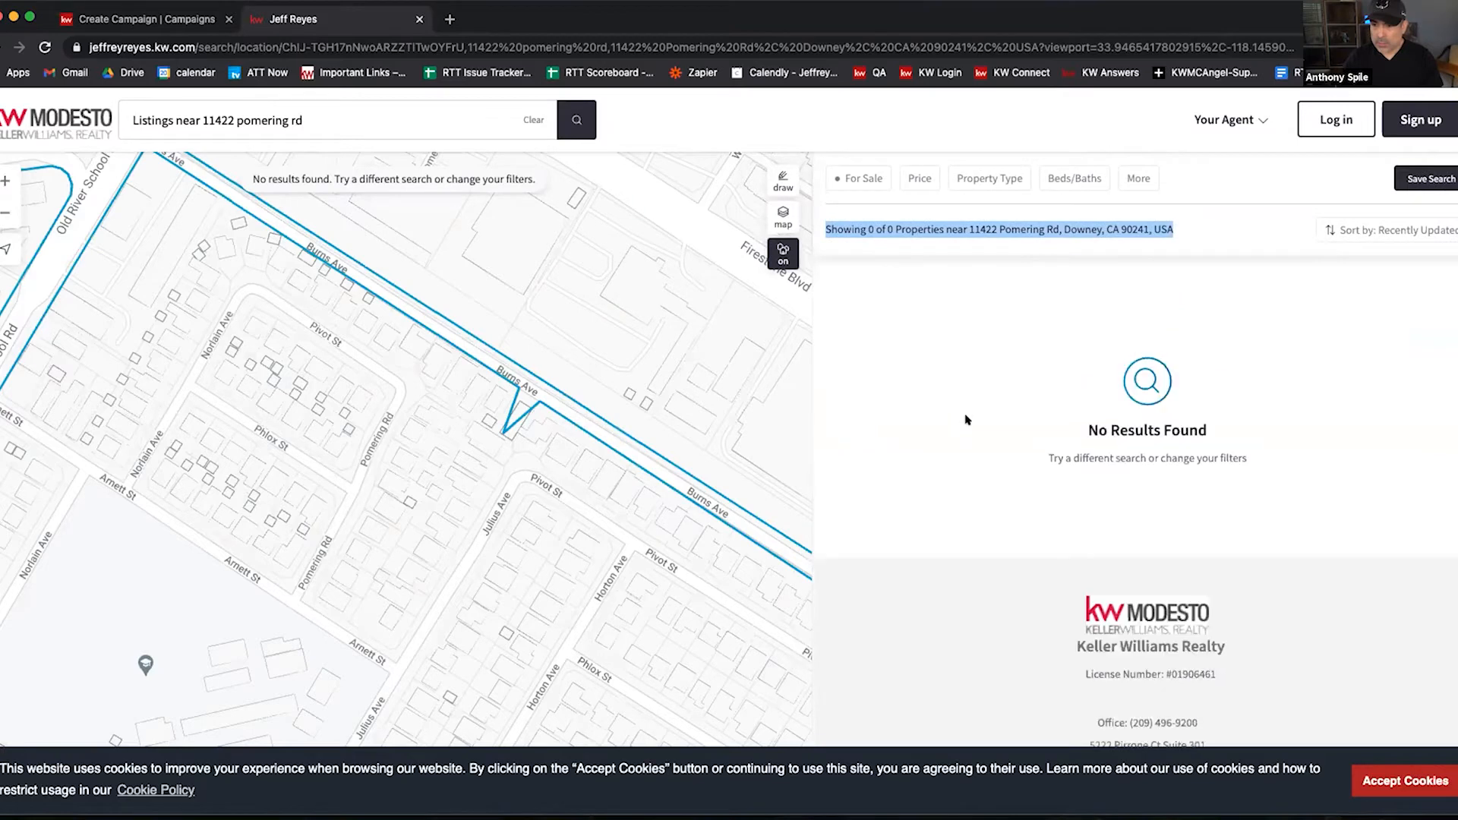
pyautogui.scroll(3, 967, 407)
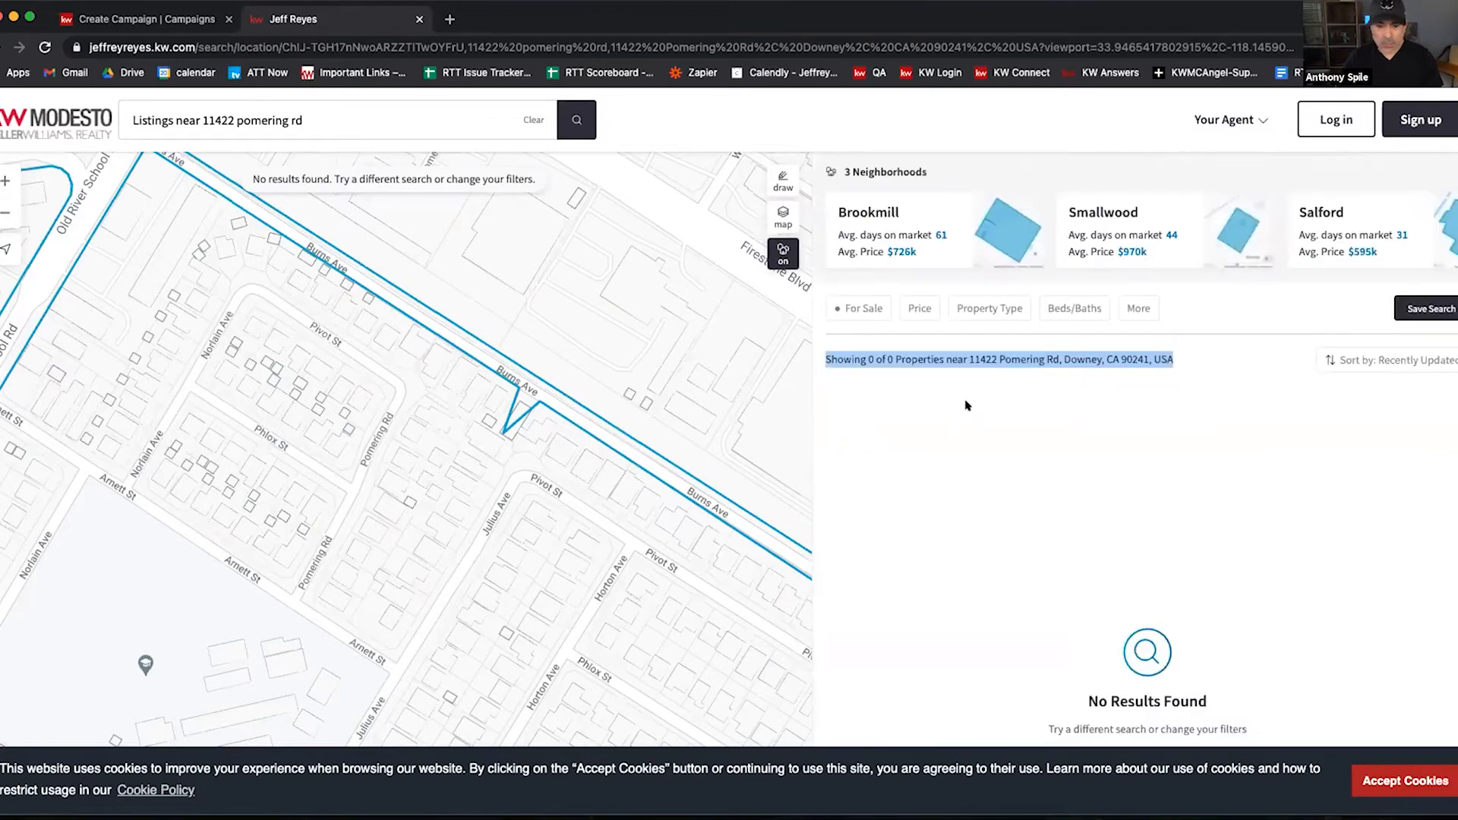
pyautogui.click(327, 113)
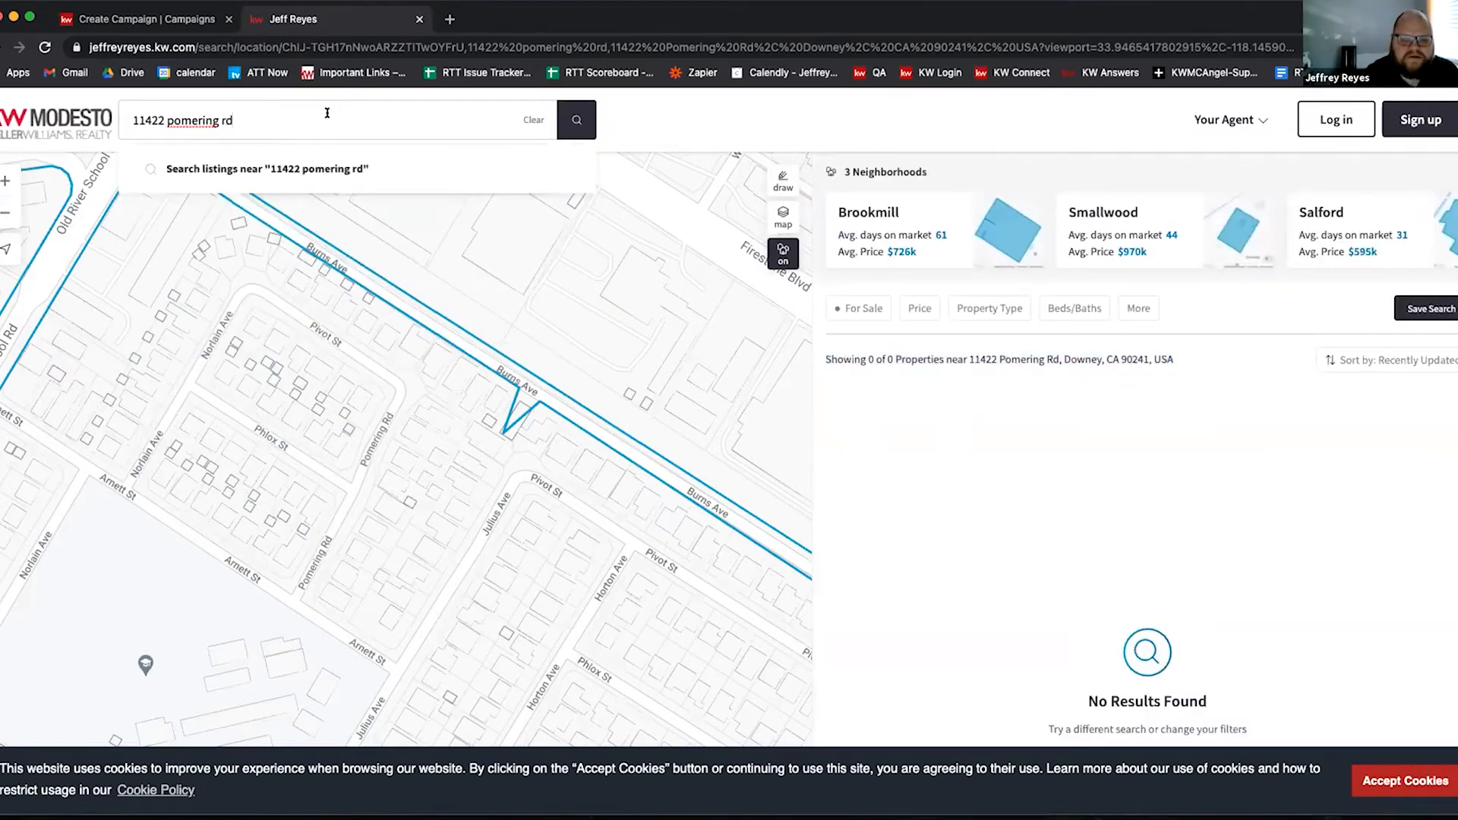
pyautogui.tripleClick(193, 120)
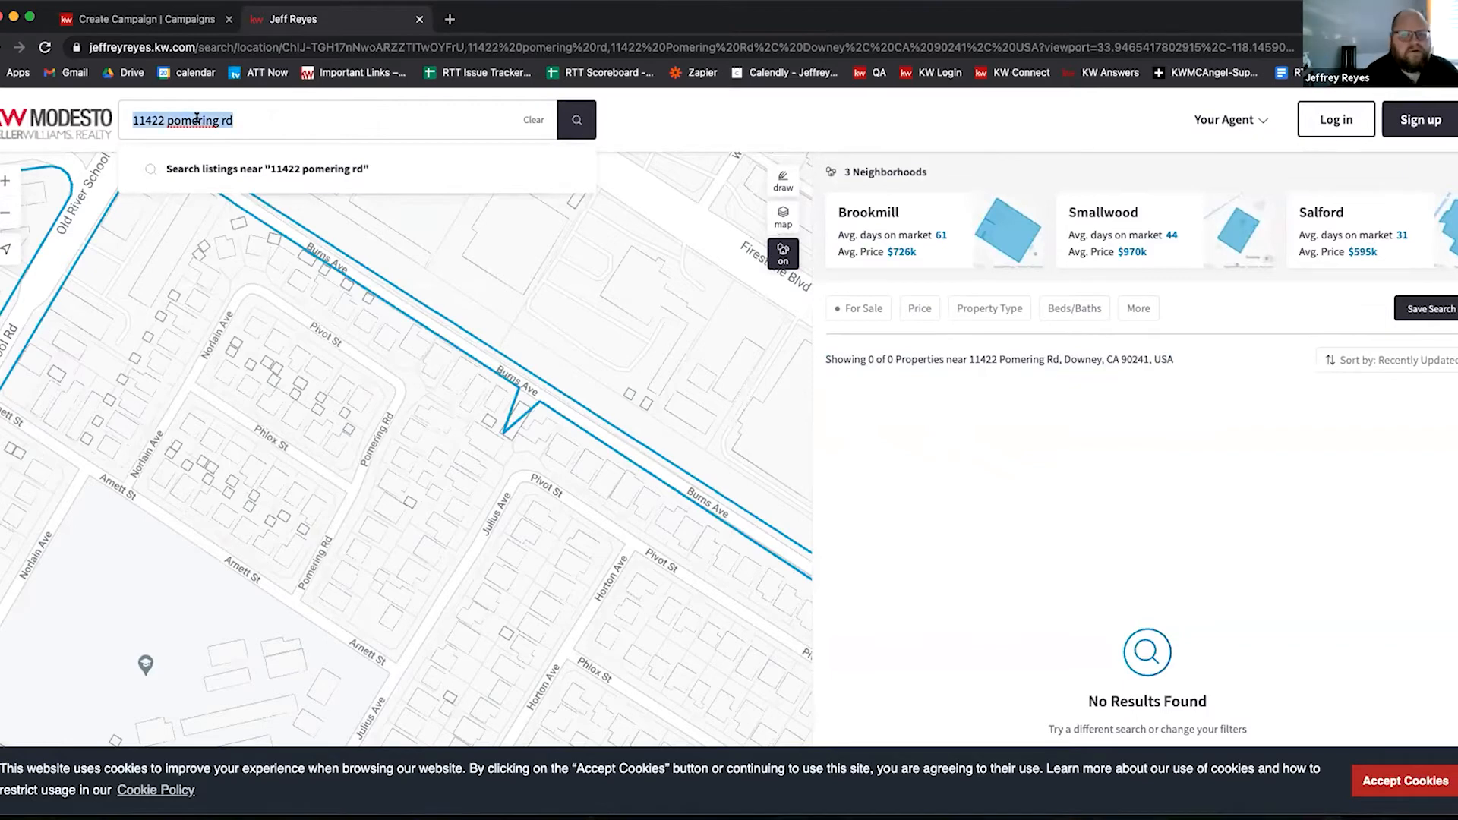
pyautogui.press('BackSpace')
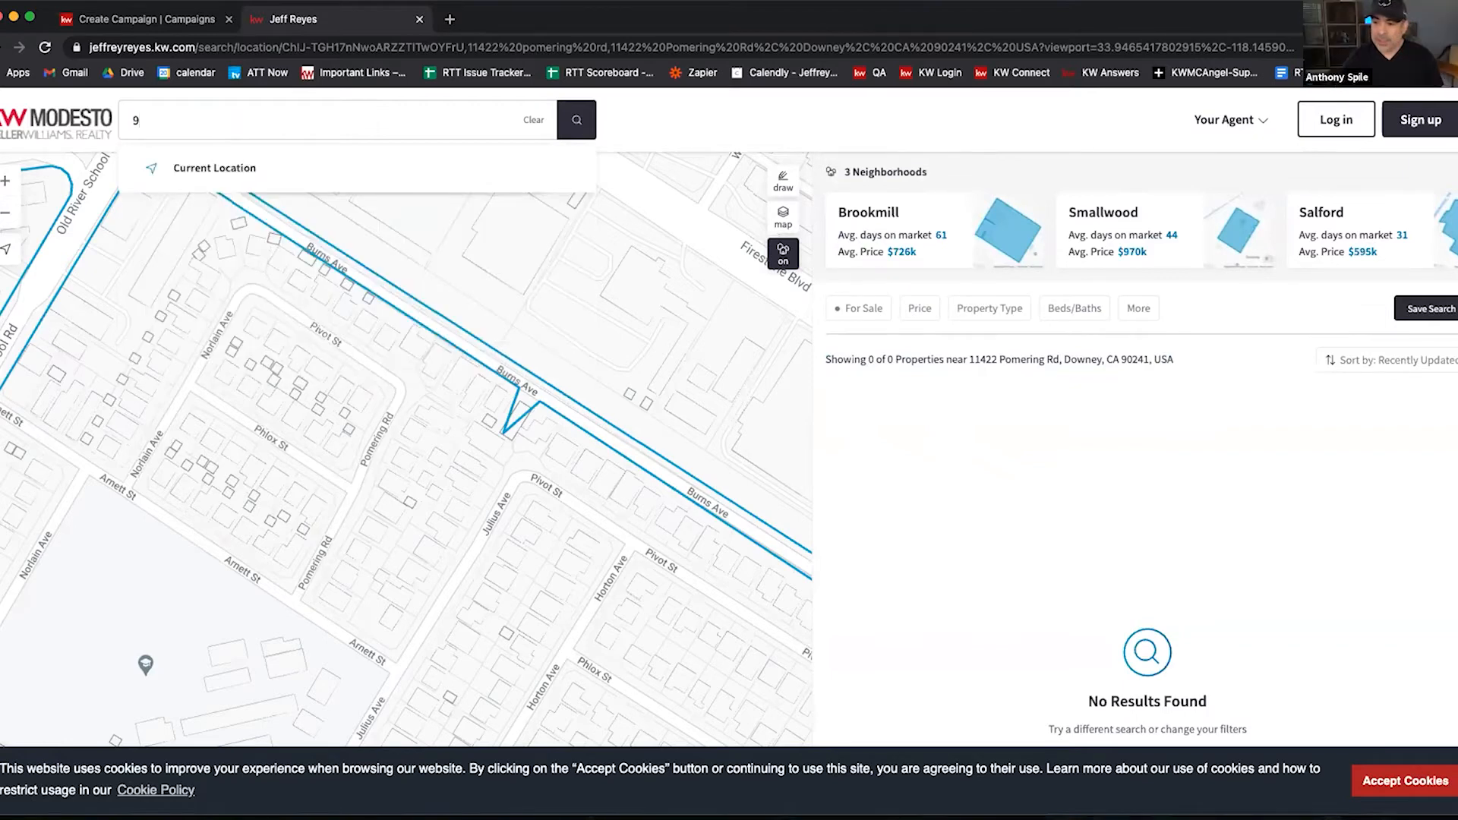
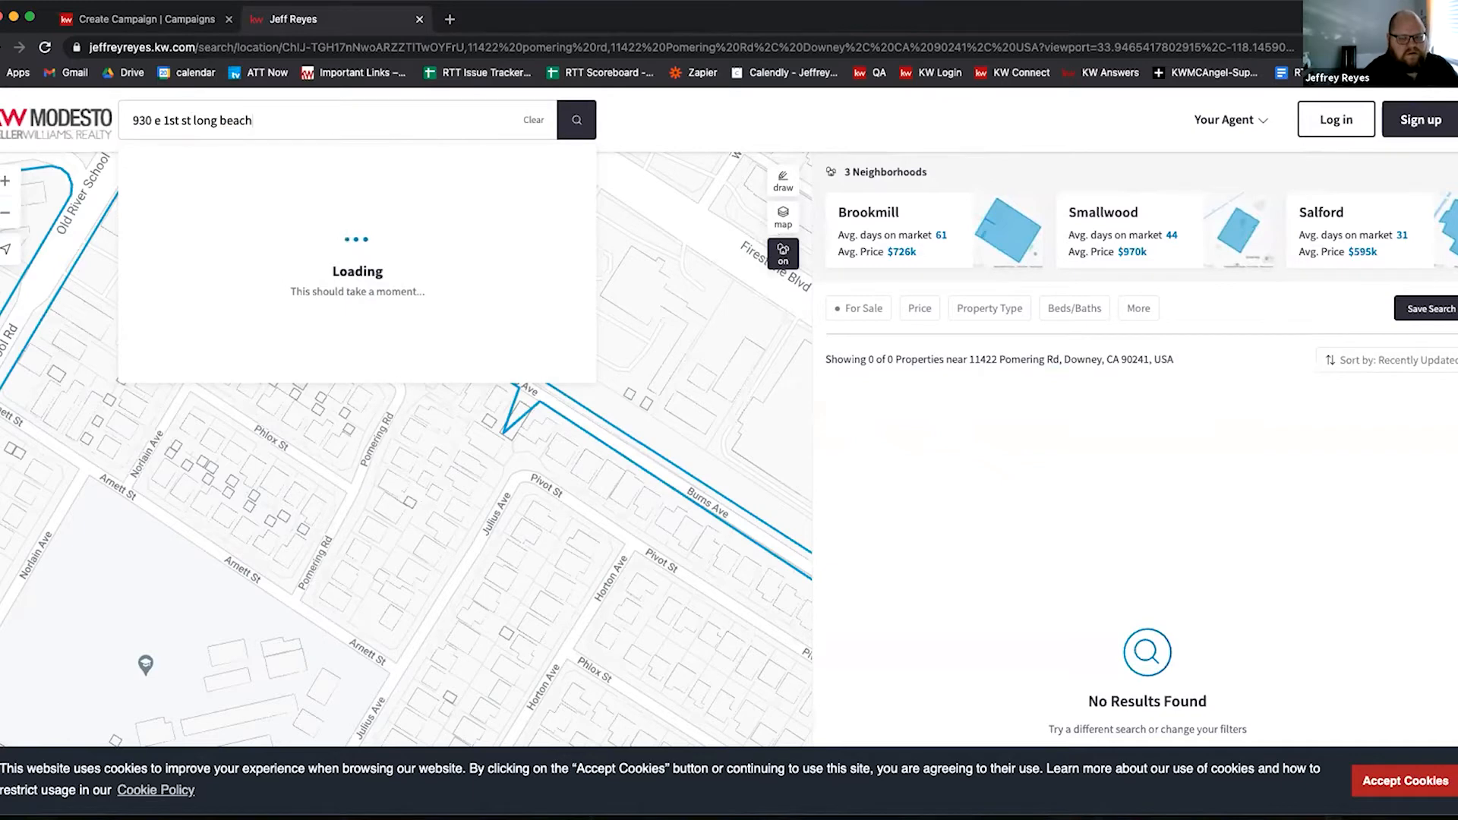
pyautogui.press('Return')
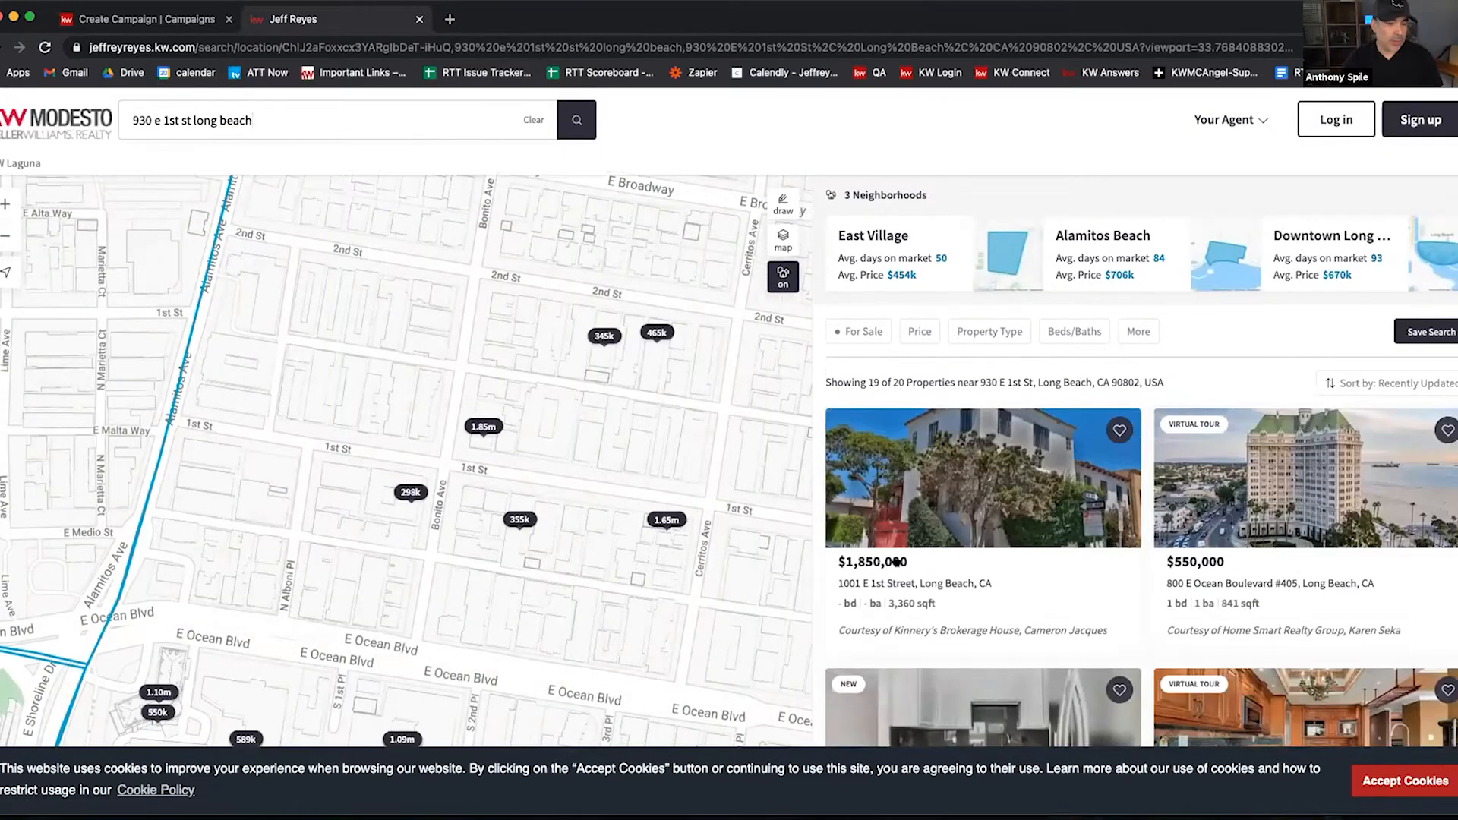
pyautogui.click(848, 538)
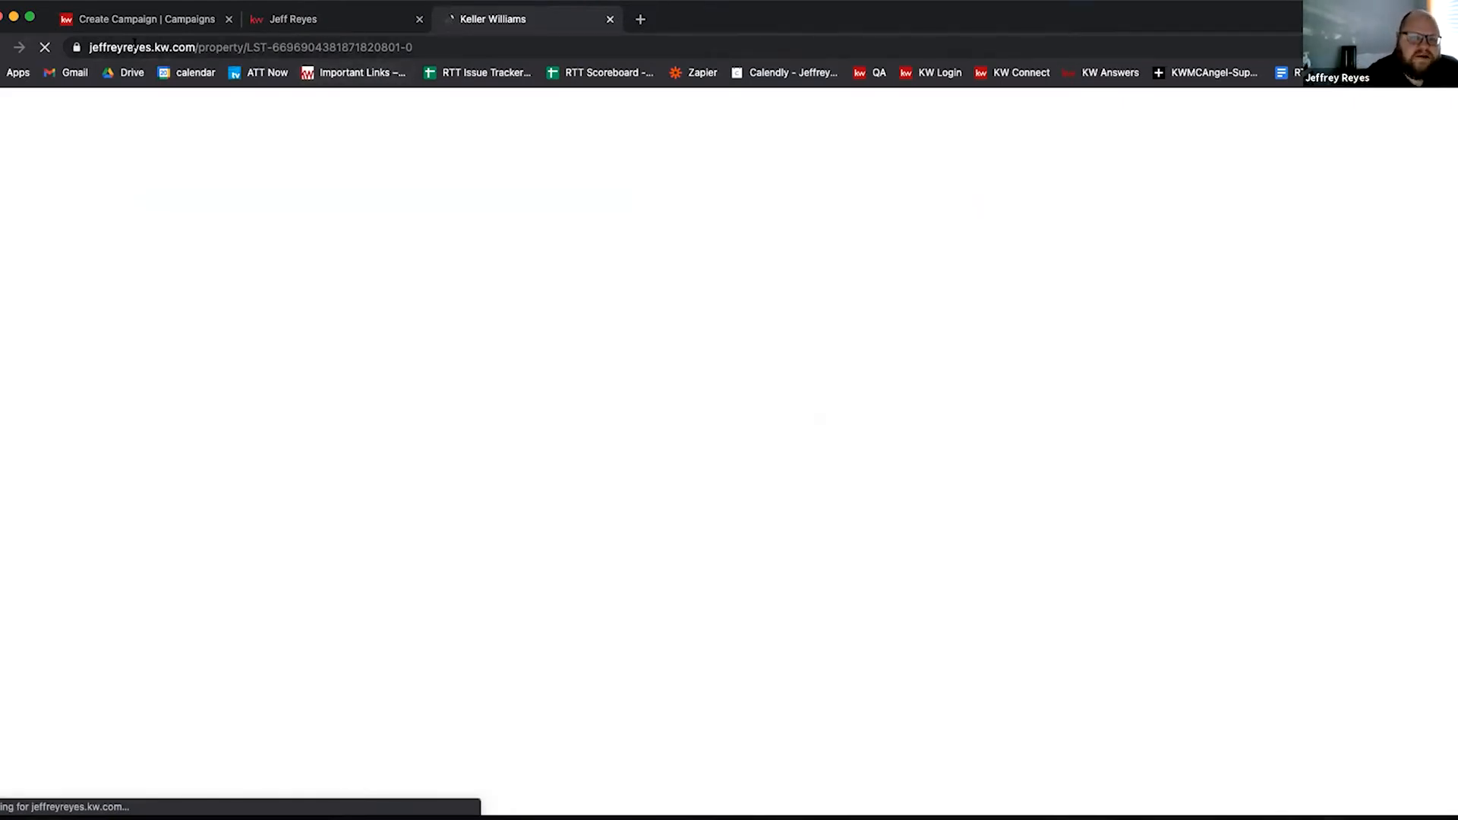
# Step: Paste the copied property page URL into the campaign's Follow-up Destination URL field
pyautogui.click(240, 44)
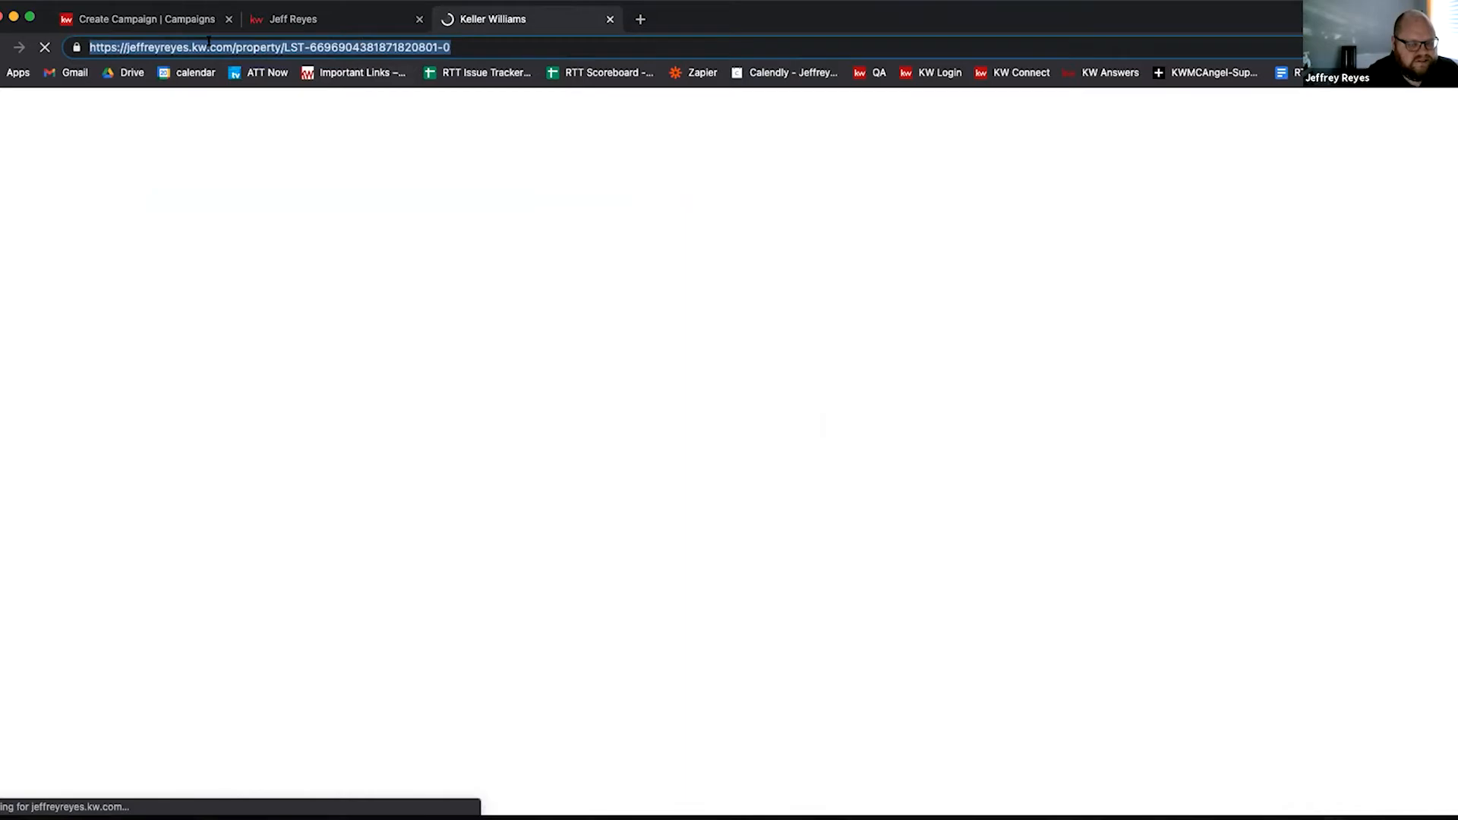
pyautogui.rightClick(209, 42)
pyautogui.click(244, 175)
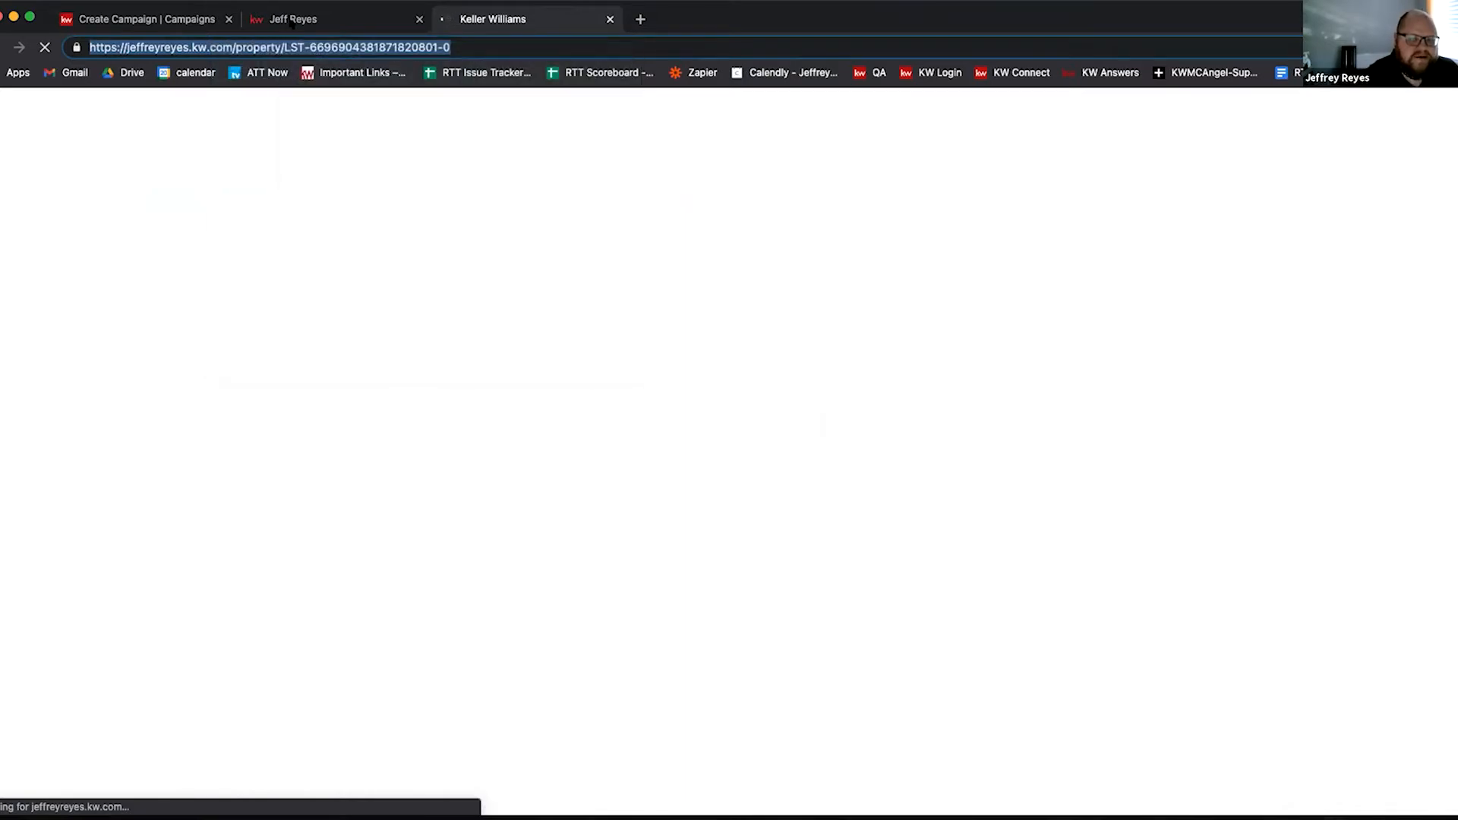
pyautogui.click(291, 22)
pyautogui.click(145, 19)
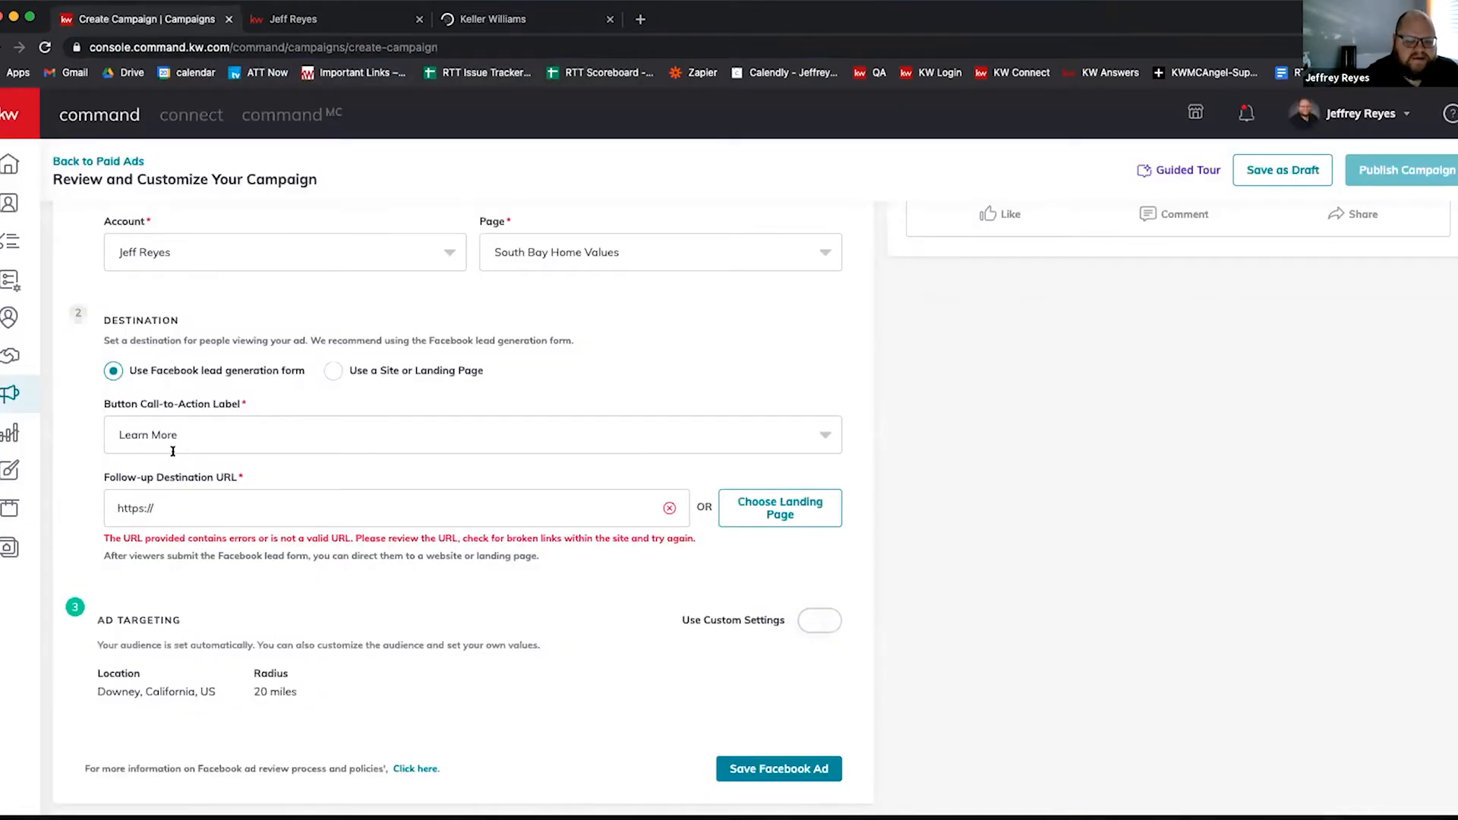
pyautogui.tripleClick(160, 499)
pyautogui.rightClick(164, 502)
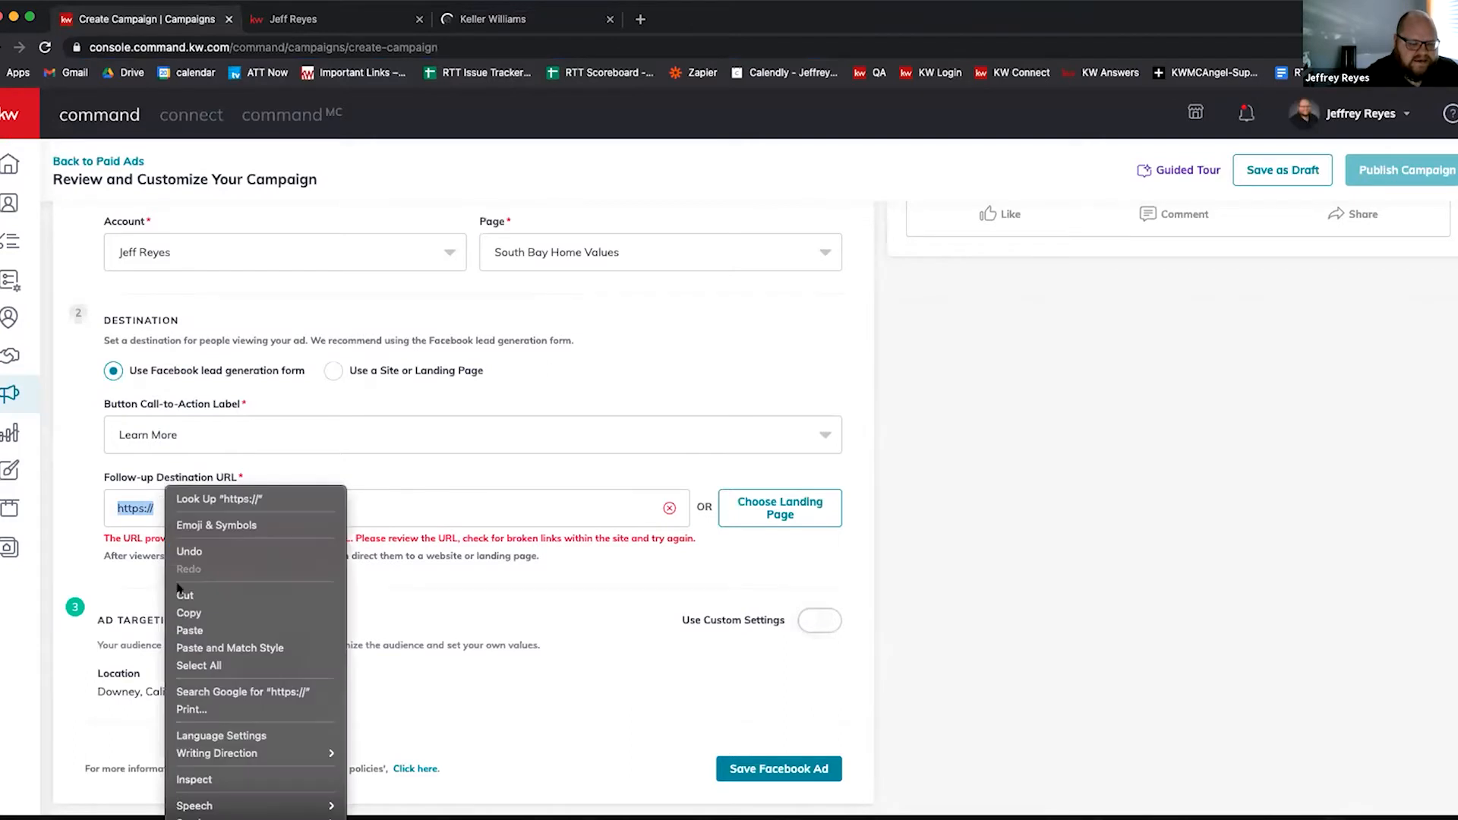
pyautogui.click(184, 632)
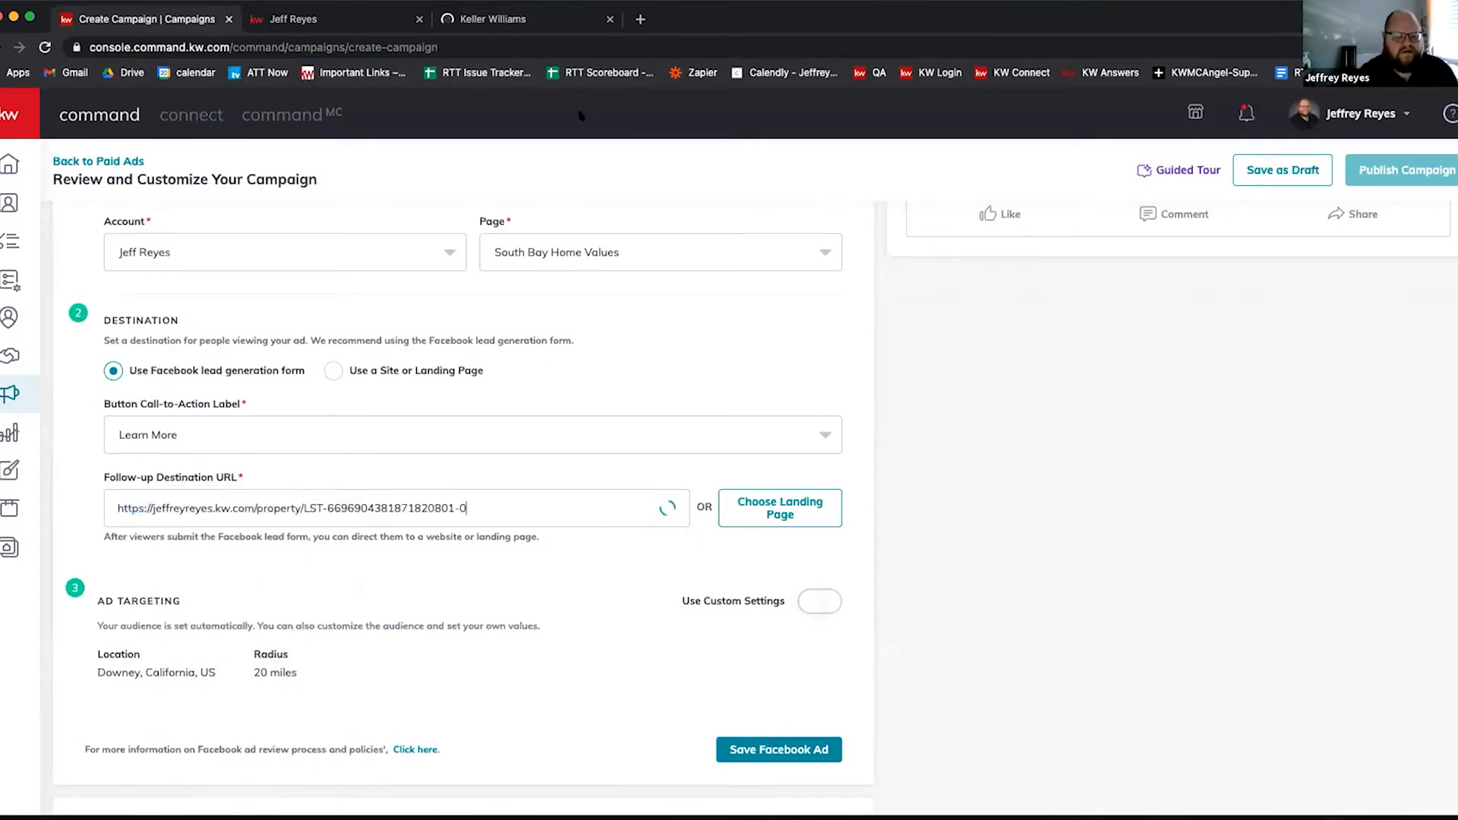
pyautogui.click(468, 9)
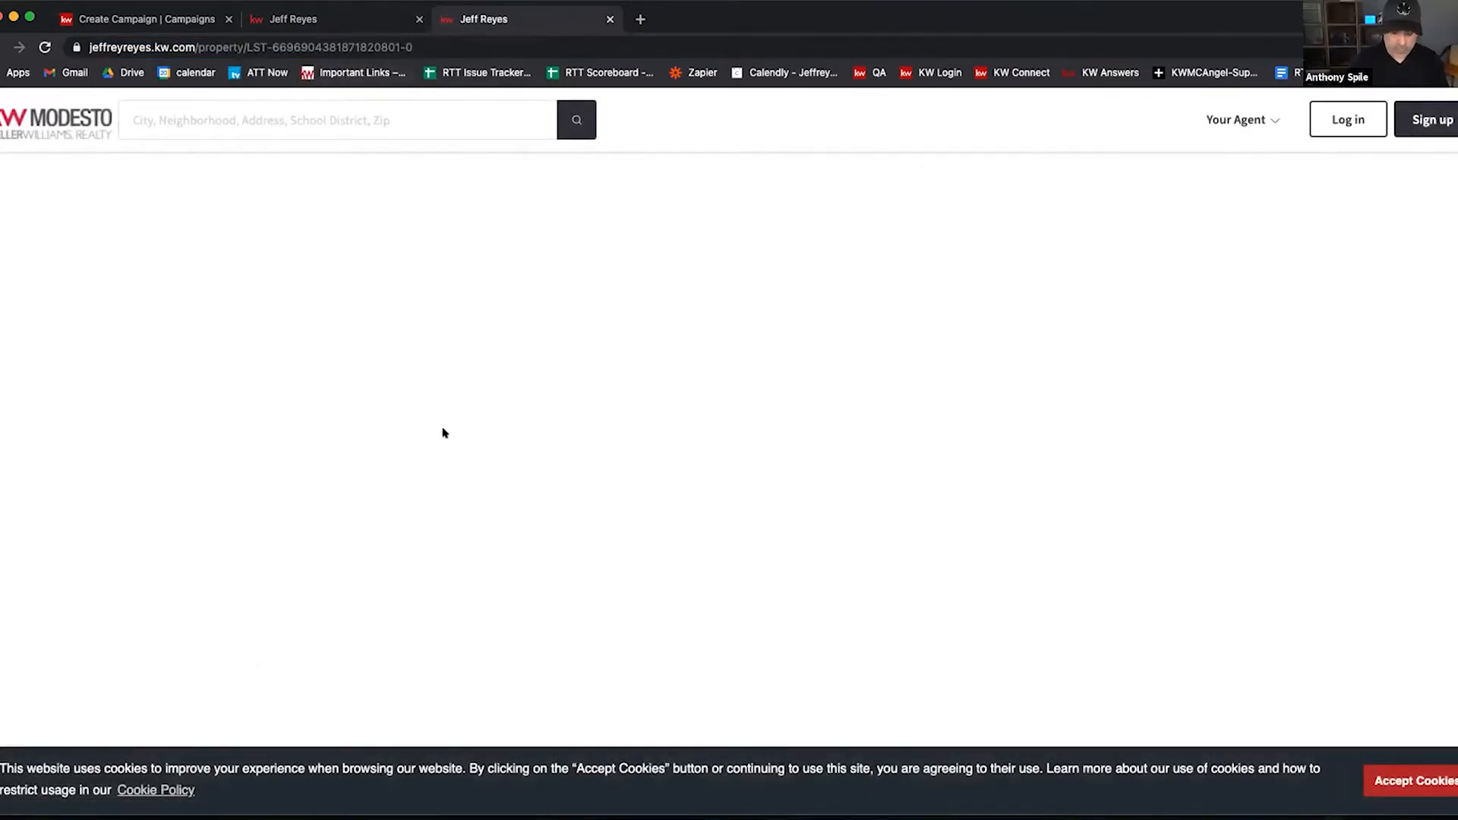
pyautogui.click(1371, 770)
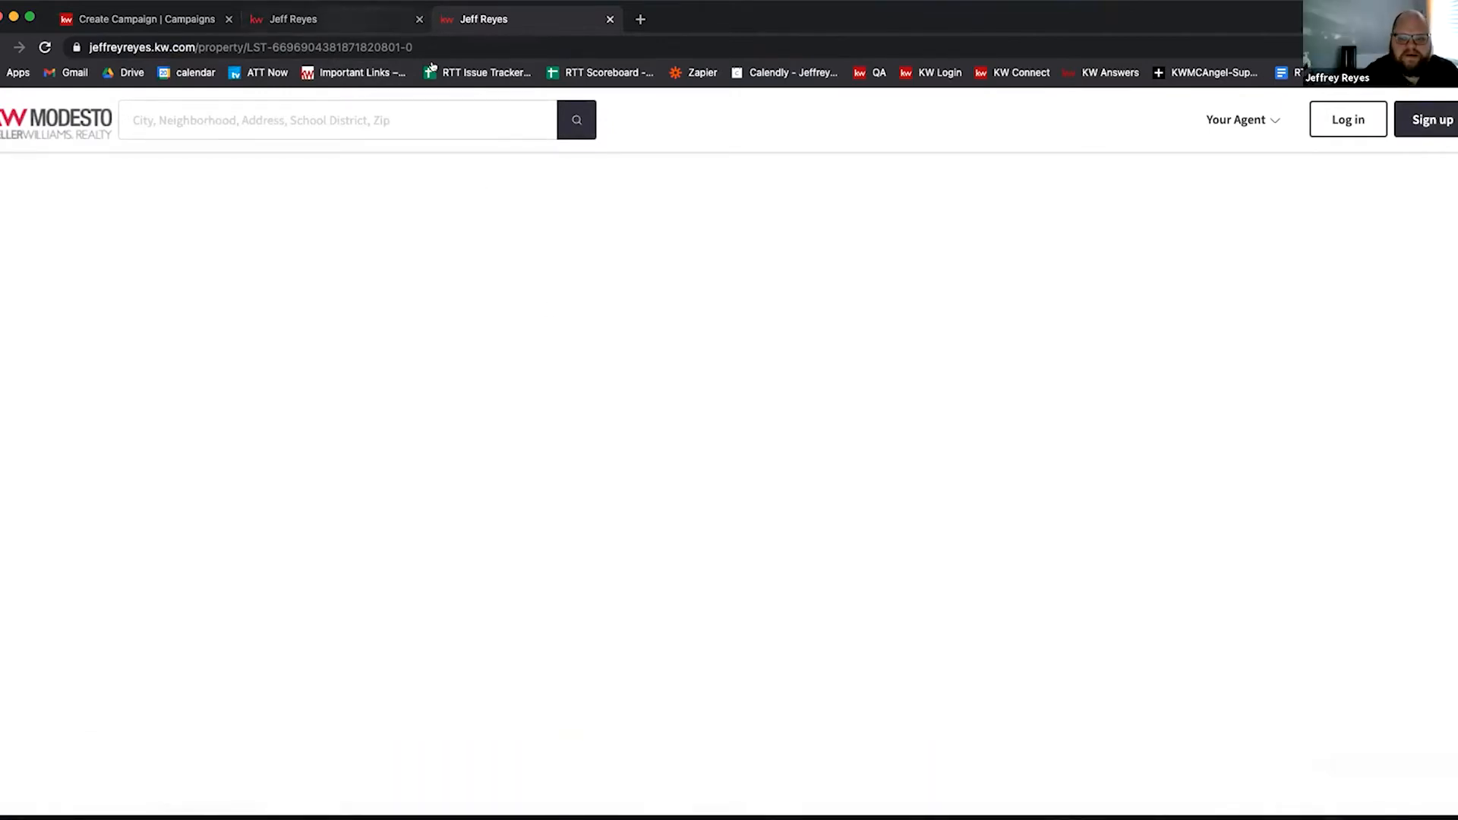
pyautogui.click(403, 20)
pyautogui.click(560, 21)
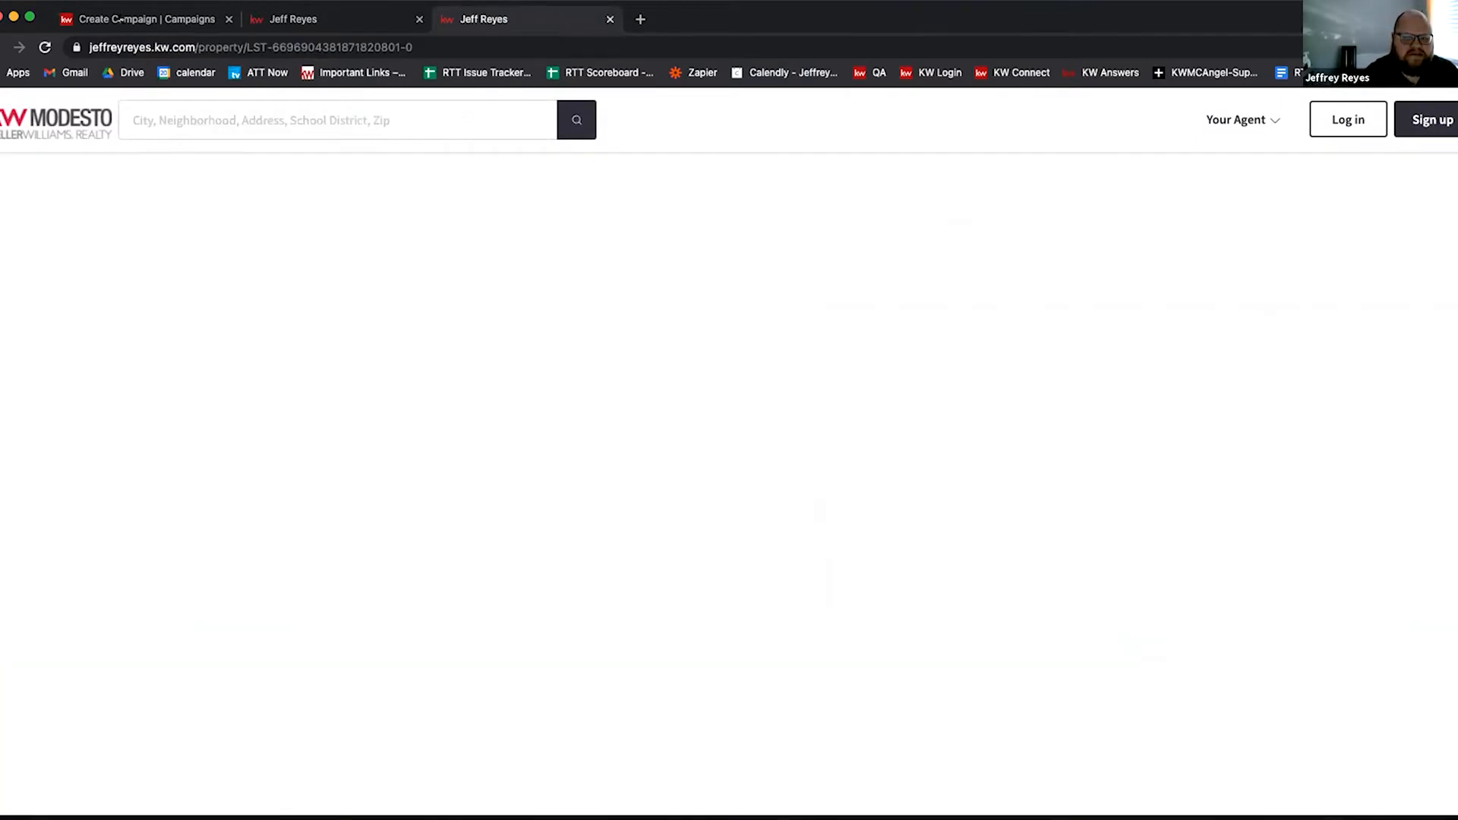
pyautogui.scroll(-12, 532, 406)
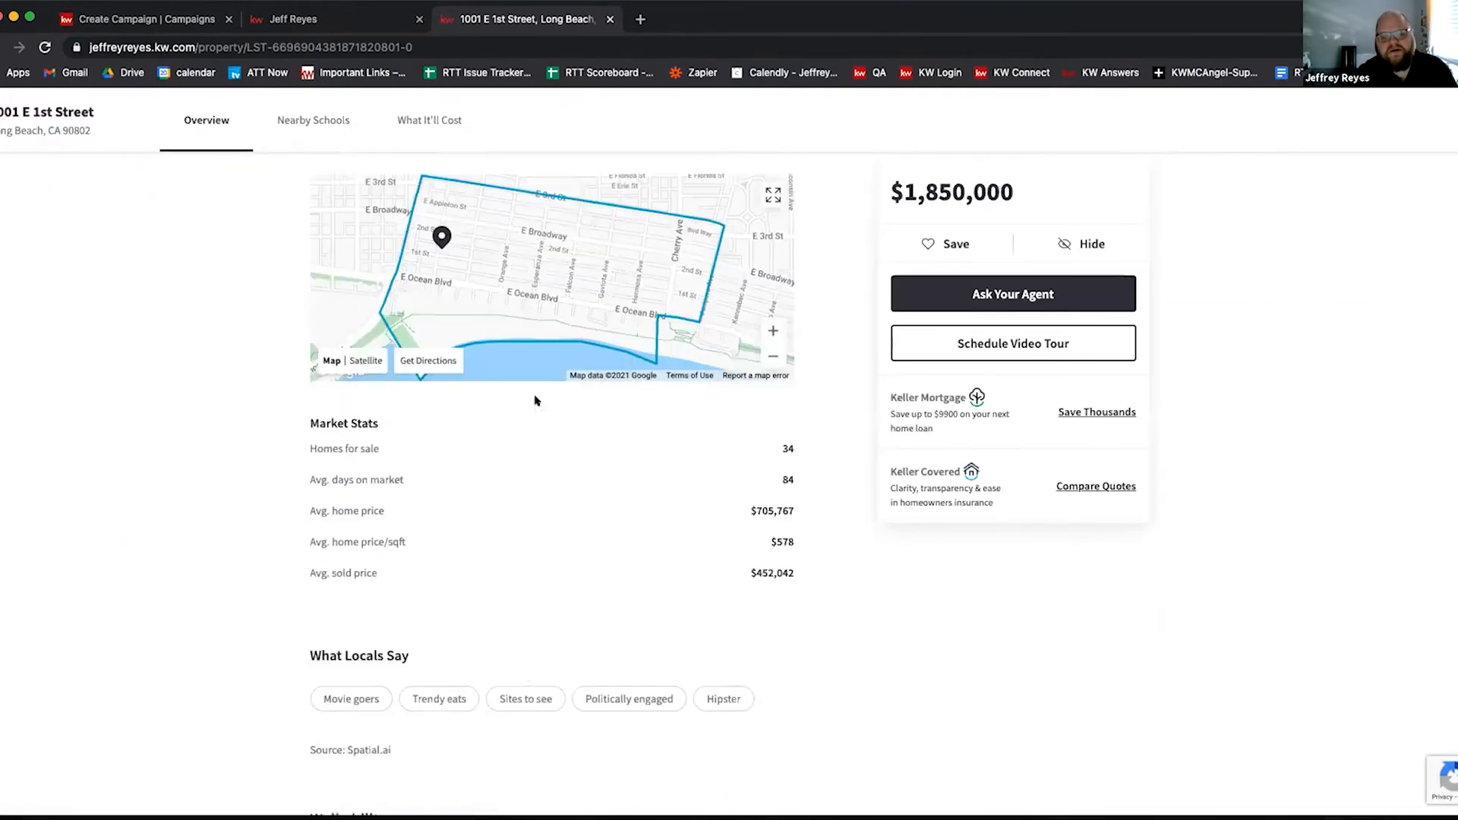
pyautogui.scroll(-15, 535, 401)
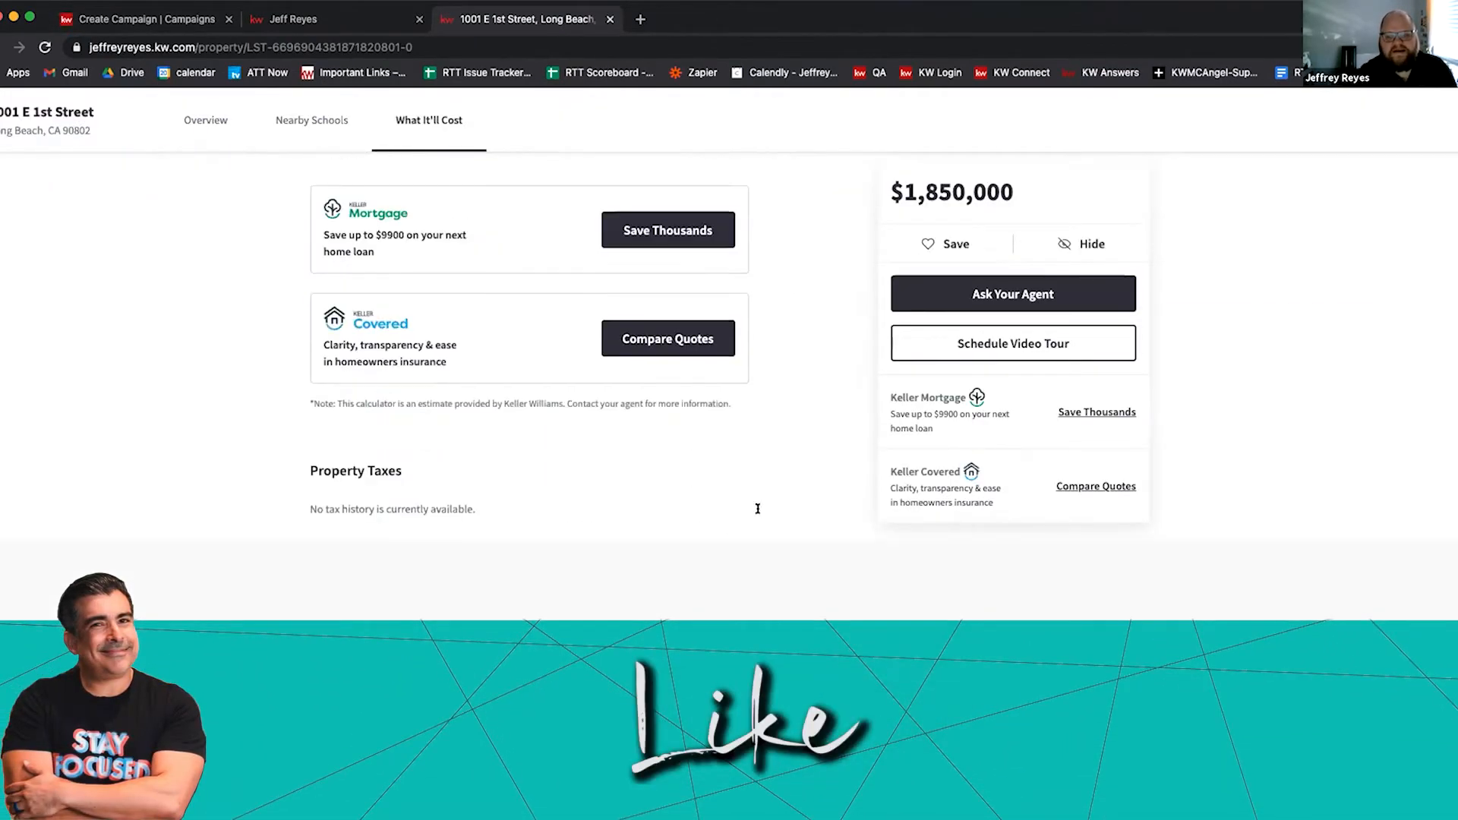
pyautogui.scroll(-7, 767, 524)
pyautogui.scroll(10, 782, 568)
pyautogui.scroll(-10, 799, 575)
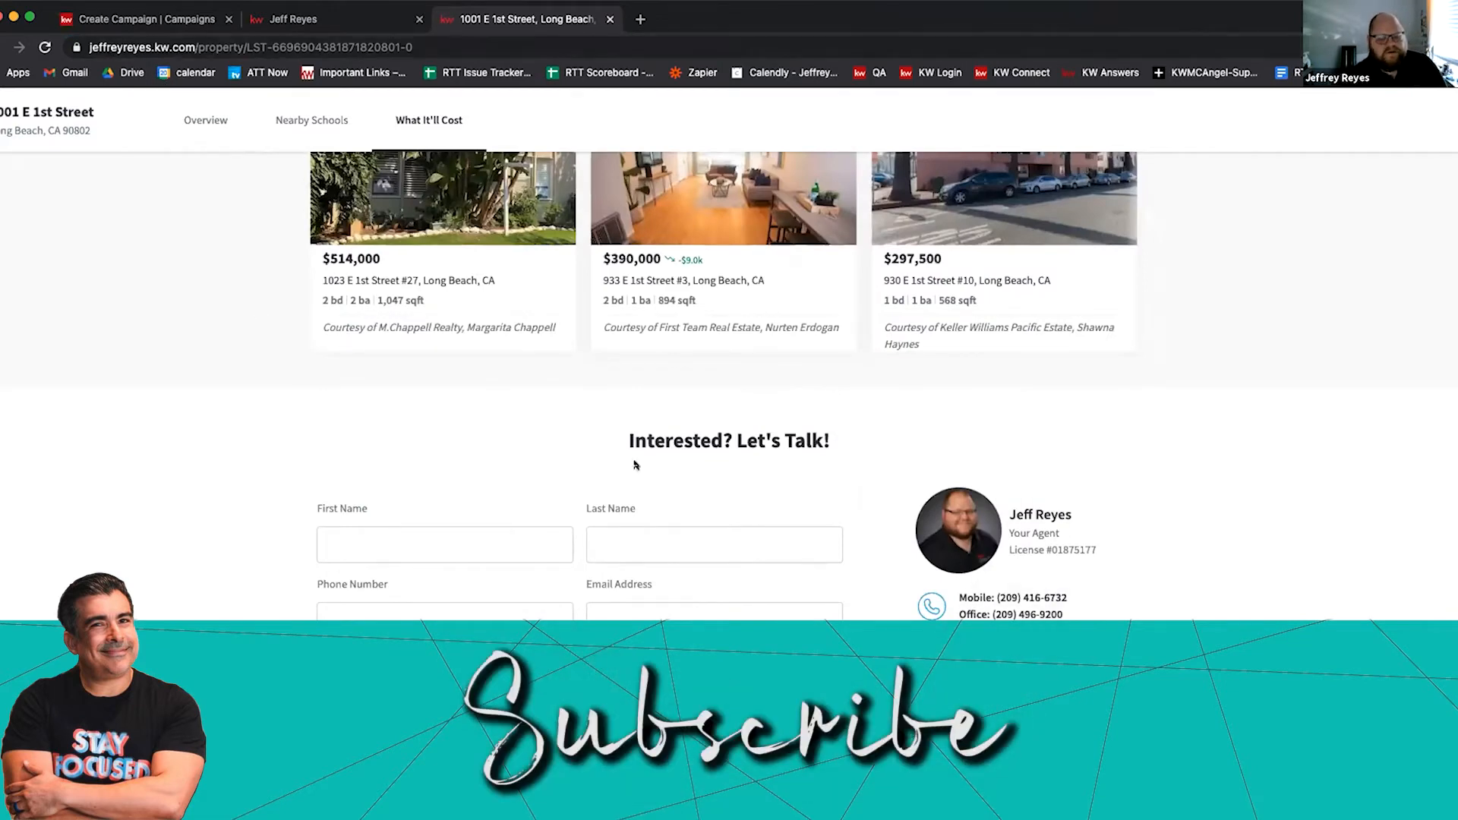
pyautogui.scroll(-2, 609, 545)
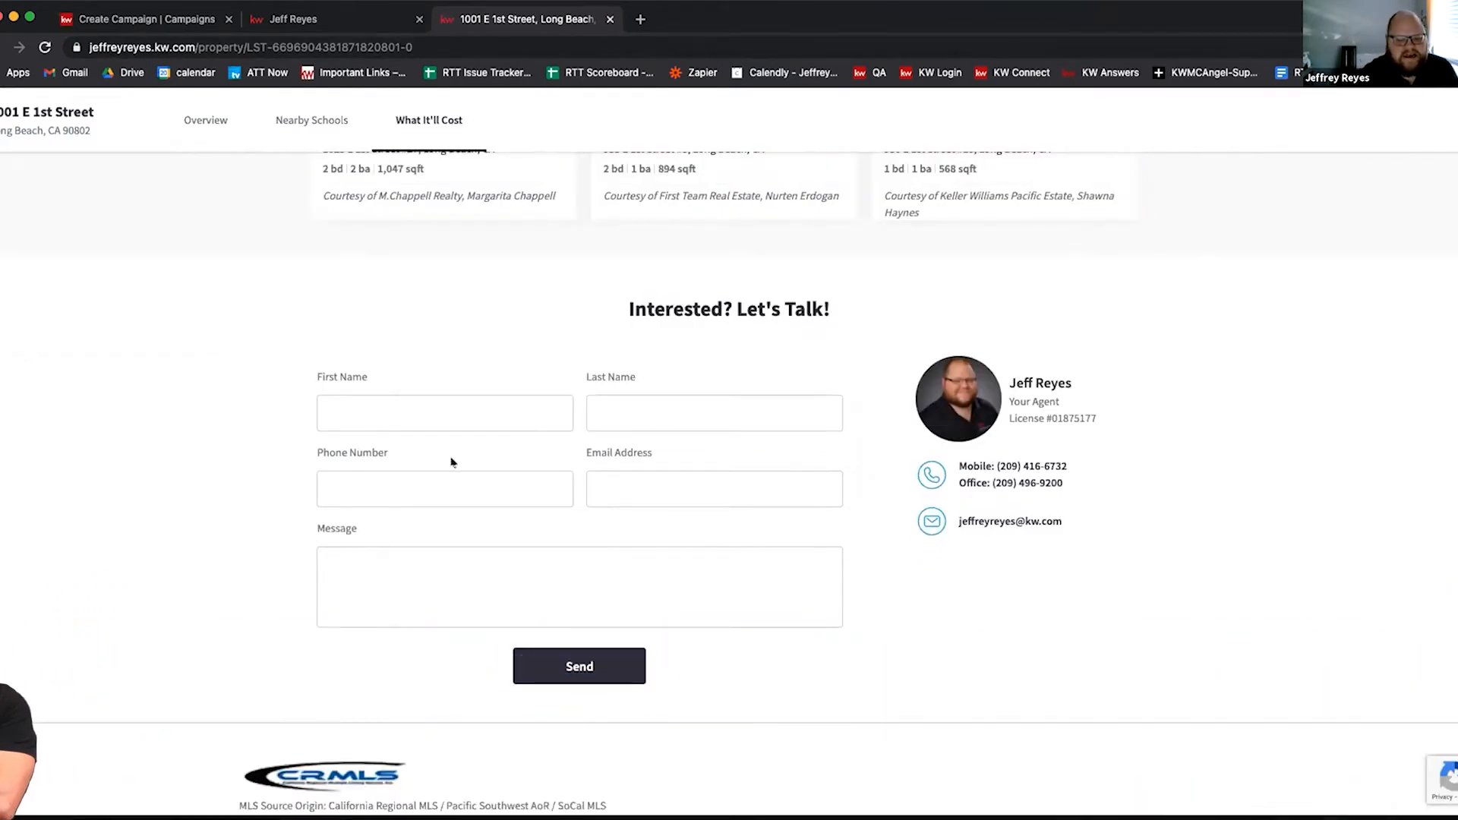
pyautogui.scroll(10, 588, 577)
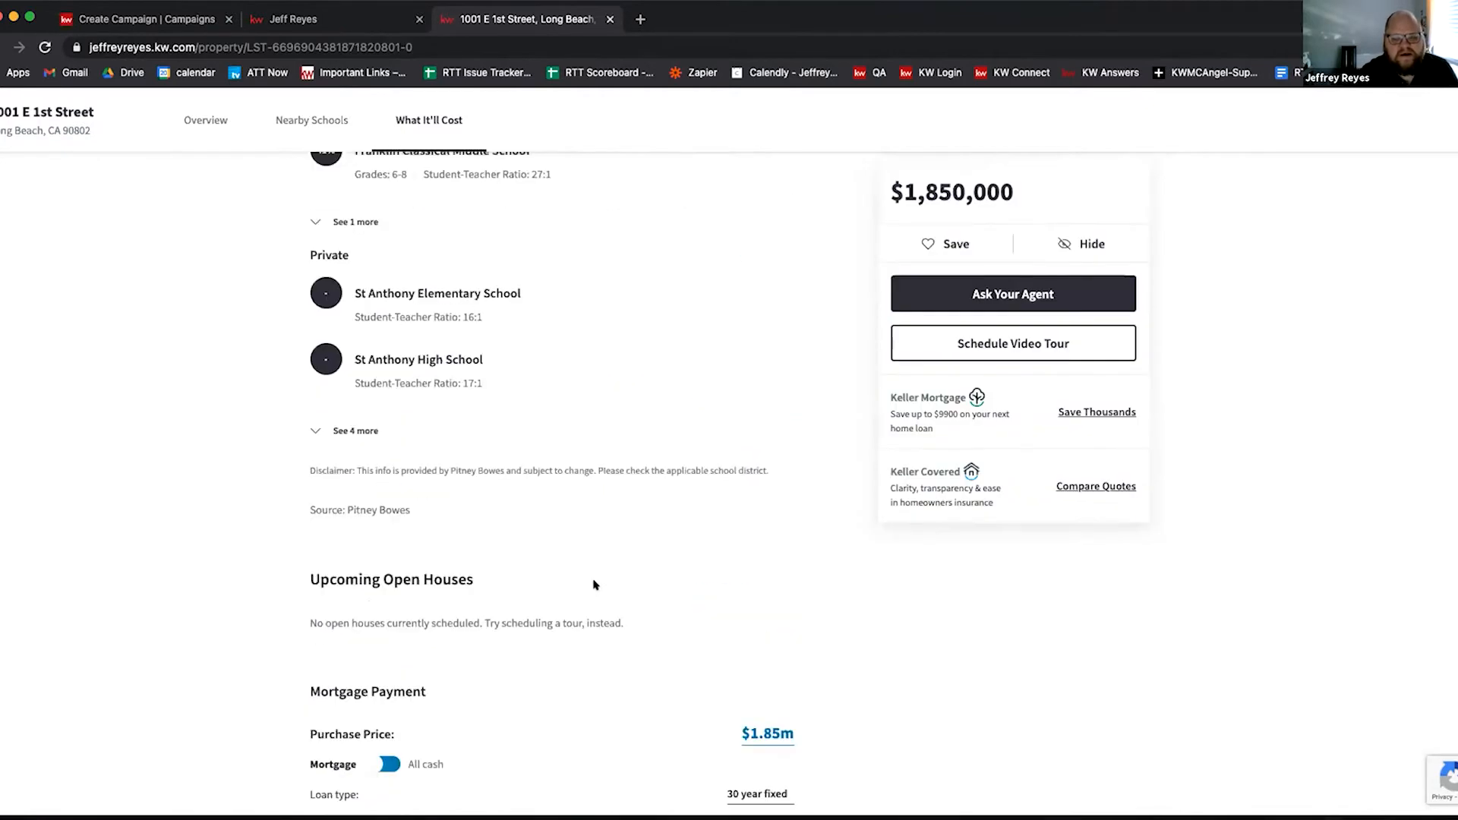
pyautogui.scroll(-5, 595, 584)
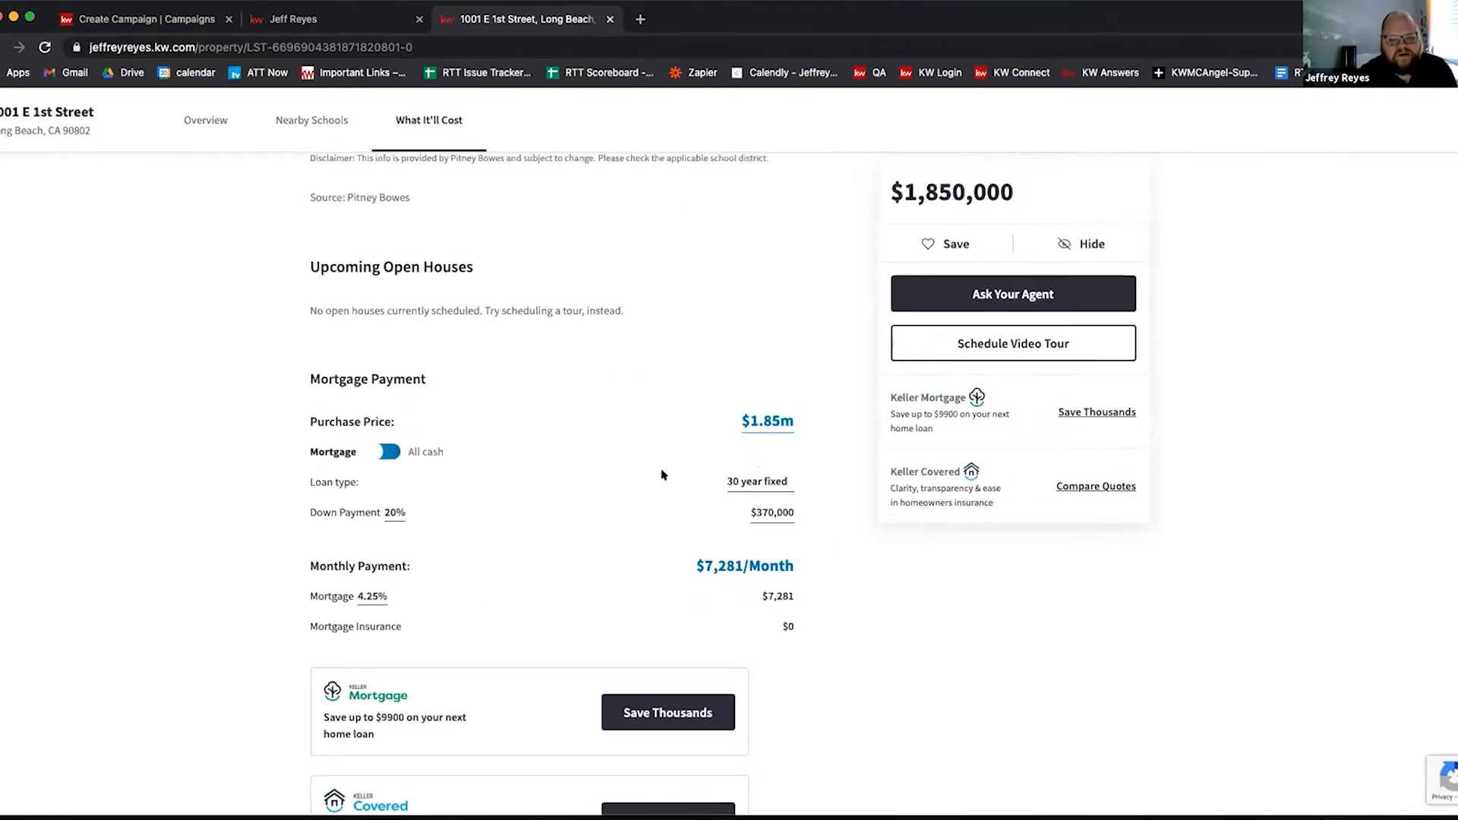
pyautogui.scroll(-4, 489, 683)
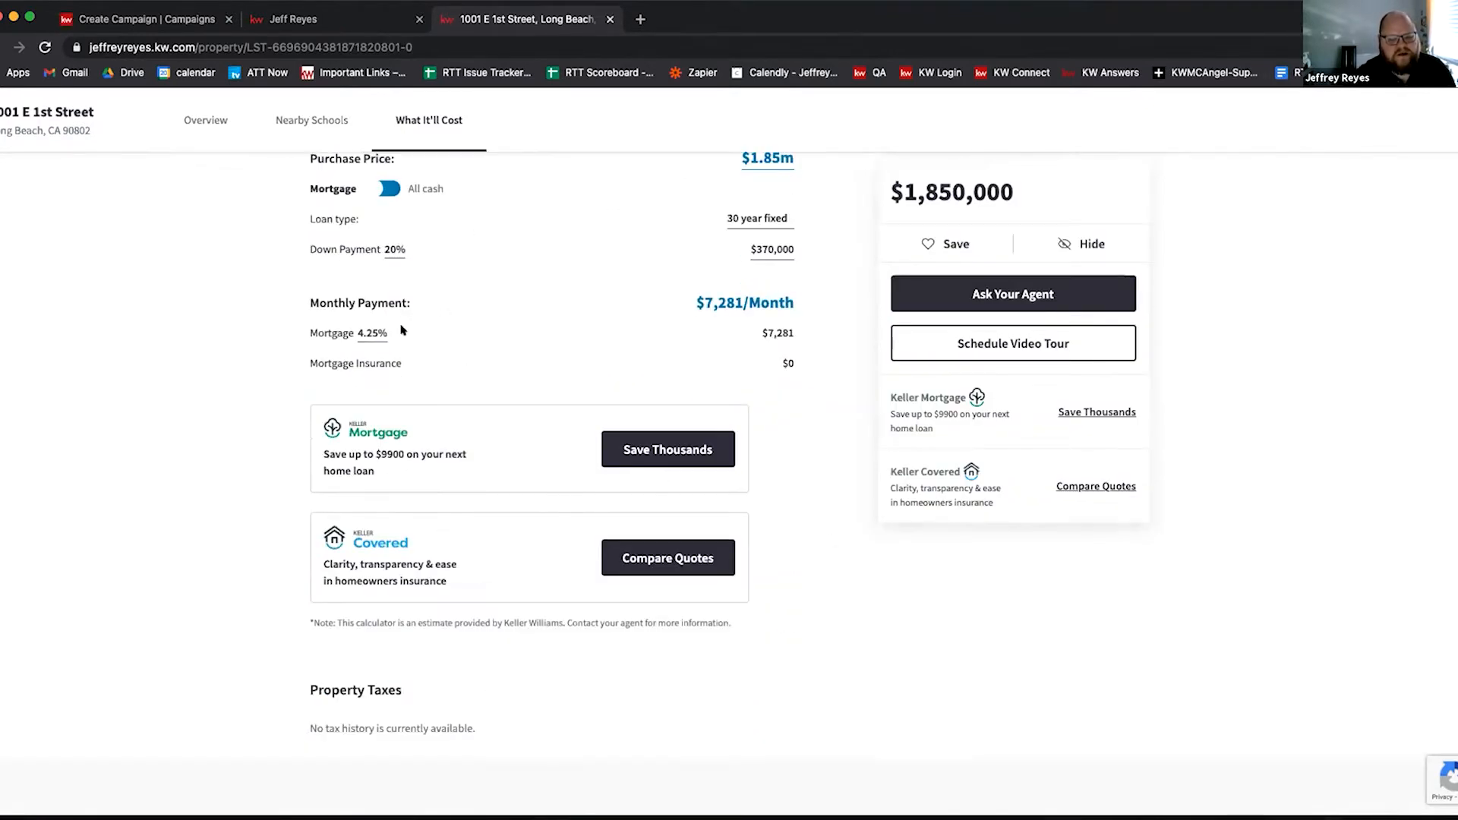
pyautogui.scroll(5, 548, 487)
pyautogui.scroll(15, 548, 488)
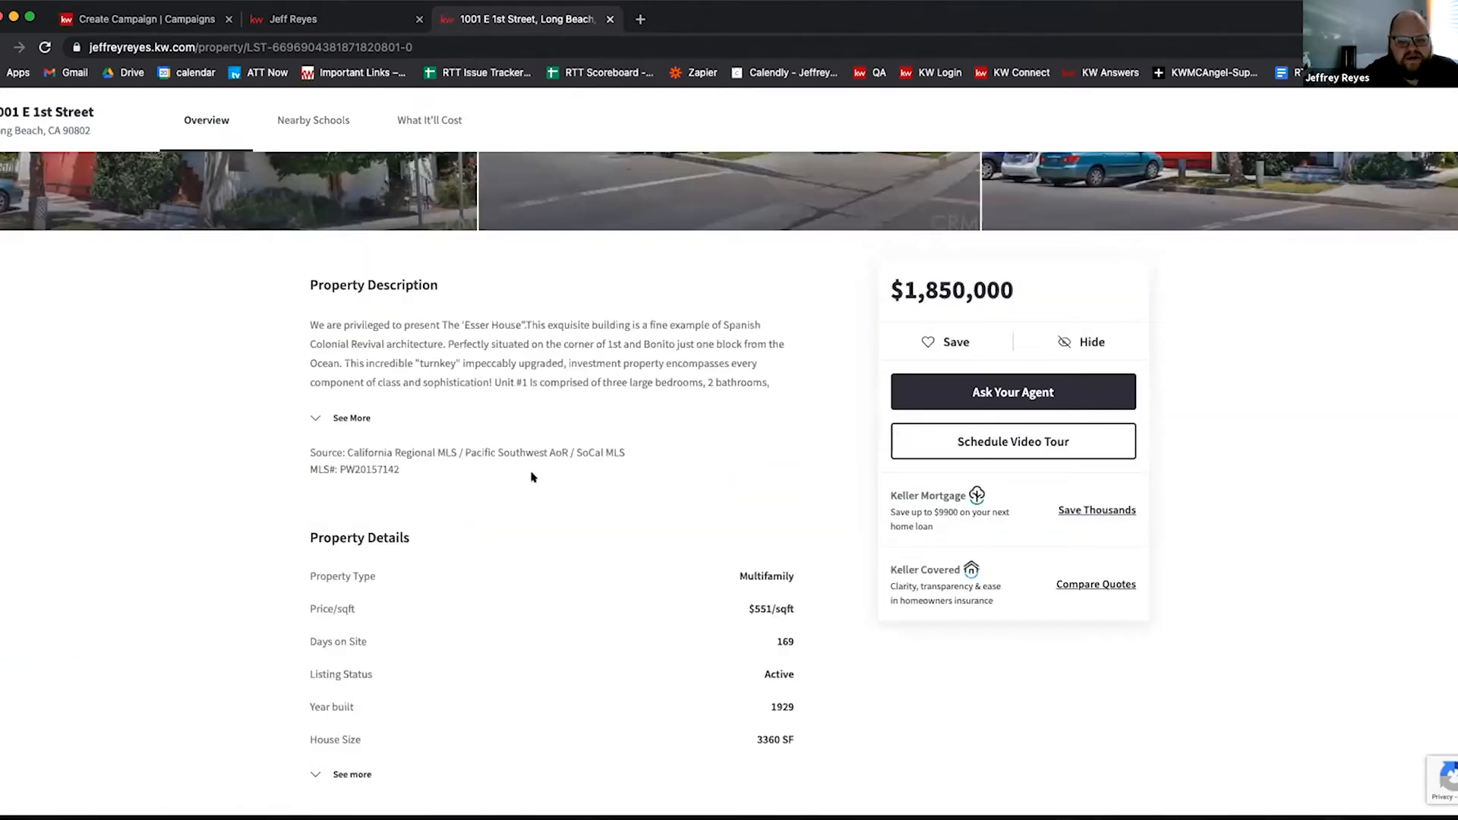
pyautogui.scroll(4, 465, 485)
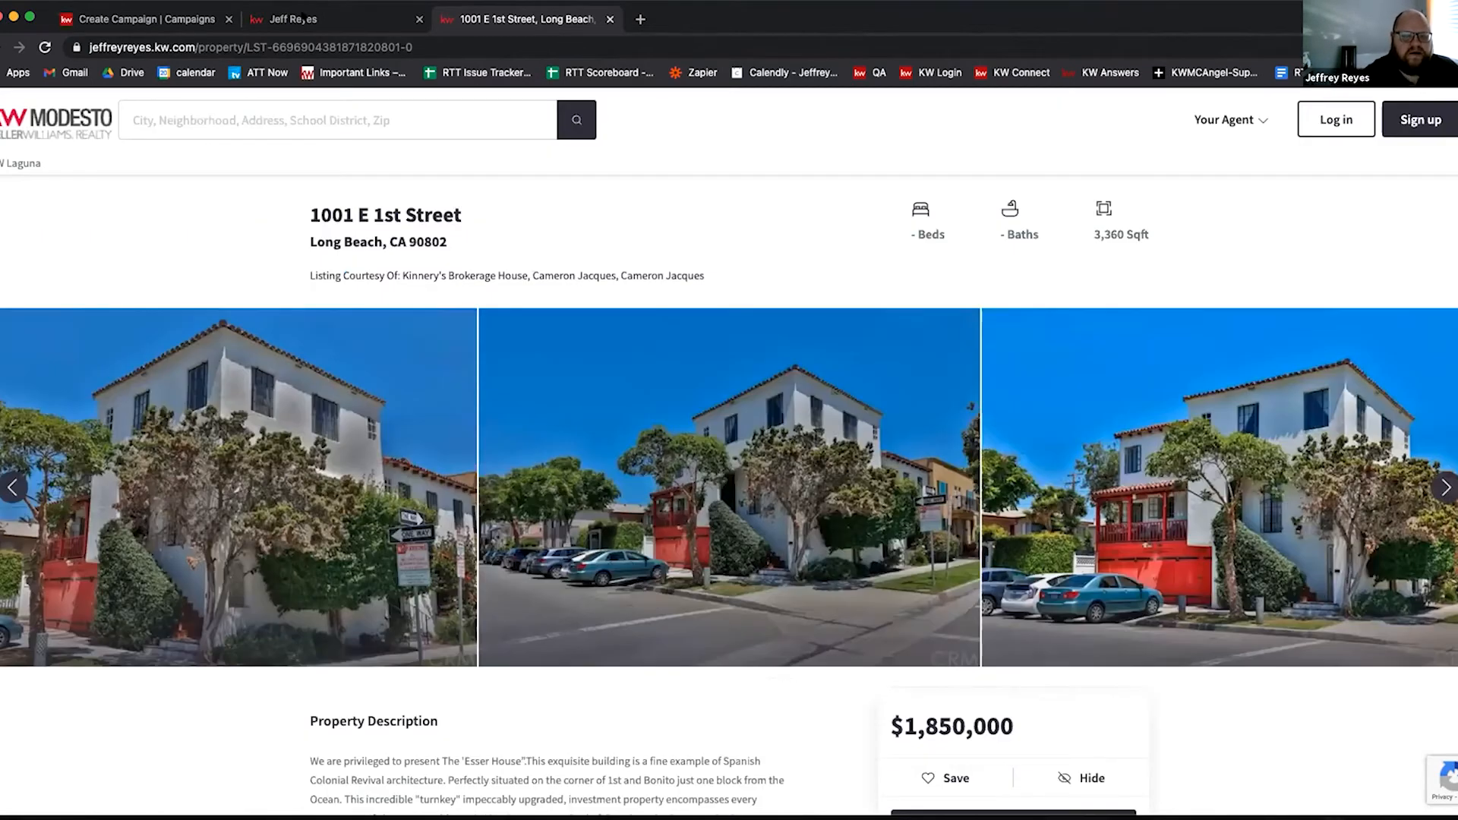
pyautogui.click(303, 18)
pyautogui.click(175, 19)
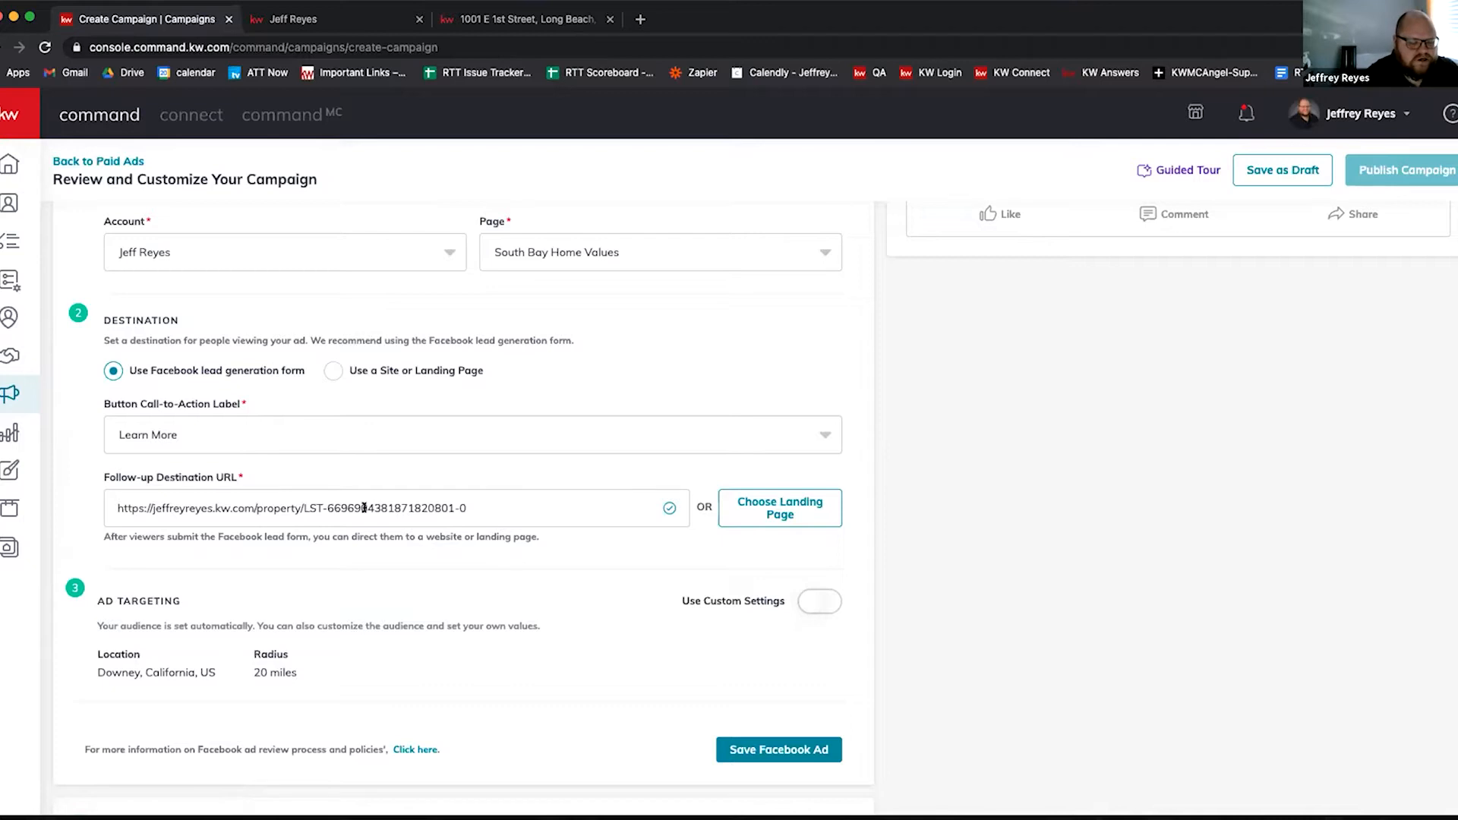
# Step: Expand Duration & Budget showing Jan 22–Feb 1, 2021, 10 days, $30 total budget
pyautogui.scroll(-2, 353, 505)
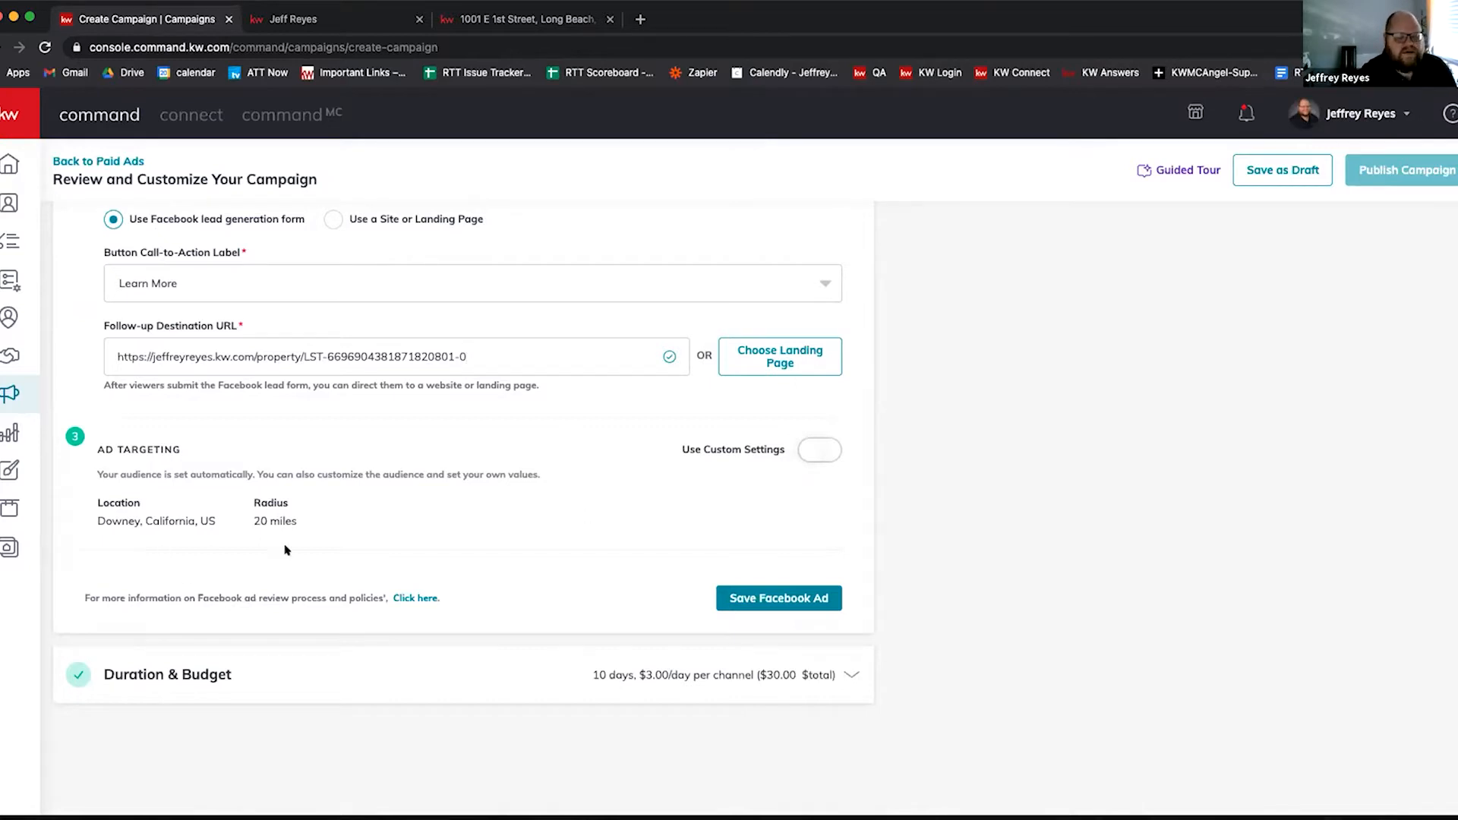
pyautogui.click(554, 676)
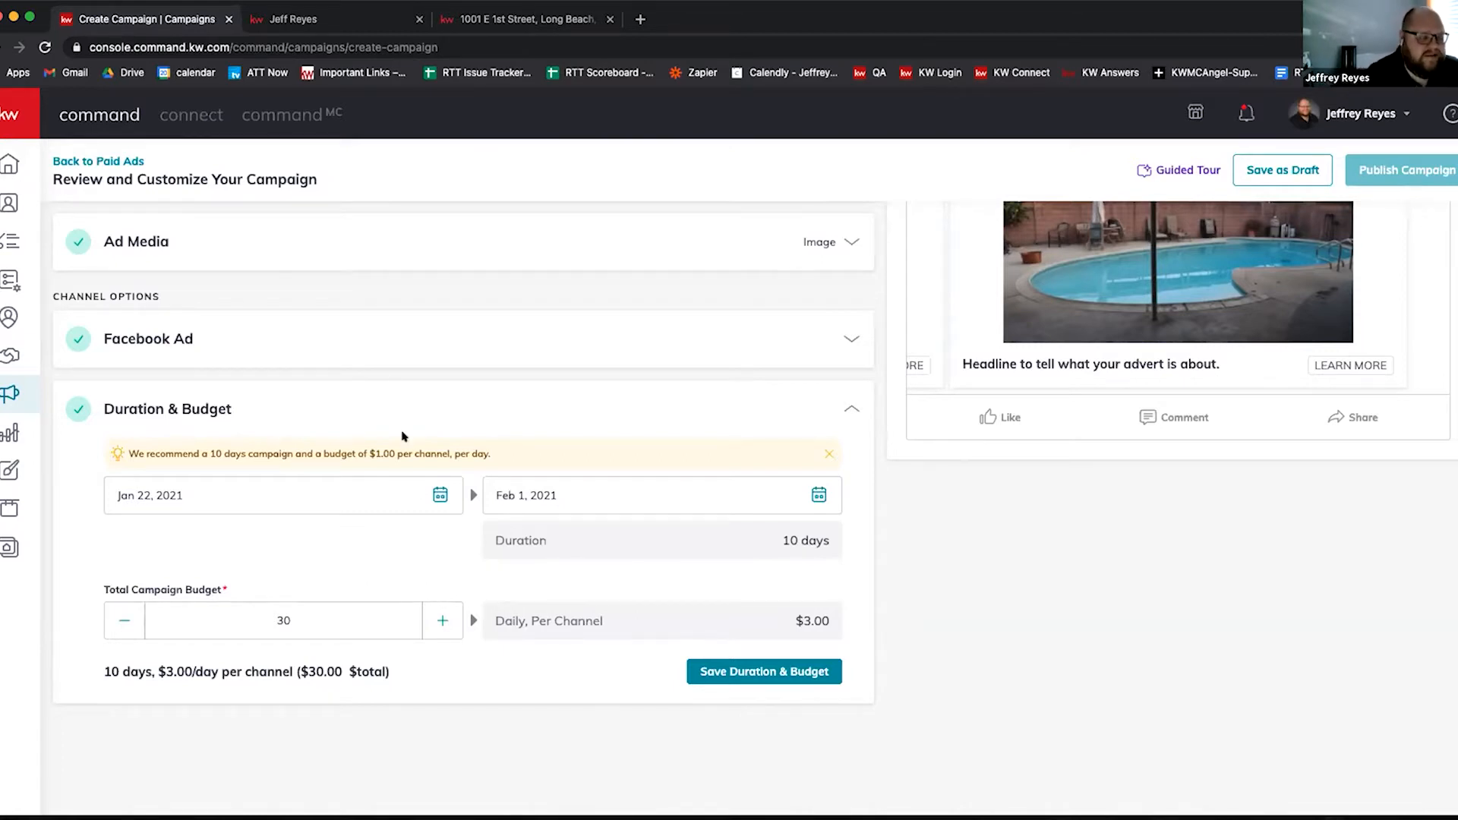
# Step: Switch the ad media type to Video, opening and closing the media picker without adding one
pyautogui.scroll(4, 543, 524)
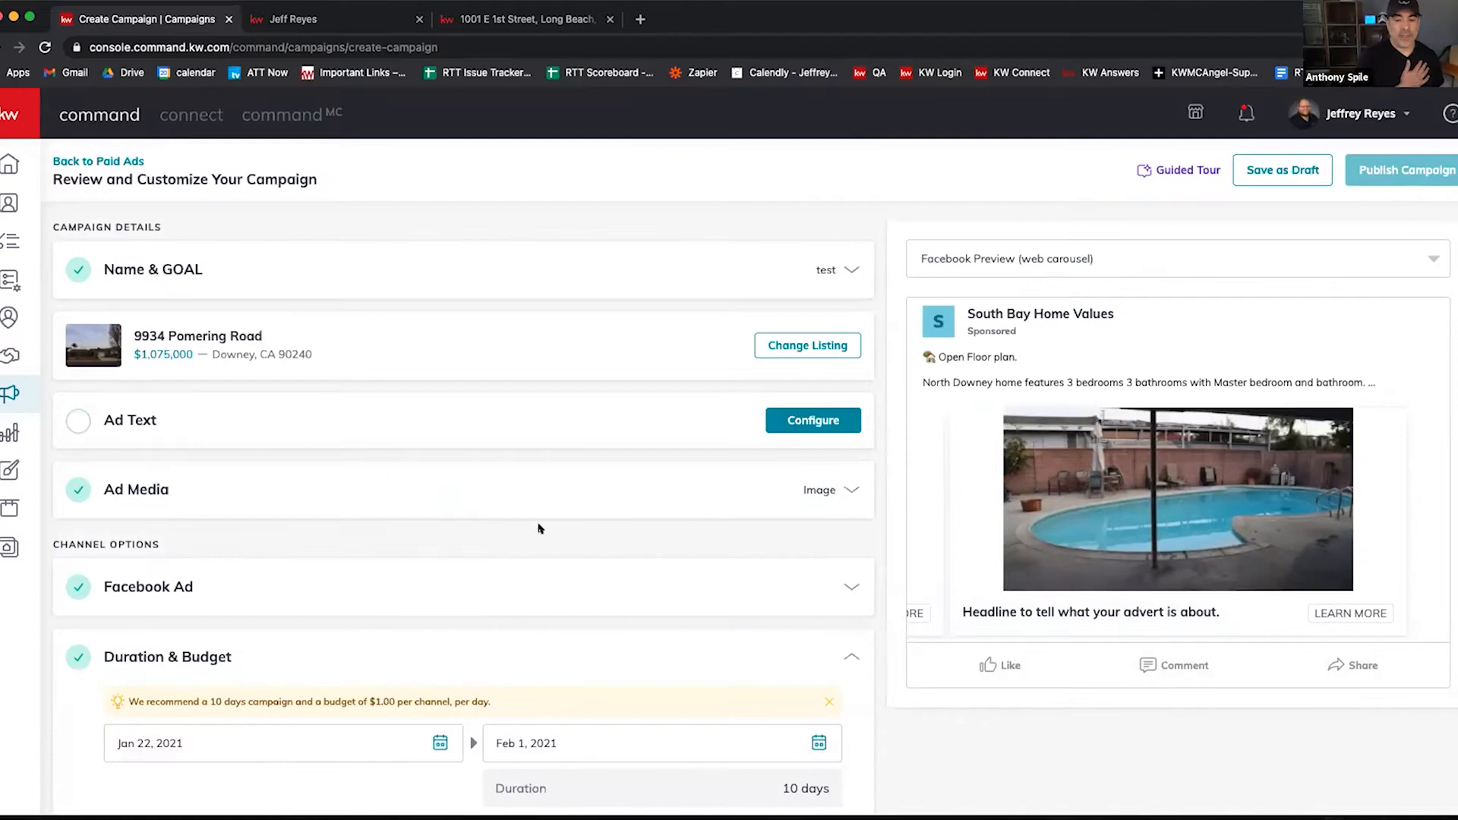
pyautogui.scroll(-4, 548, 530)
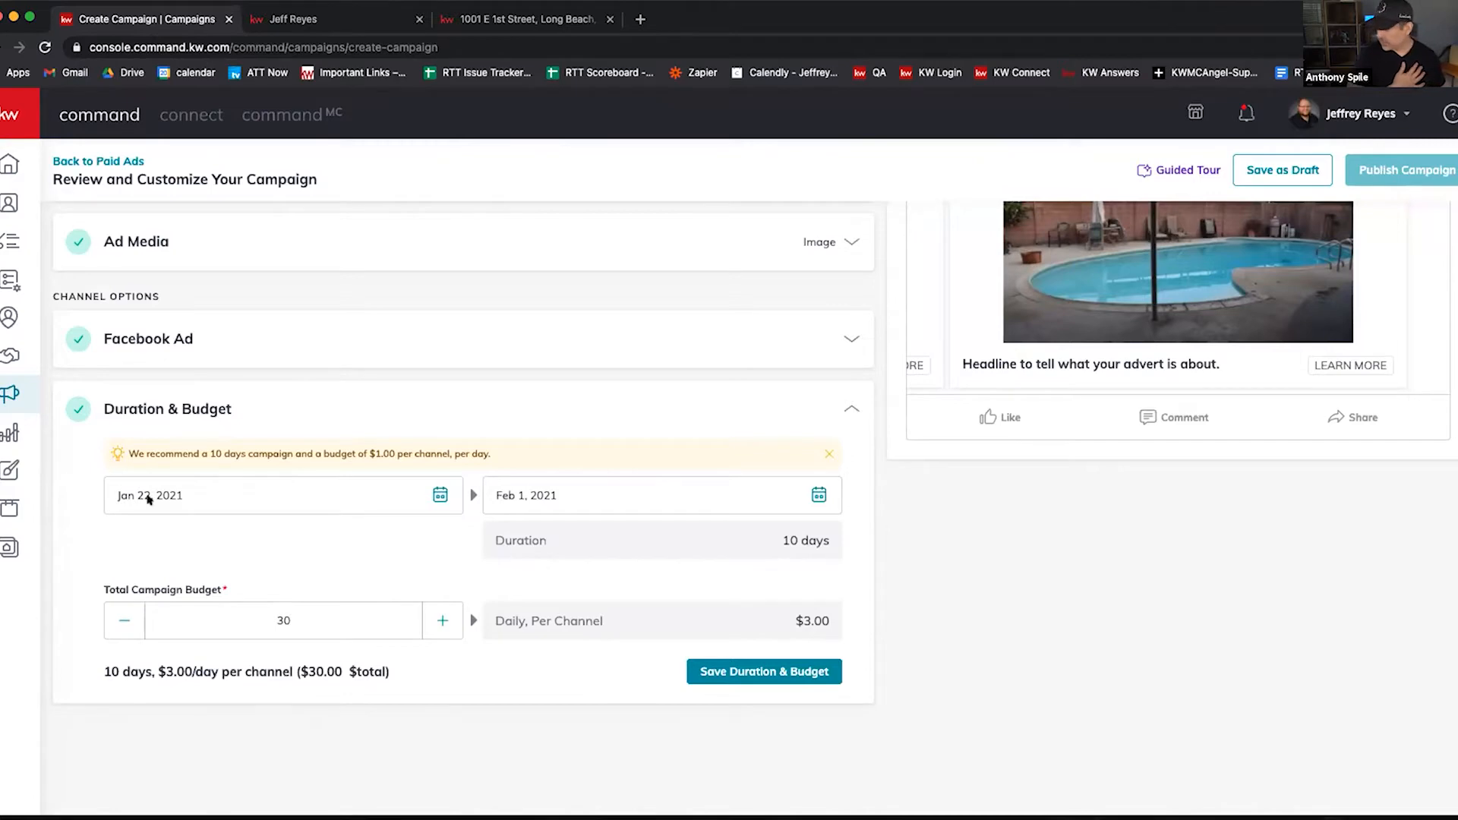
pyautogui.scroll(3, 747, 505)
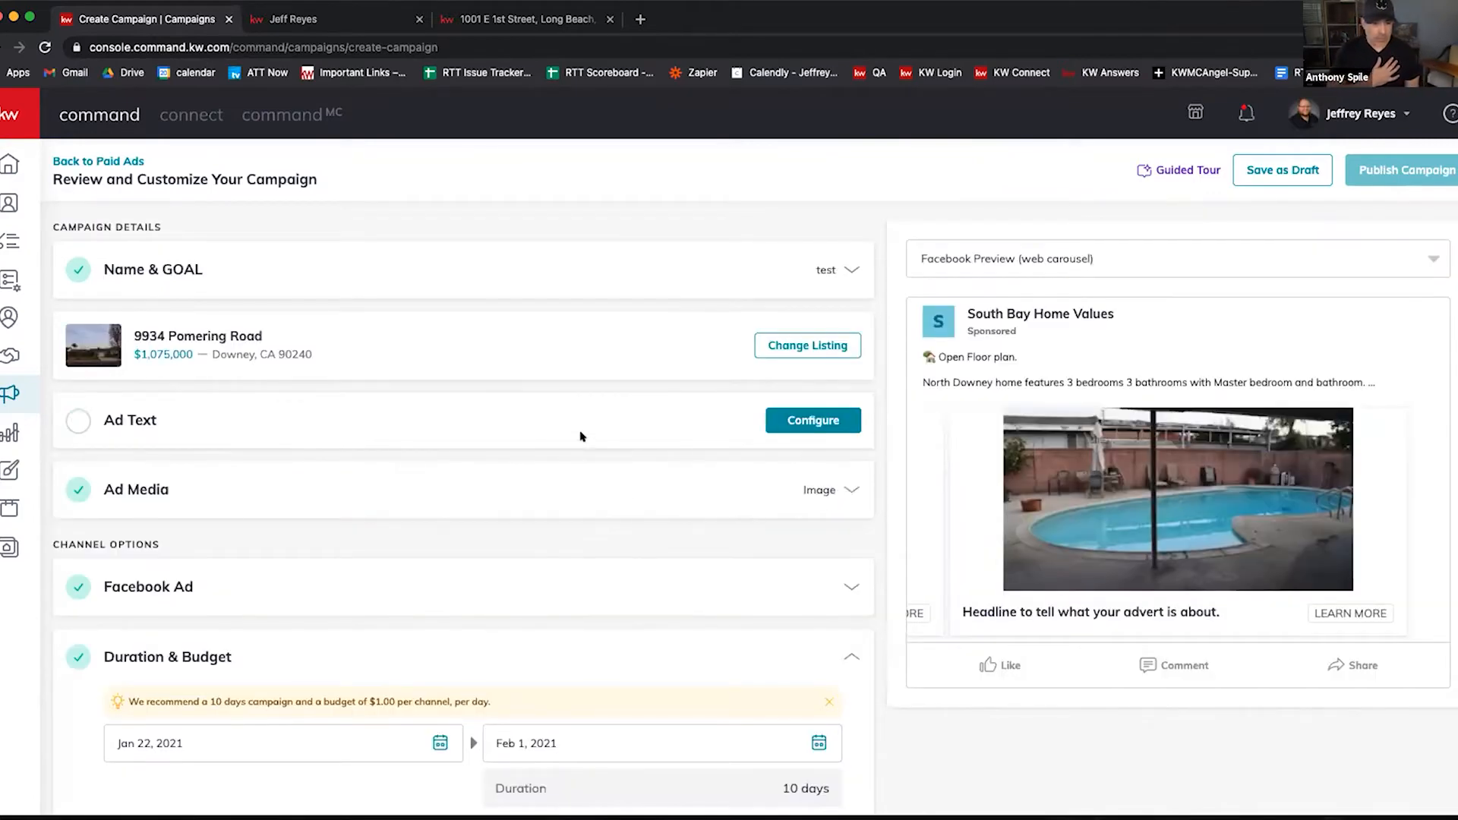
pyautogui.click(824, 490)
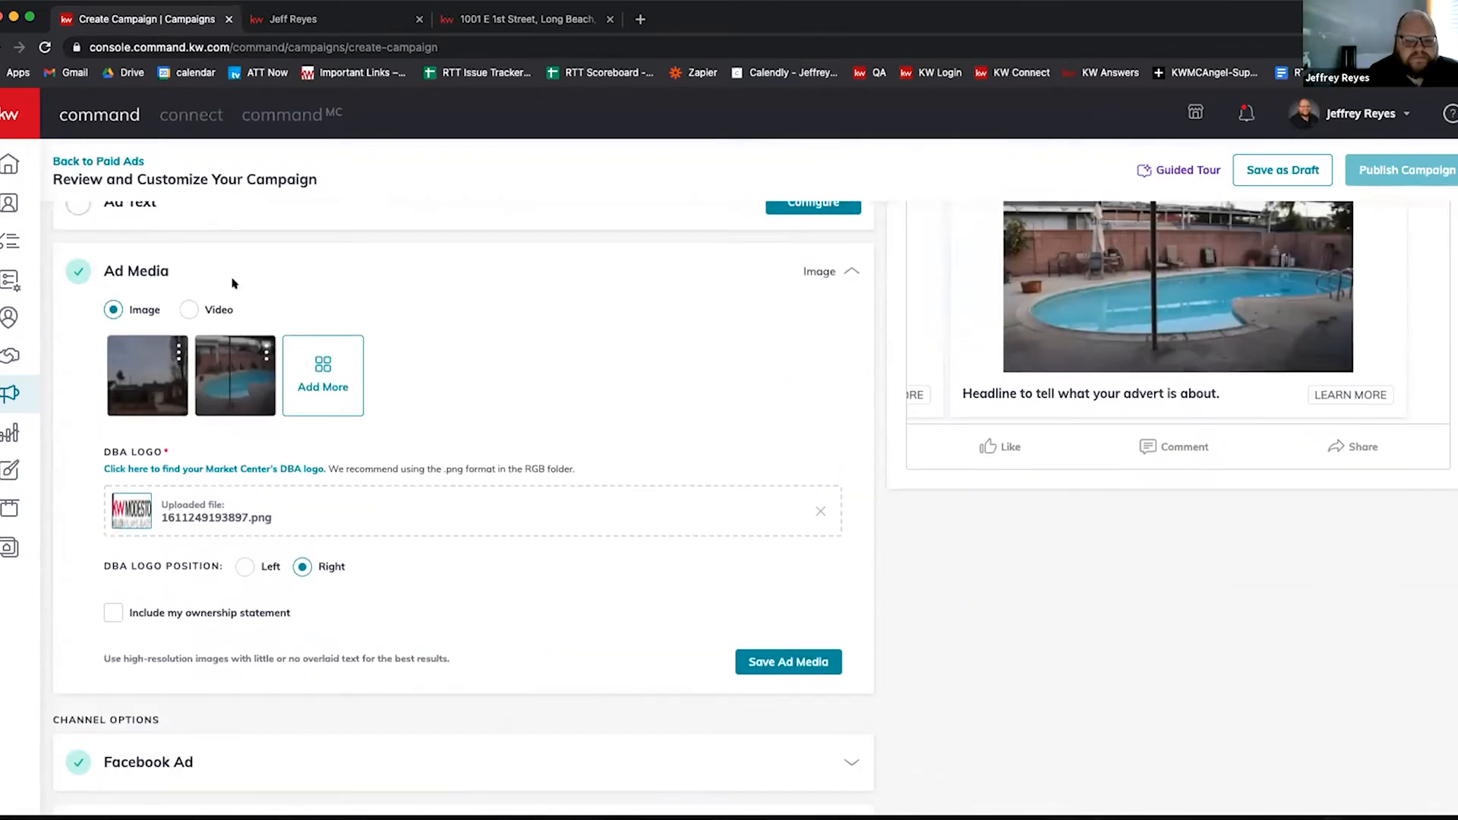
pyautogui.click(188, 345)
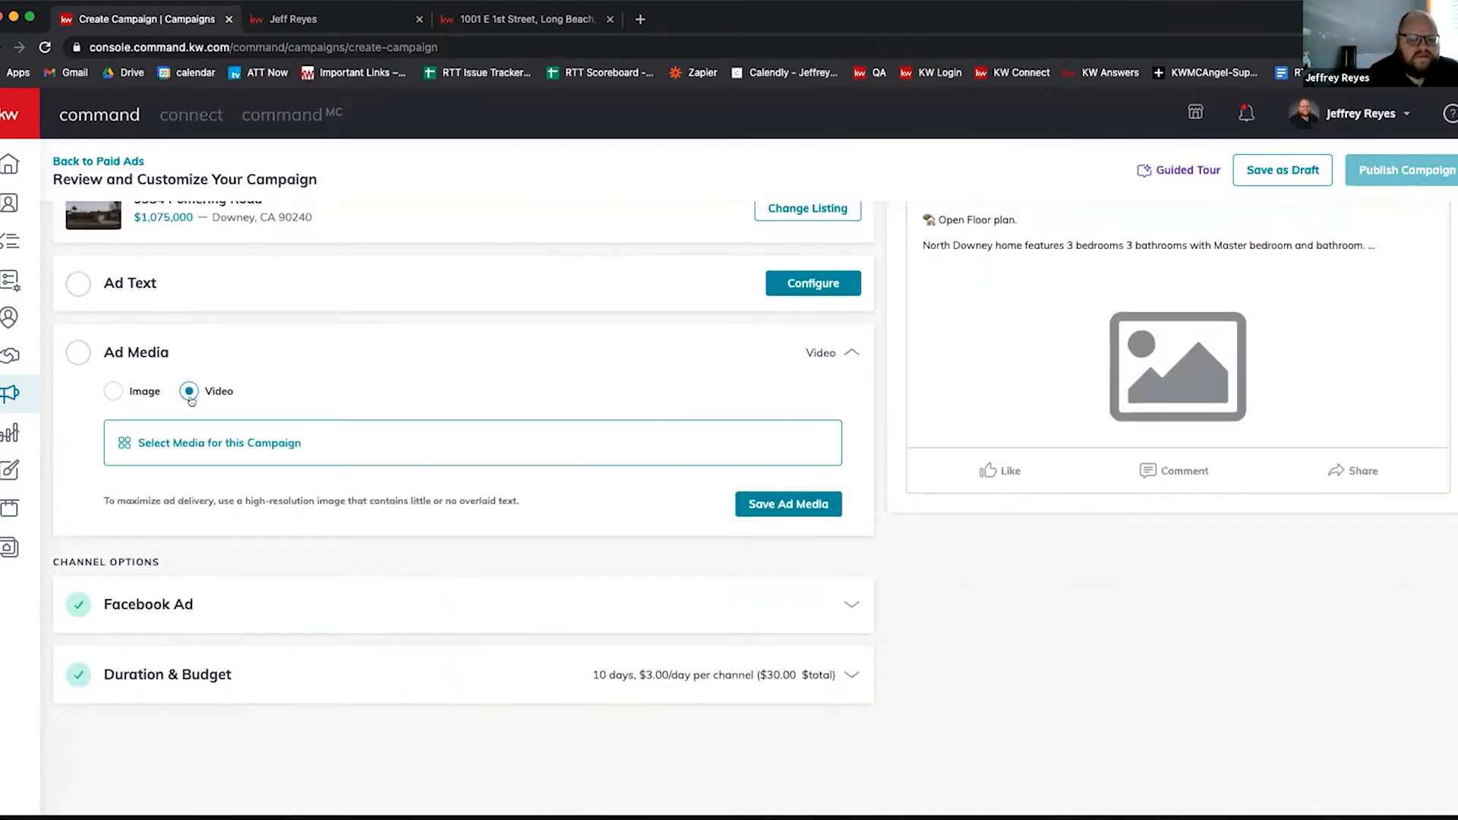
pyautogui.click(197, 447)
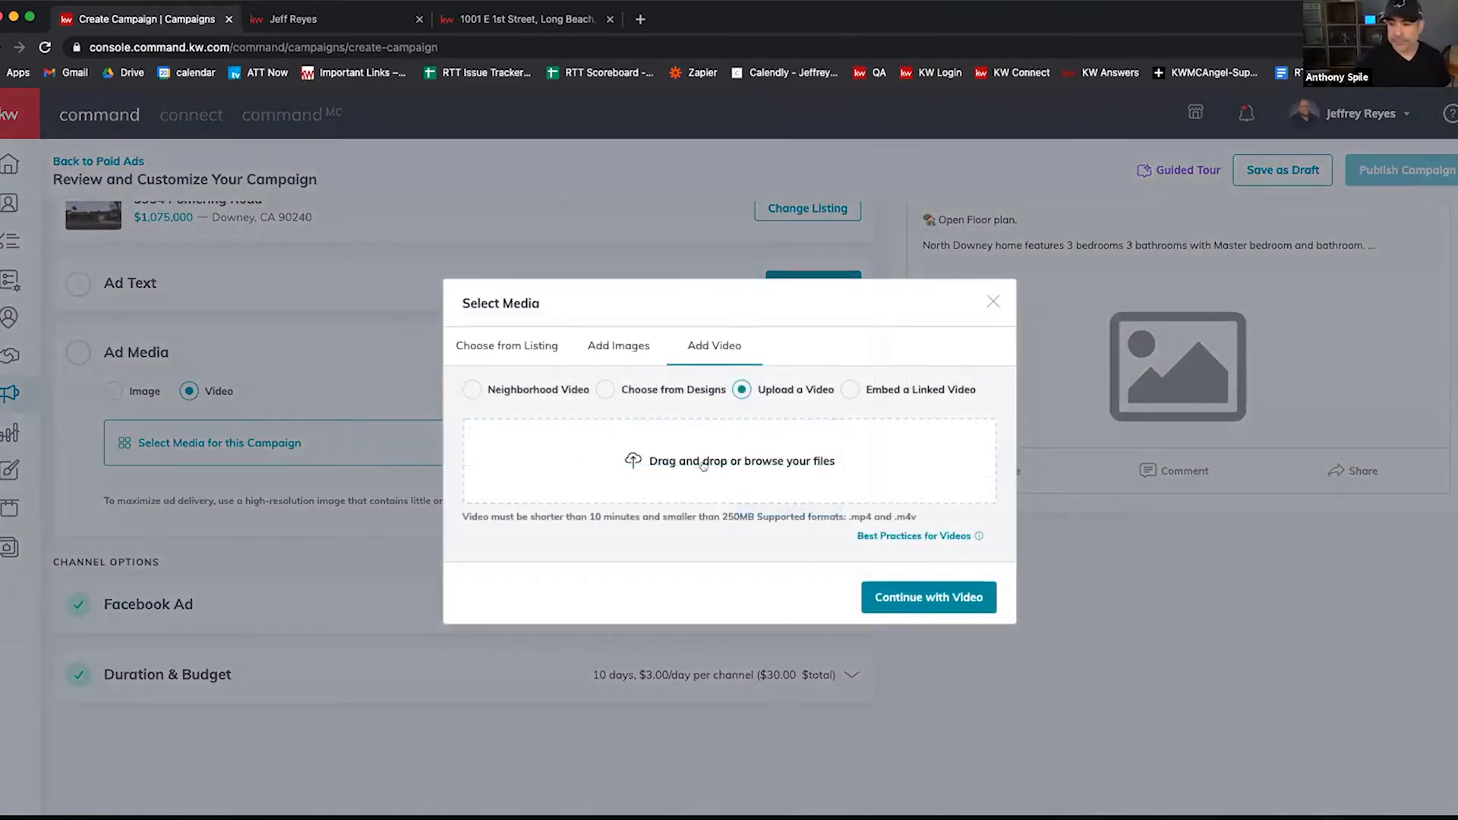
pyautogui.click(992, 302)
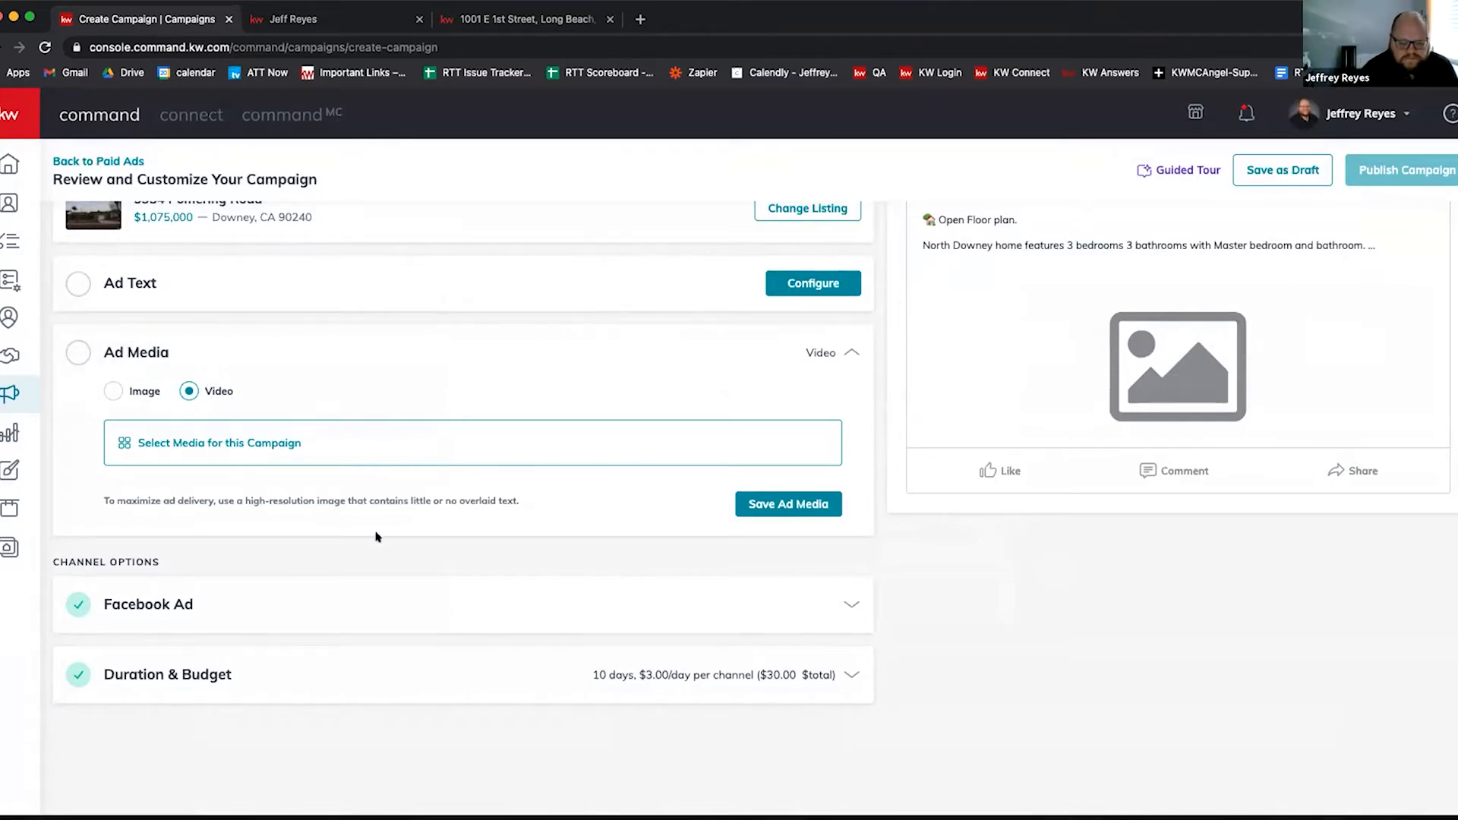
# Step: Abandon the unsaved campaign and go to the Consumer Landing Pages list
pyautogui.scroll(3, 376, 532)
pyautogui.scroll(-3, 395, 500)
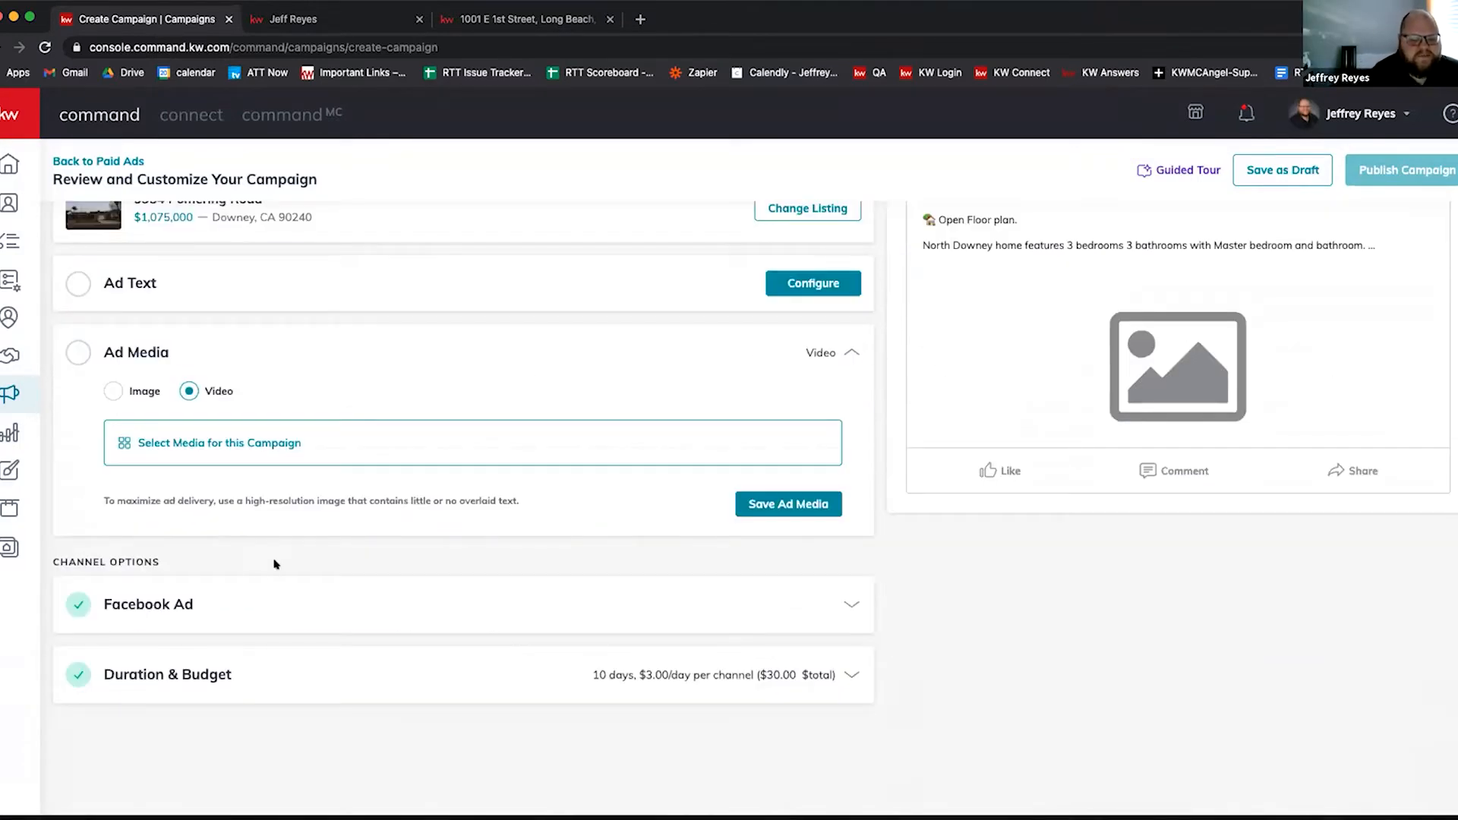
pyautogui.scroll(3, 275, 563)
pyautogui.click(9, 545)
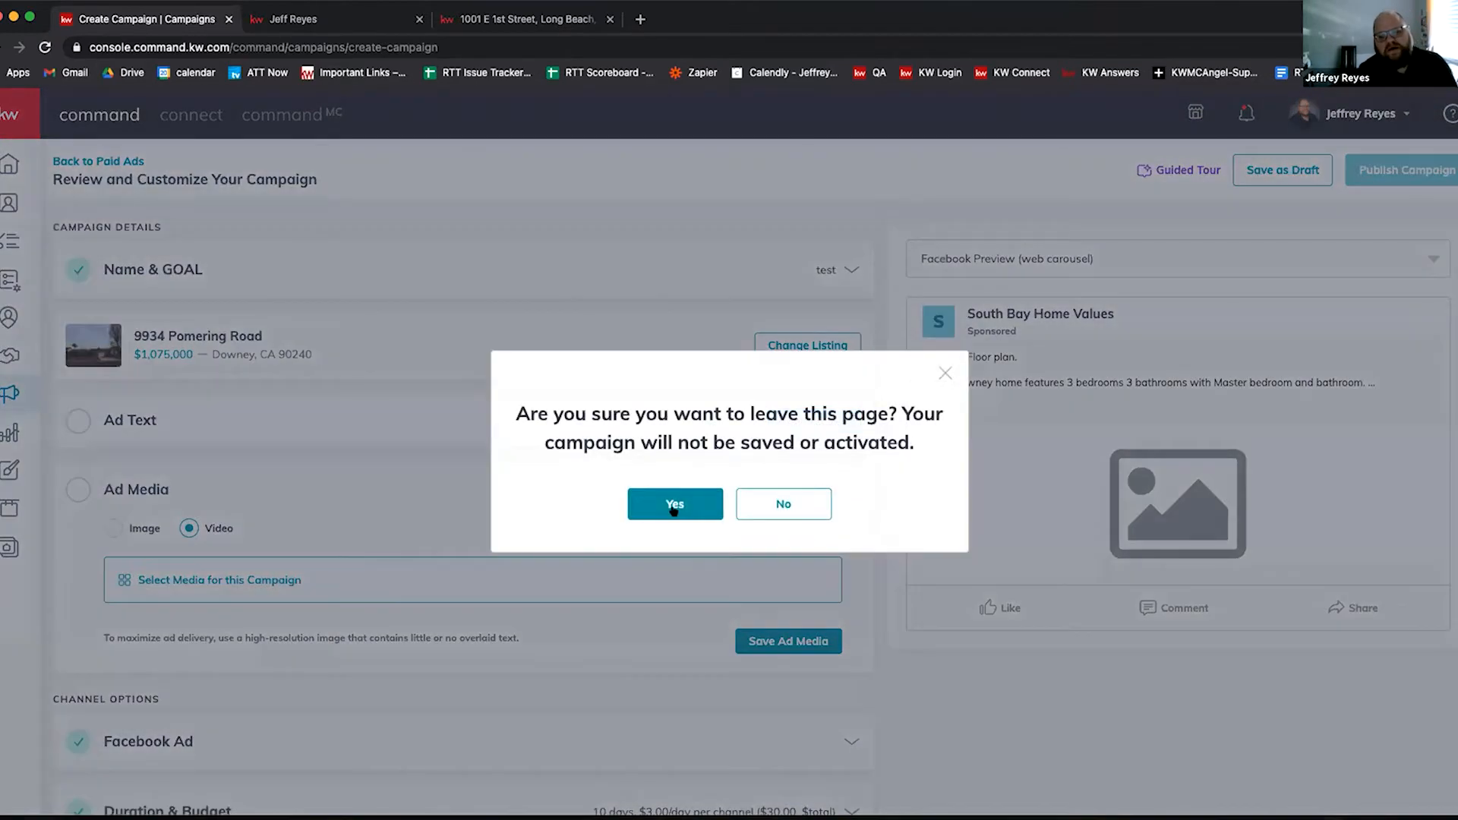
pyautogui.click(675, 505)
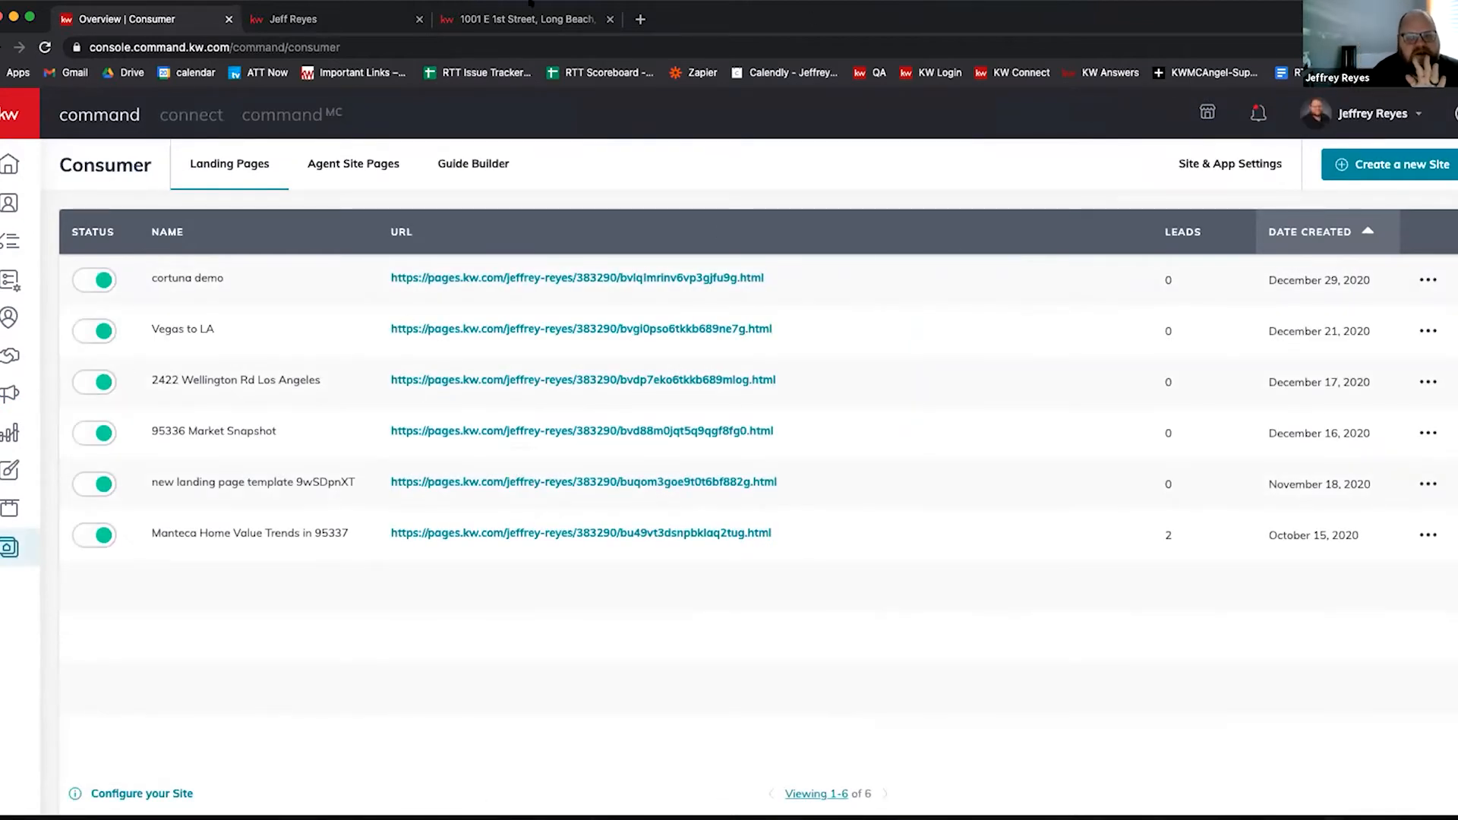
pyautogui.click(529, 13)
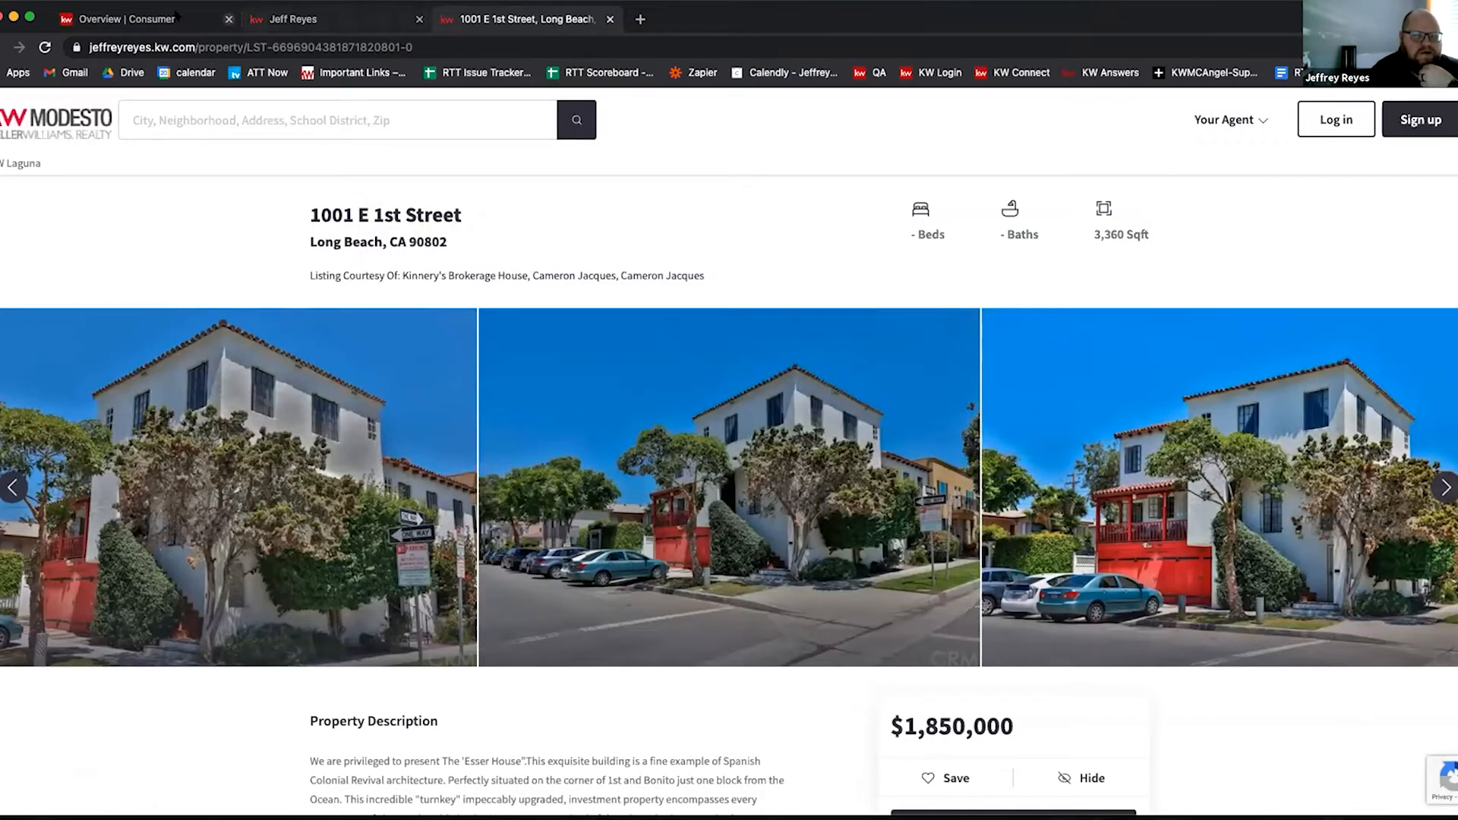
pyautogui.scroll(-2, 553, 463)
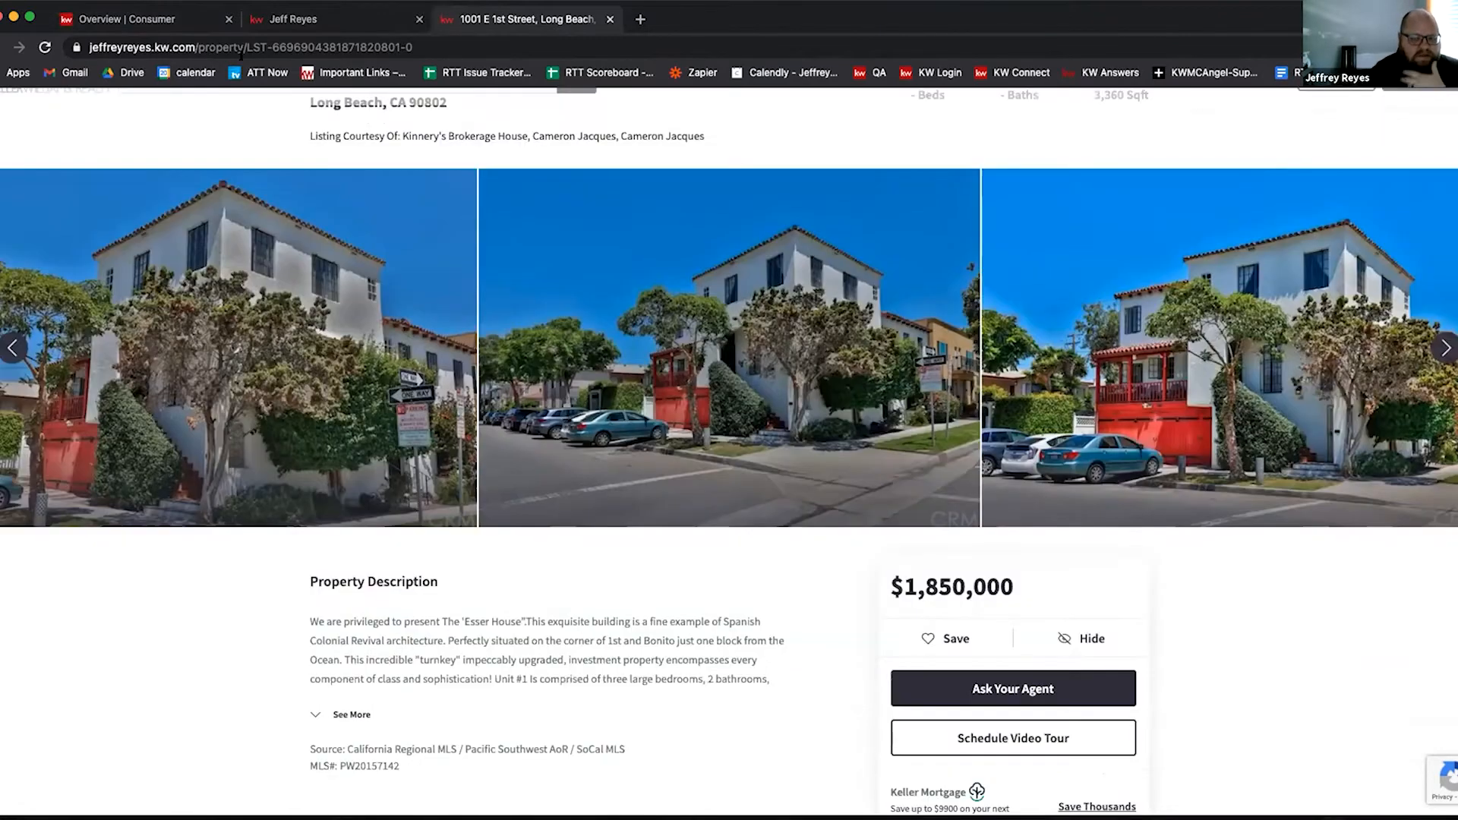
pyautogui.click(148, 23)
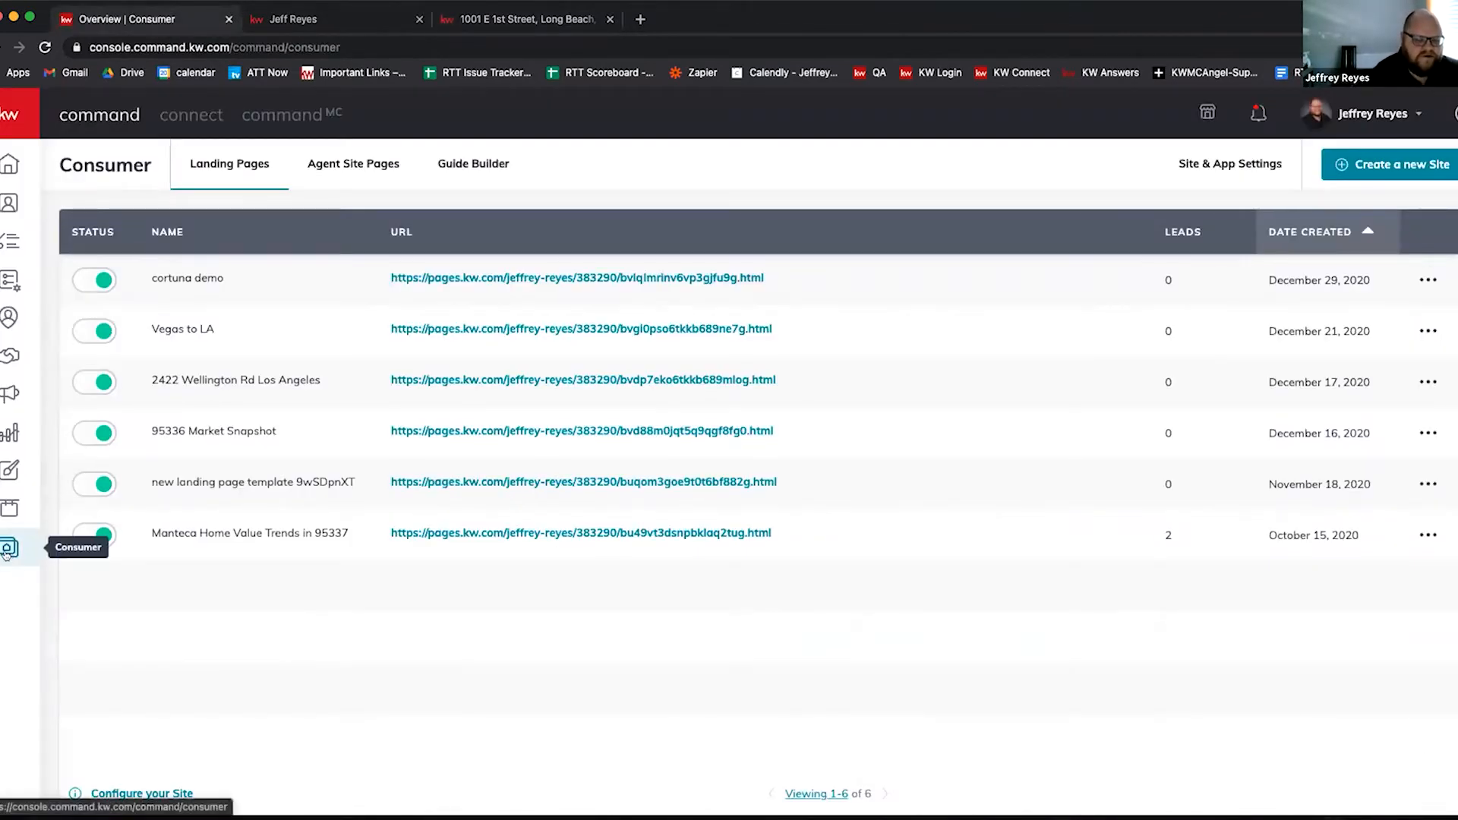
# Step: Create a new site as a standalone page and open it in the blank landing page editor
pyautogui.click(1359, 164)
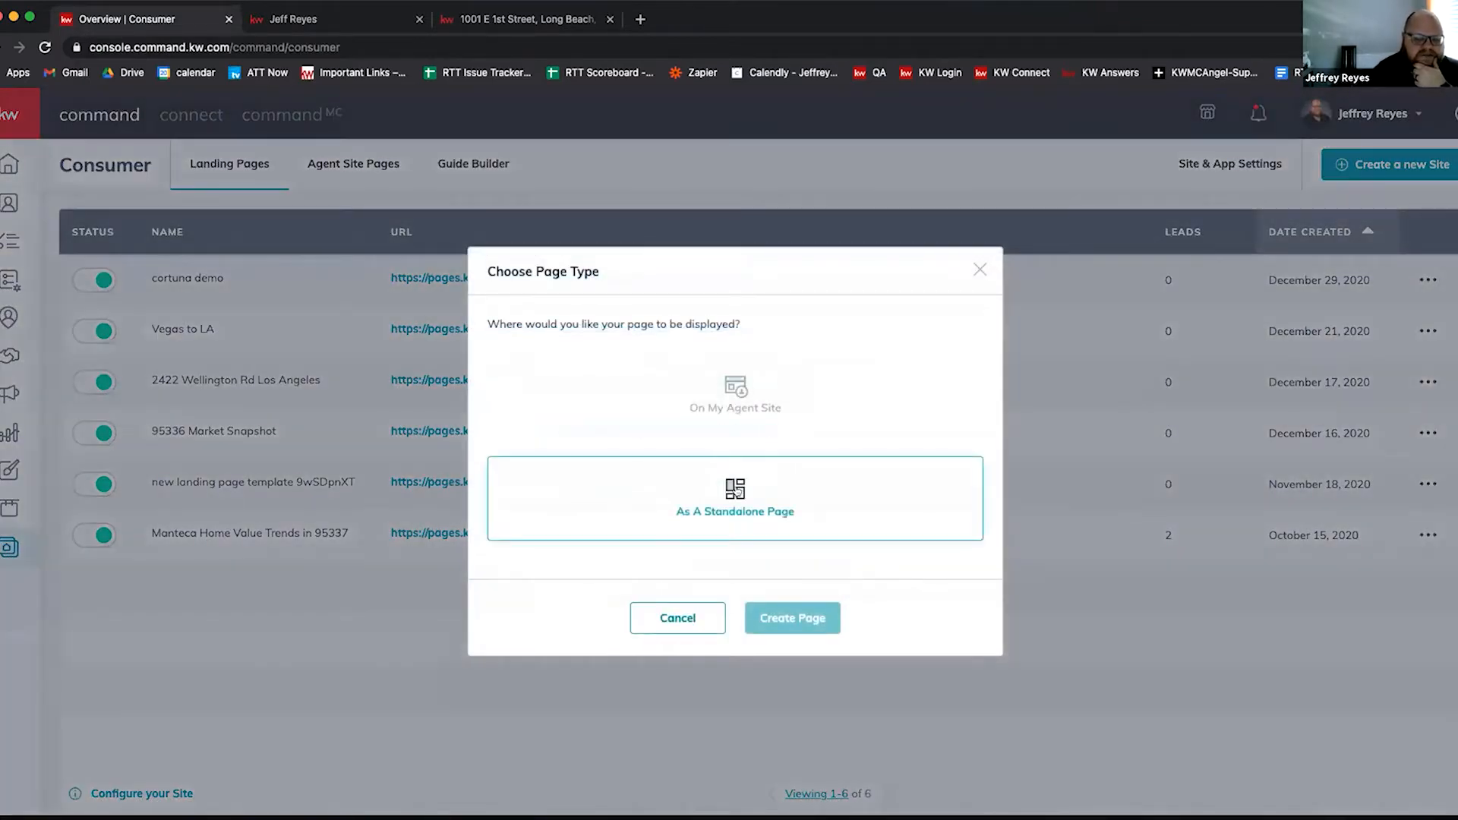
pyautogui.click(737, 492)
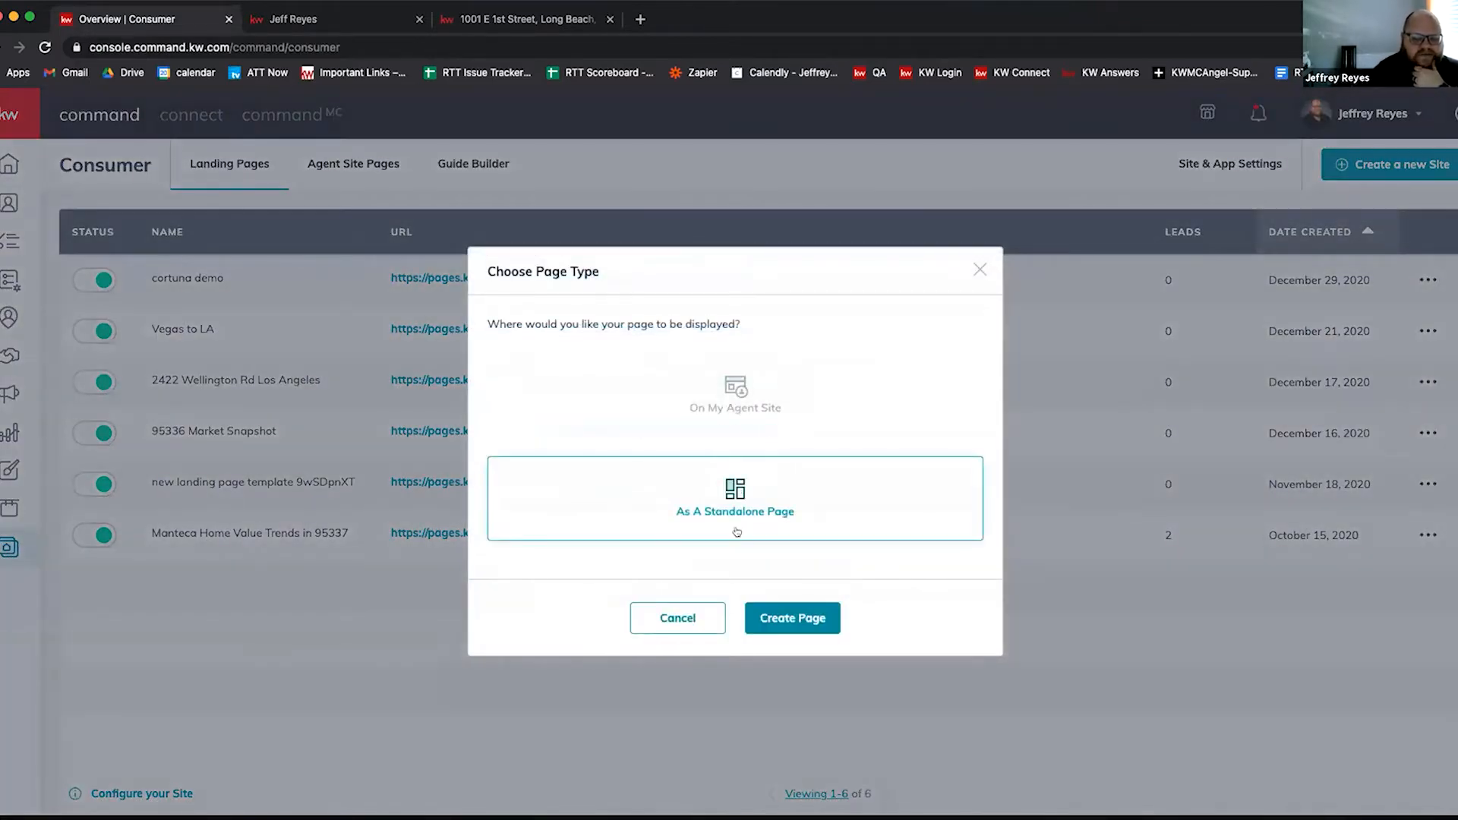
pyautogui.click(774, 619)
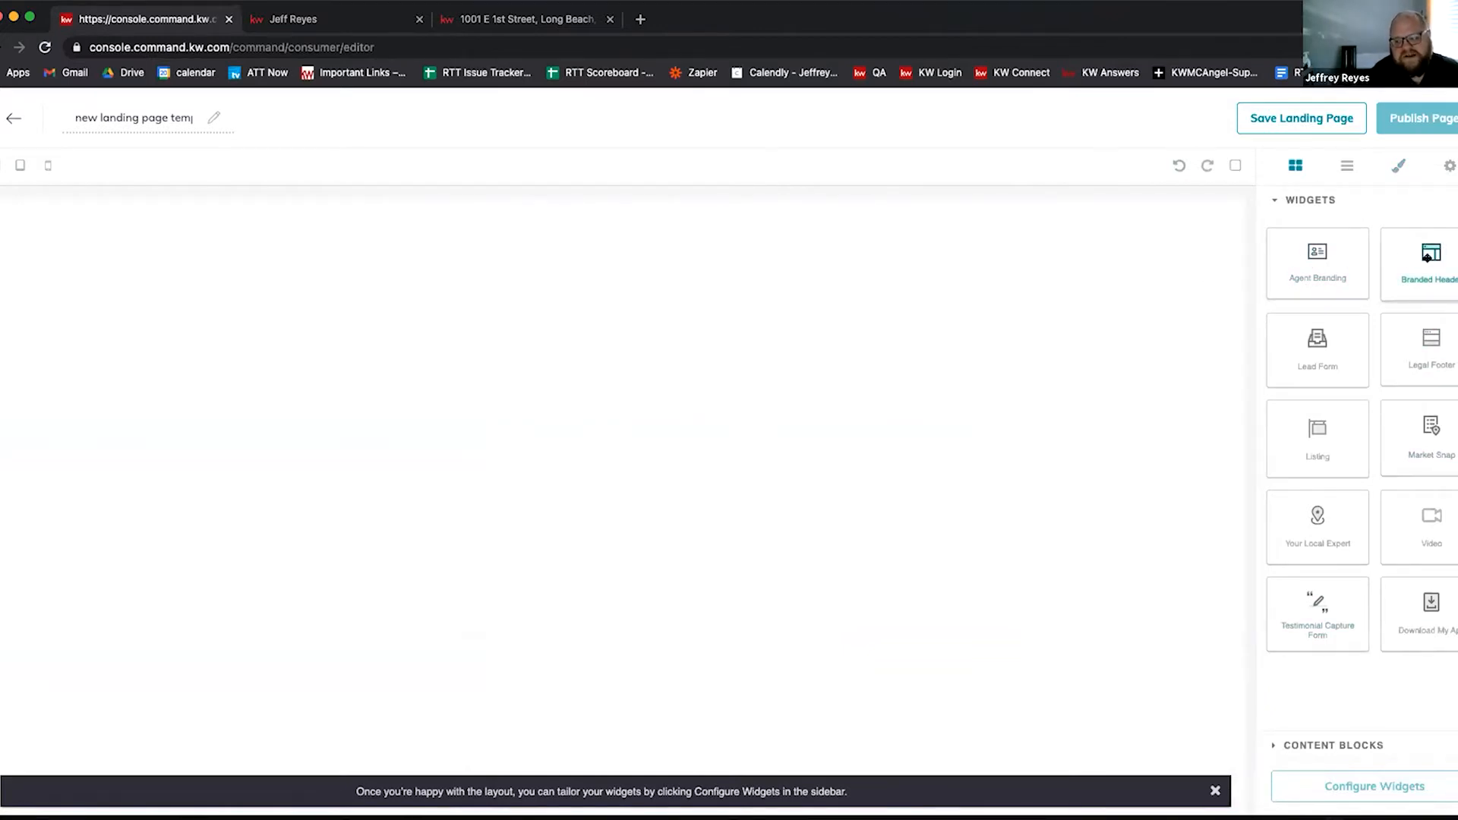
# Step: Drag a branded header, a listing section and a market snapshot onto the landing page canvas
pyautogui.moveTo(1428, 258); pyautogui.dragTo(631, 228)
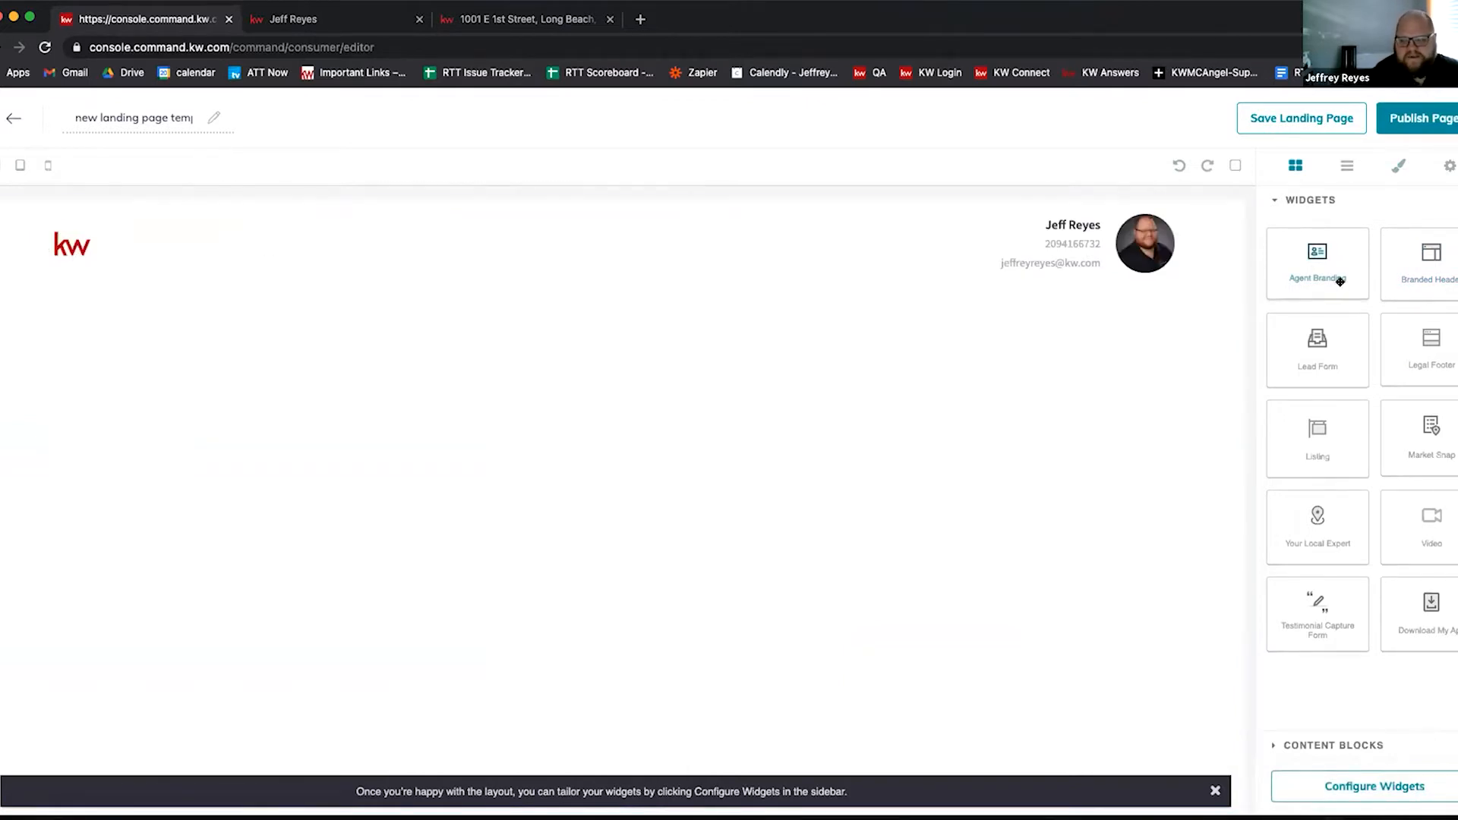
pyautogui.moveTo(1317, 452); pyautogui.dragTo(827, 462)
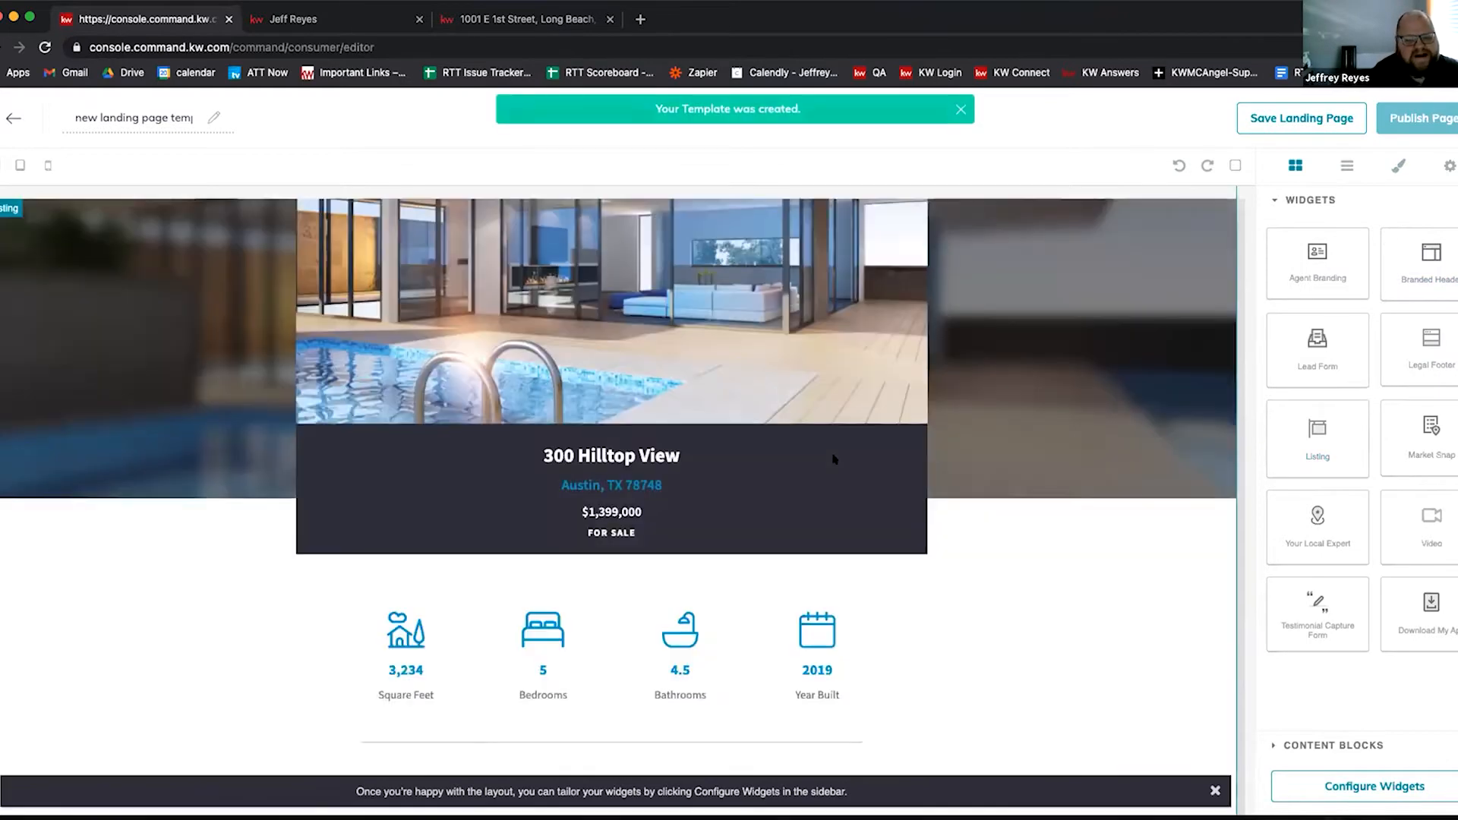
pyautogui.scroll(-14, 833, 458)
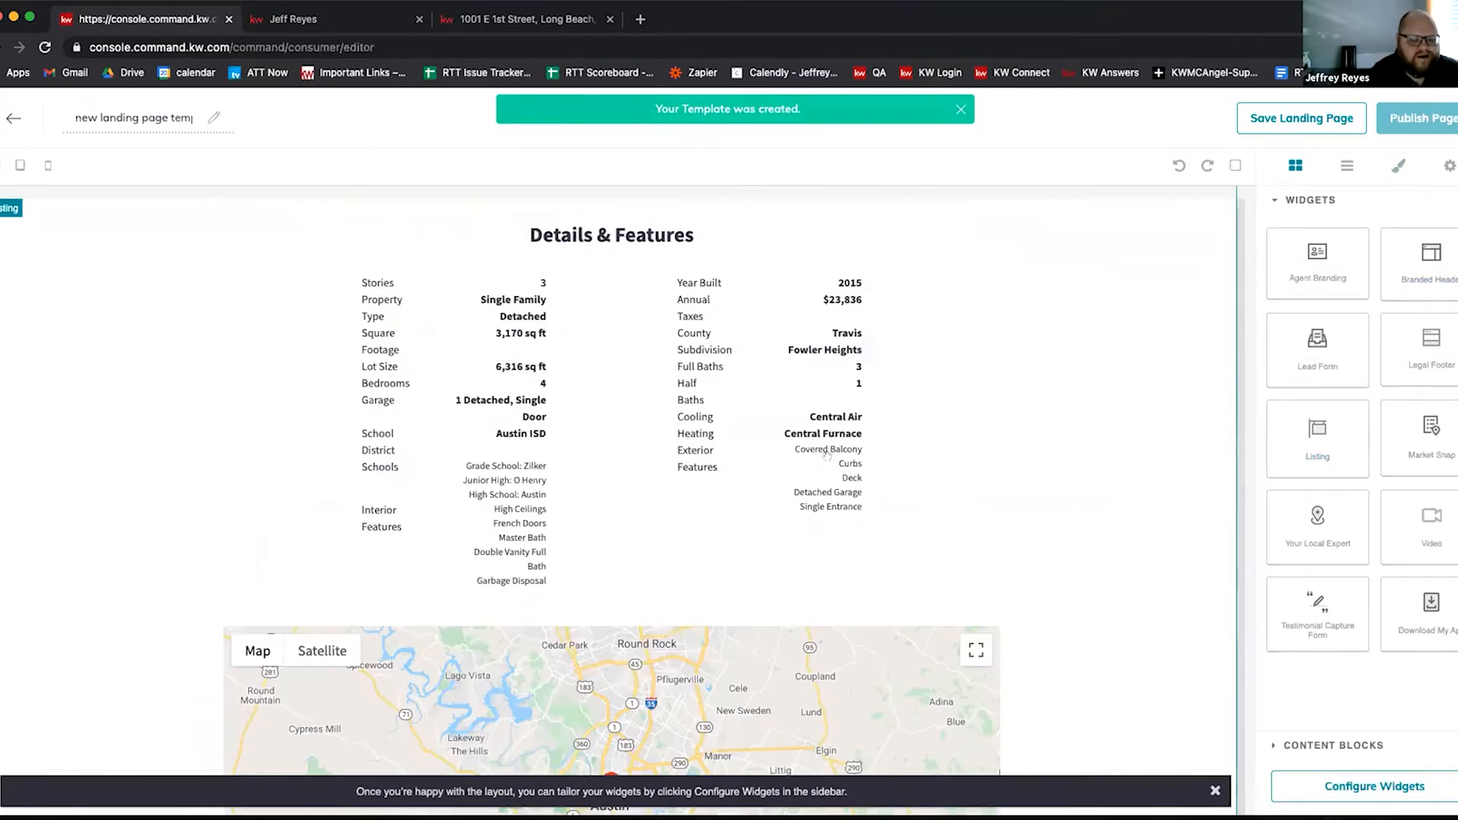
pyautogui.scroll(15, 562, 433)
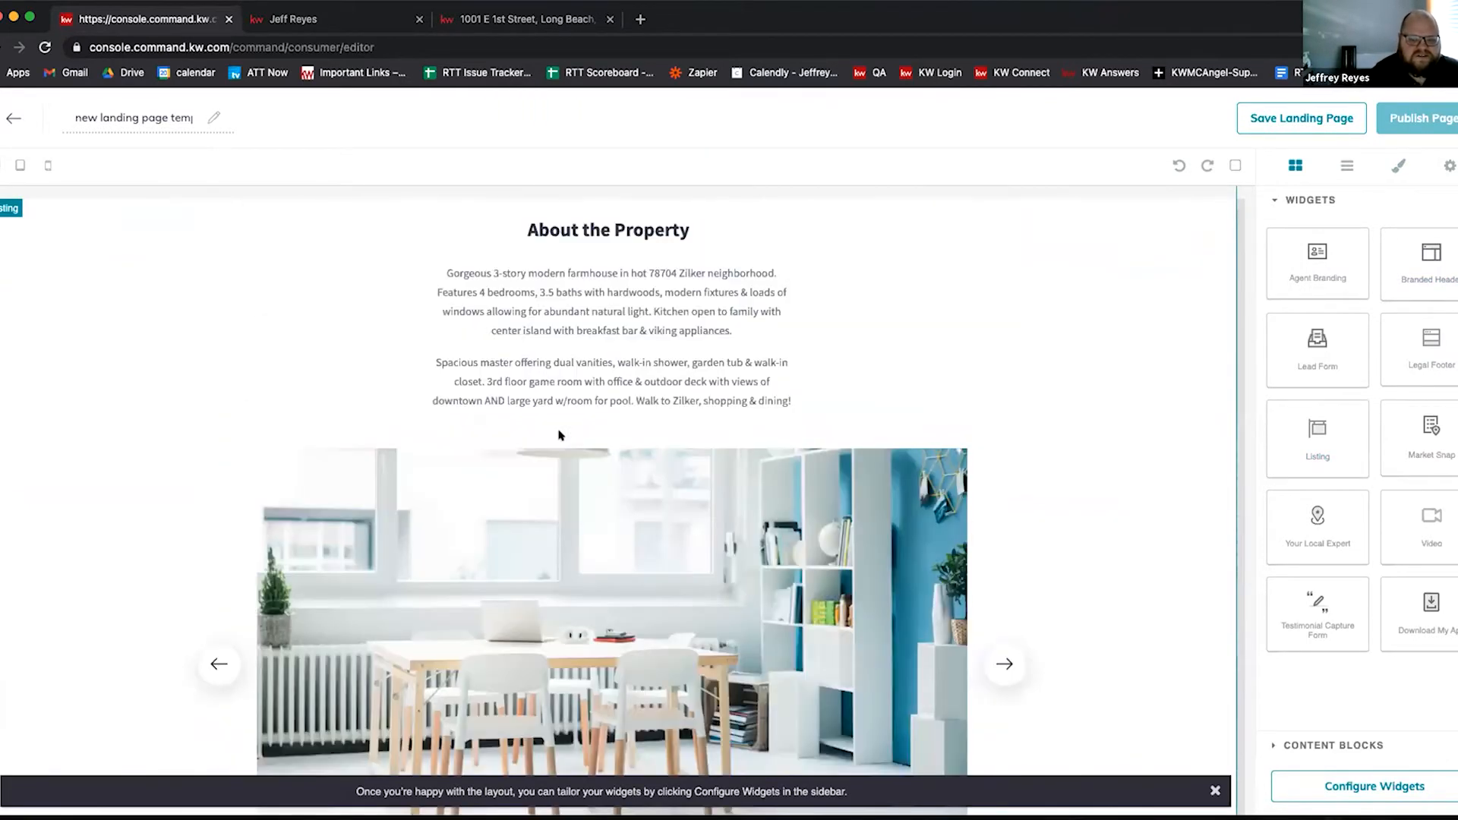
pyautogui.scroll(5, 543, 439)
pyautogui.scroll(-8, 517, 433)
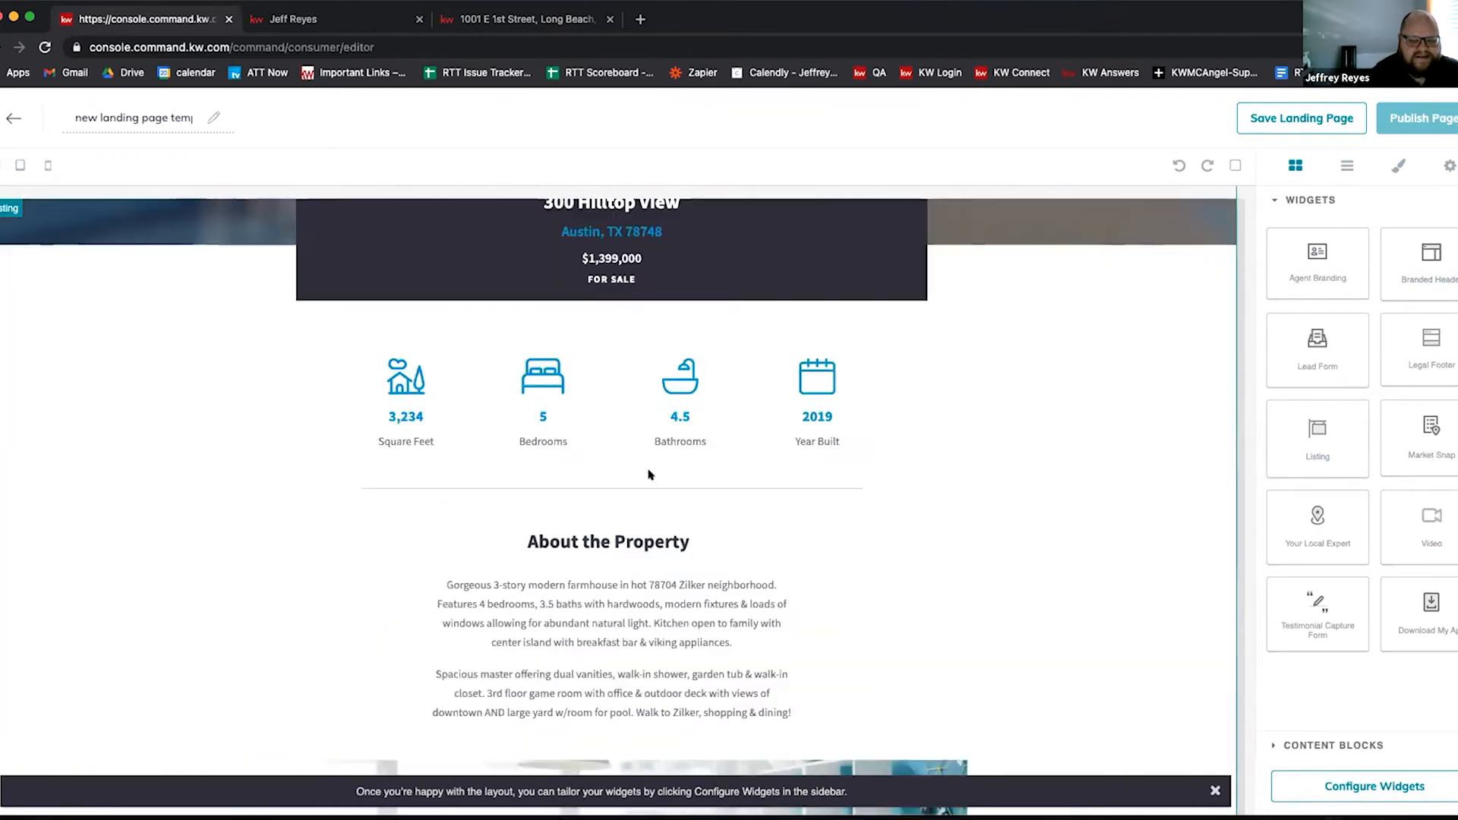
pyautogui.scroll(-10, 495, 427)
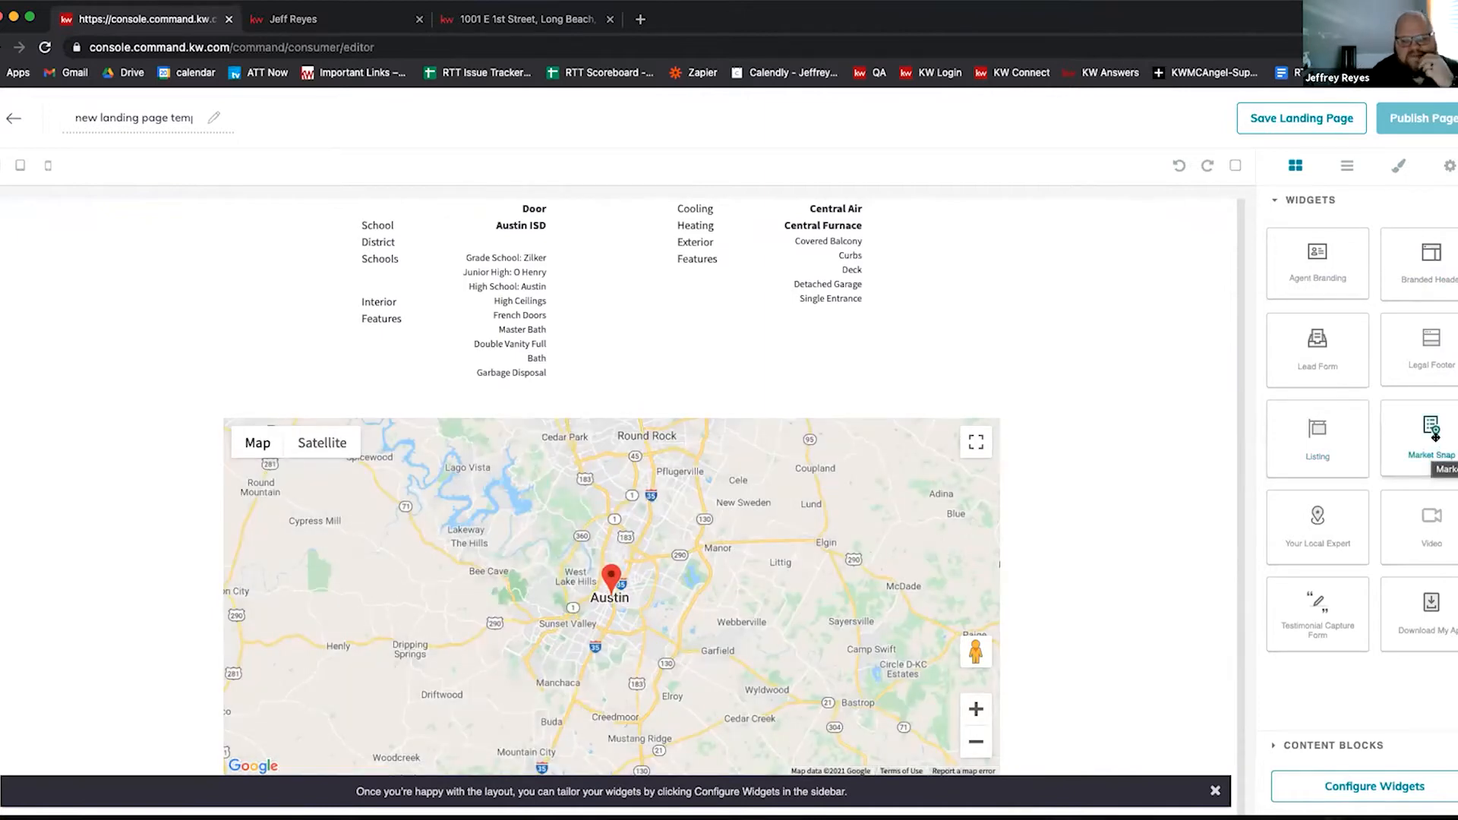
pyautogui.moveTo(1210, 611); pyautogui.dragTo(1074, 525)
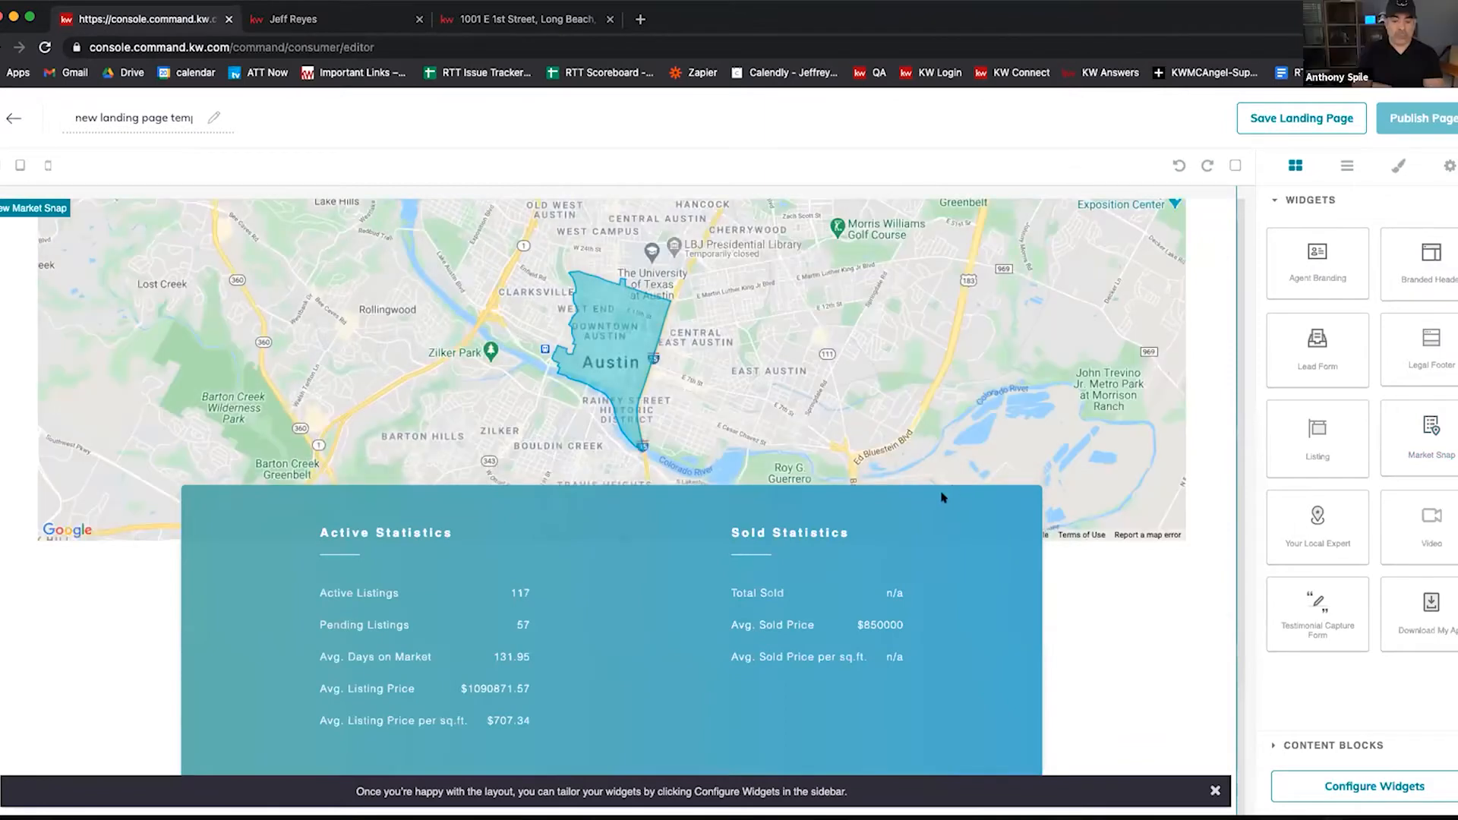
pyautogui.scroll(-1, 1107, 448)
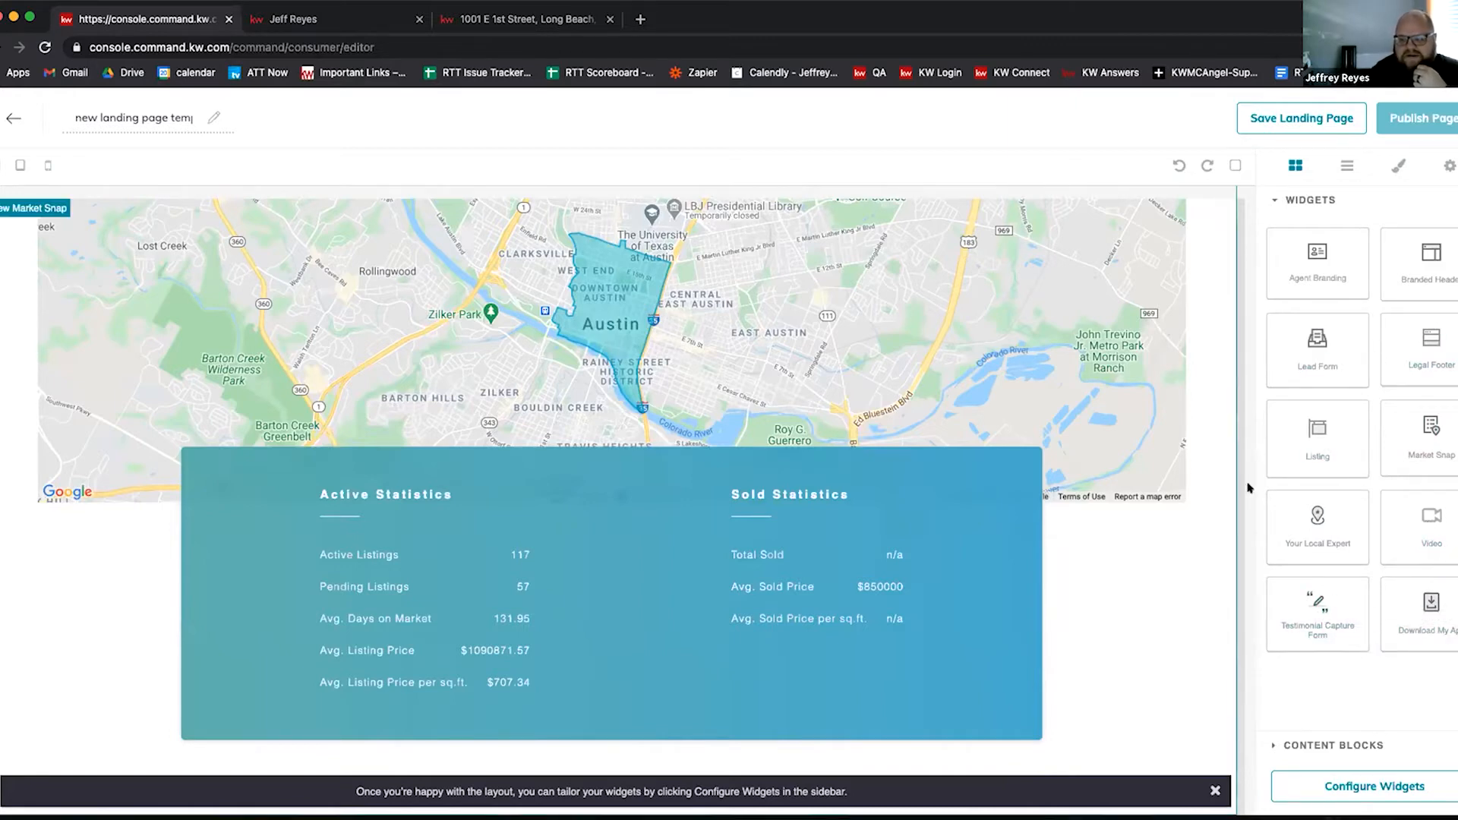
# Step: Stack a lead form, agent branding block and legal footer below the stats, then return to the top
pyautogui.moveTo(1291, 376); pyautogui.dragTo(1107, 697)
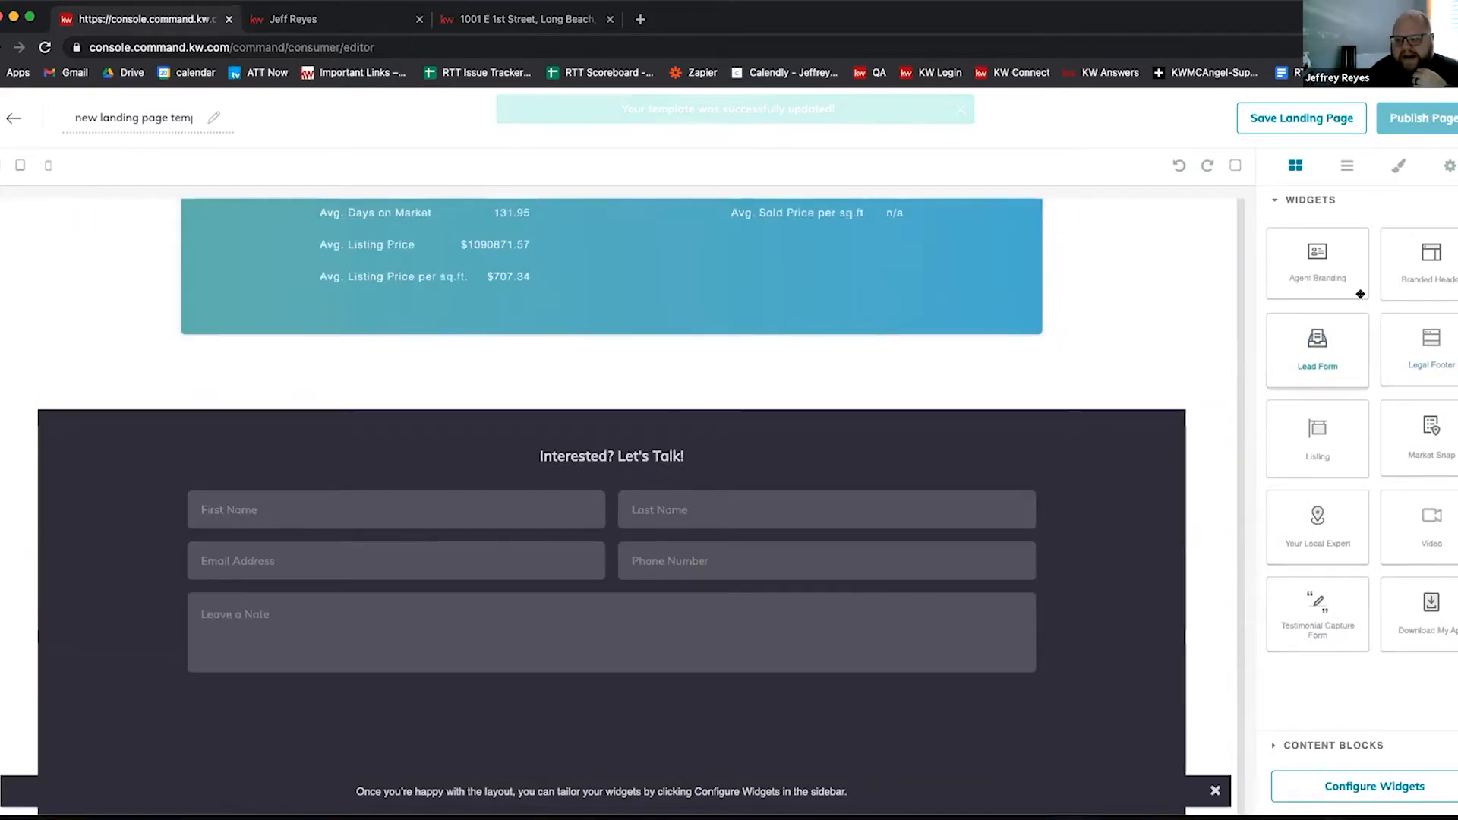
pyautogui.moveTo(1318, 262); pyautogui.dragTo(923, 702)
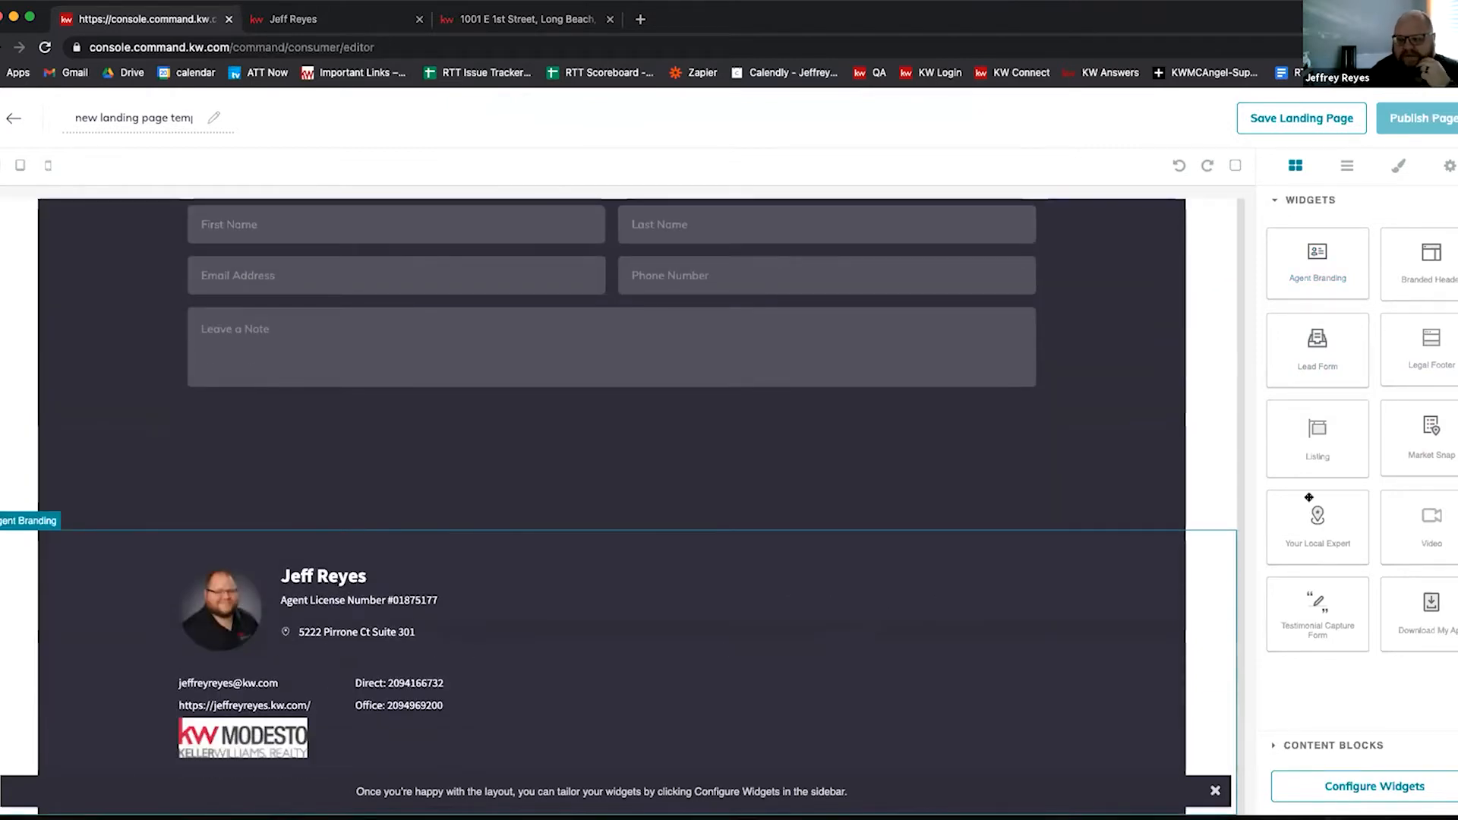
pyautogui.moveTo(1426, 335); pyautogui.dragTo(724, 612)
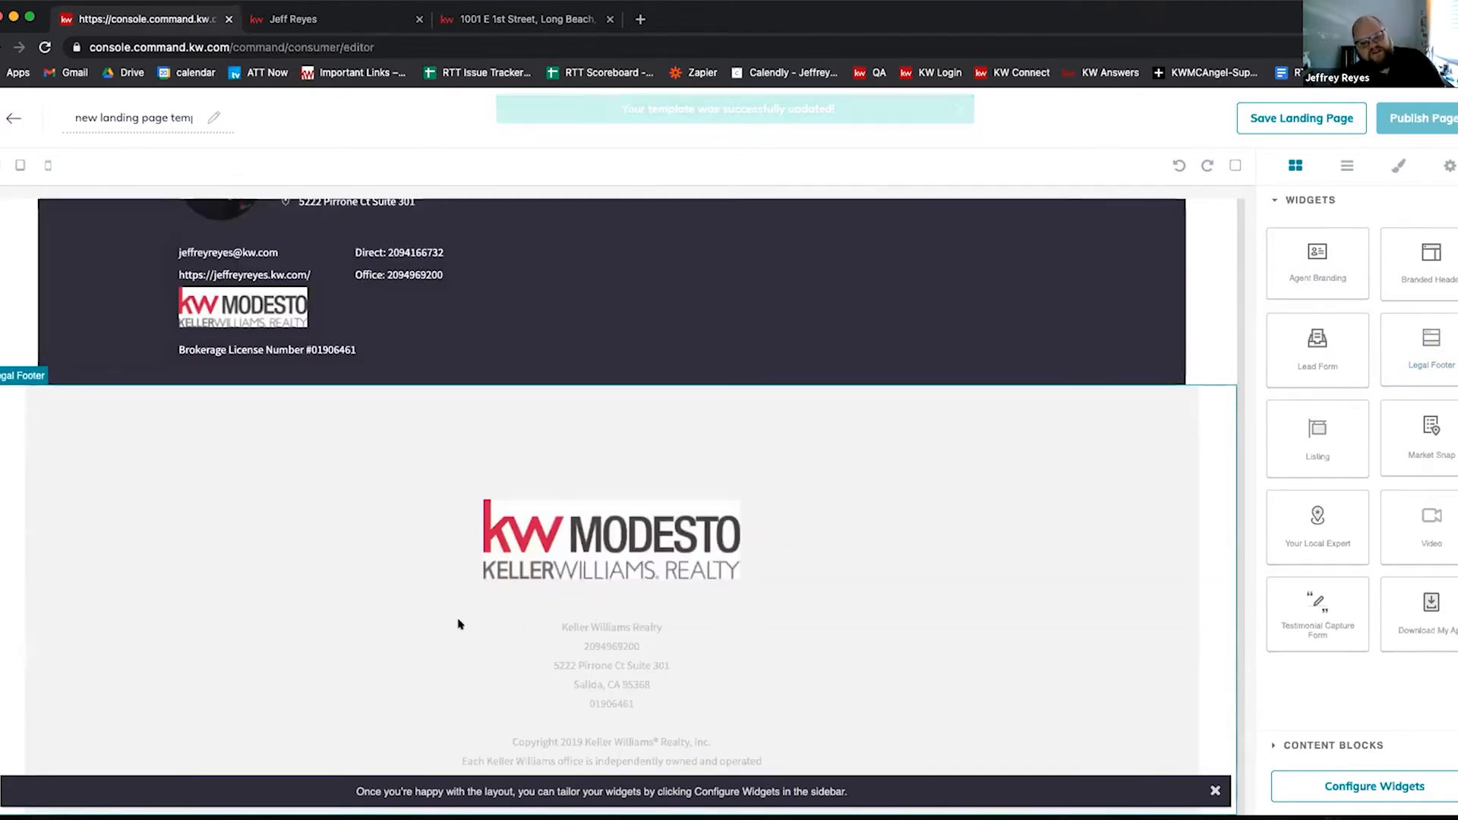
pyautogui.scroll(5, 911, 541)
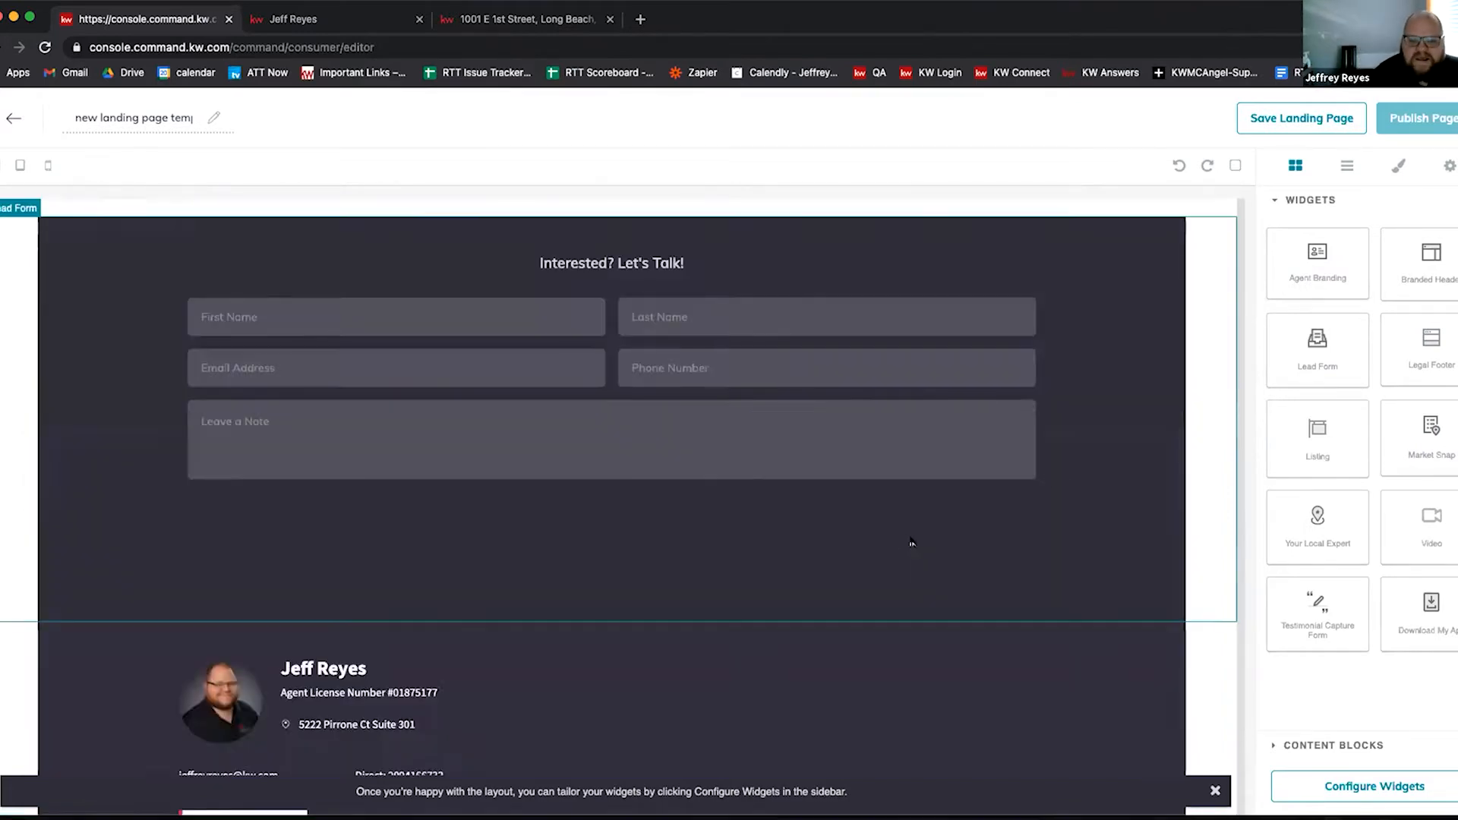
pyautogui.scroll(15, 911, 541)
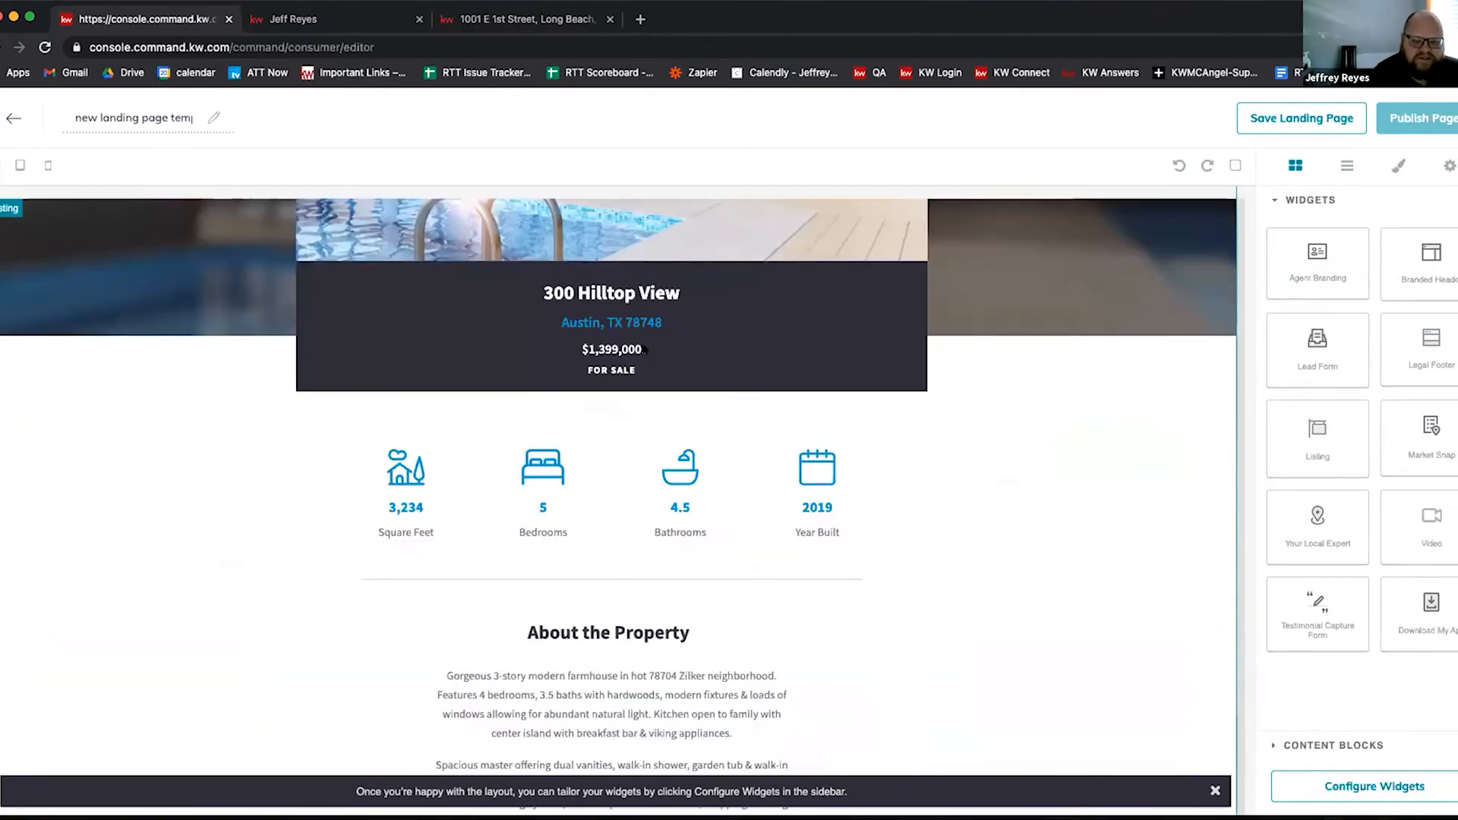
pyautogui.scroll(4, 644, 349)
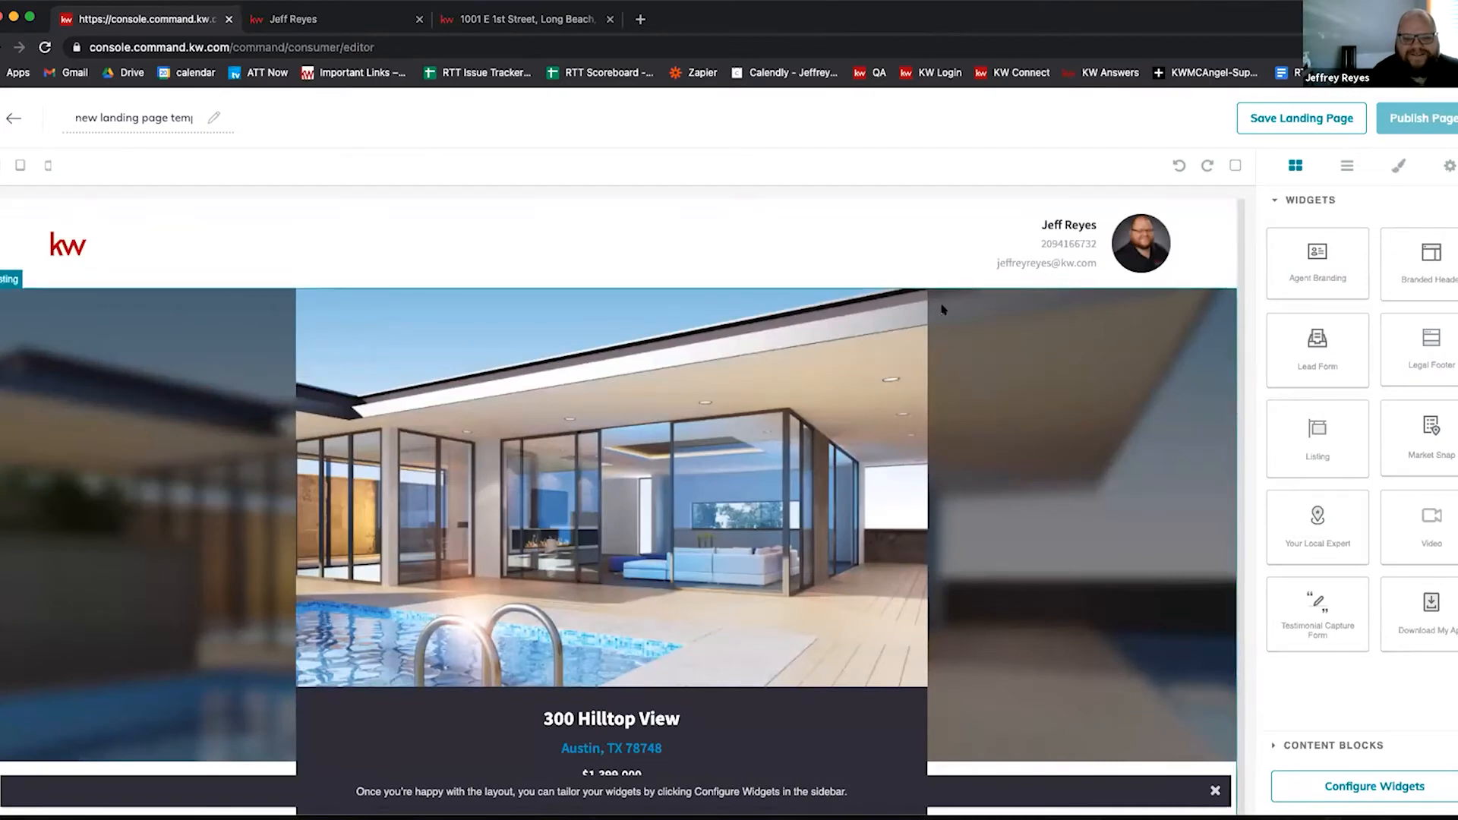
pyautogui.click(1322, 782)
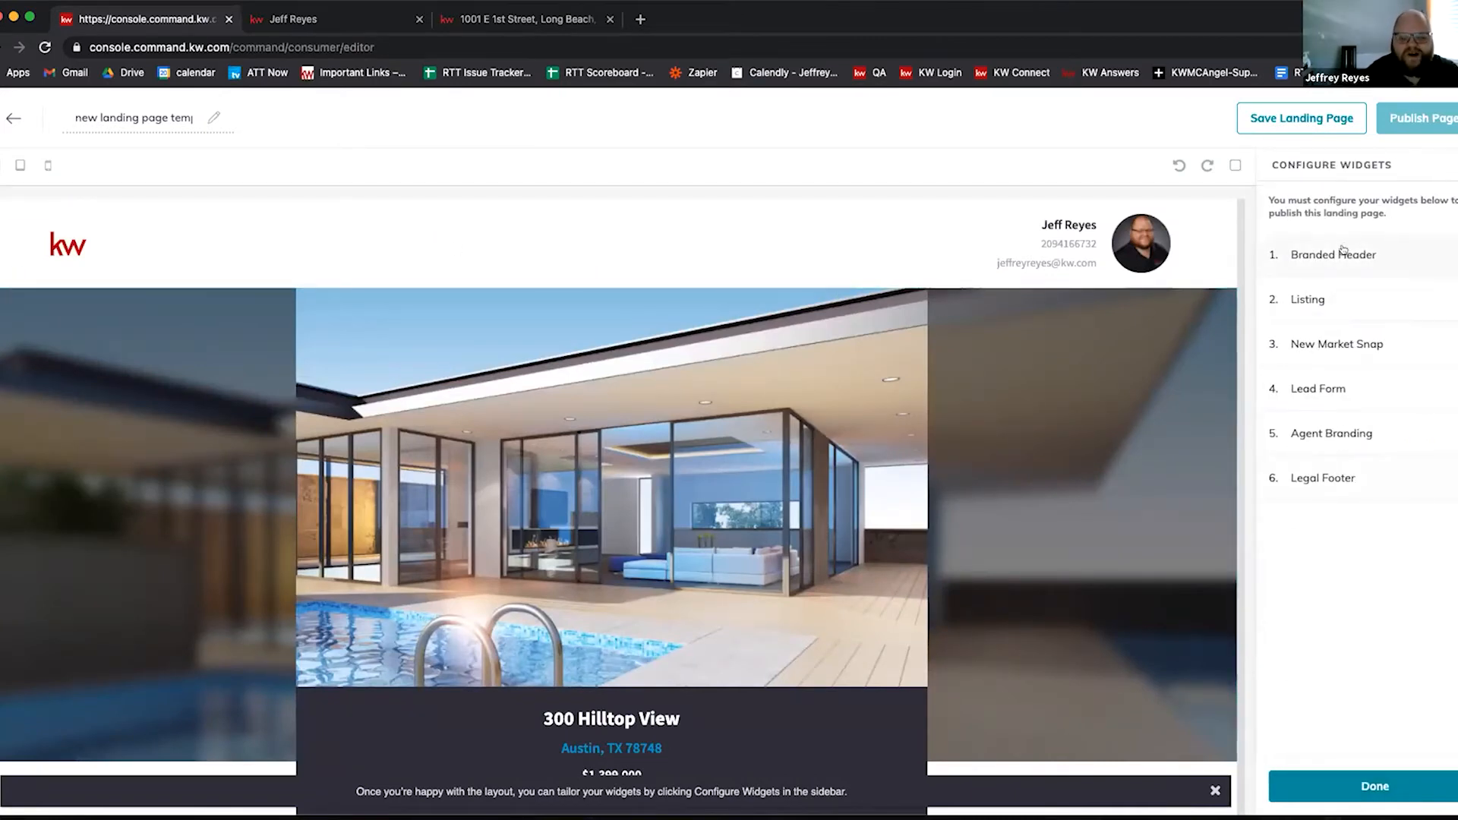
pyautogui.click(1343, 253)
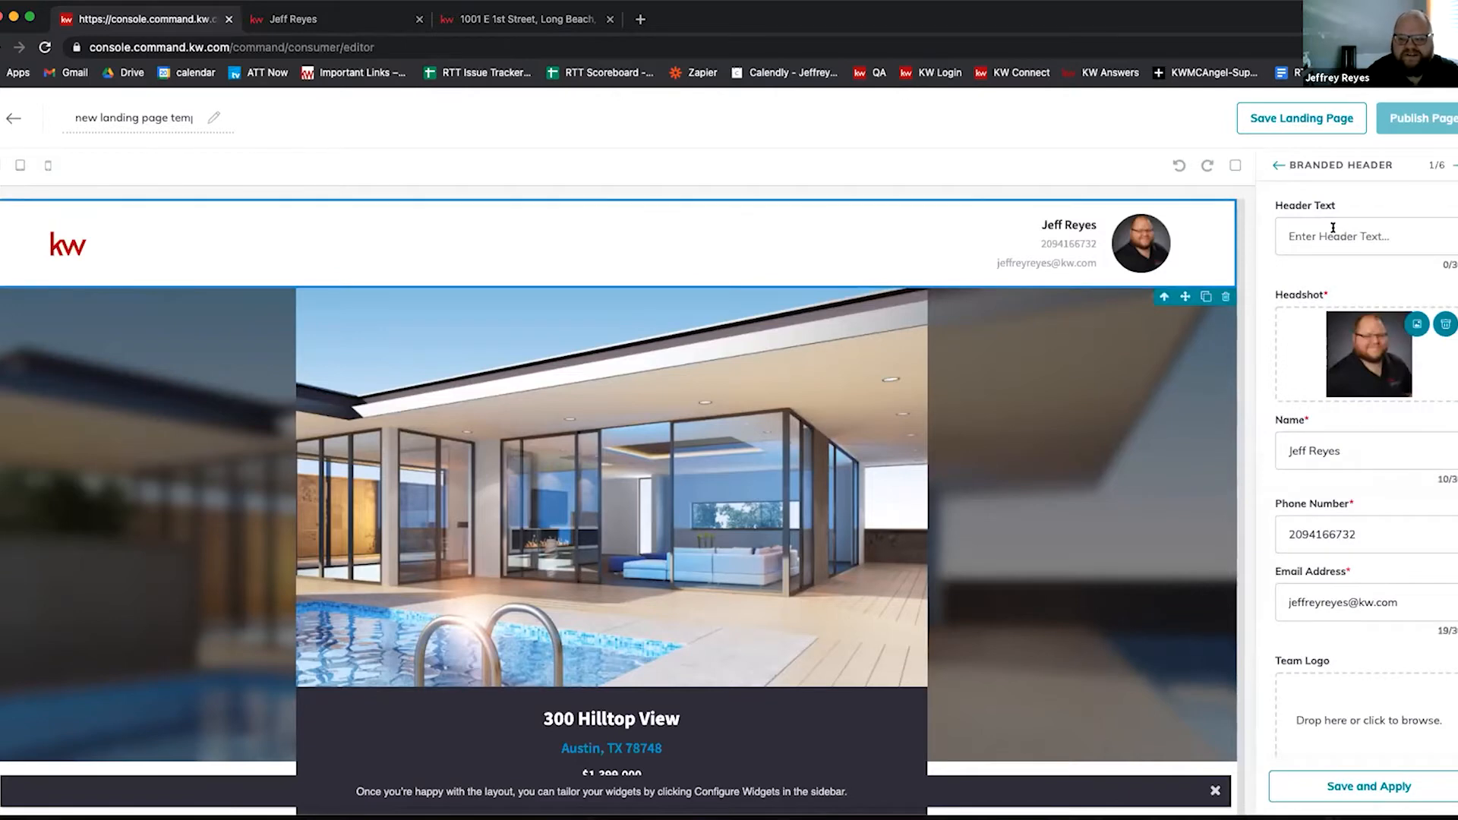
pyautogui.scroll(-1, 1389, 516)
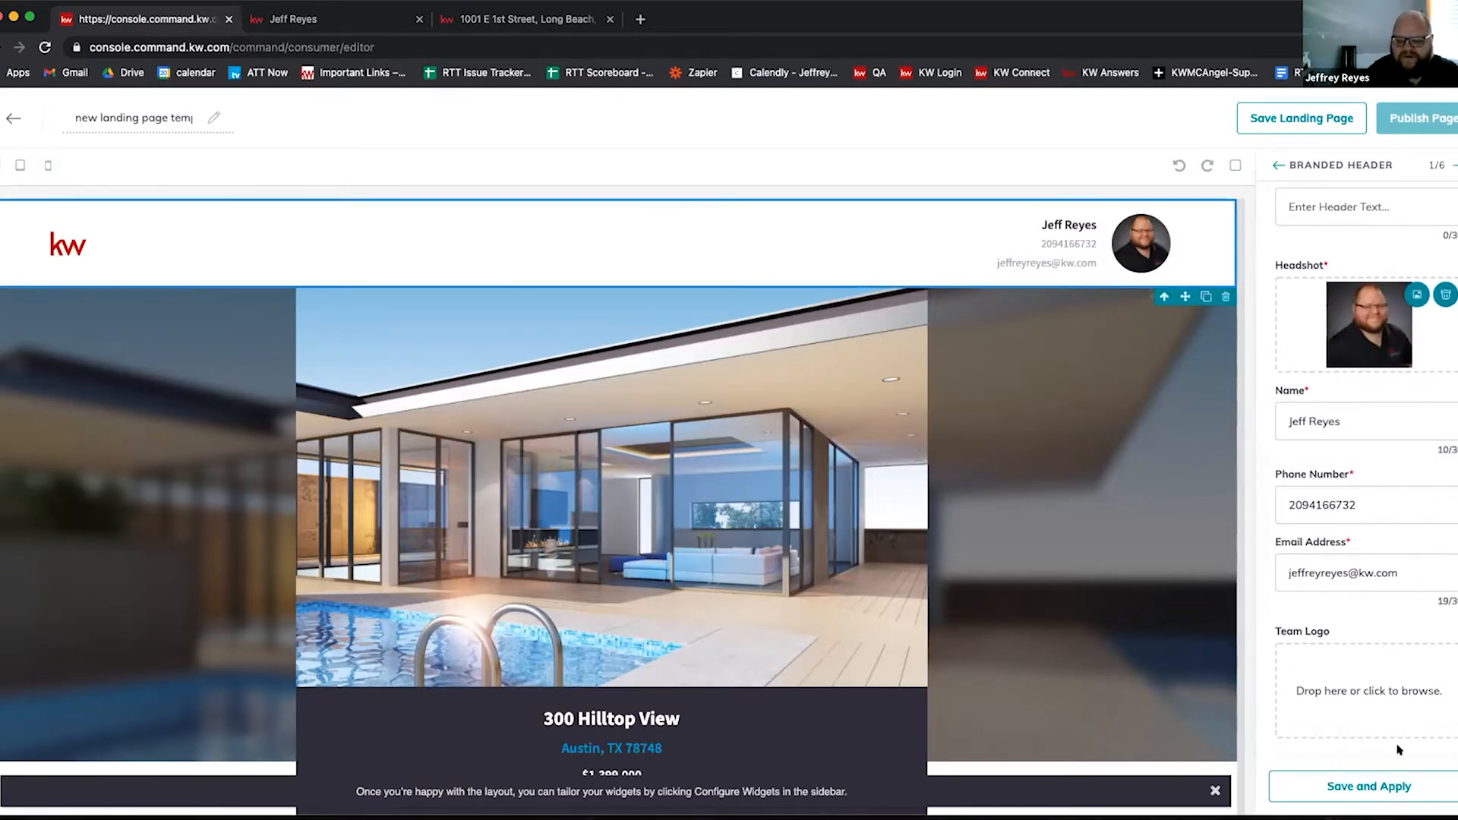
pyautogui.click(1453, 166)
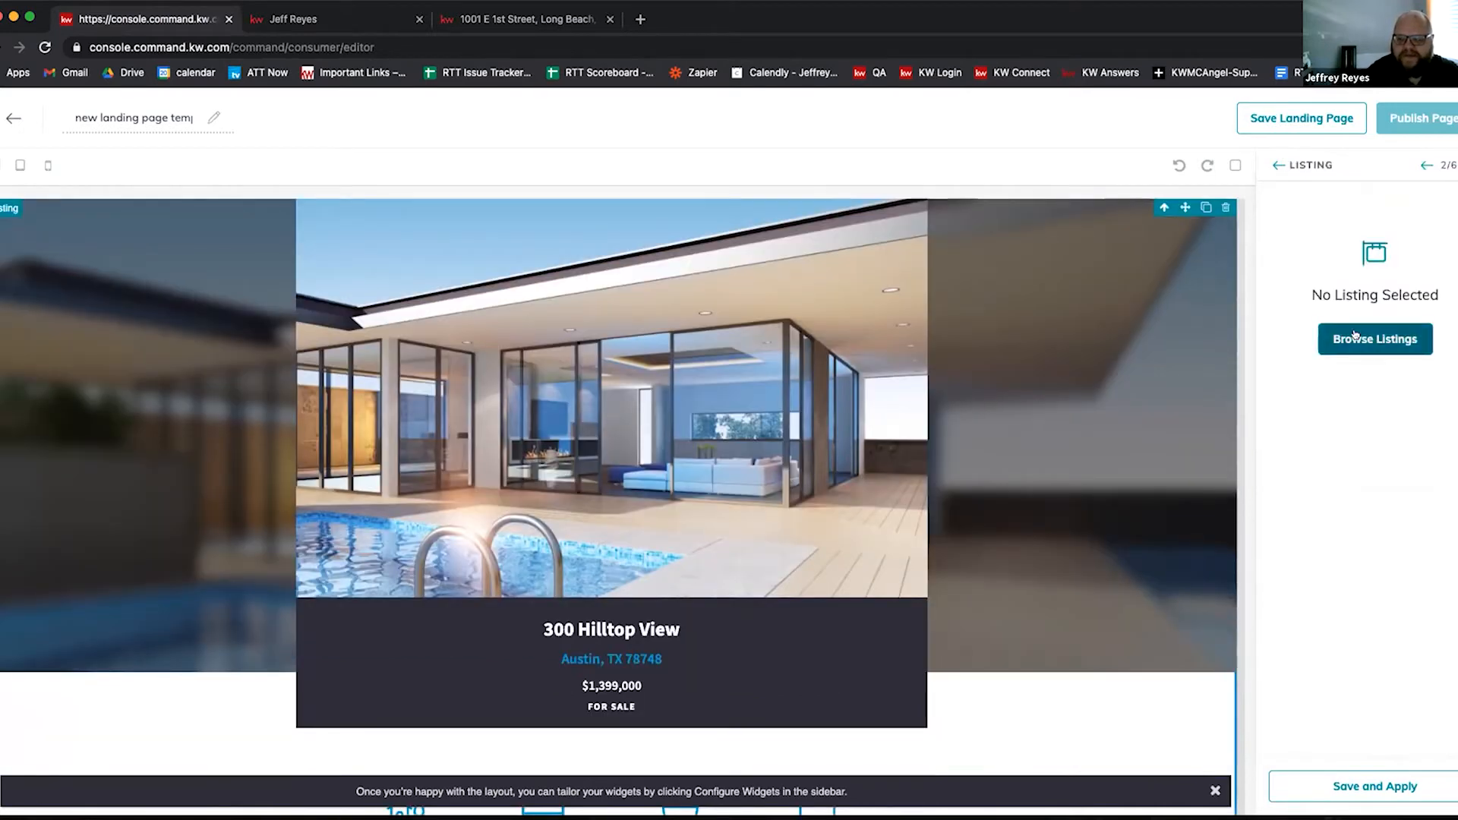
pyautogui.click(1356, 336)
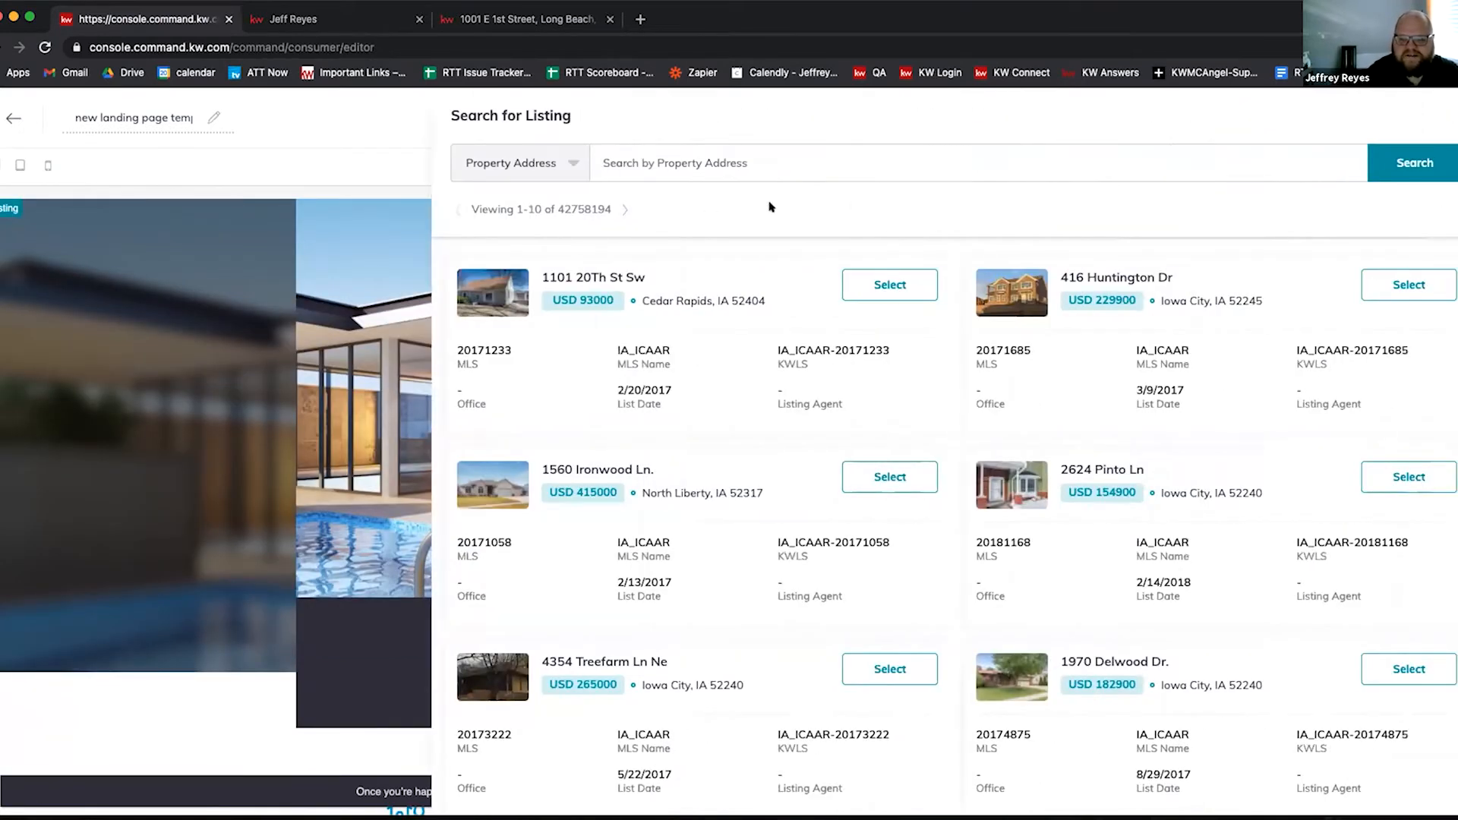
pyautogui.click(889, 285)
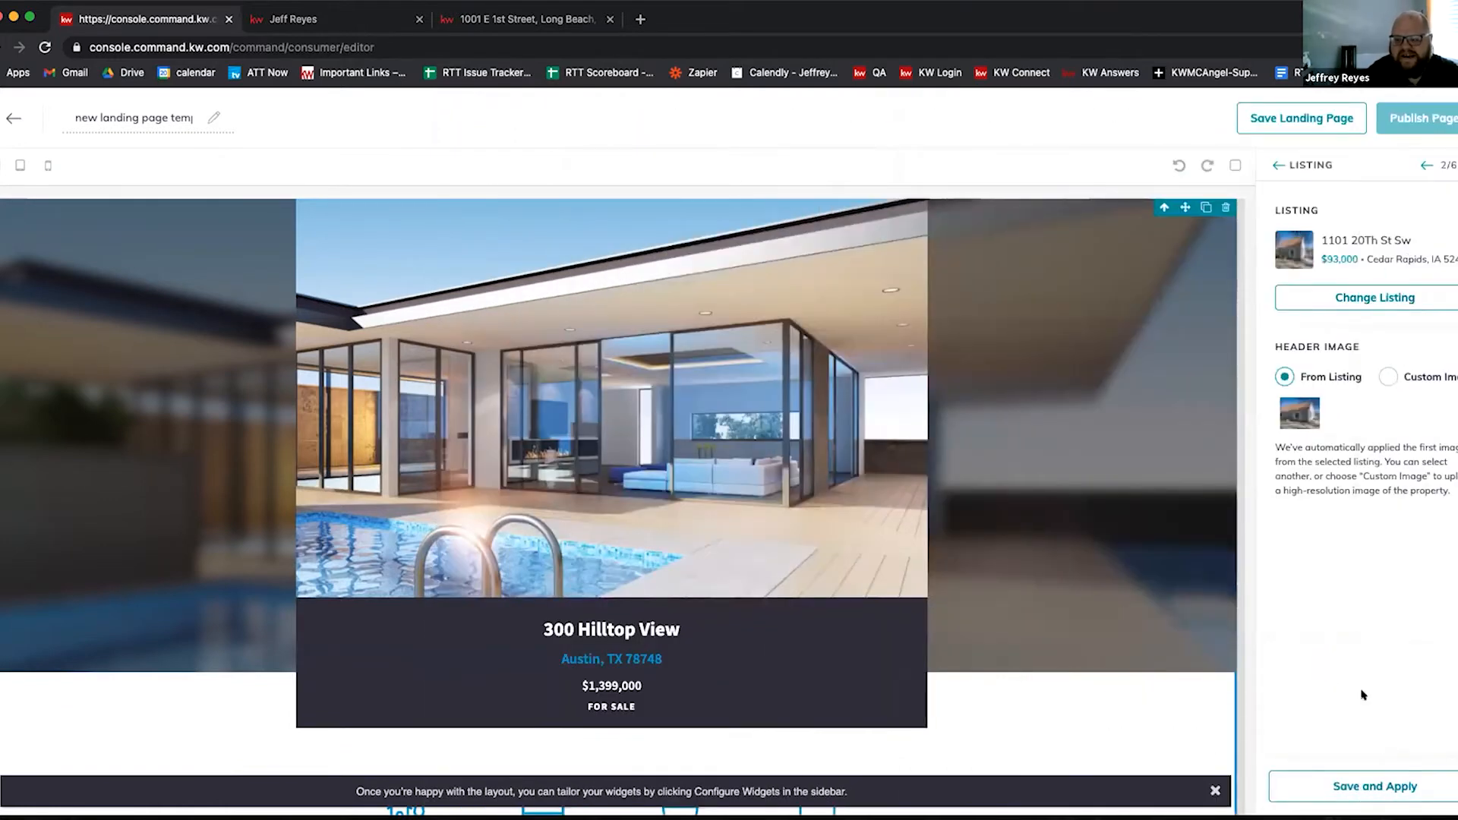
pyautogui.click(1387, 377)
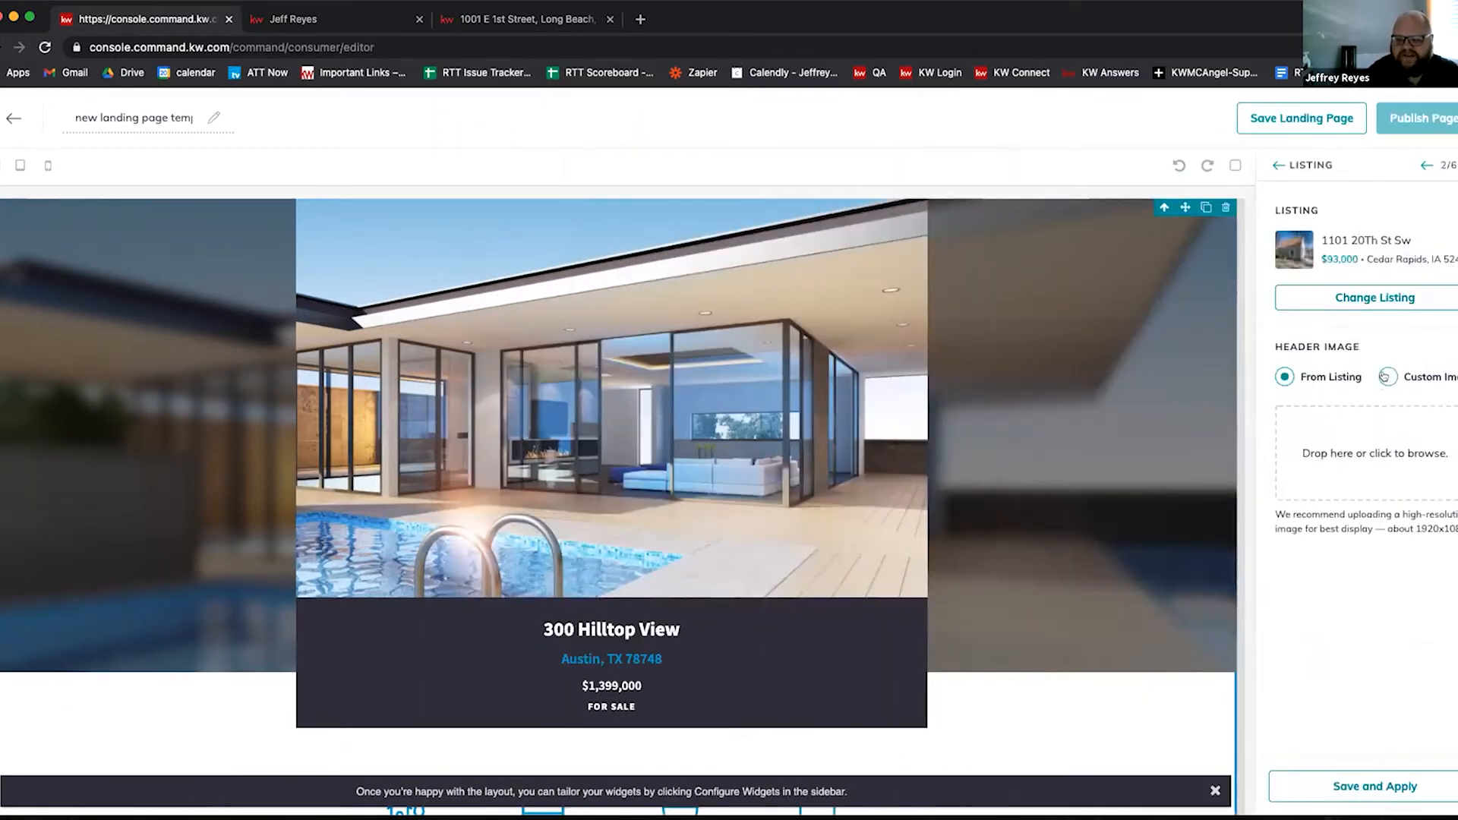
pyautogui.click(1285, 377)
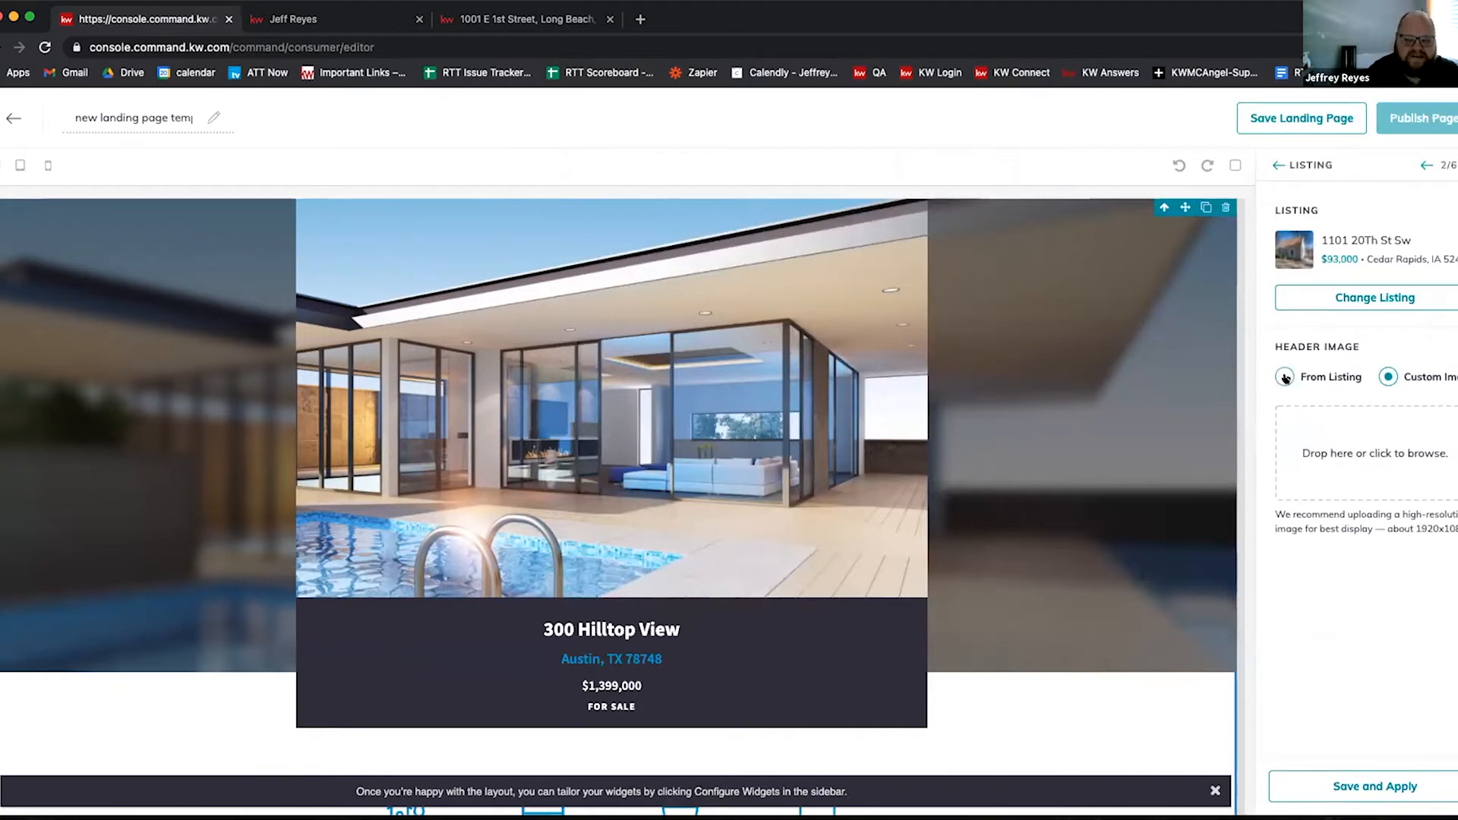
pyautogui.click(1365, 786)
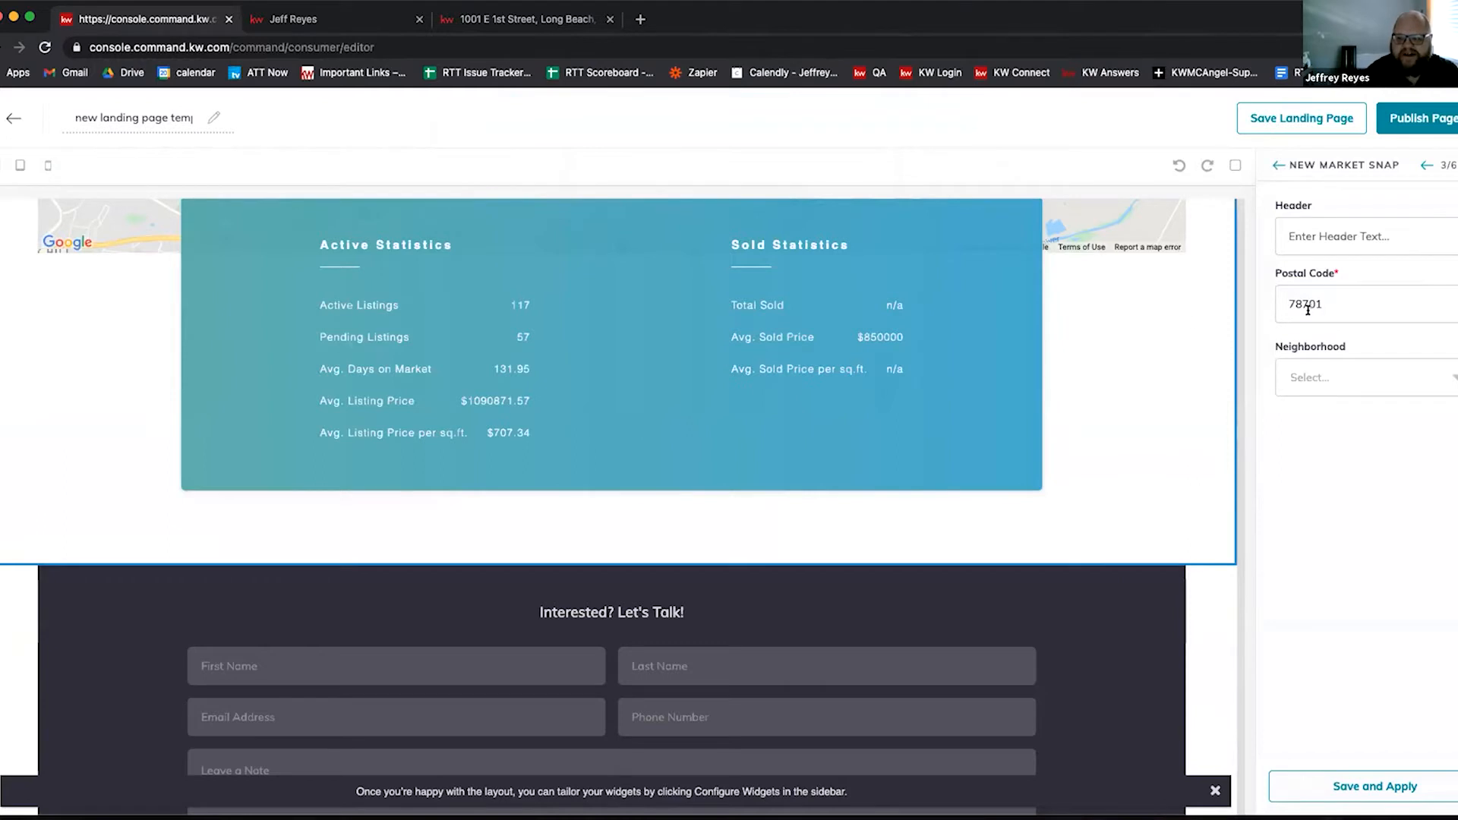
# Step: Replace the market snapshot's postal code 78701 with 90210, apply it, and exit the editor
pyautogui.click(1356, 305)
pyautogui.doubleClick(1307, 302)
pyautogui.write('90')
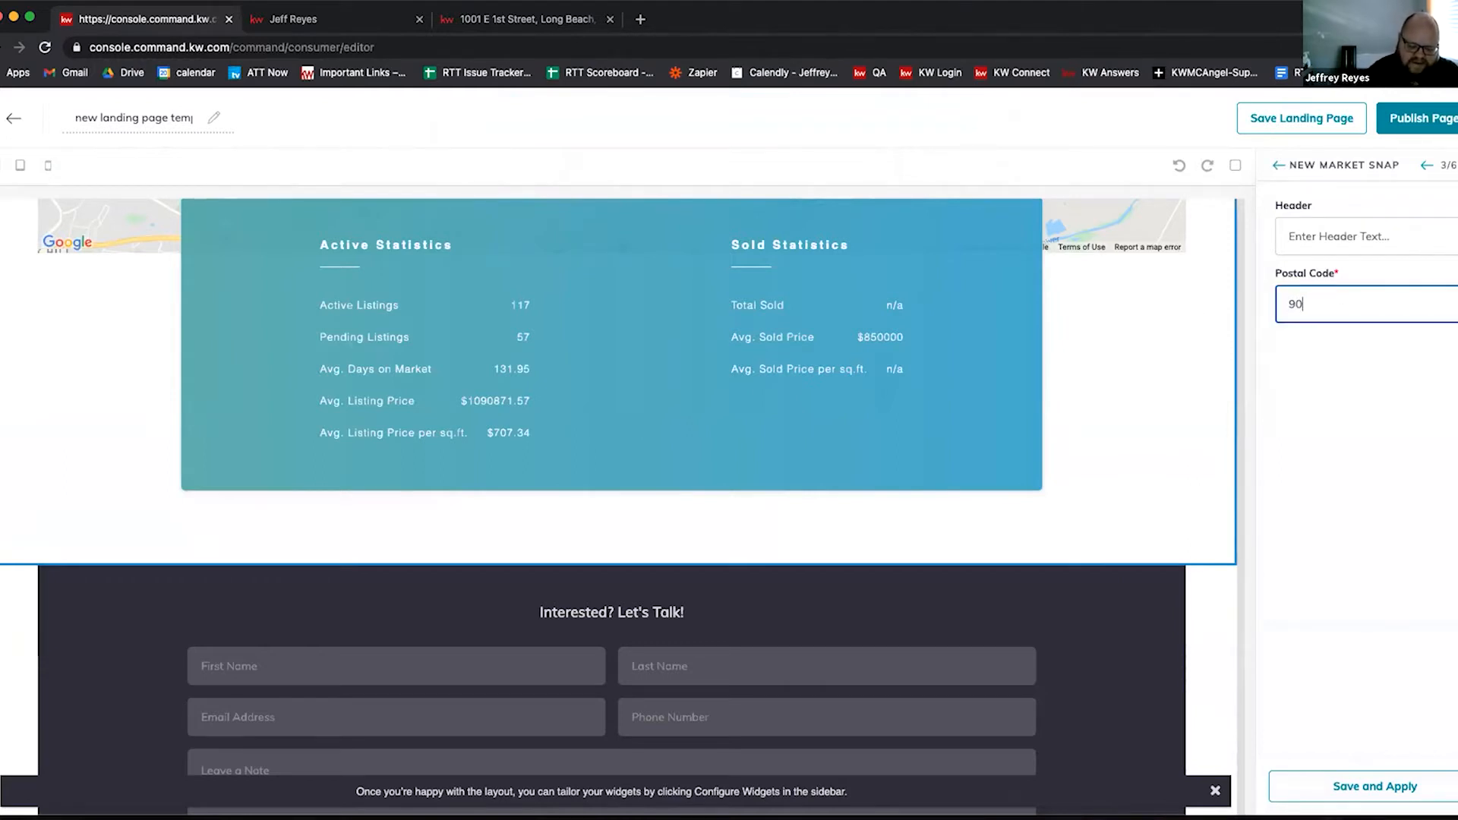
pyautogui.write('210')
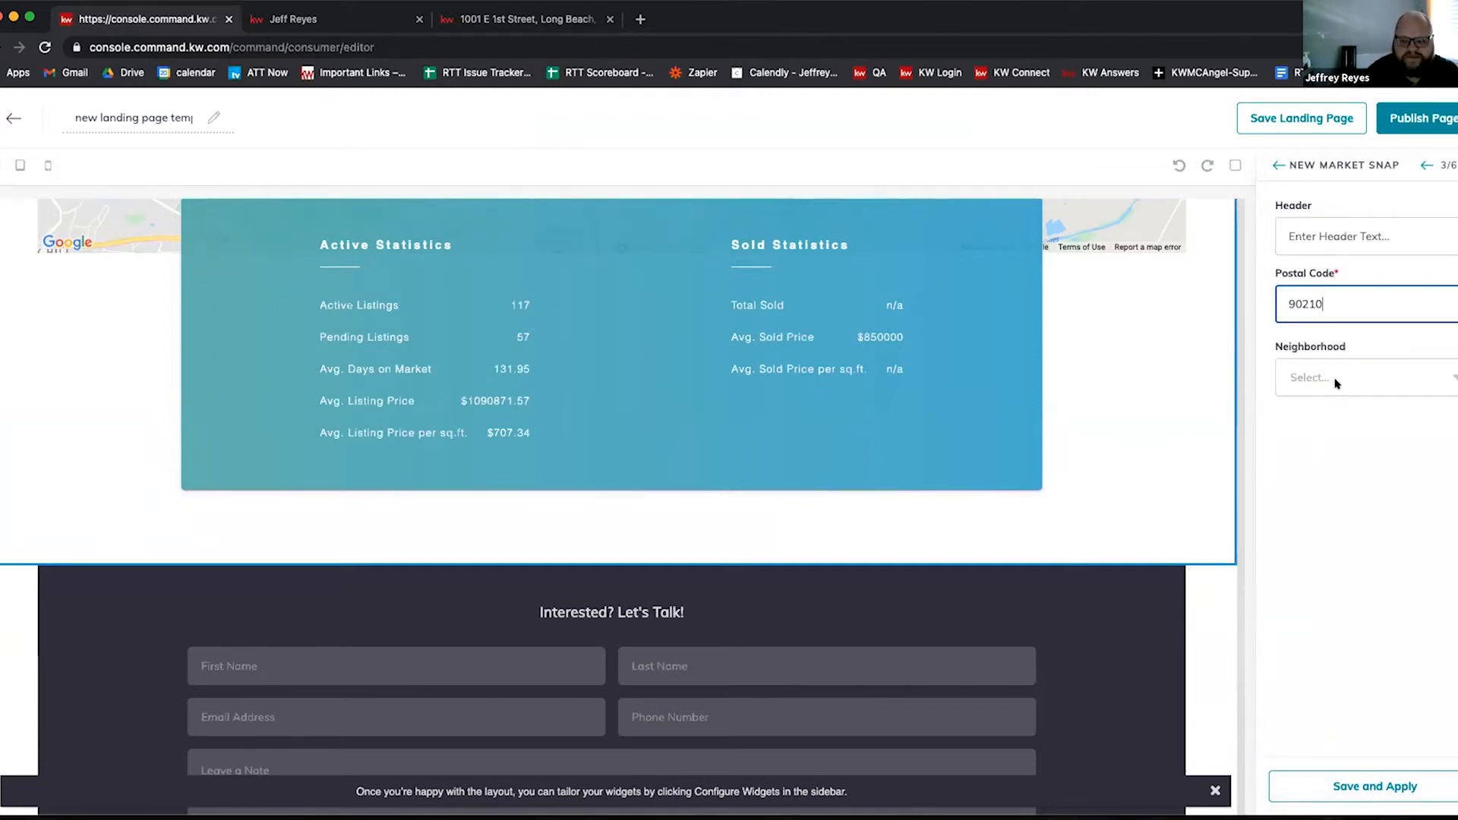
pyautogui.click(1359, 785)
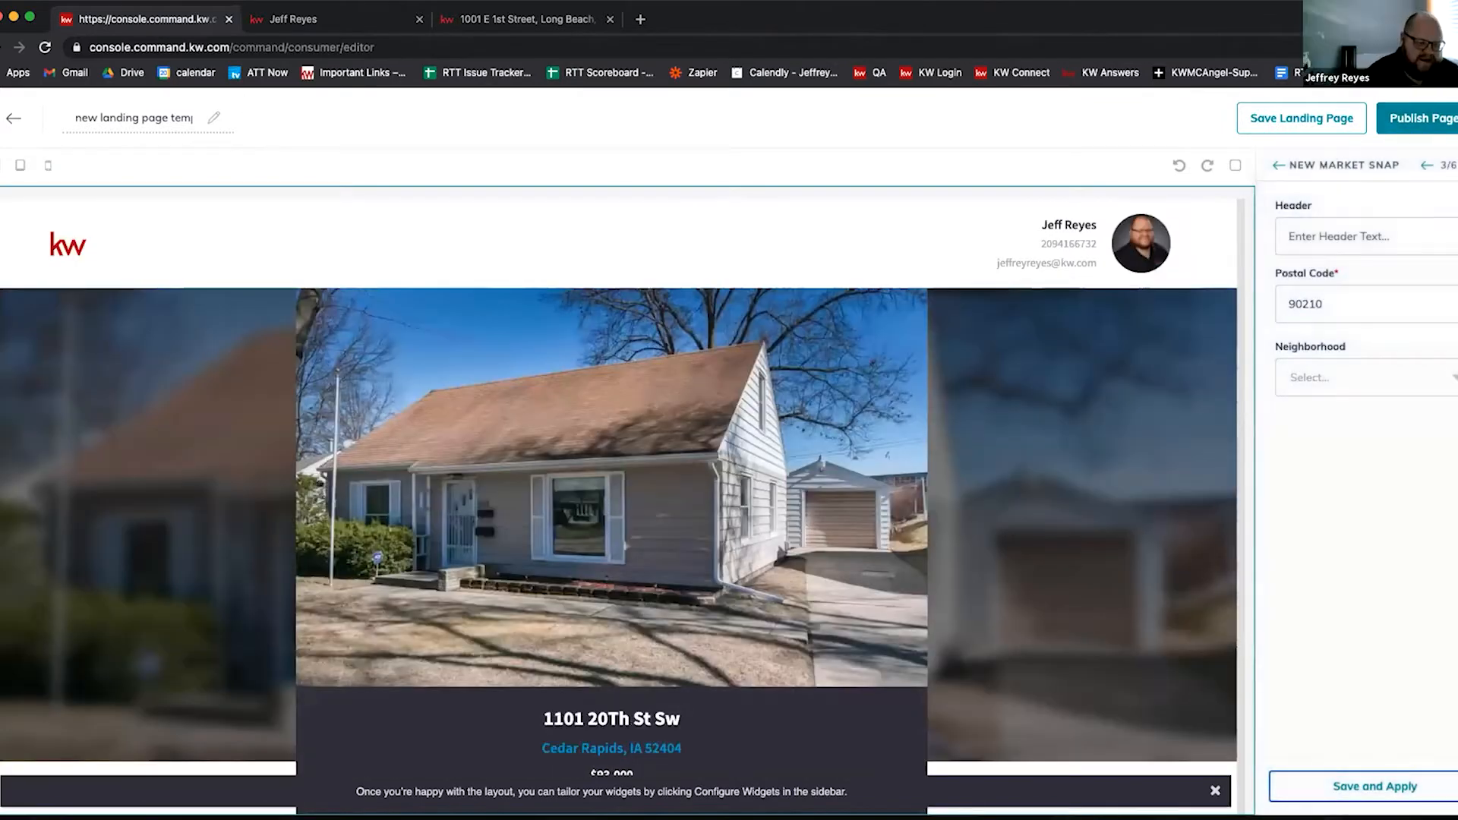
pyautogui.click(13, 118)
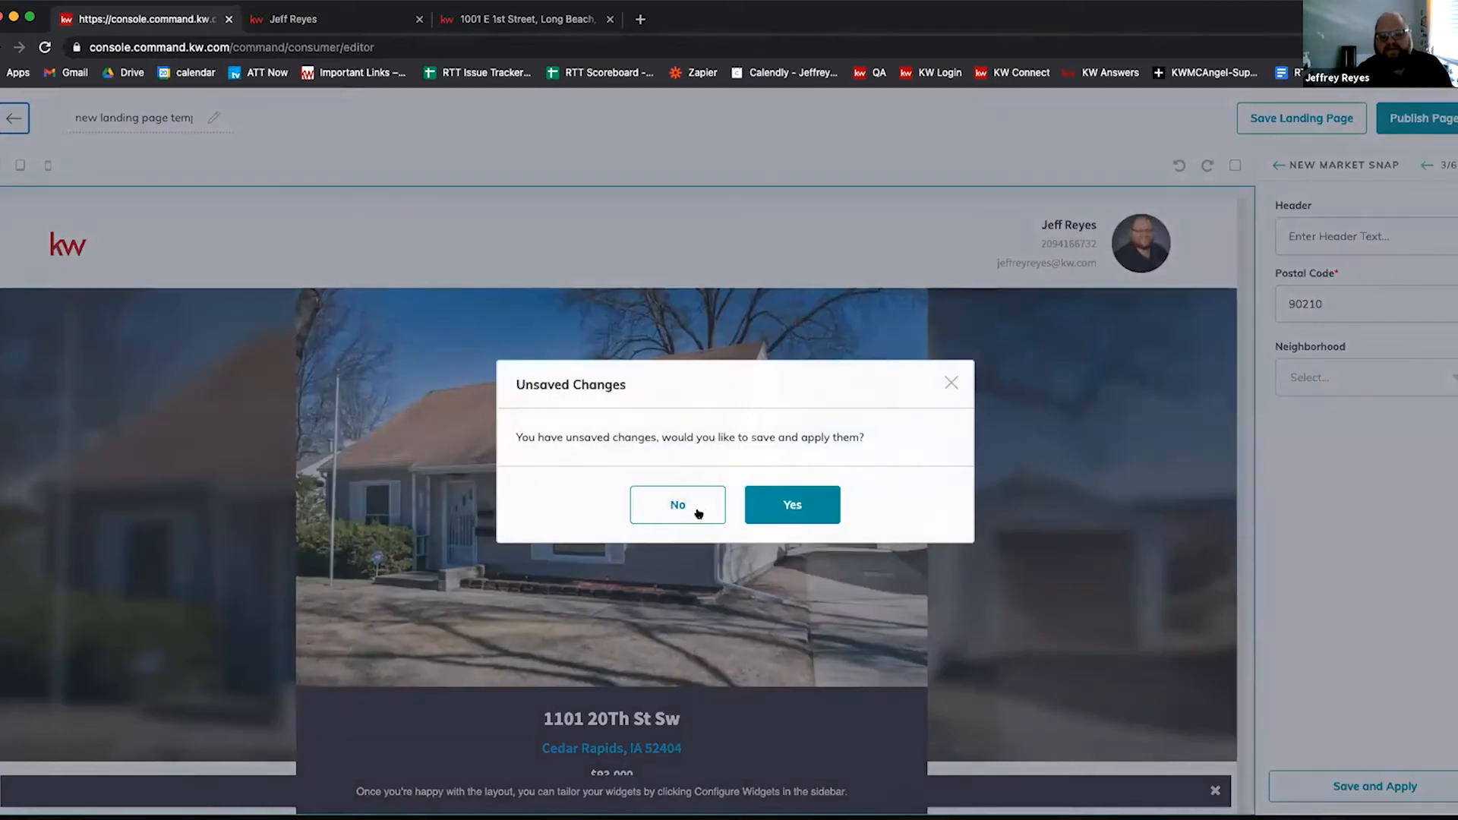
# Step: Save the unsaved template changes, then open the live 95336 Market Snapshot page
pyautogui.click(791, 505)
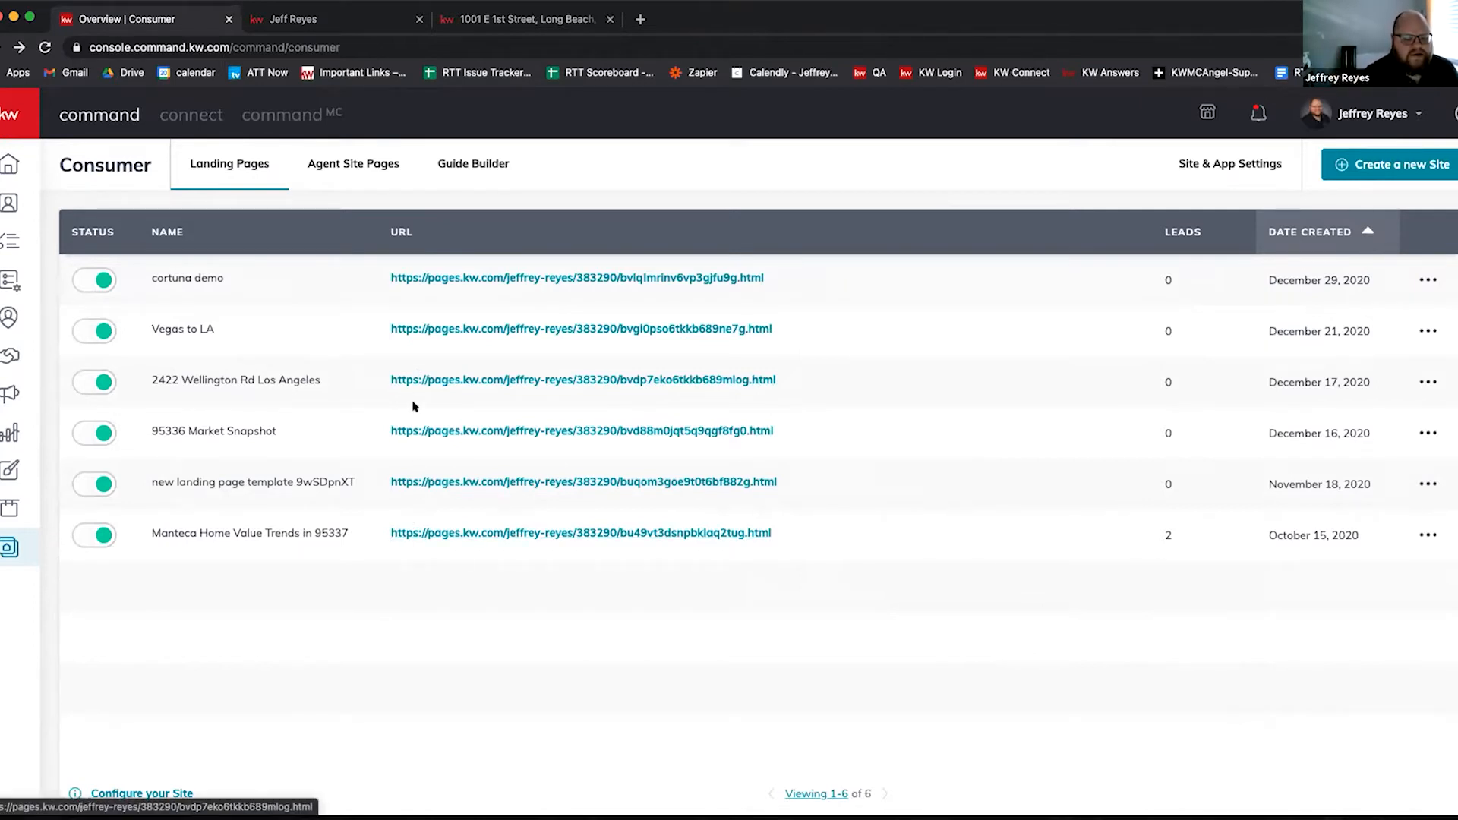
pyautogui.click(410, 428)
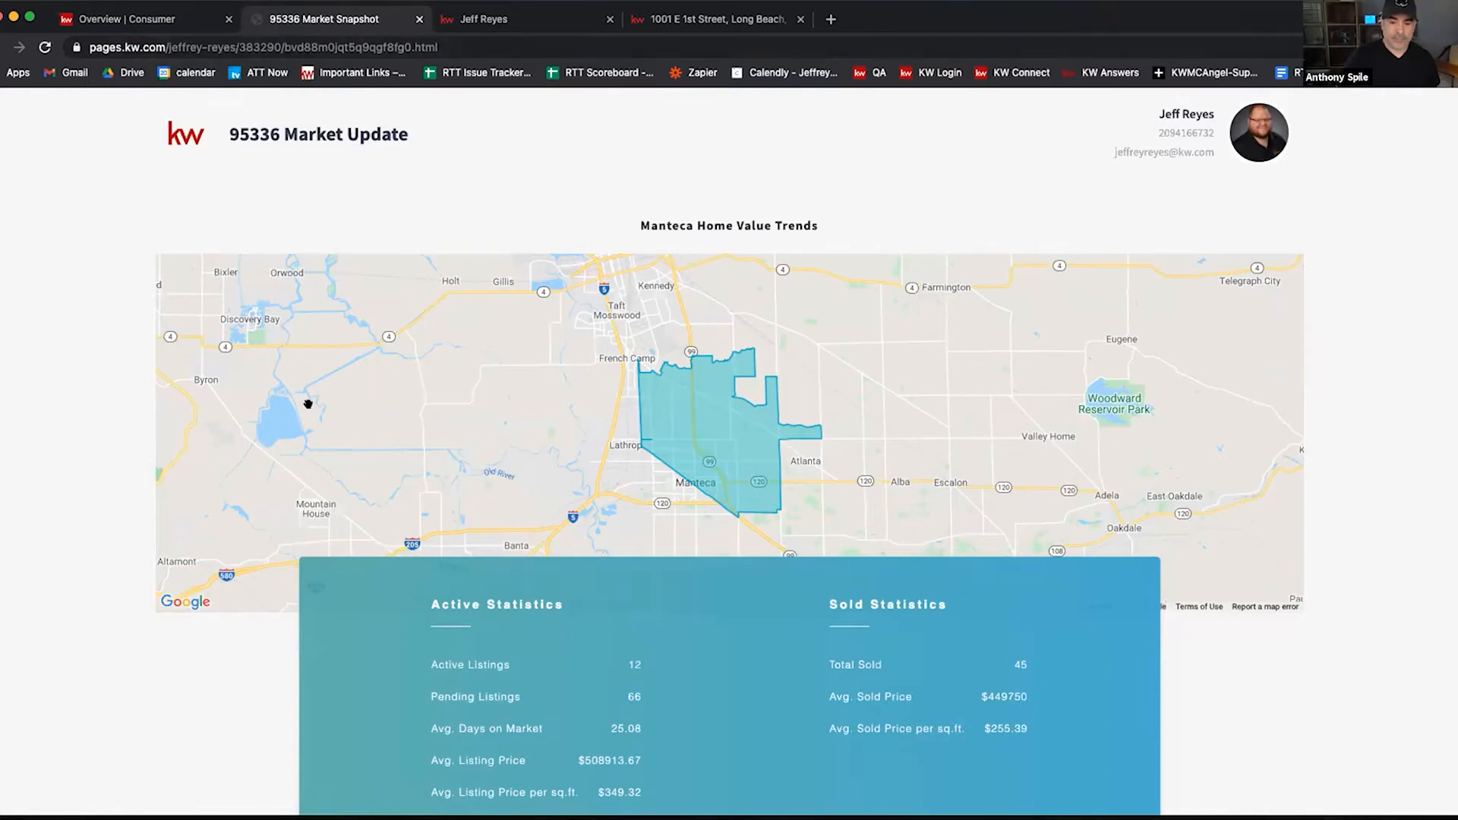
# Step: Scroll through the live 95336 Market Update page, then return to the Overview | Consumer tab
pyautogui.scroll(-10, 319, 406)
pyautogui.scroll(-2, 463, 430)
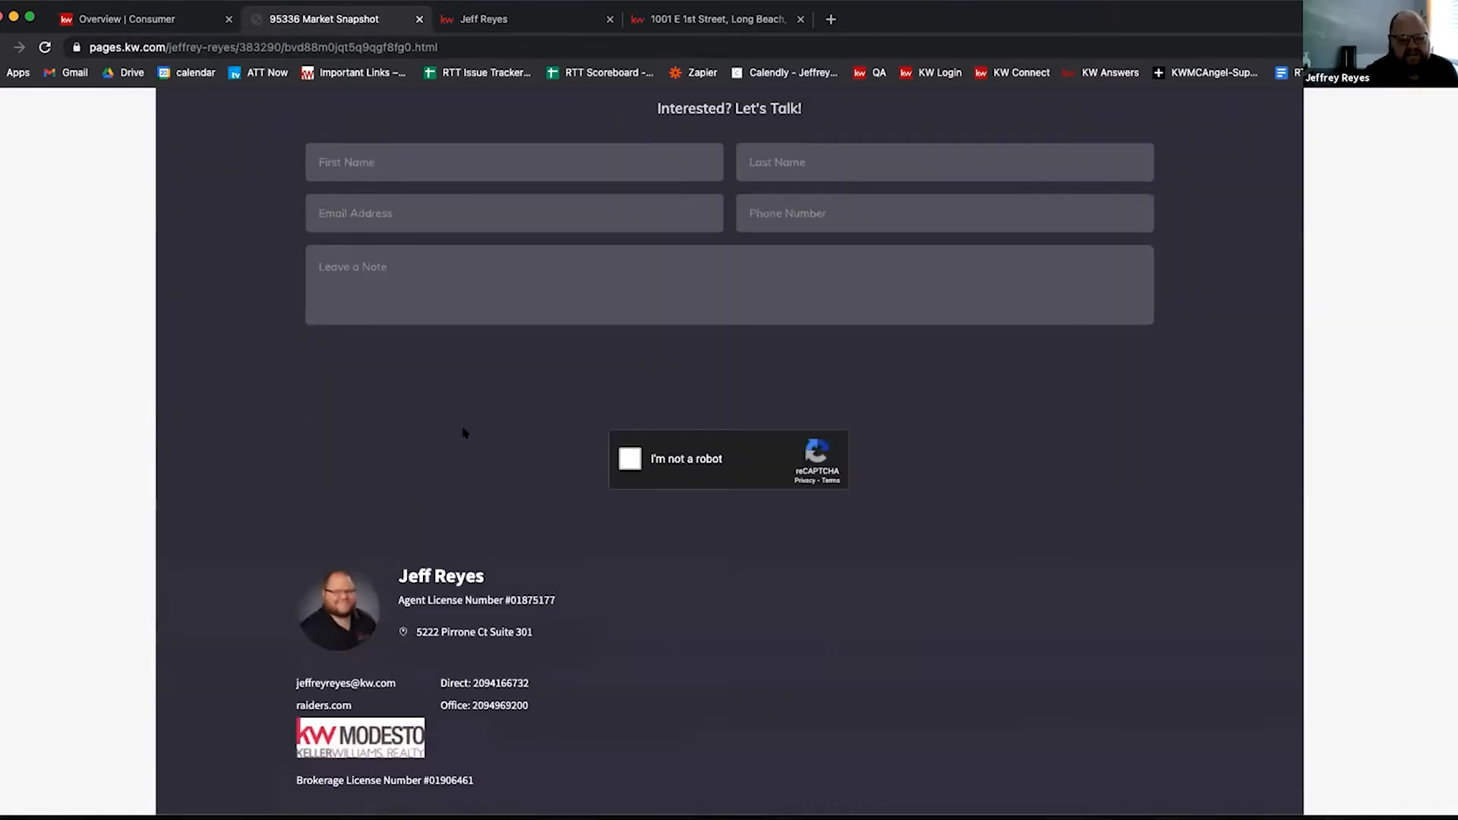
pyautogui.scroll(15, 463, 430)
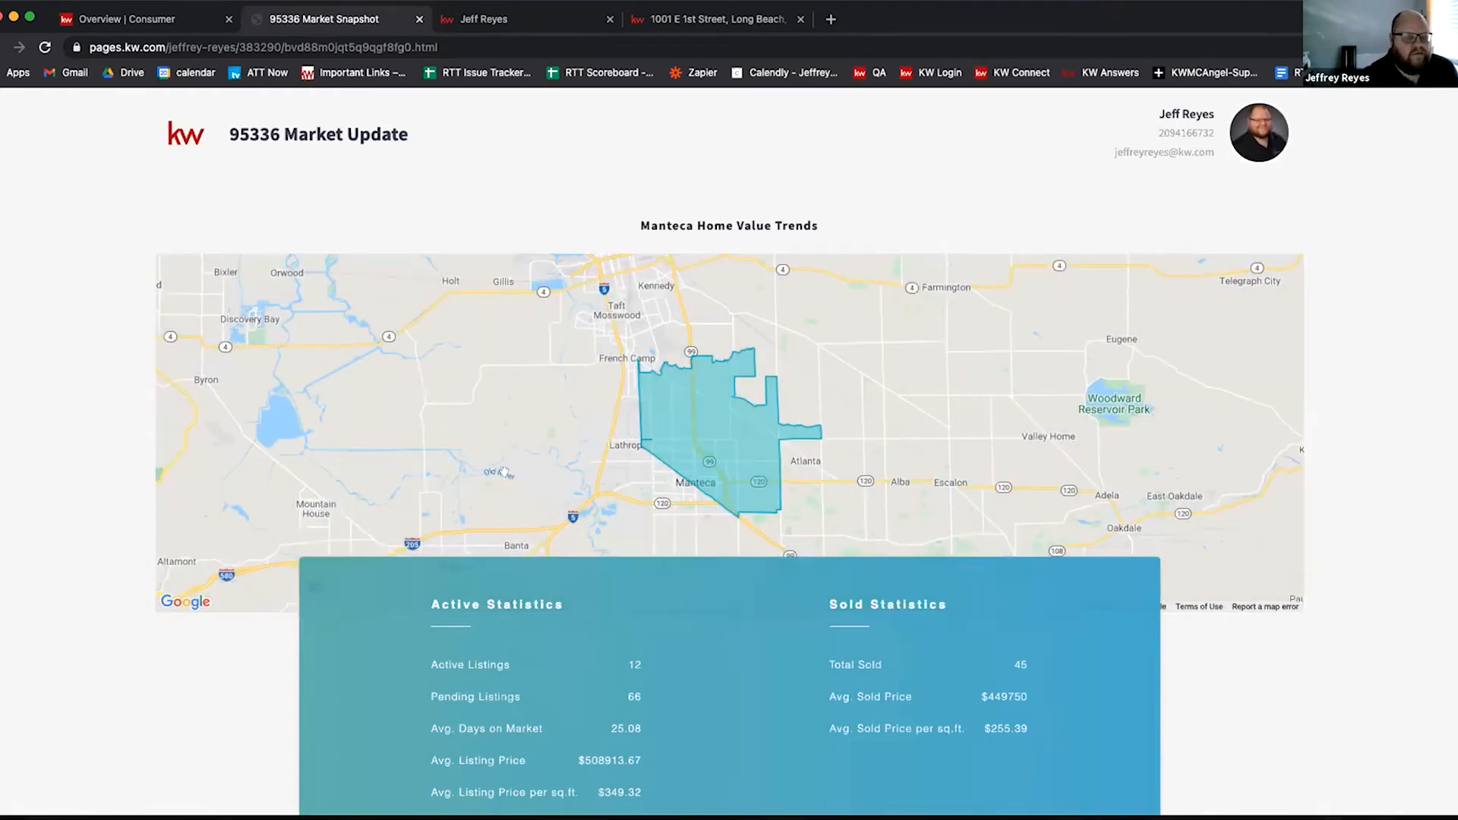
pyautogui.scroll(-3, 497, 465)
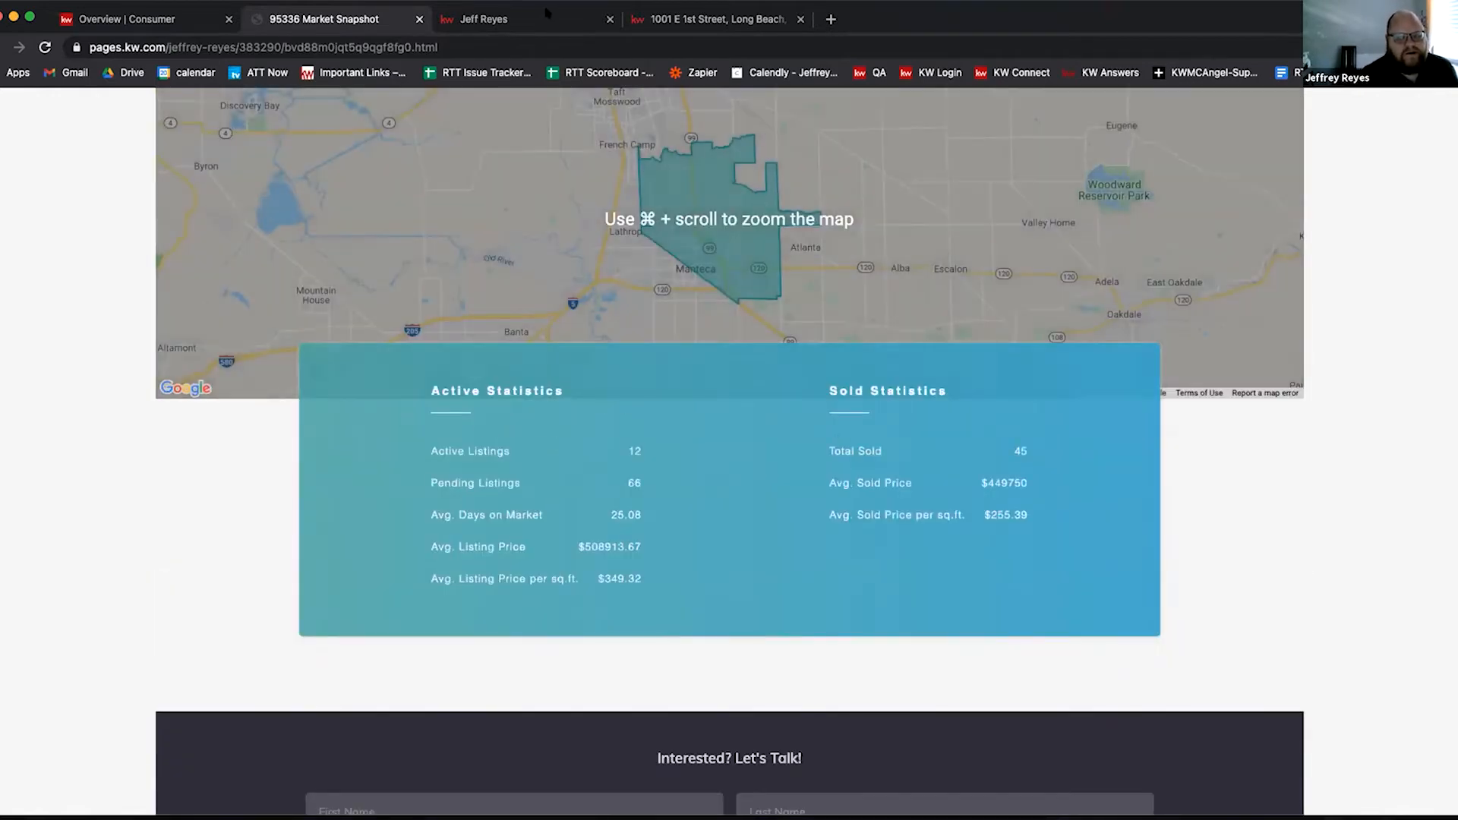
pyautogui.click(144, 19)
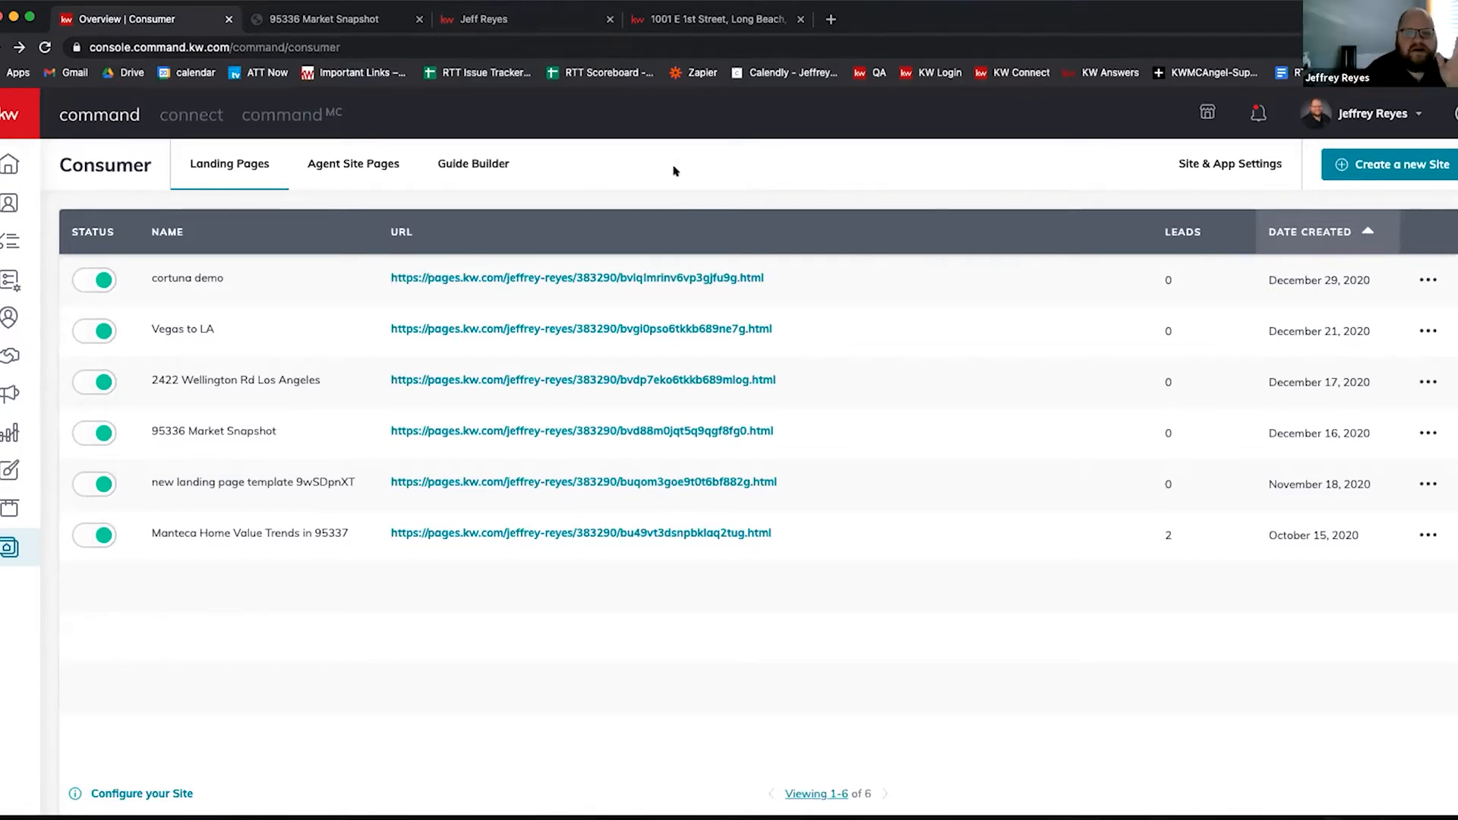
# Step: Open a new Chrome tab and load KW Answers from the bookmarks bar
pyautogui.click(831, 19)
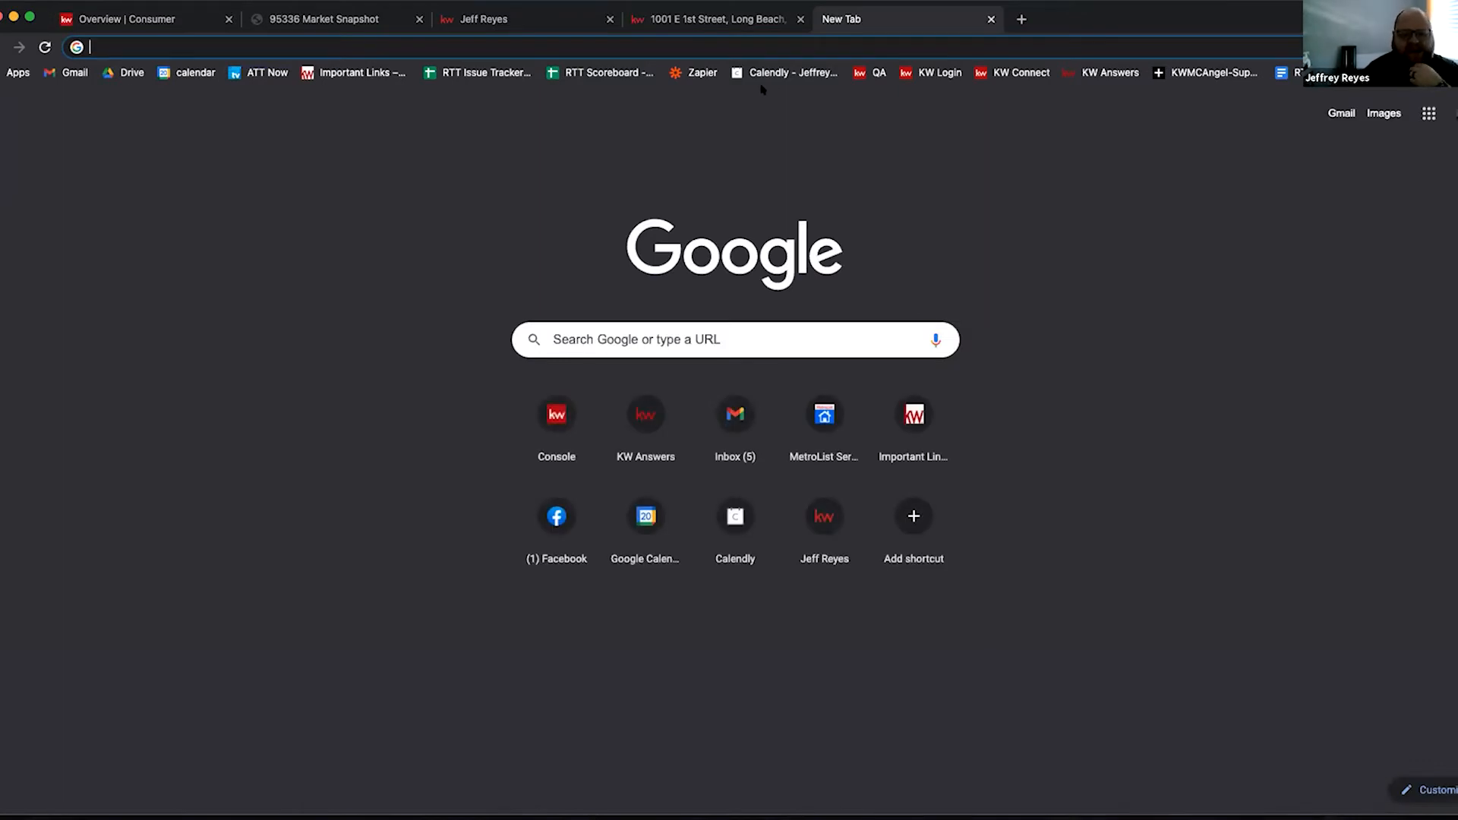
pyautogui.click(1101, 72)
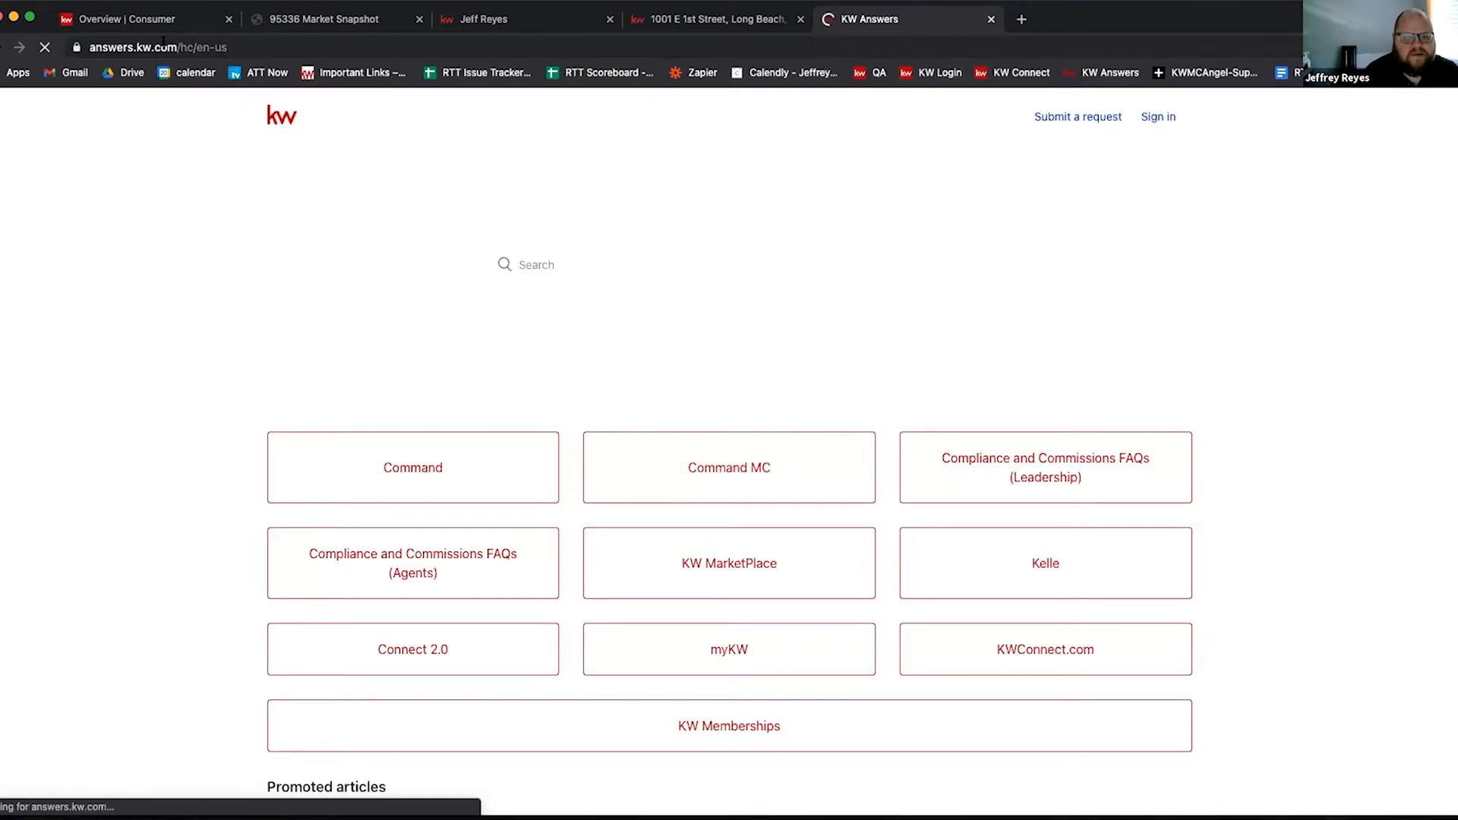
# Step: Copy the KW Answers web address and open the Command help category
pyautogui.click(172, 47)
pyautogui.rightClick(172, 47)
pyautogui.click(190, 179)
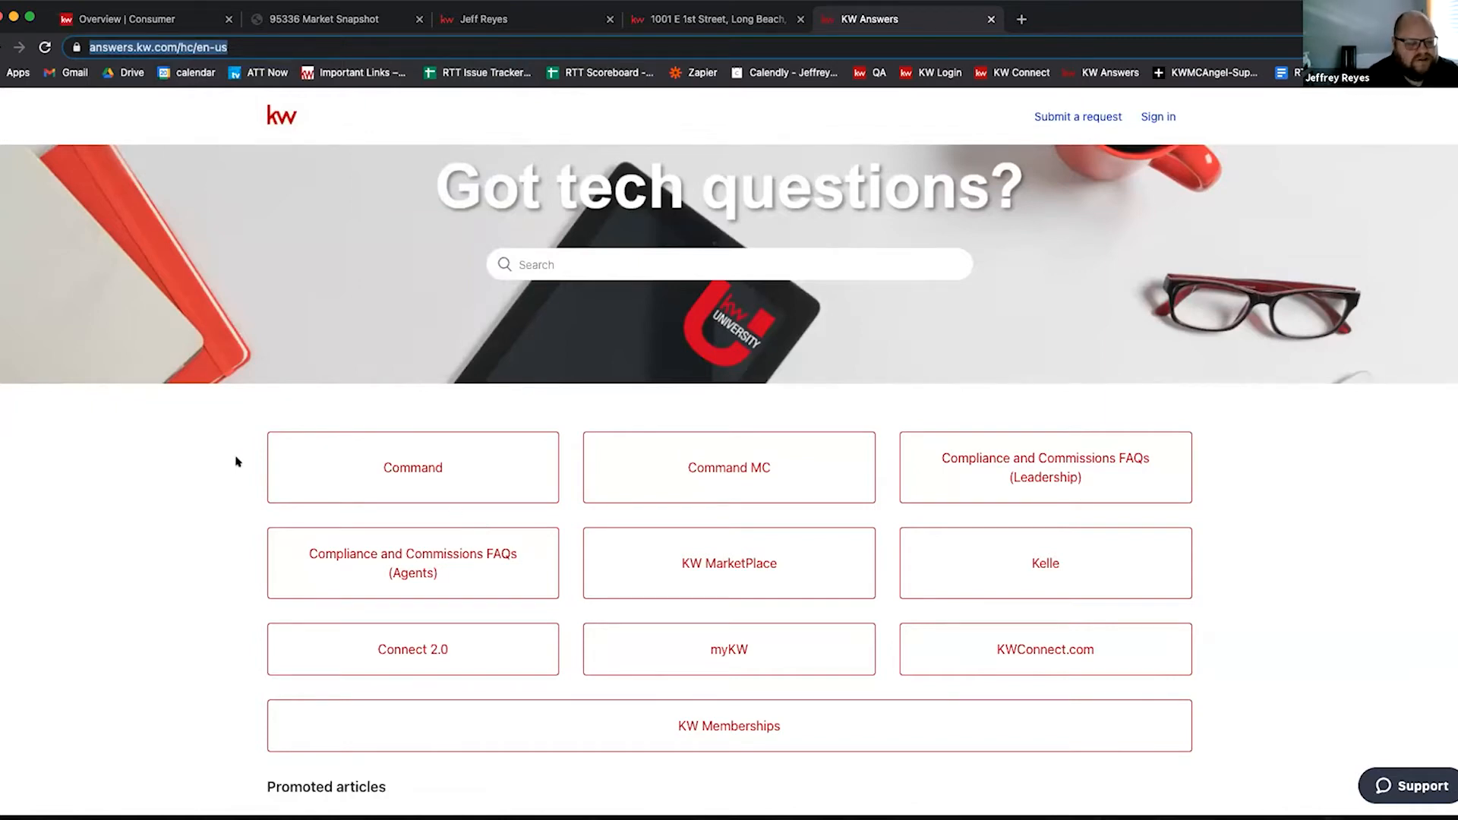
pyautogui.click(396, 469)
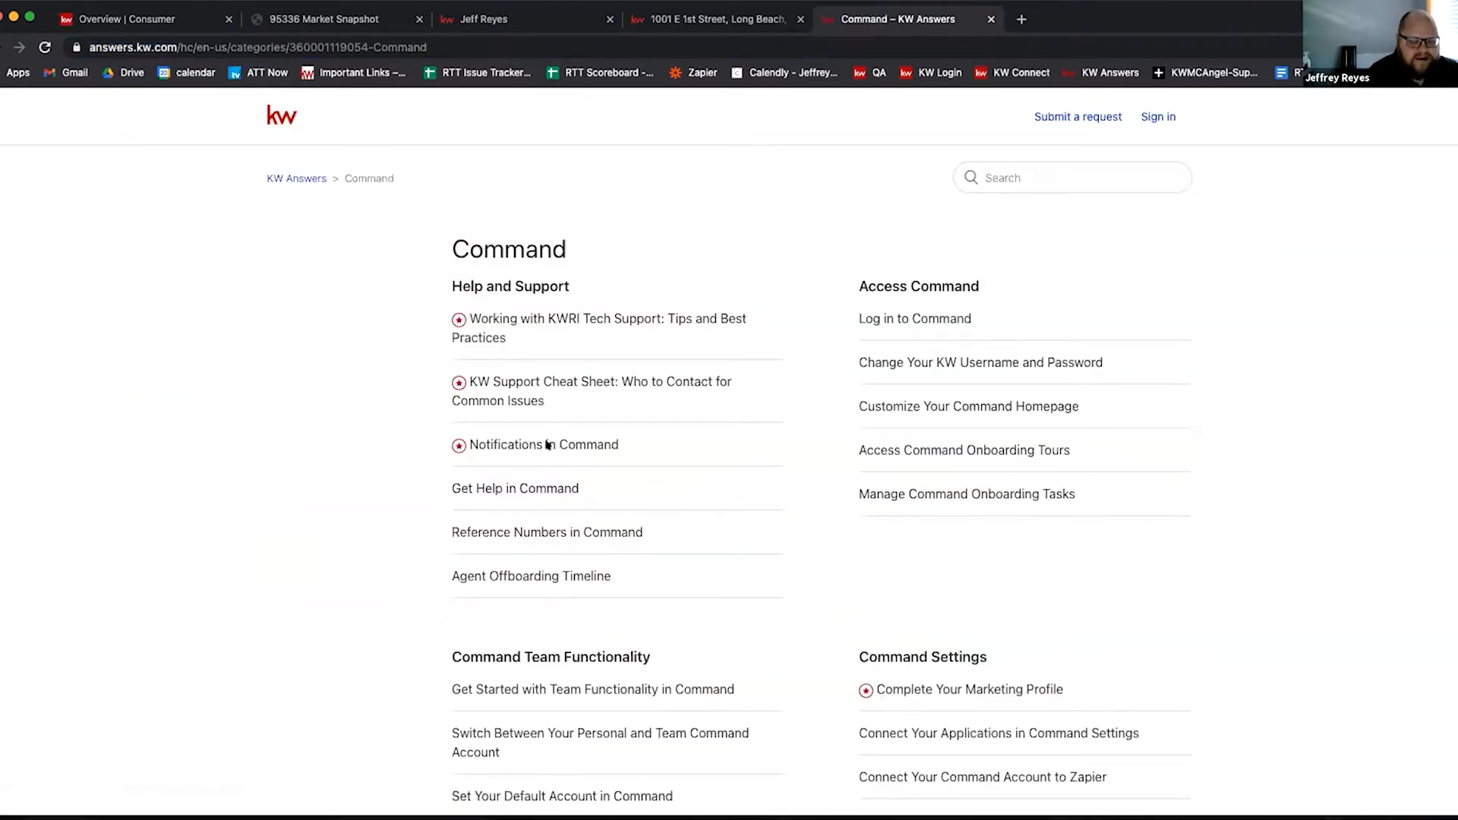
# Step: Search the help centre for 'landing page'
pyautogui.click(1018, 175)
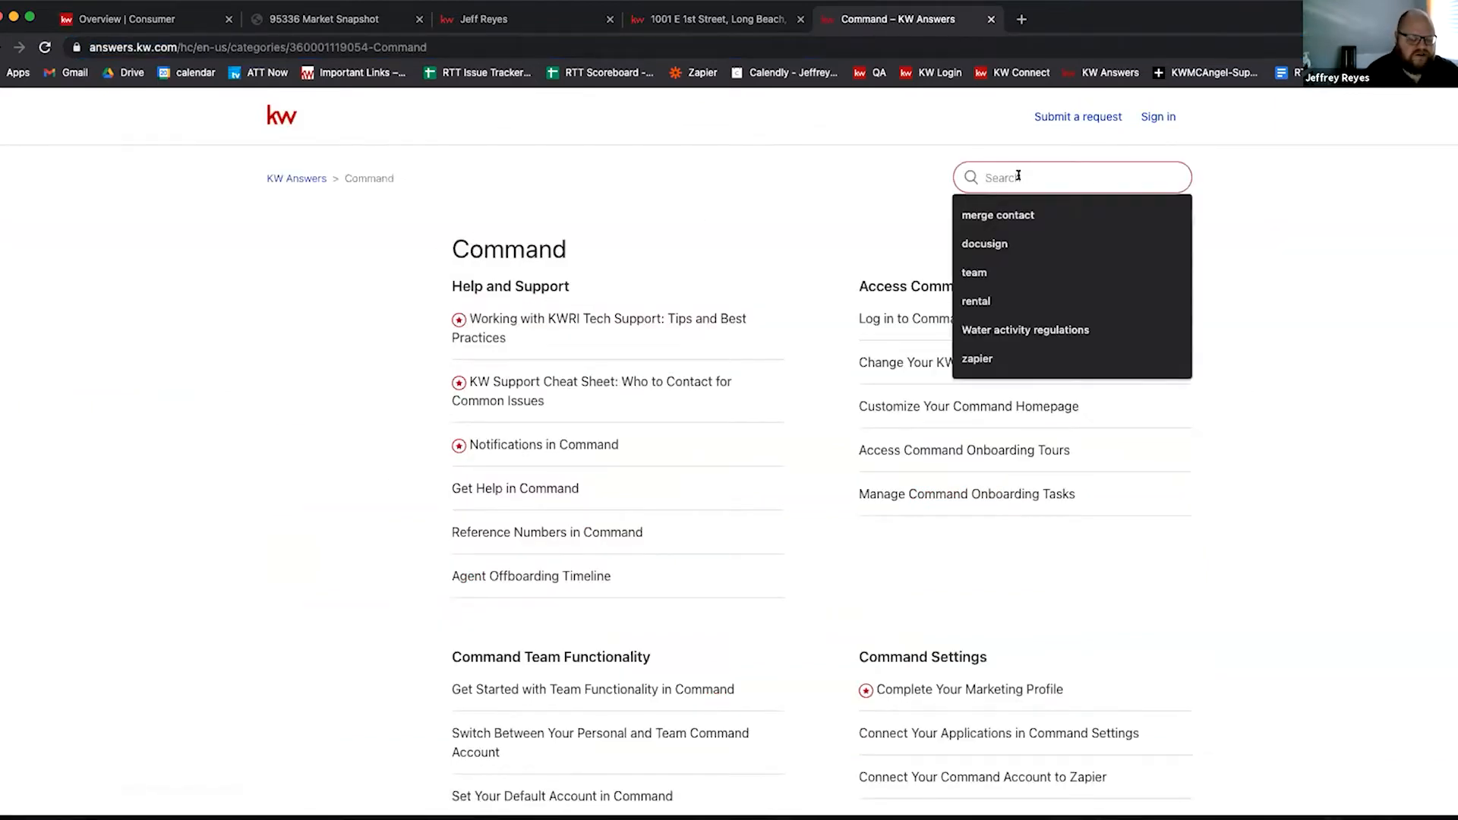
pyautogui.write('landing page')
pyautogui.press('Return')
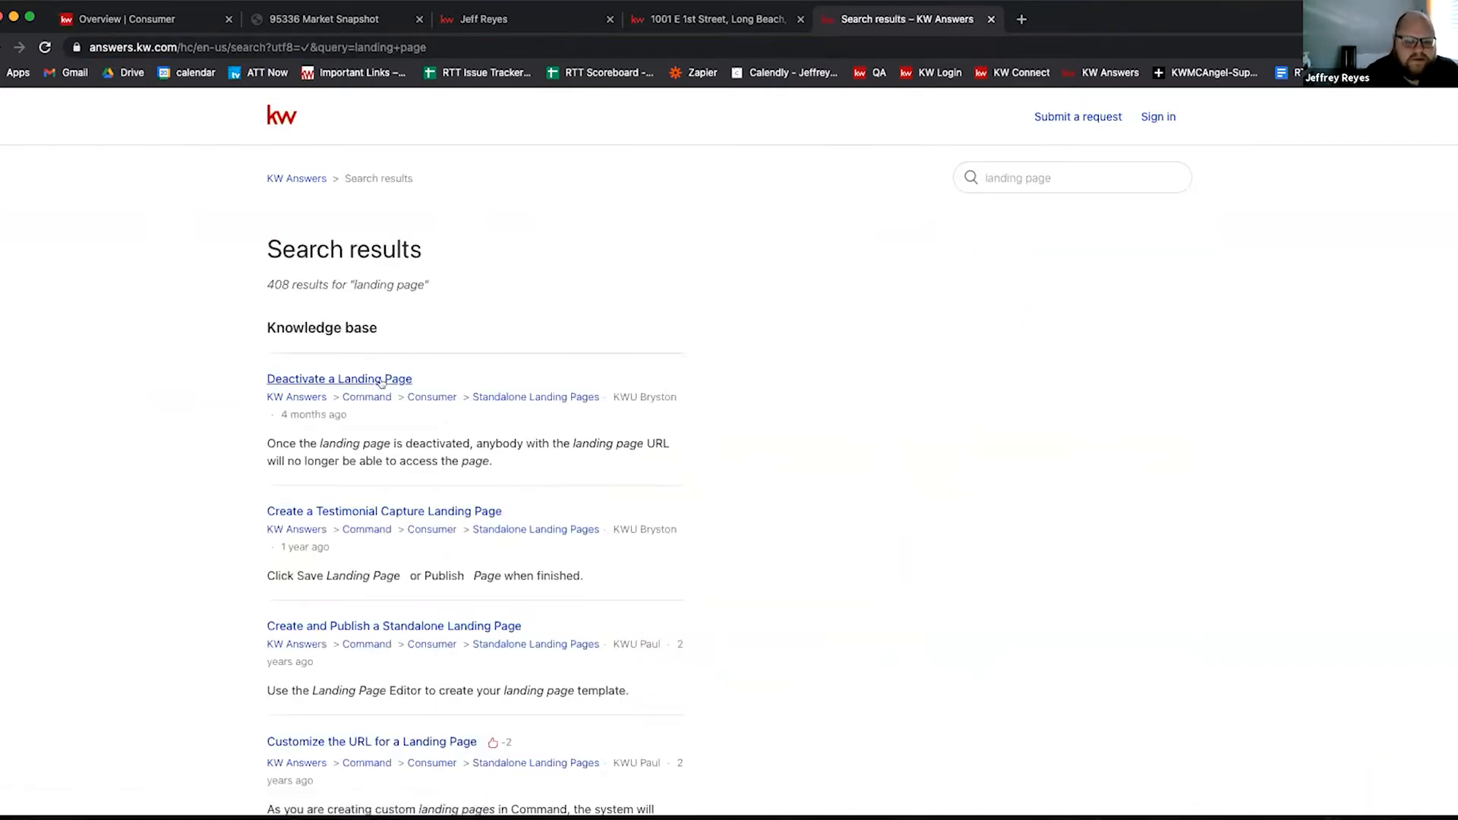
# Step: Open the 'Create a Testimonial Capture Landing Page' result, read its steps, and select its URL
pyautogui.scroll(-3, 364, 471)
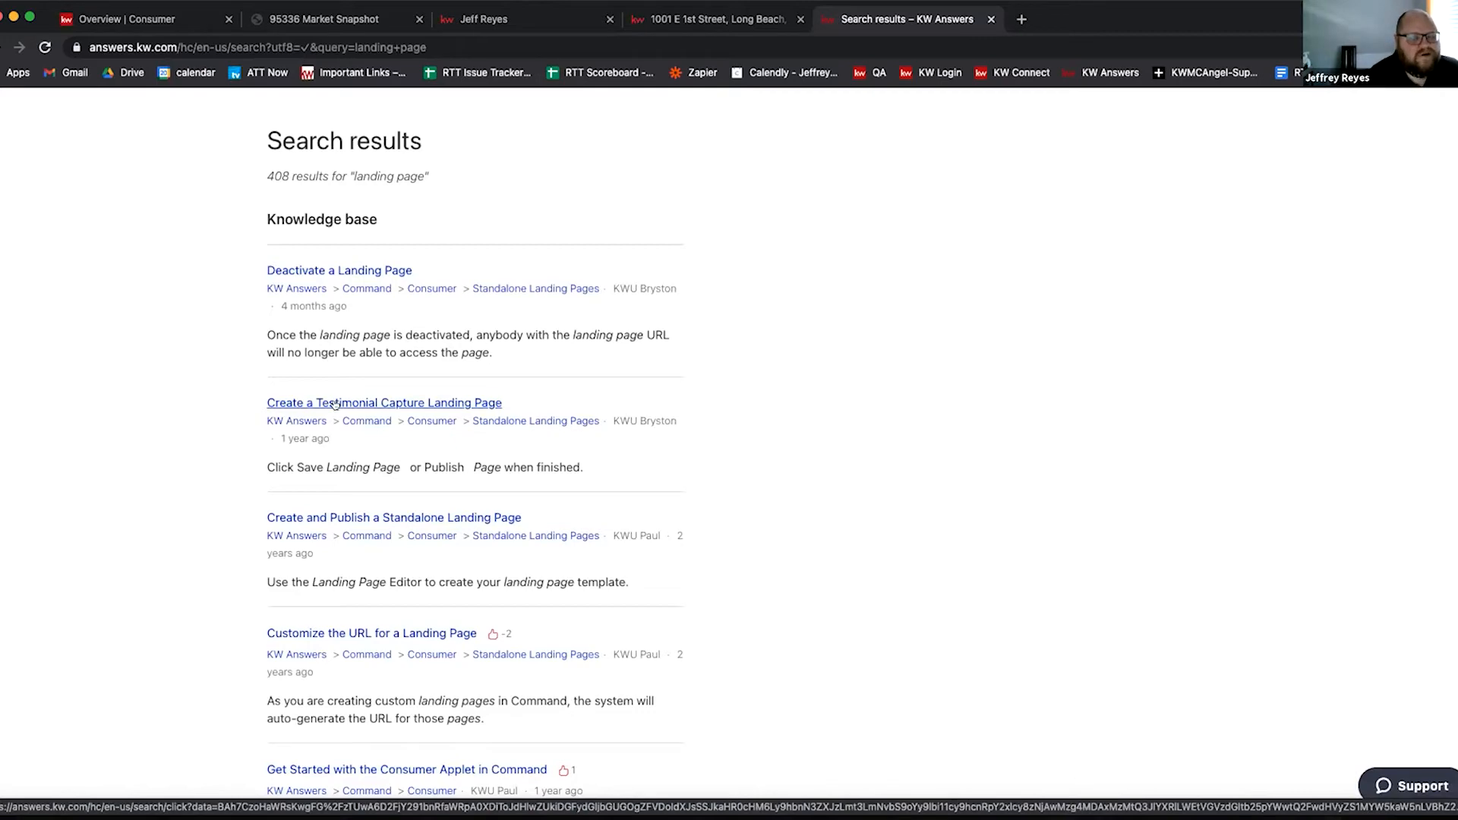
pyautogui.click(422, 403)
pyautogui.scroll(-20, 565, 442)
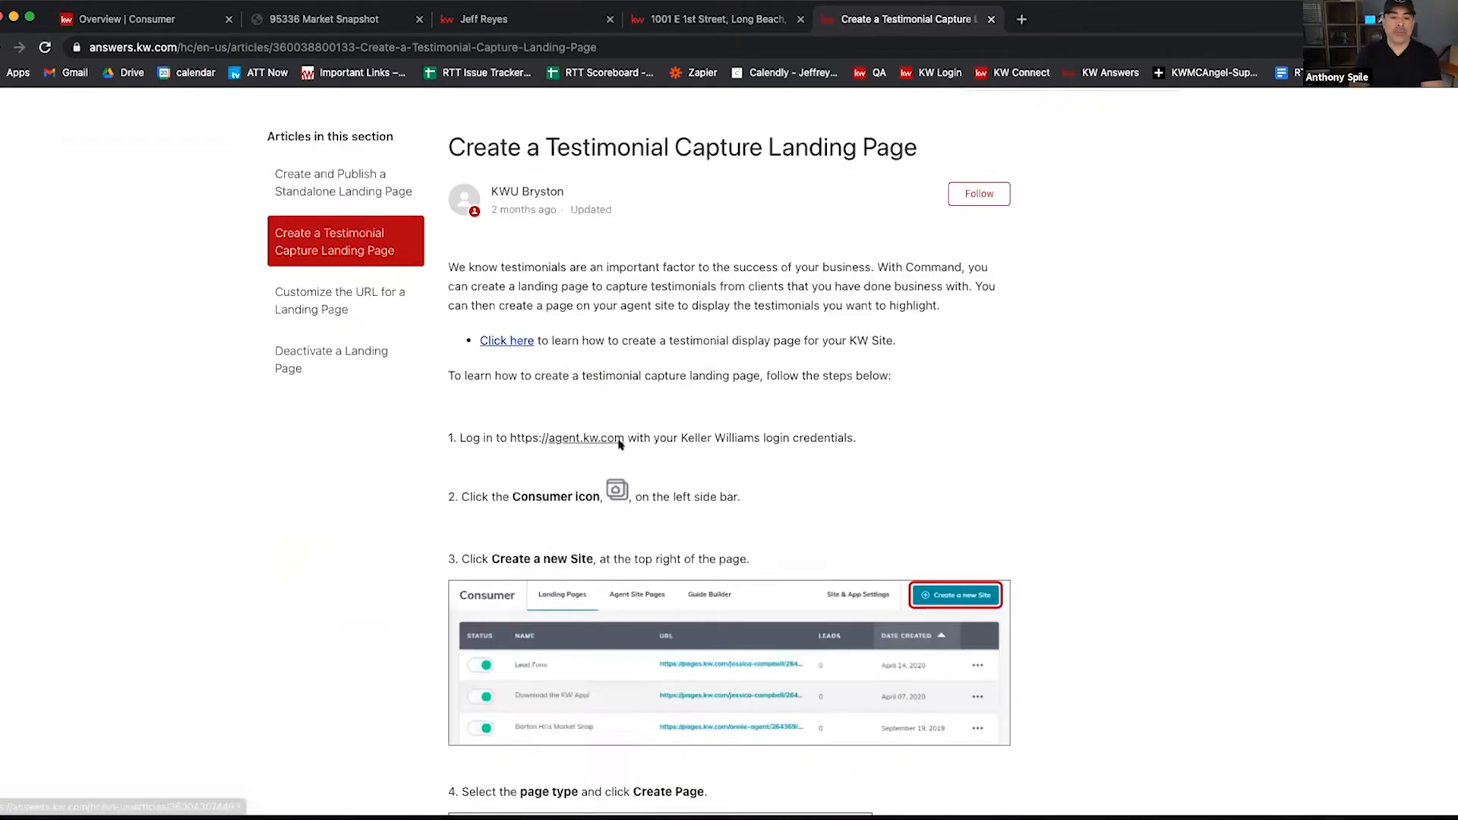
pyautogui.scroll(-15, 637, 444)
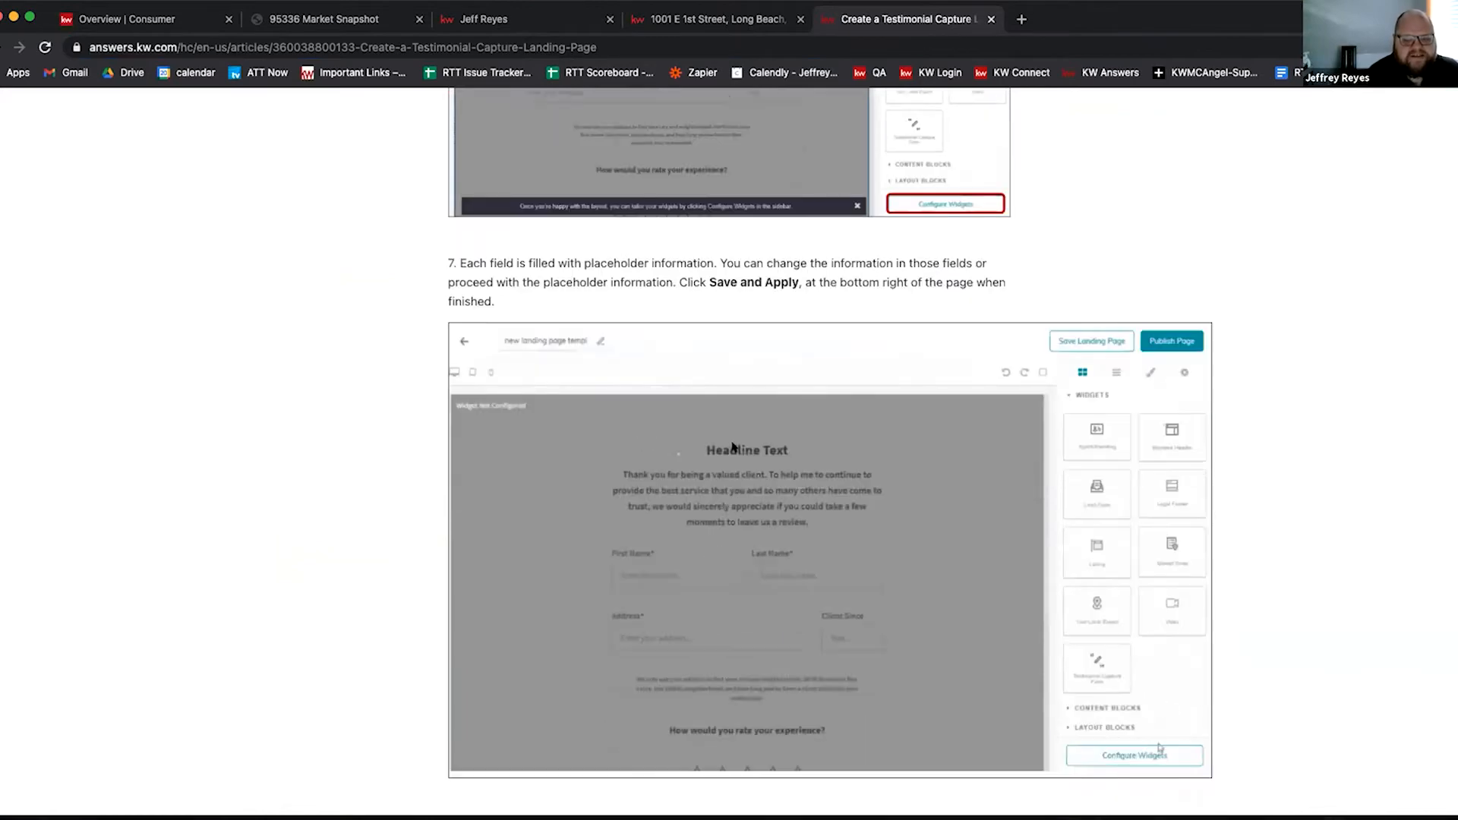
pyautogui.scroll(-5, 744, 444)
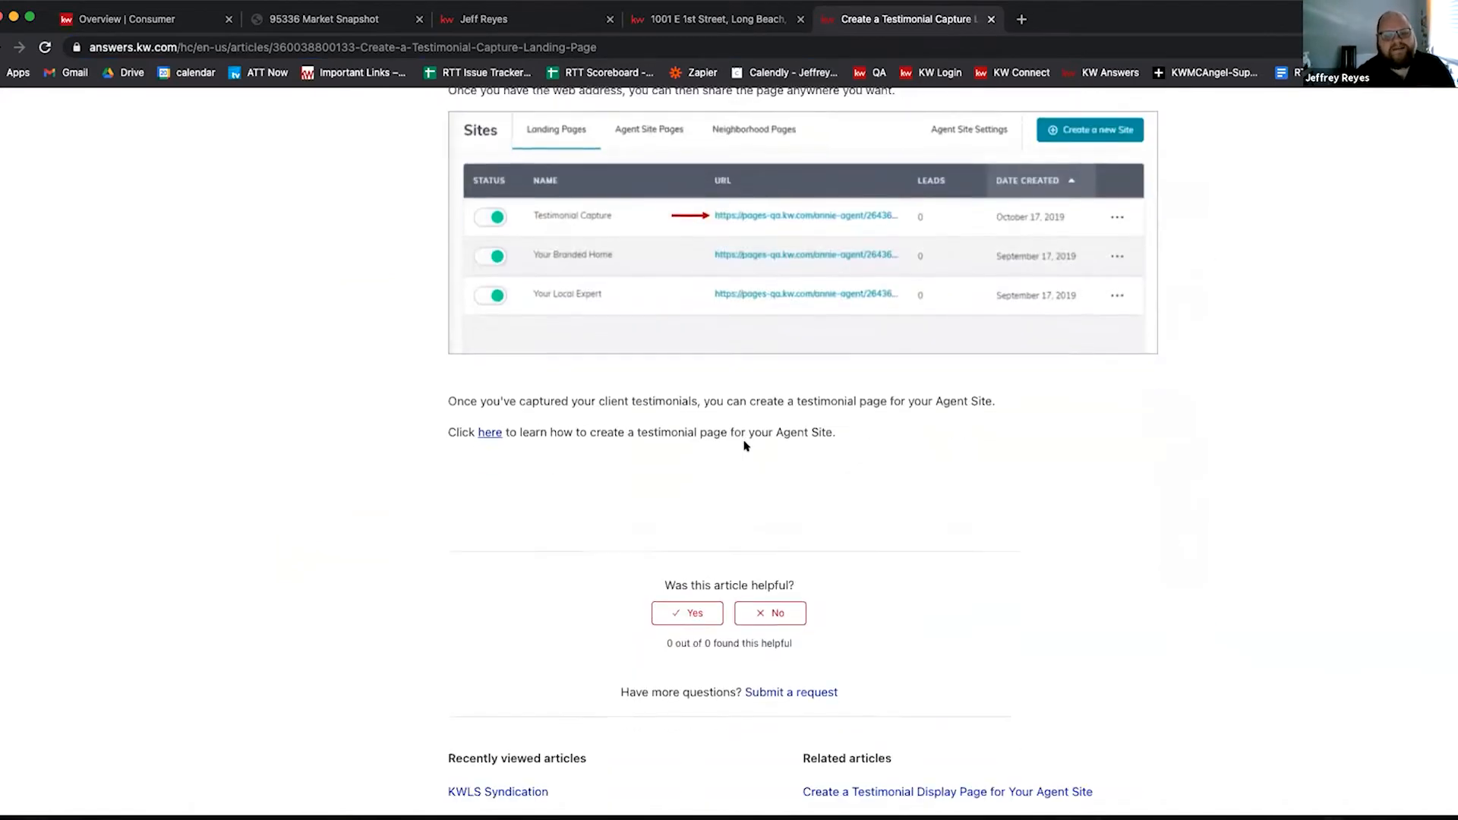
pyautogui.scroll(20, 746, 445)
pyautogui.scroll(10, 747, 444)
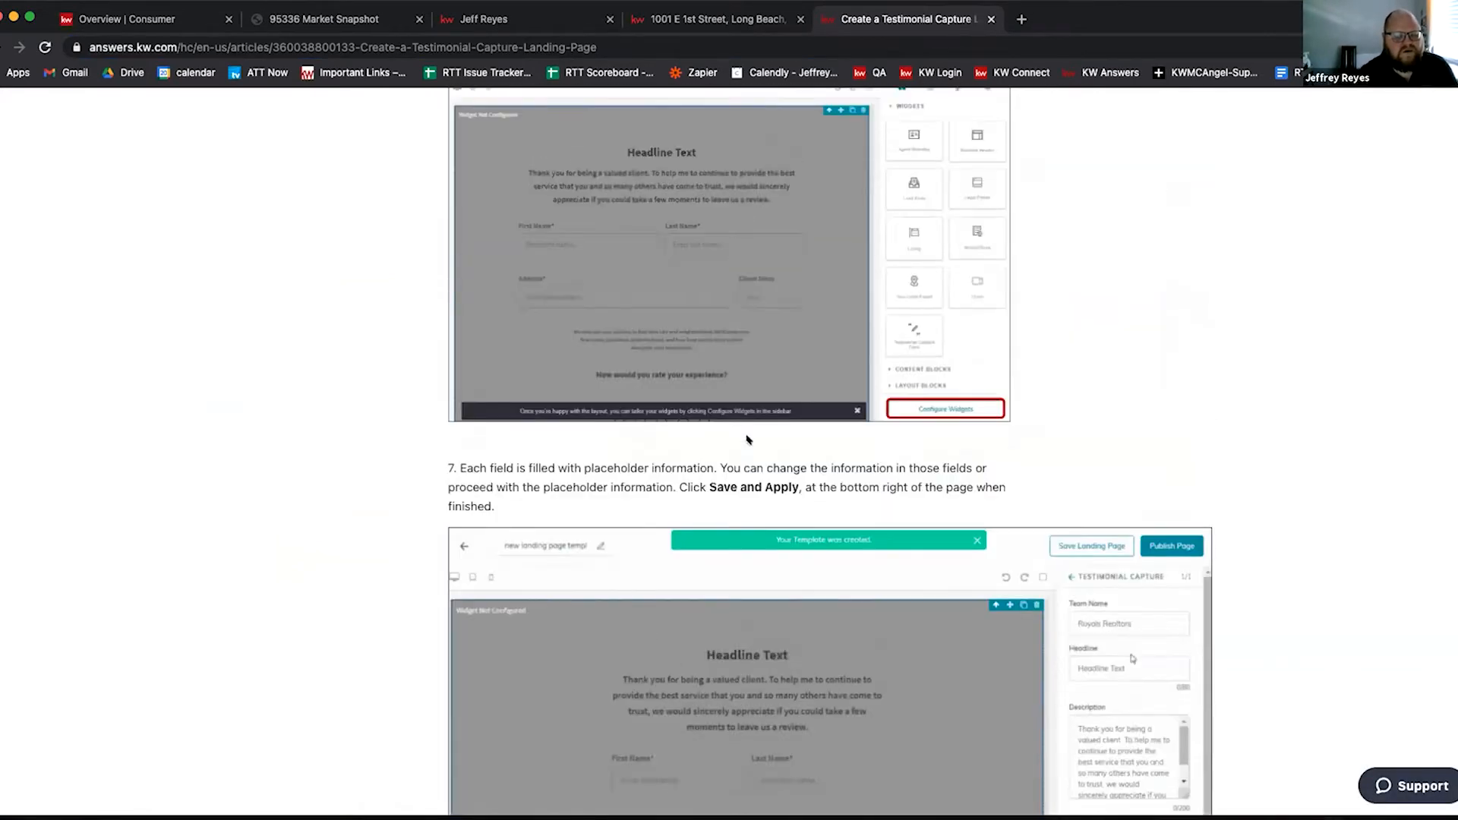
pyautogui.scroll(4, 747, 445)
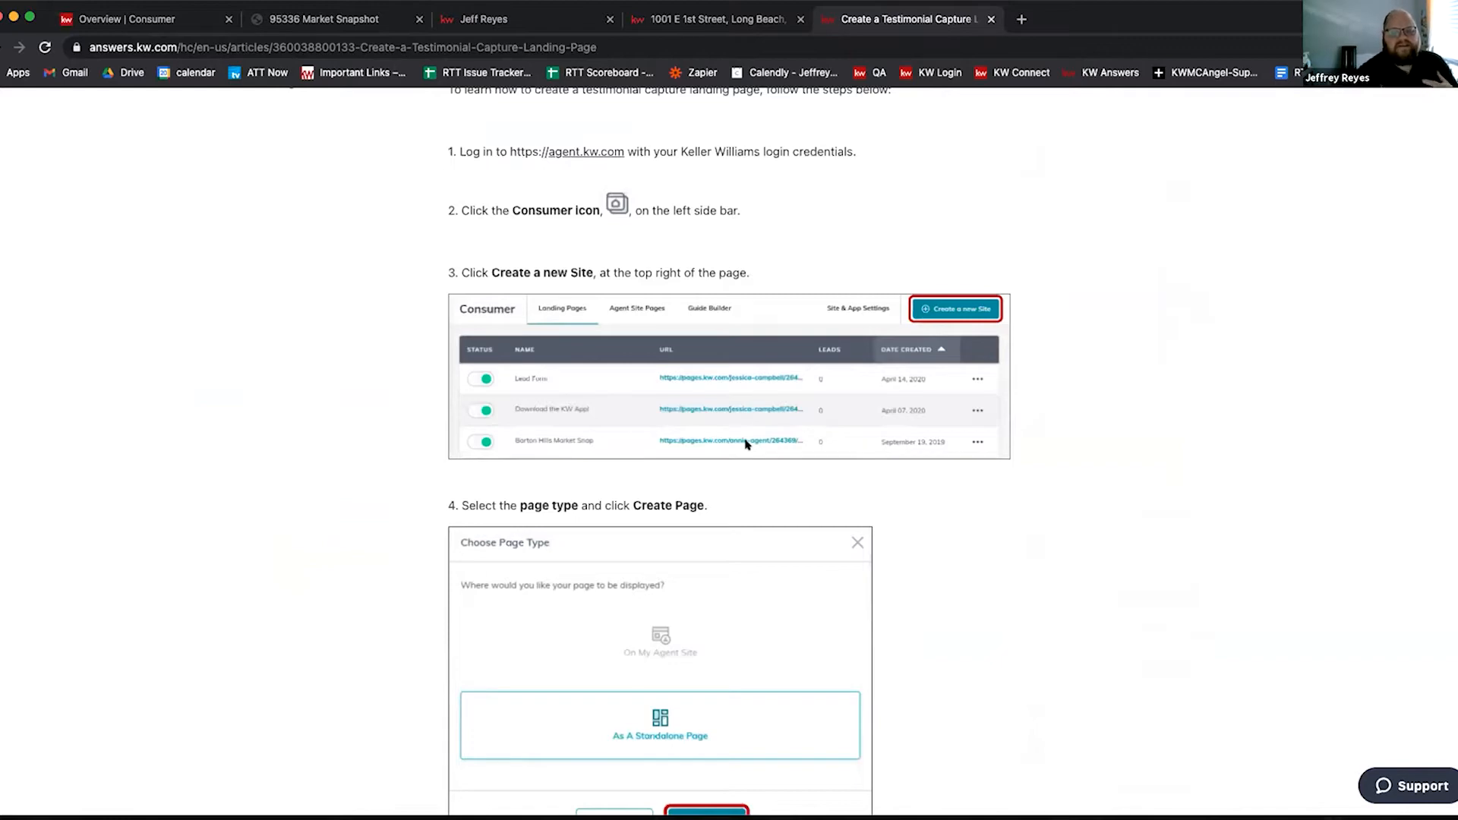
pyautogui.scroll(5, 635, 407)
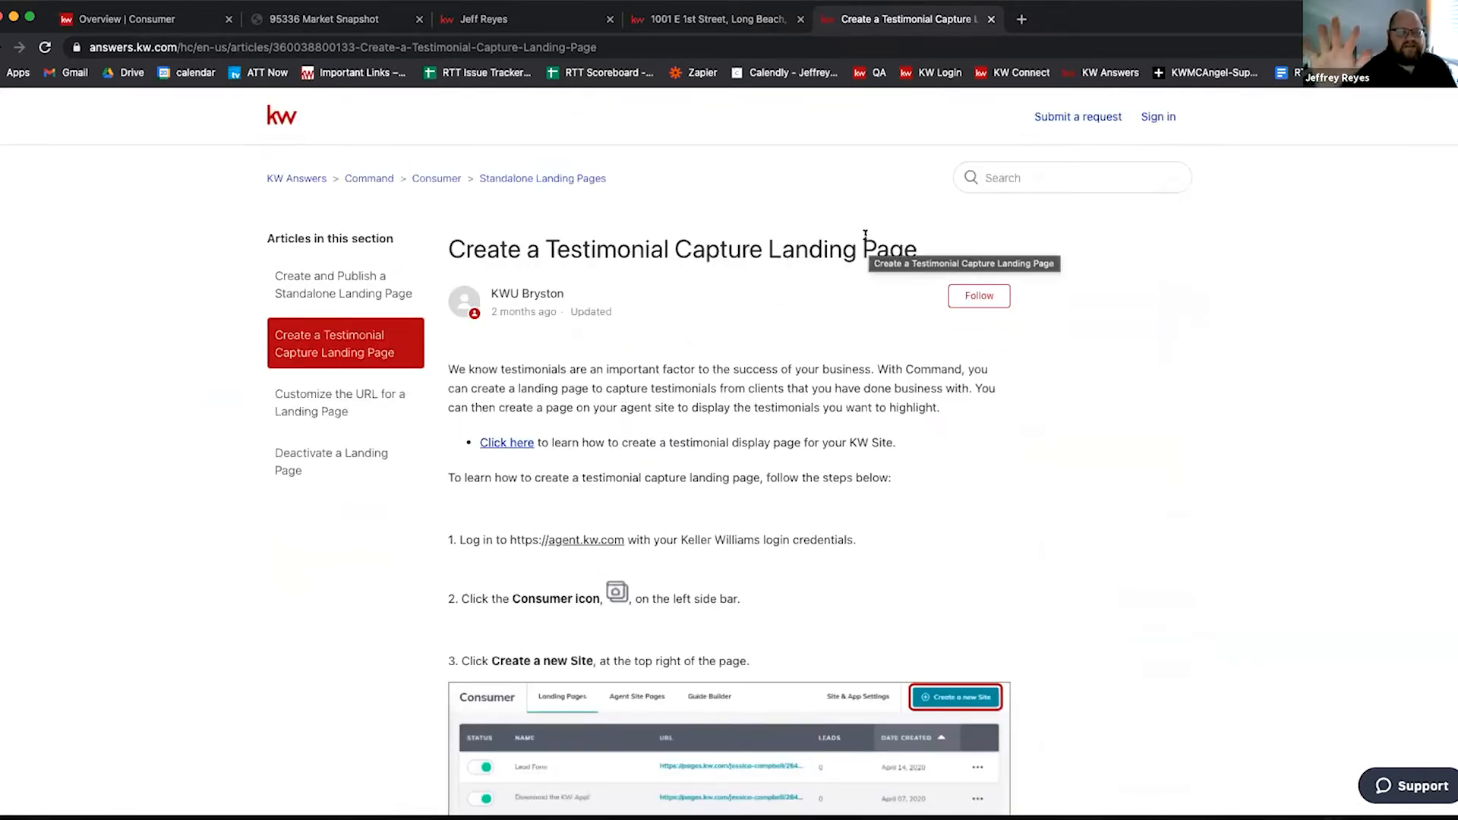
pyautogui.click(522, 47)
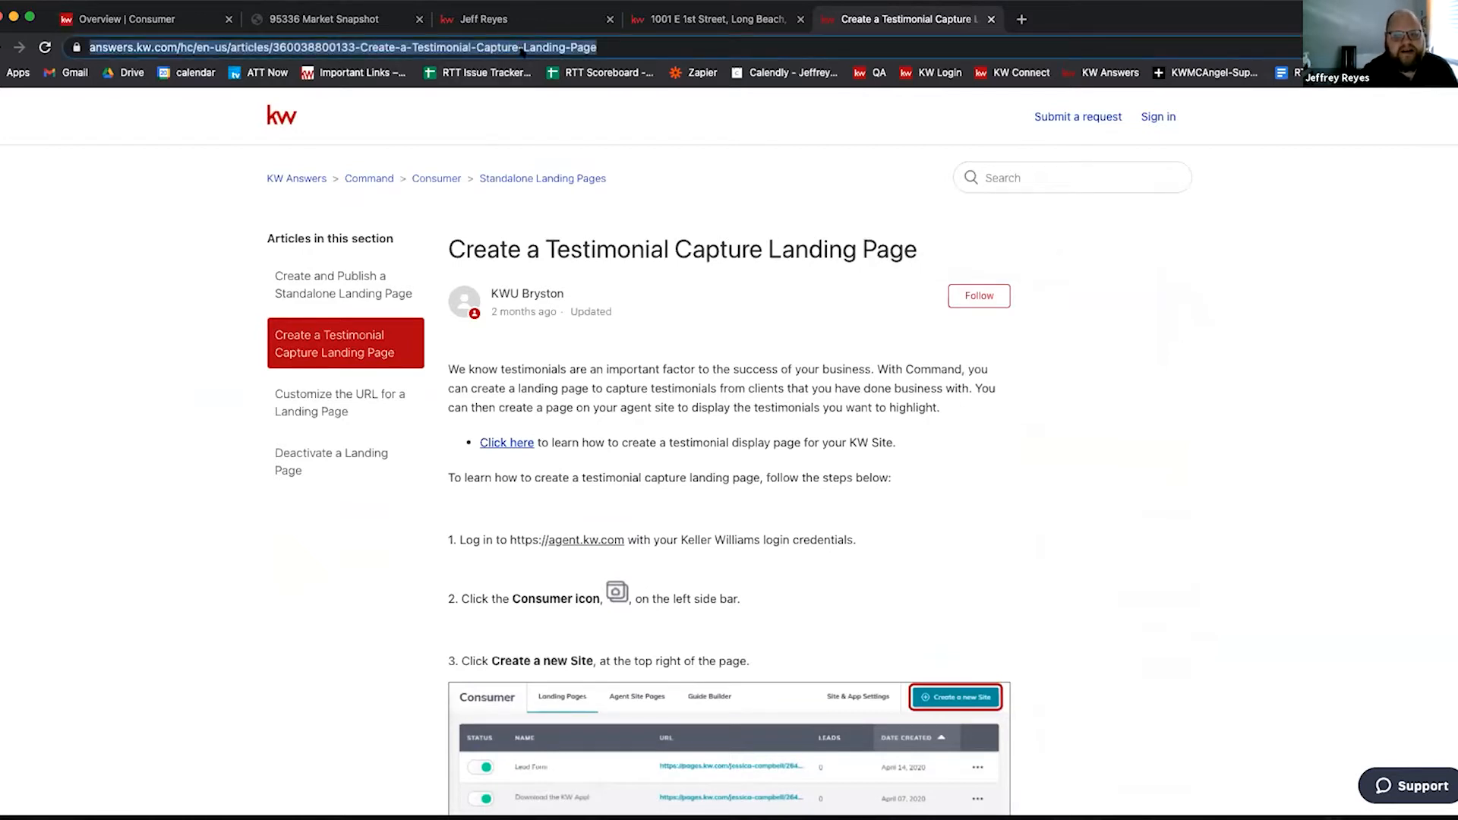
# Step: Copy the testimonial capture article's URL and go back to the Overview | Consumer tab
pyautogui.rightClick(522, 47)
pyautogui.click(552, 189)
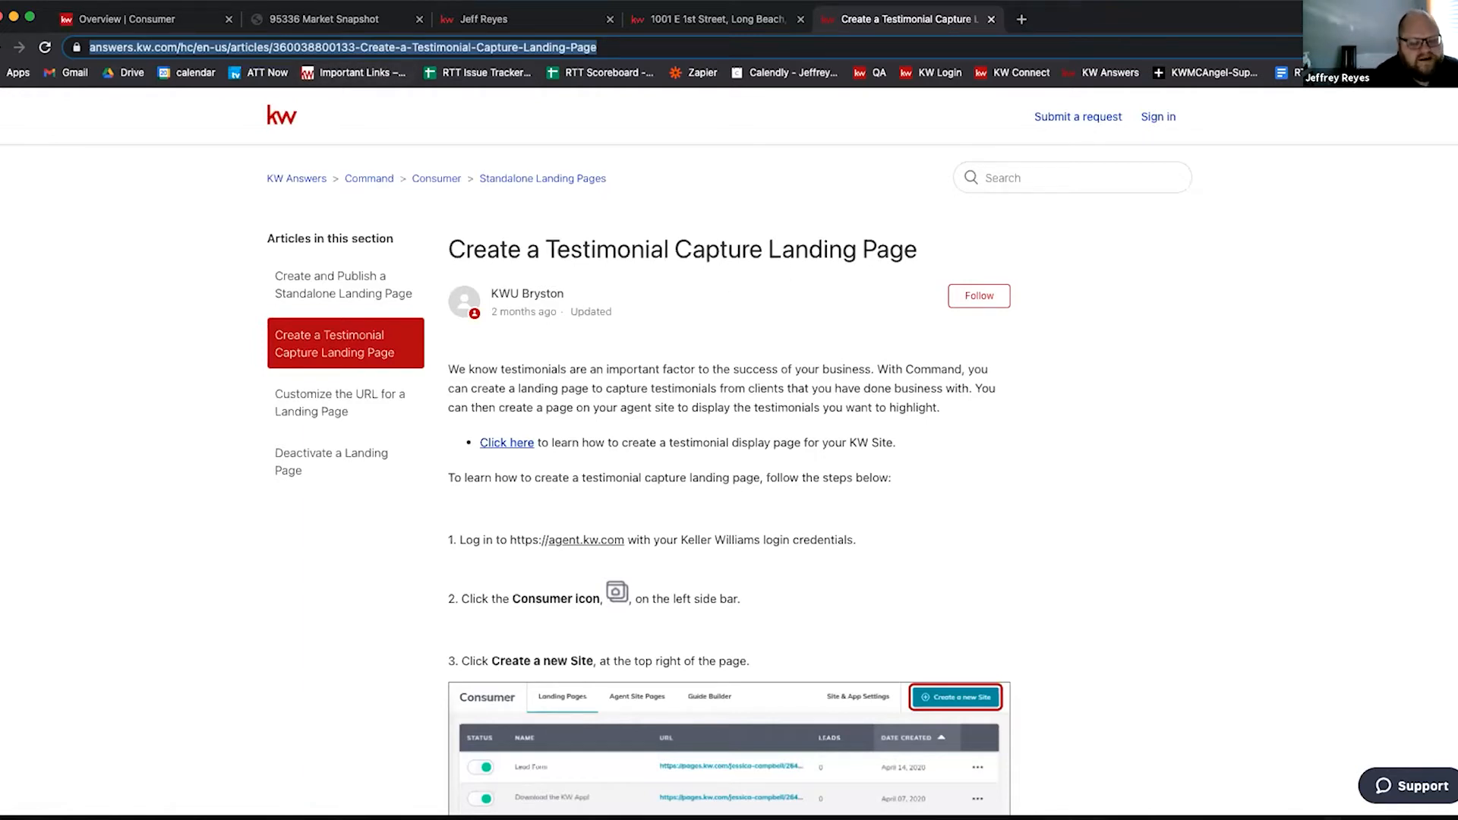
pyautogui.click(703, 378)
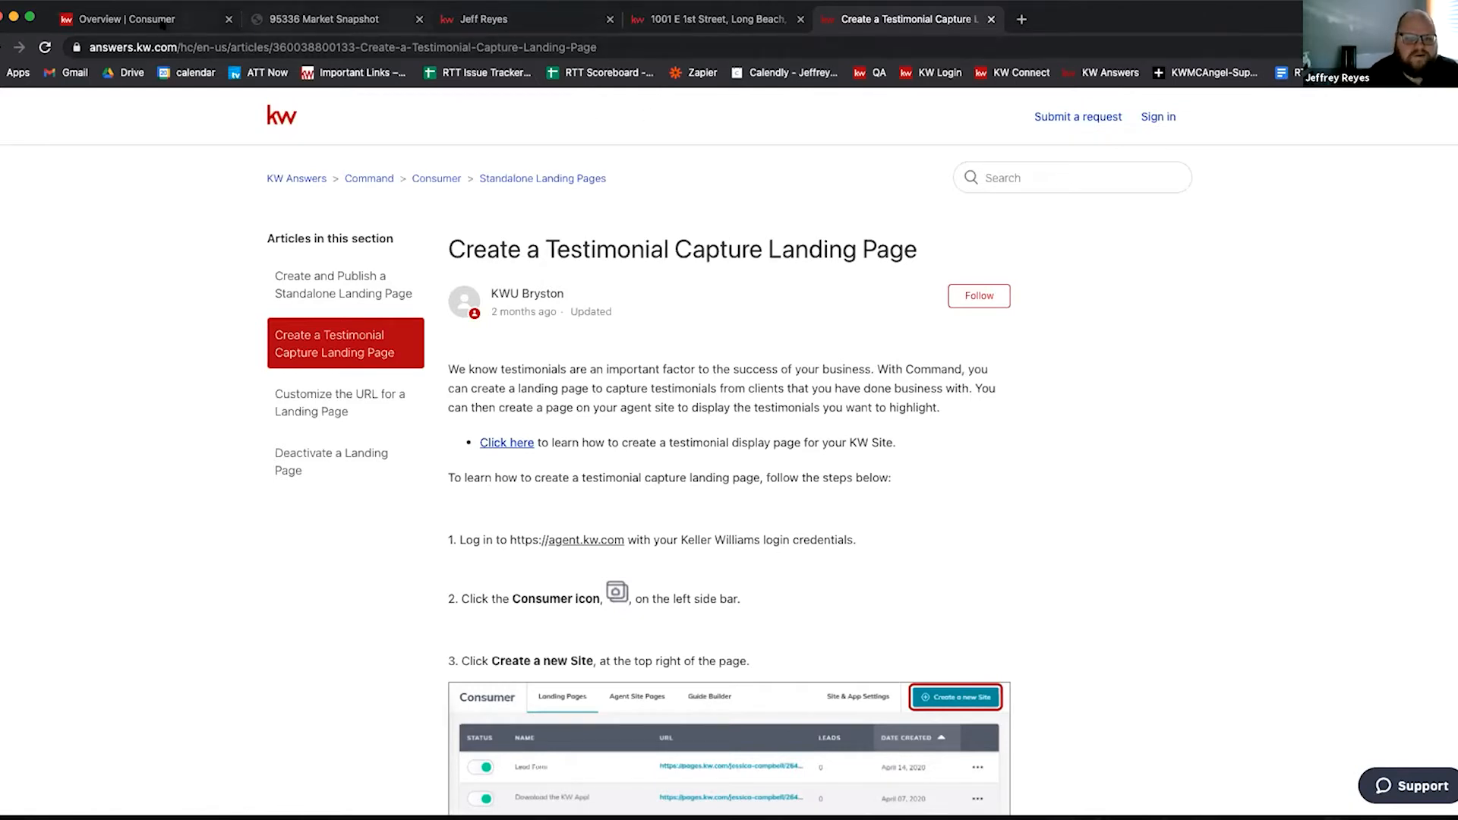
pyautogui.click(155, 21)
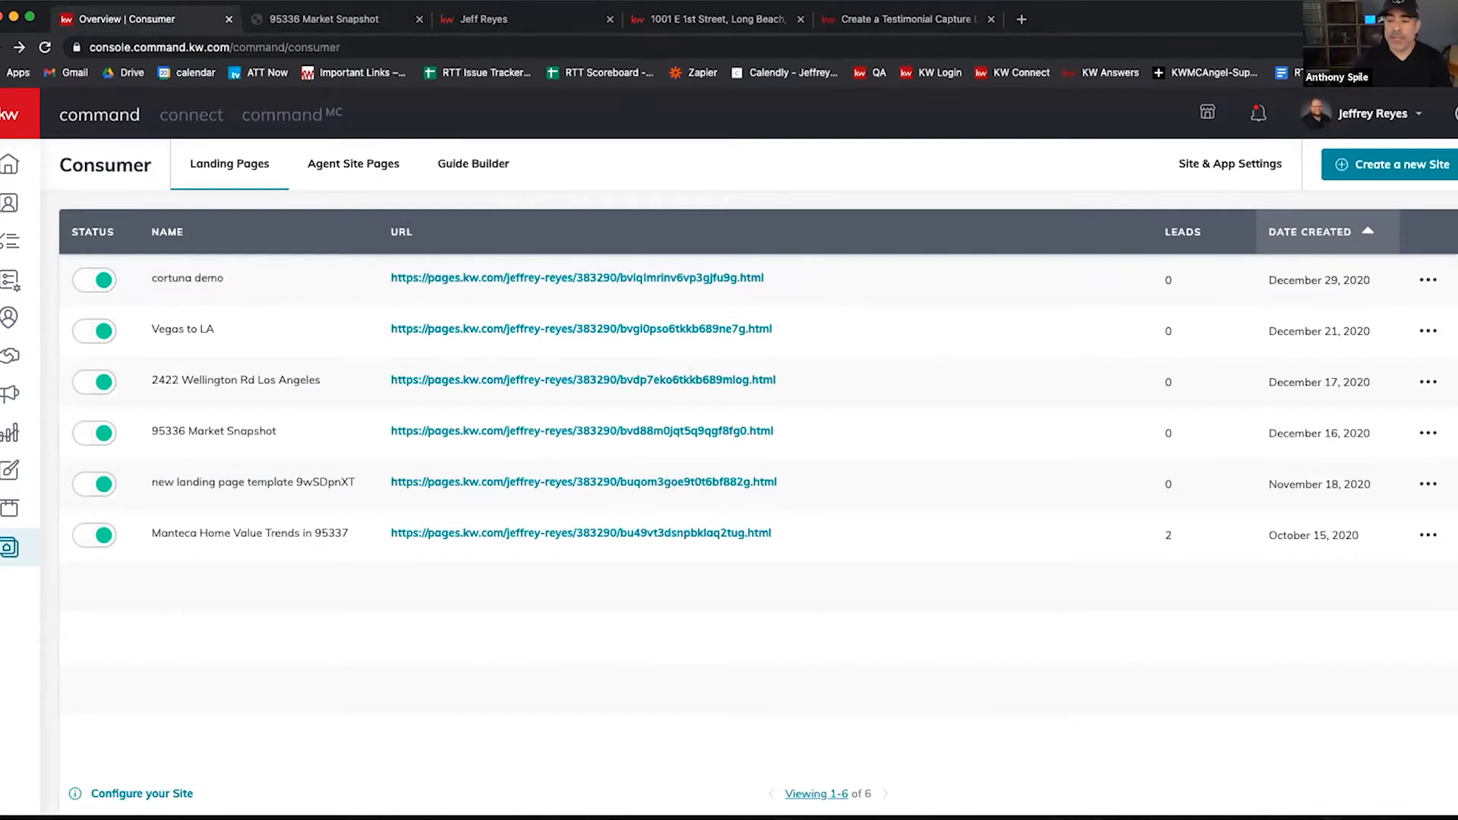
# Step: Connect the AirPods from the macOS Bluetooth menu, then switch to the testimonial help article tab
pyautogui.click(1073, 0)
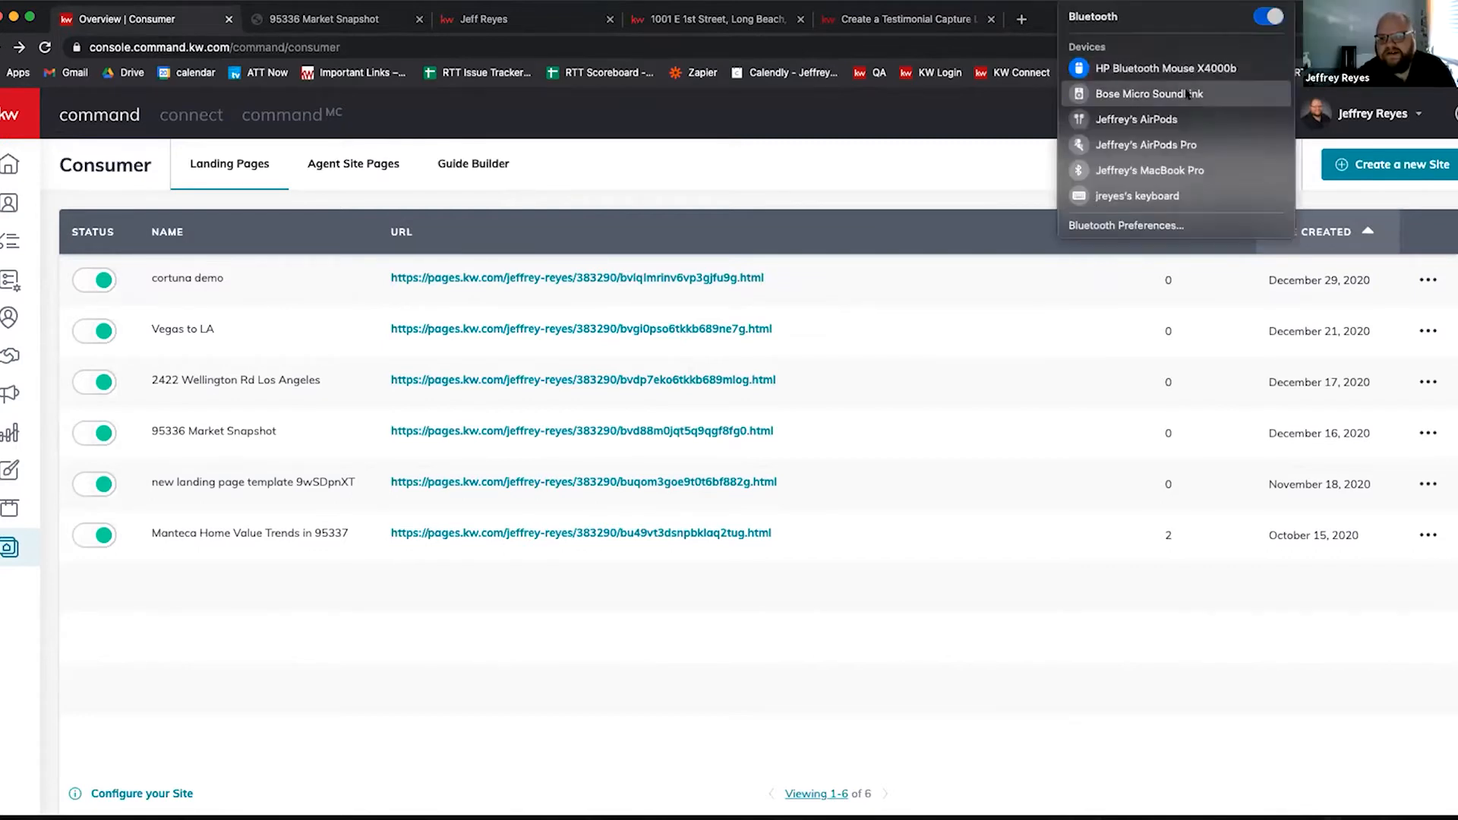
pyautogui.click(1182, 117)
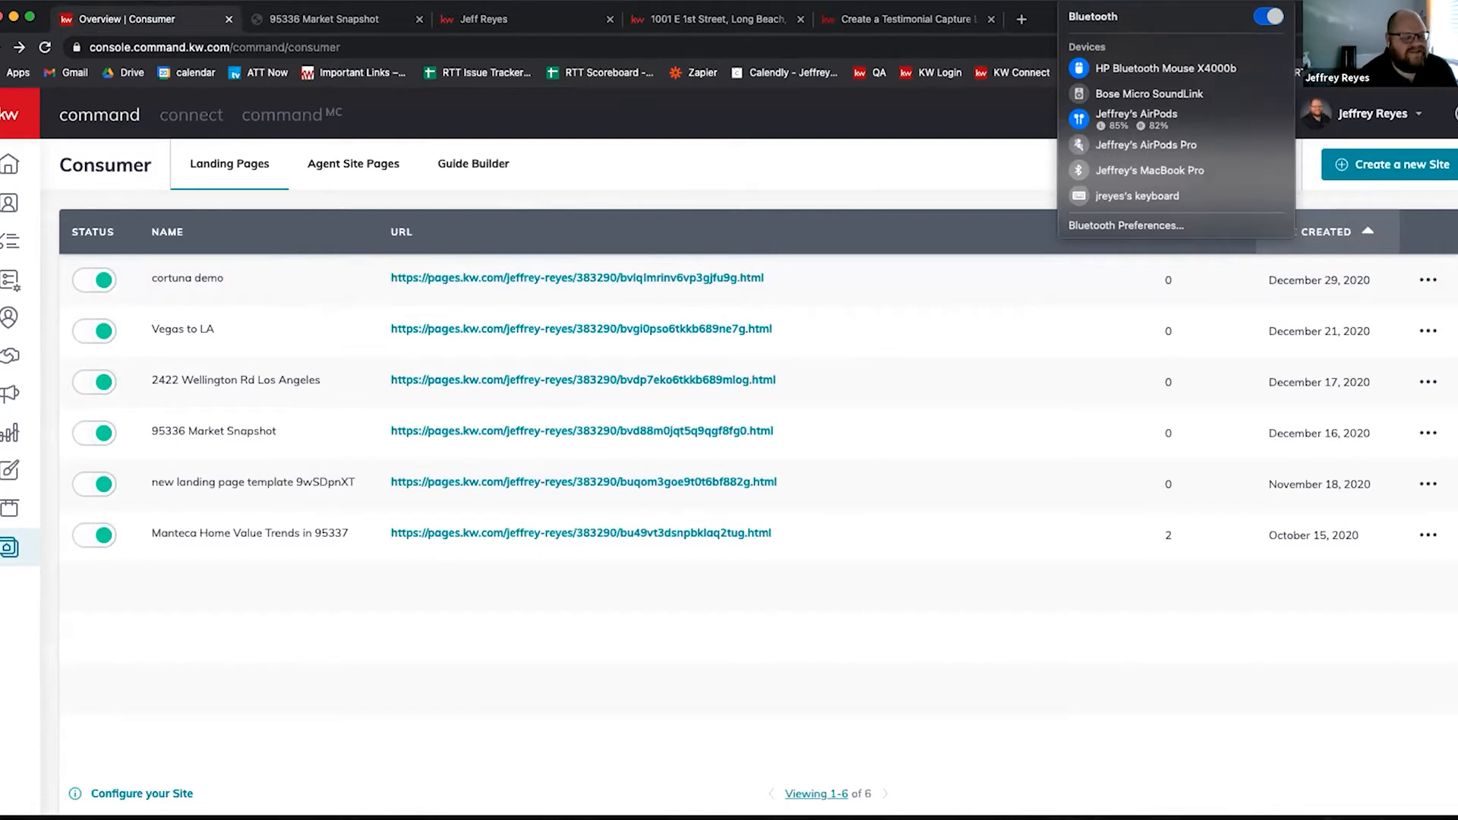
pyautogui.click(594, 703)
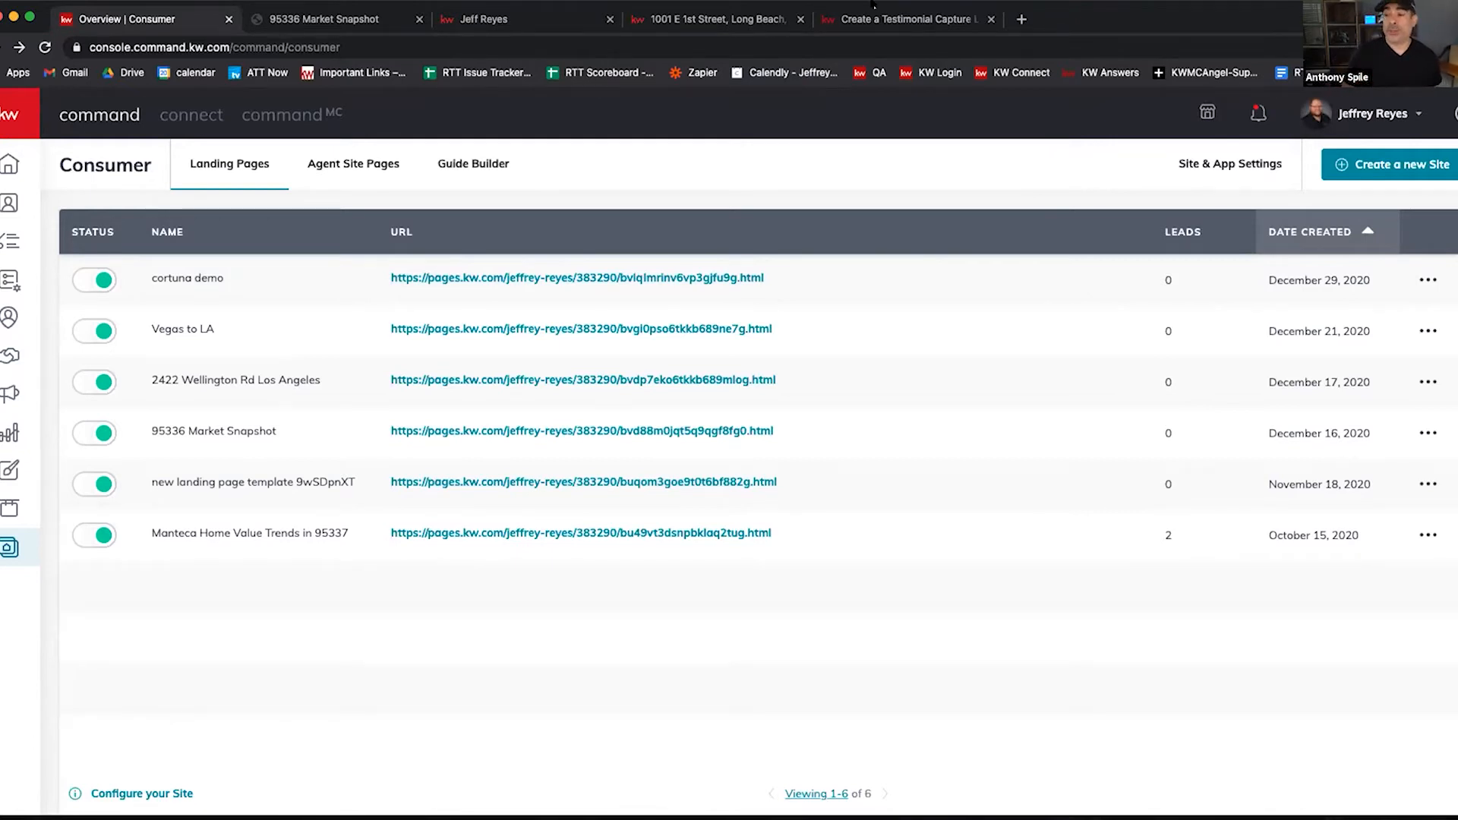
pyautogui.hotkey('ctrl', 'shift', 'Tab')
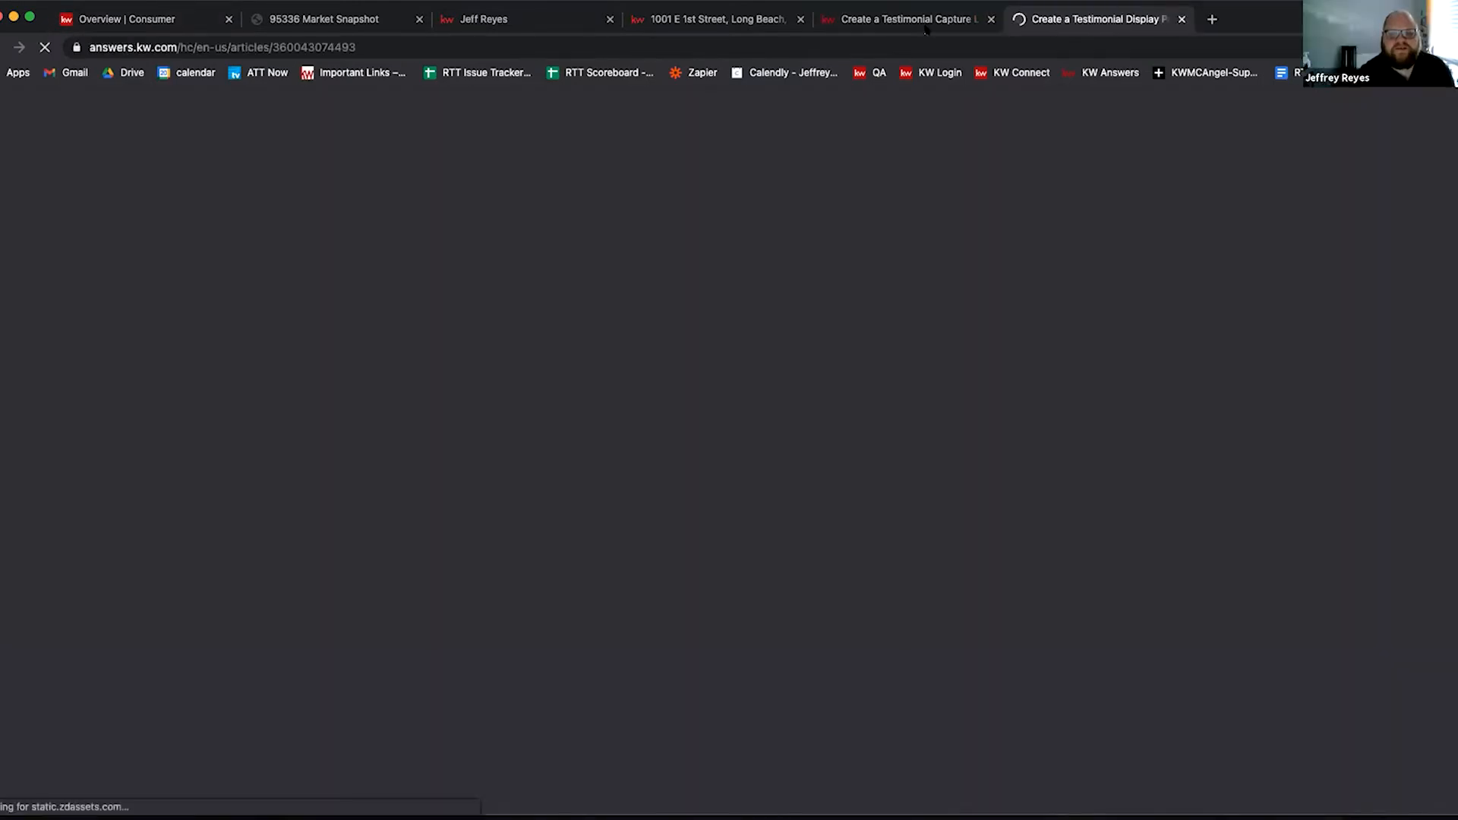
# Step: Read the testimonial display article through step 10, then return to the Long Beach listings search
pyautogui.hotkey('ctrl', 'shift', 'Tab')
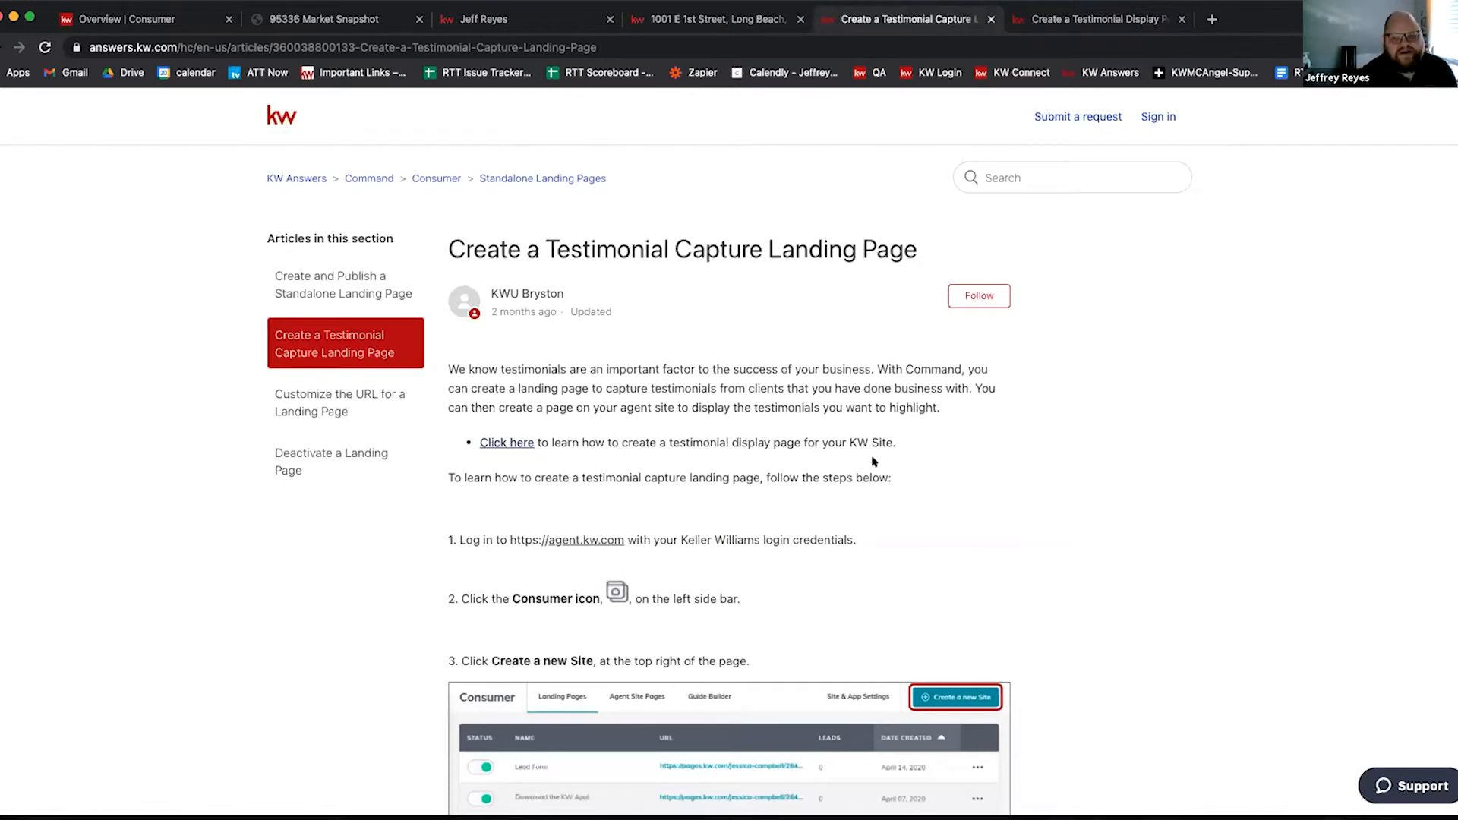
pyautogui.click(1104, 21)
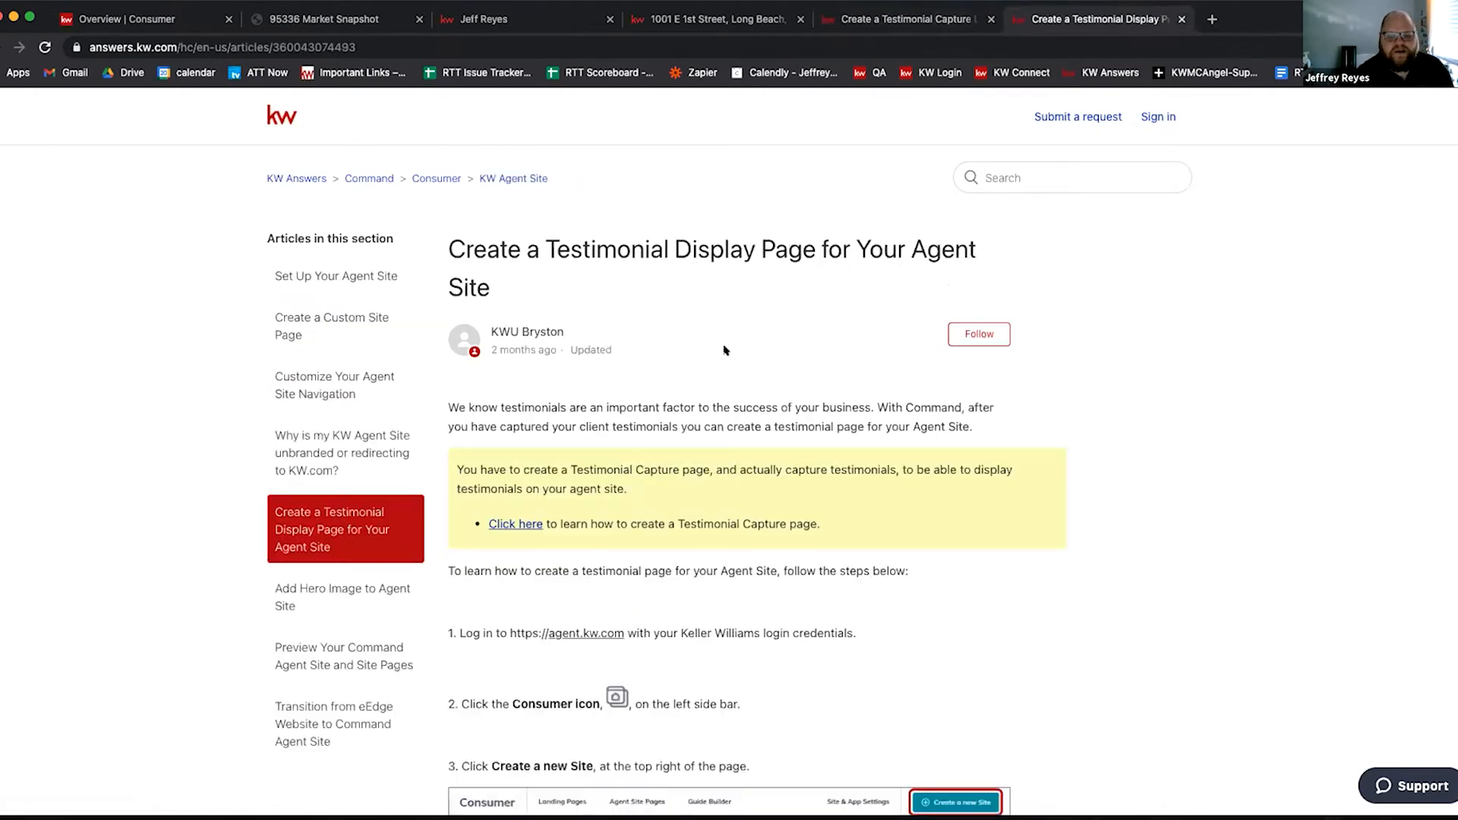
pyautogui.scroll(-9, 726, 350)
pyautogui.scroll(-3, 656, 286)
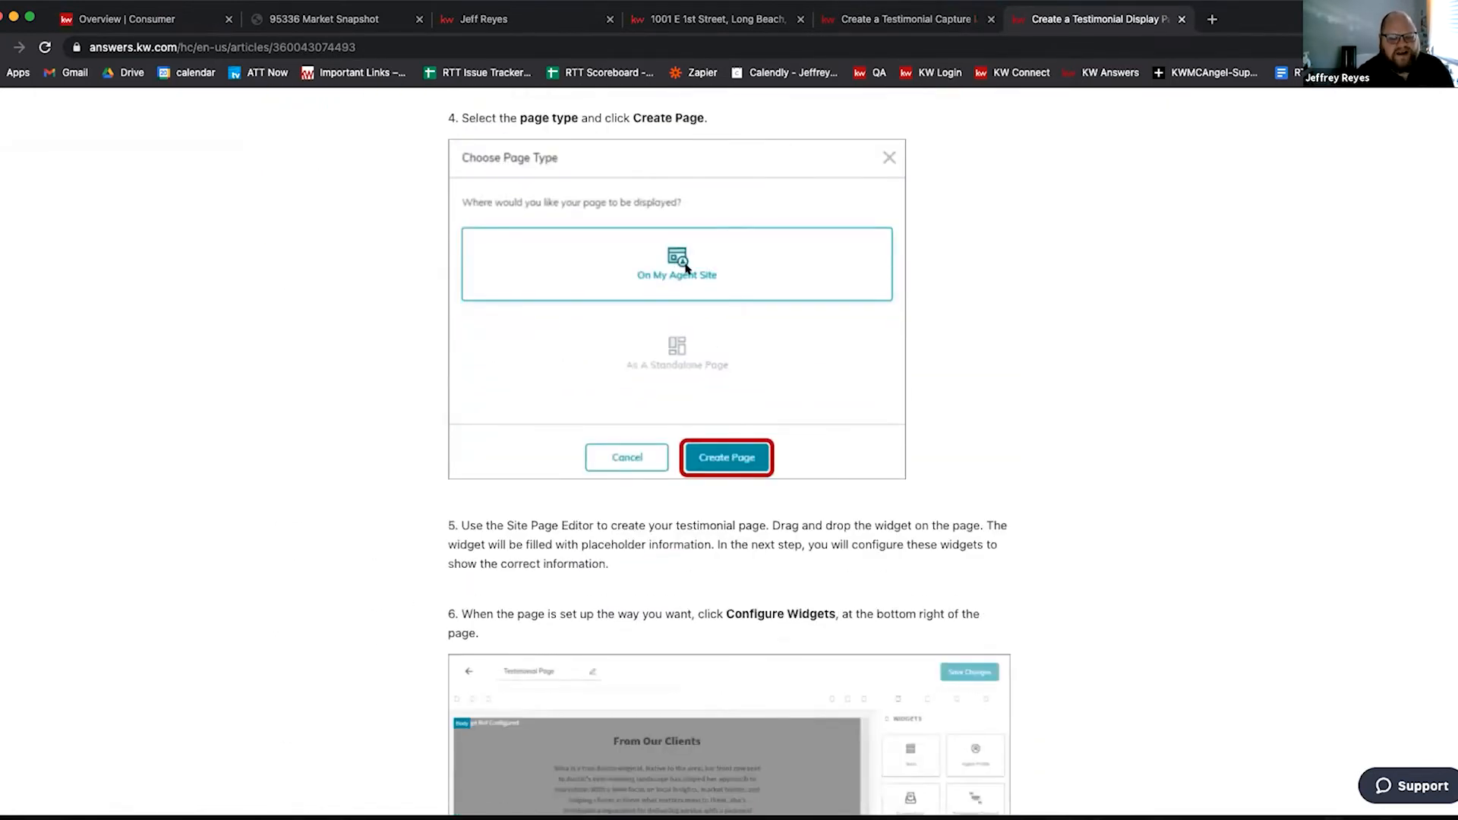
pyautogui.scroll(-3, 467, 477)
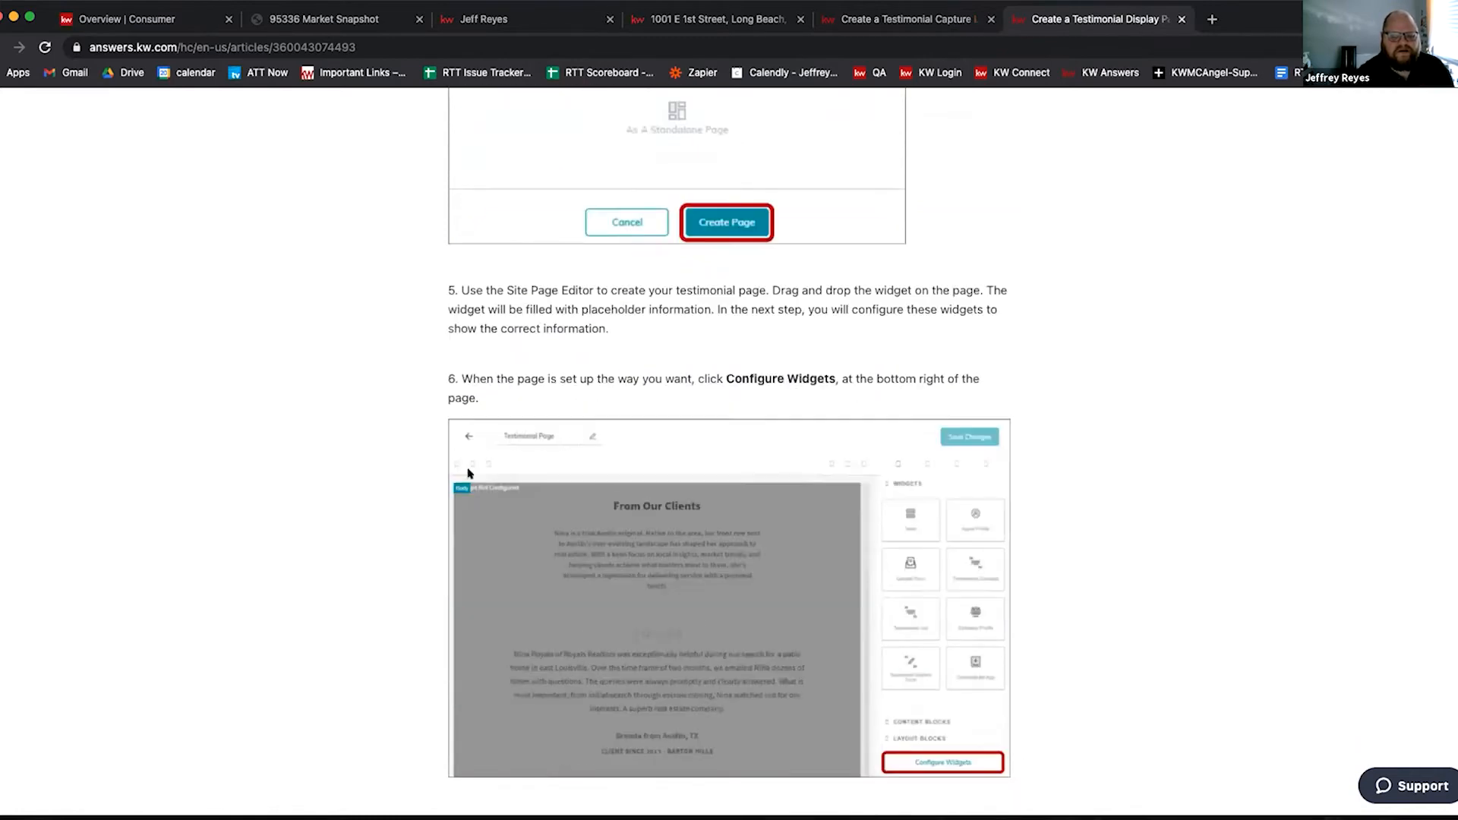
pyautogui.scroll(-2, 467, 476)
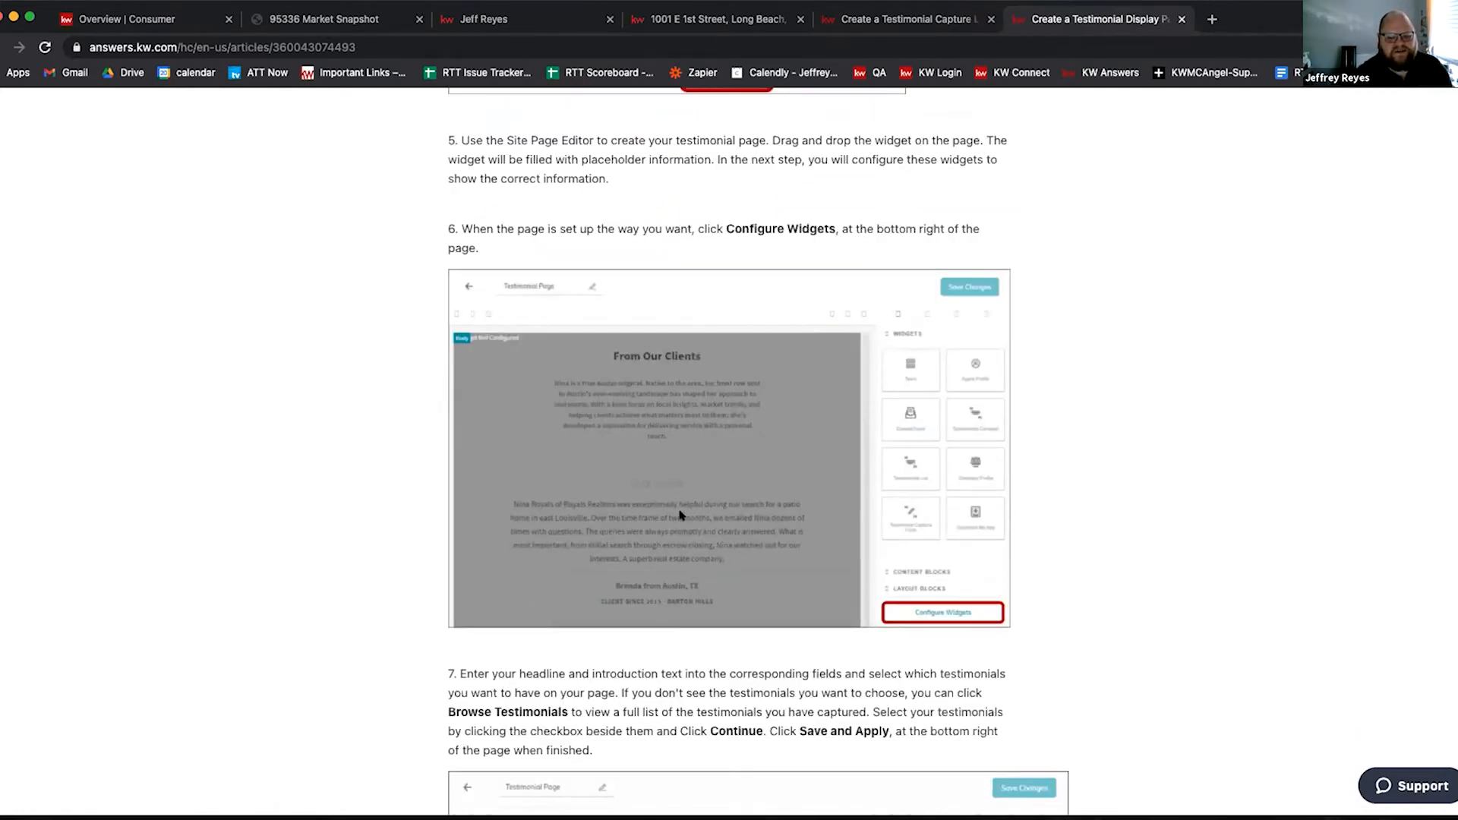
pyautogui.scroll(-4, 659, 527)
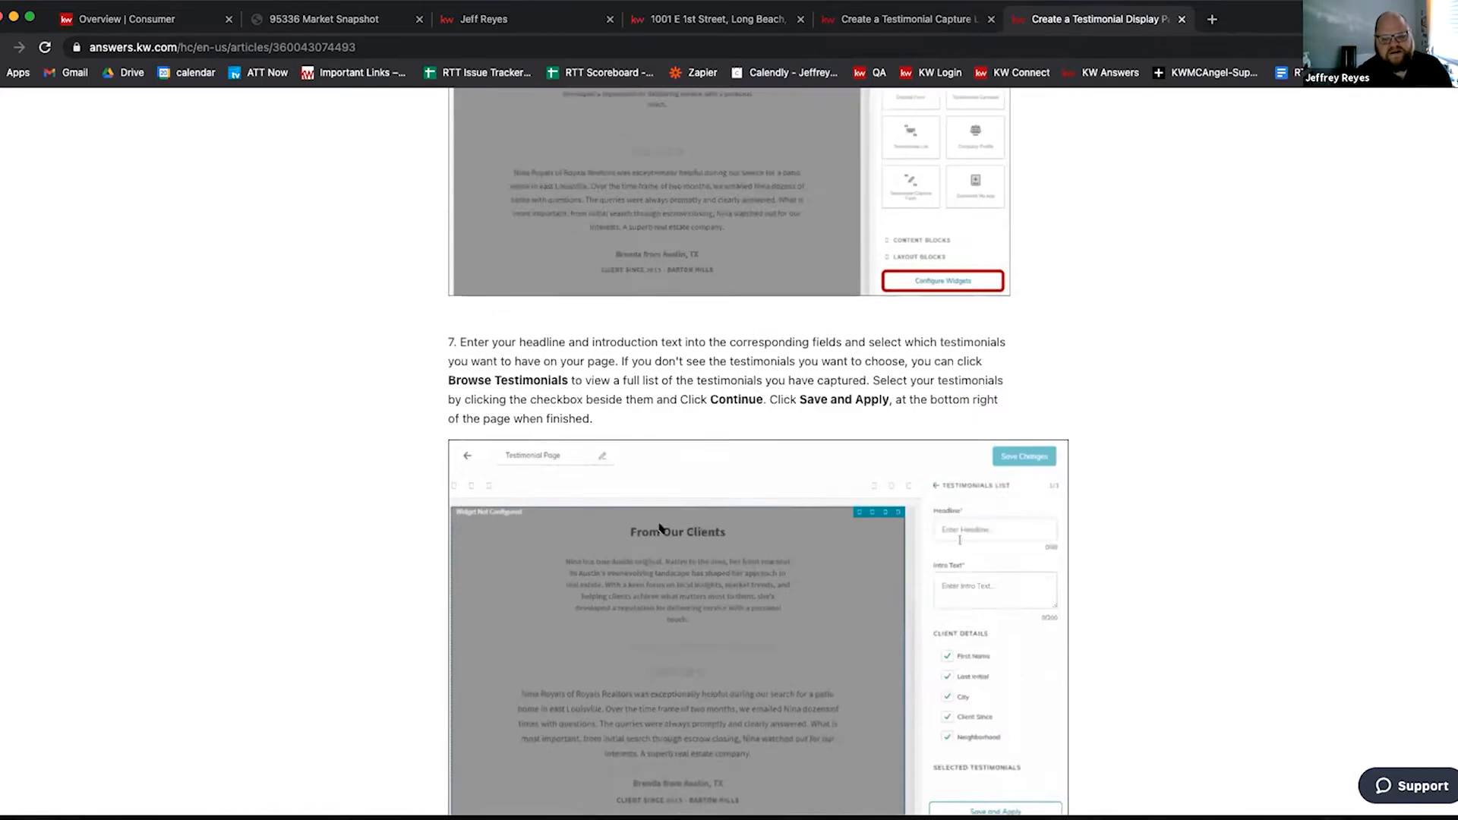
pyautogui.scroll(-15, 659, 527)
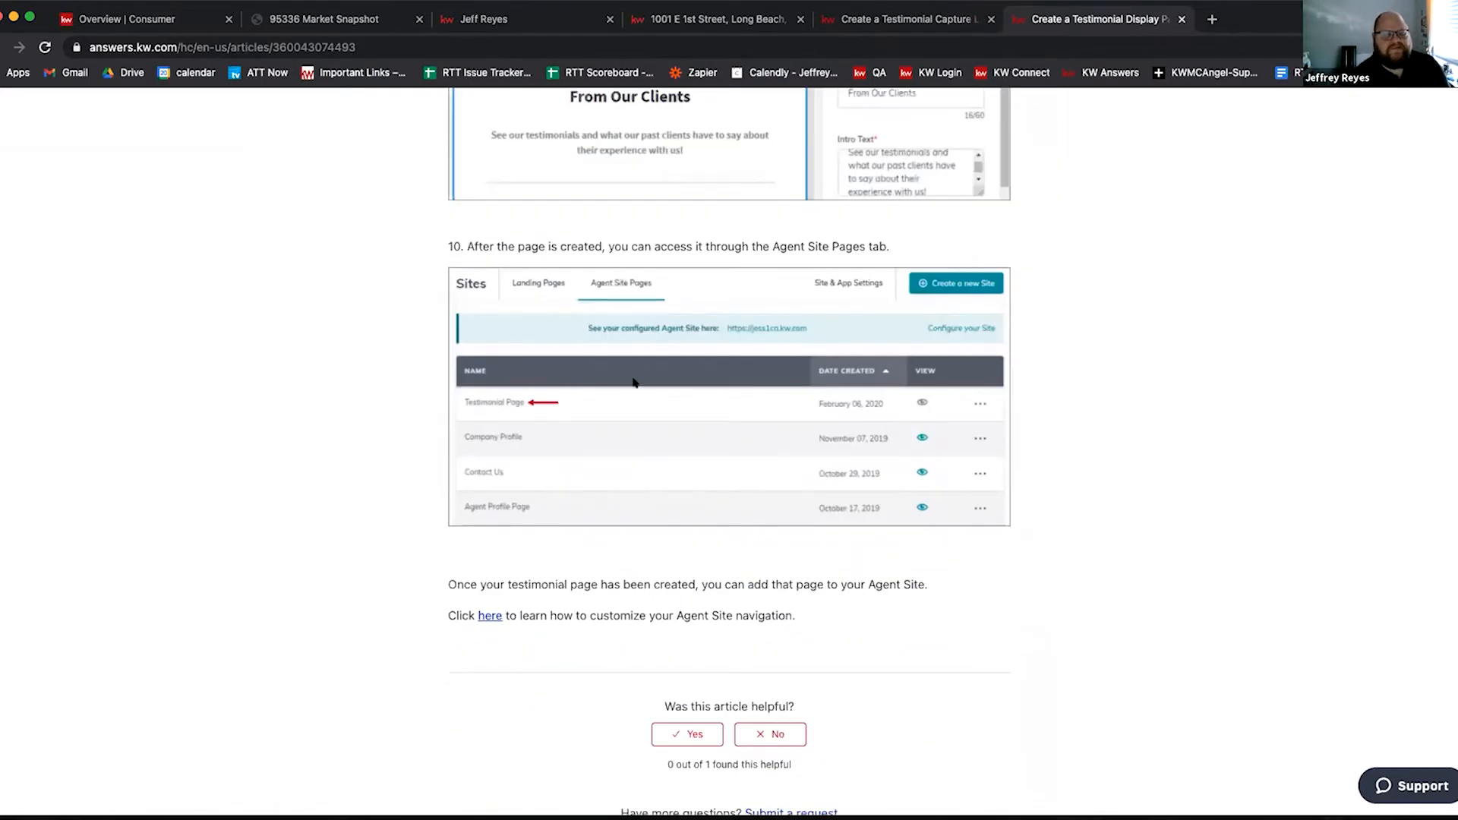
pyautogui.scroll(1, 634, 386)
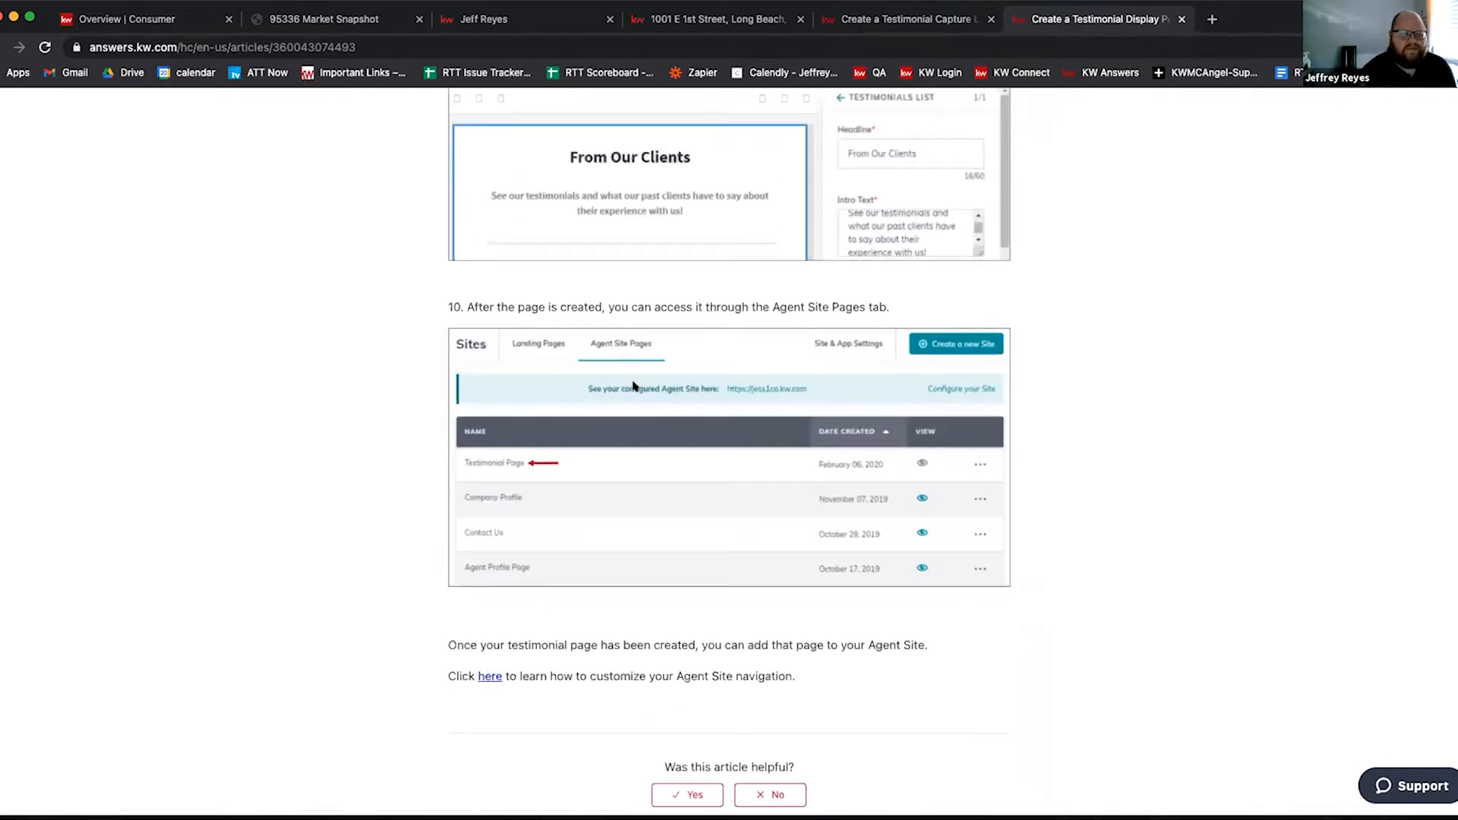
pyautogui.click(503, 26)
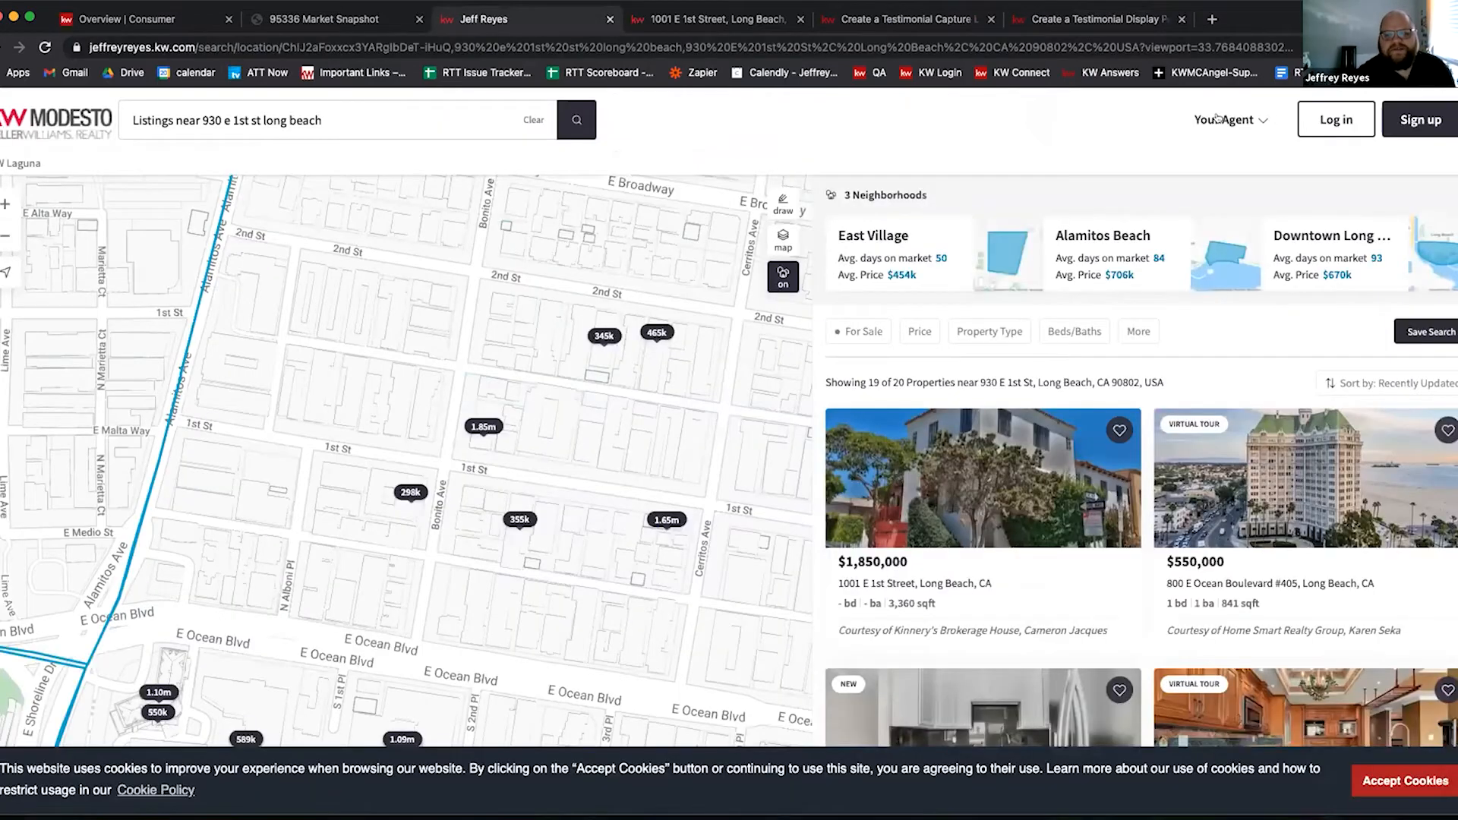
pyautogui.click(1218, 120)
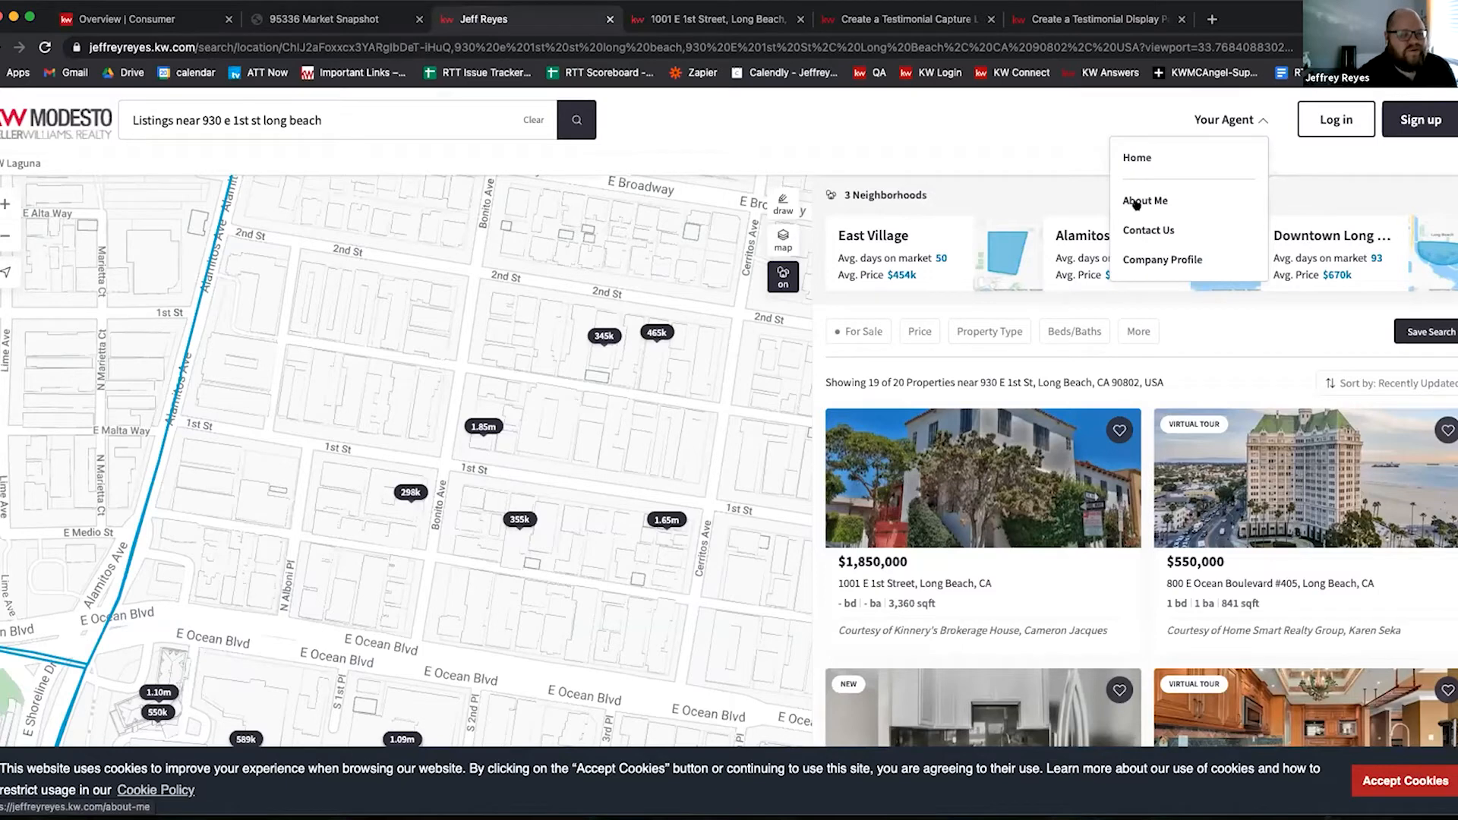
# Step: Go back to the testimonial display article's closing note on customizing Agent Site navigation
pyautogui.click(1101, 18)
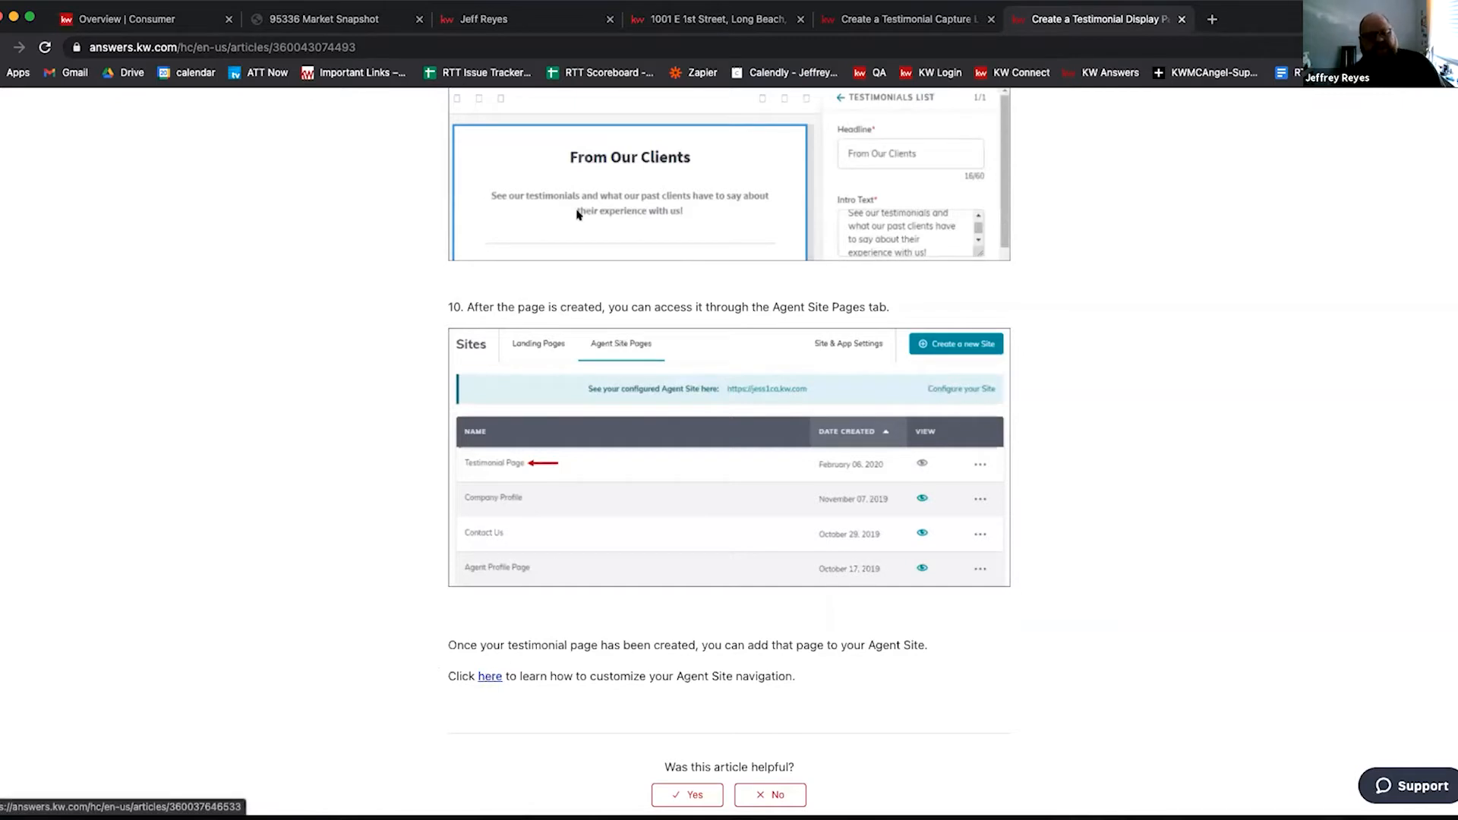
# Step: Open the Customize Your Agent Site Navigation article, copy its URL, and return to Consumer Landing Pages
pyautogui.click(487, 677)
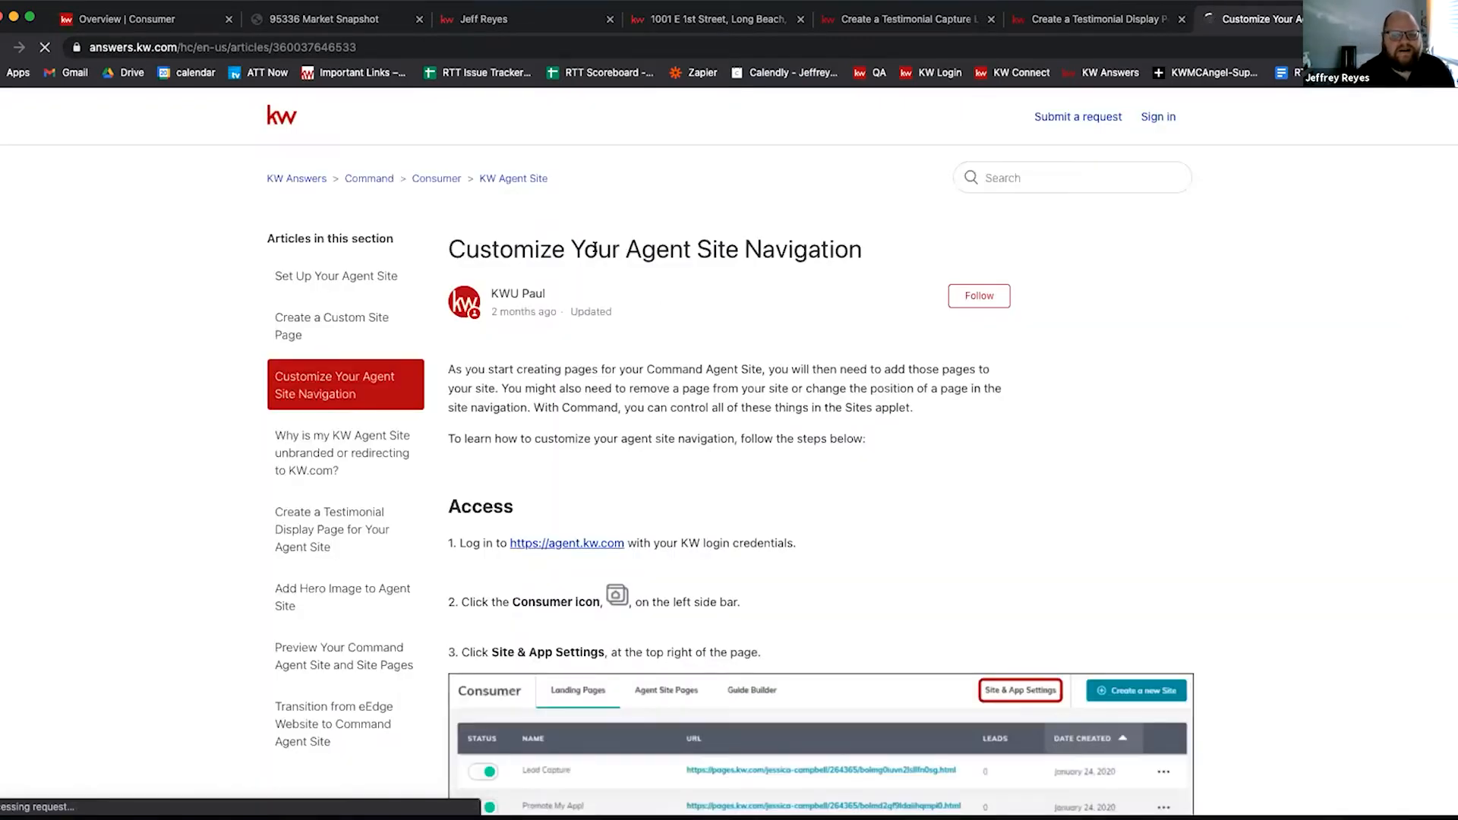
pyautogui.click(292, 47)
pyautogui.rightClick(292, 47)
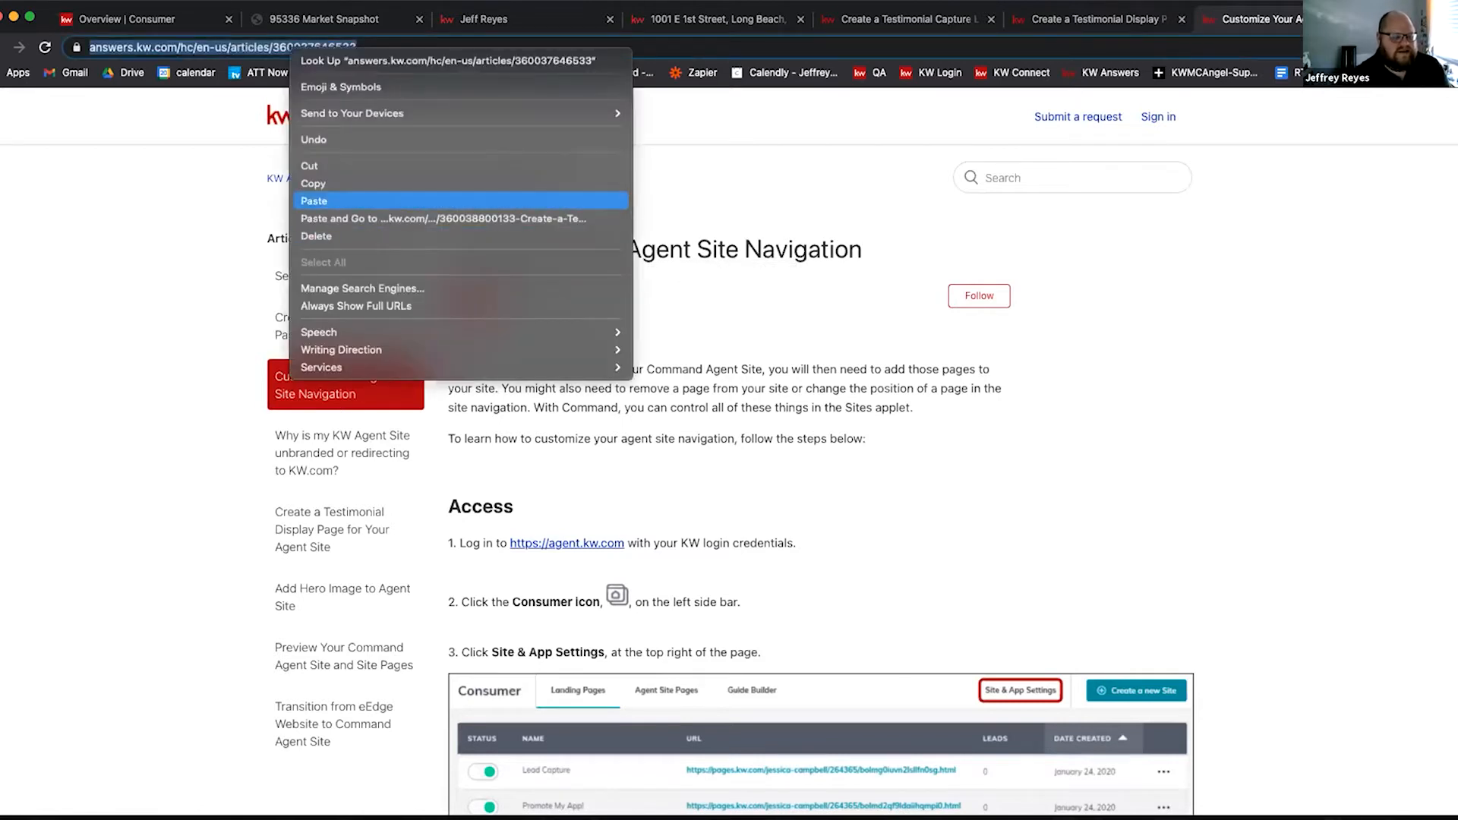
pyautogui.click(313, 183)
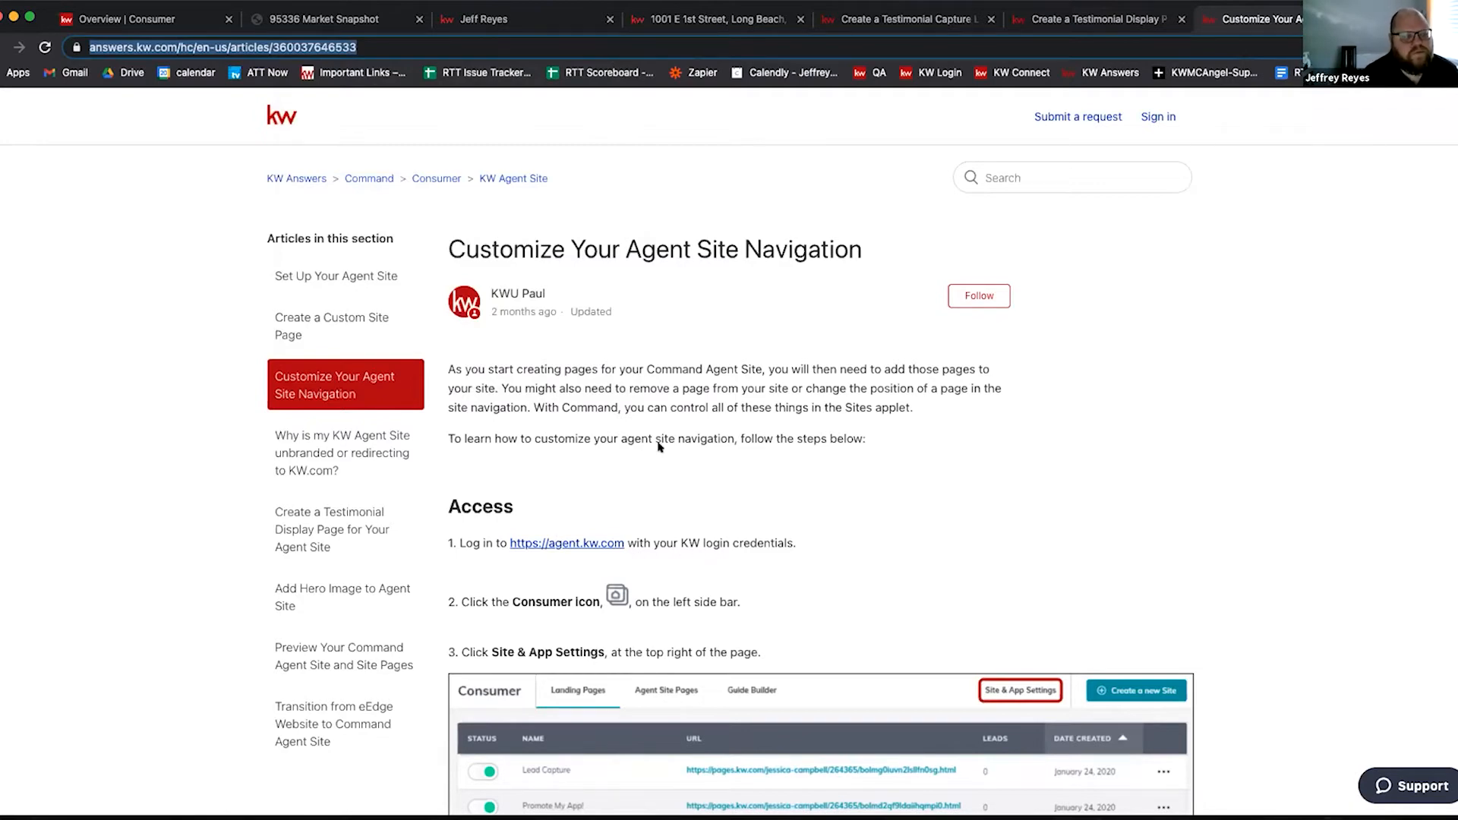
pyautogui.scroll(-4, 661, 439)
pyautogui.click(119, 19)
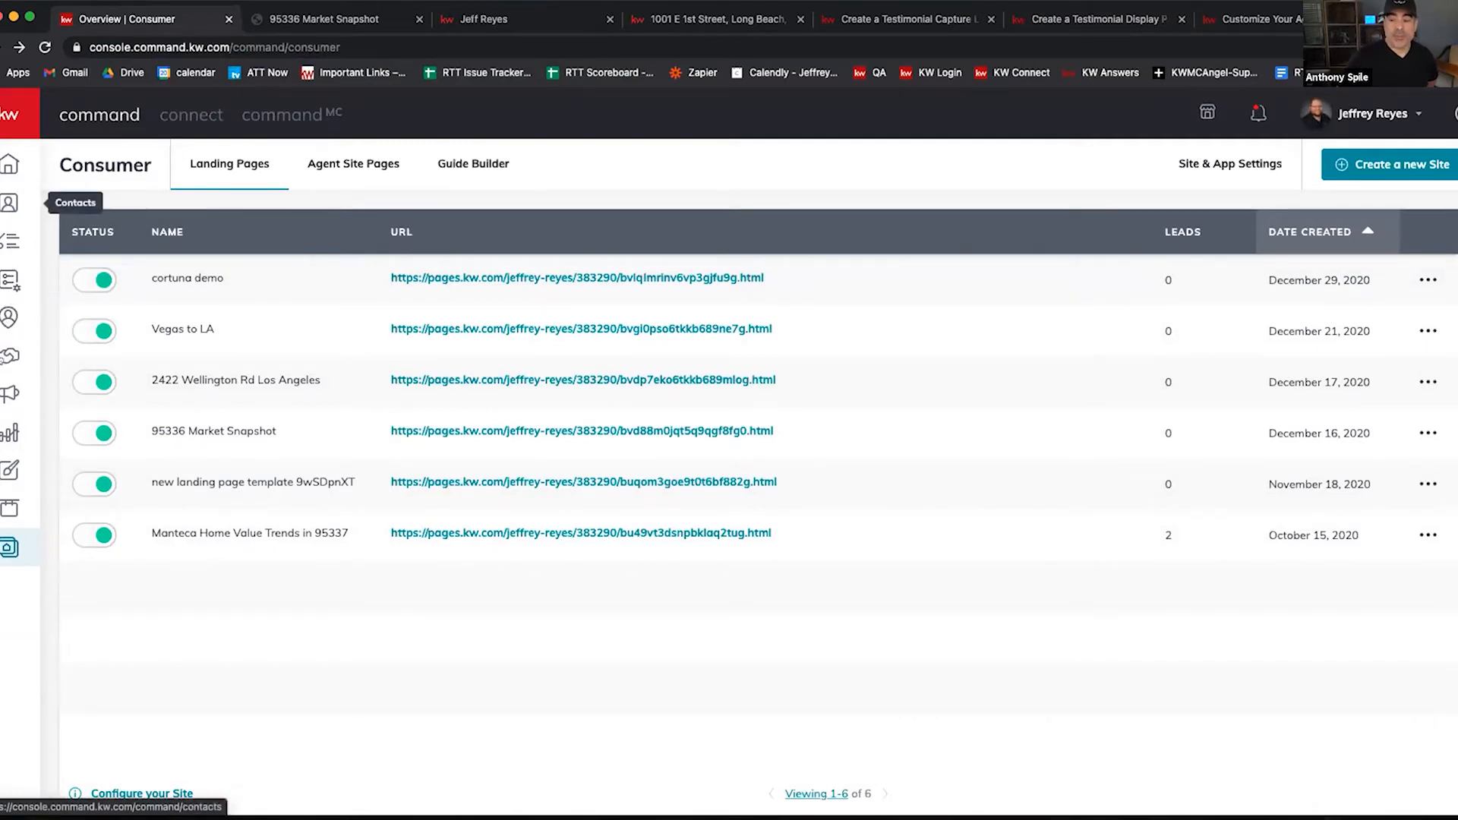
# Step: Open the Campaigns Dashboard from the KW Command sidebar
pyautogui.click(30, 345)
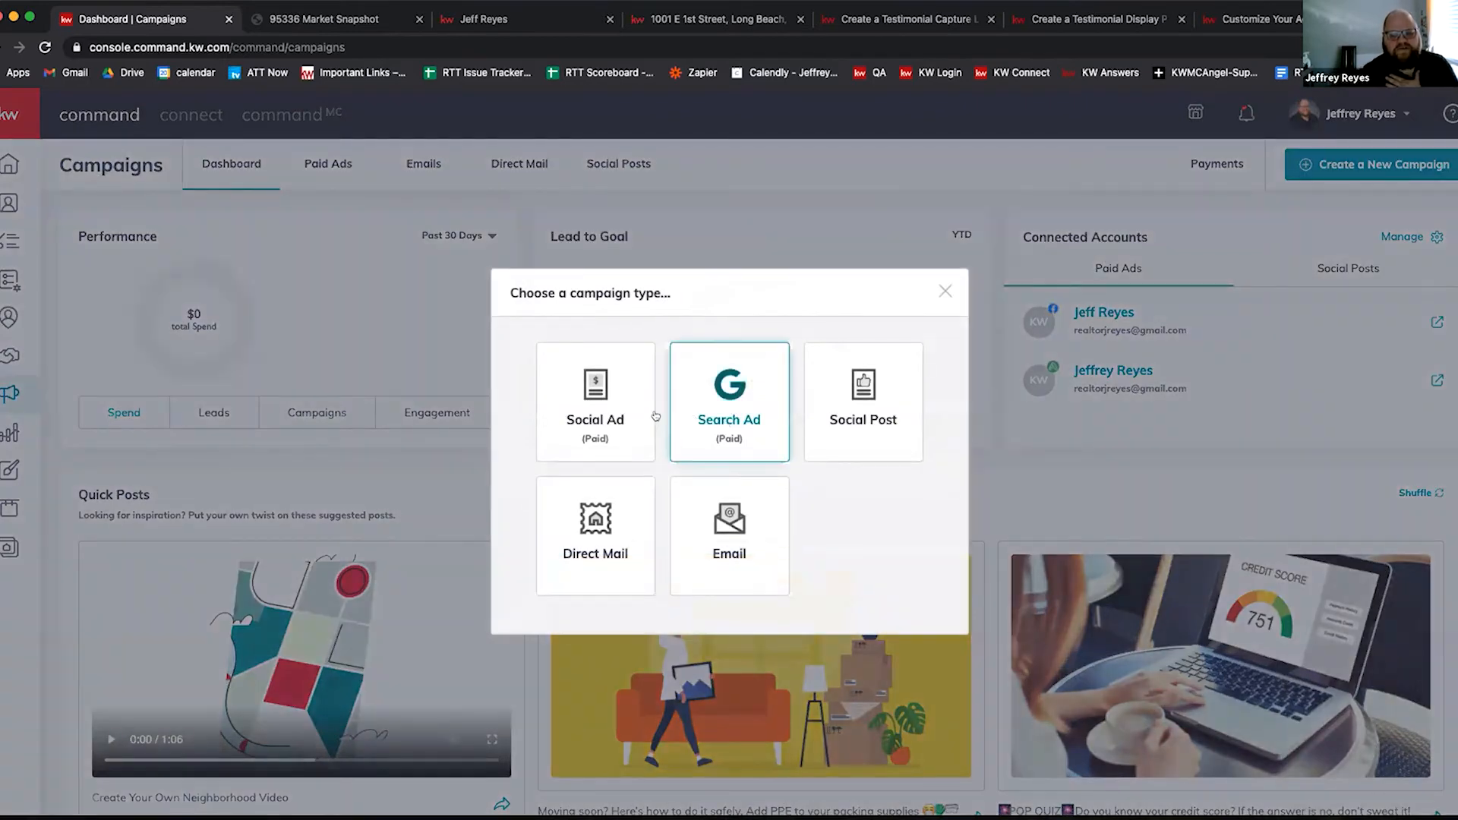
# Step: Start a new search ad campaign named 'test' with the Advertise Listing goal
pyautogui.click(731, 406)
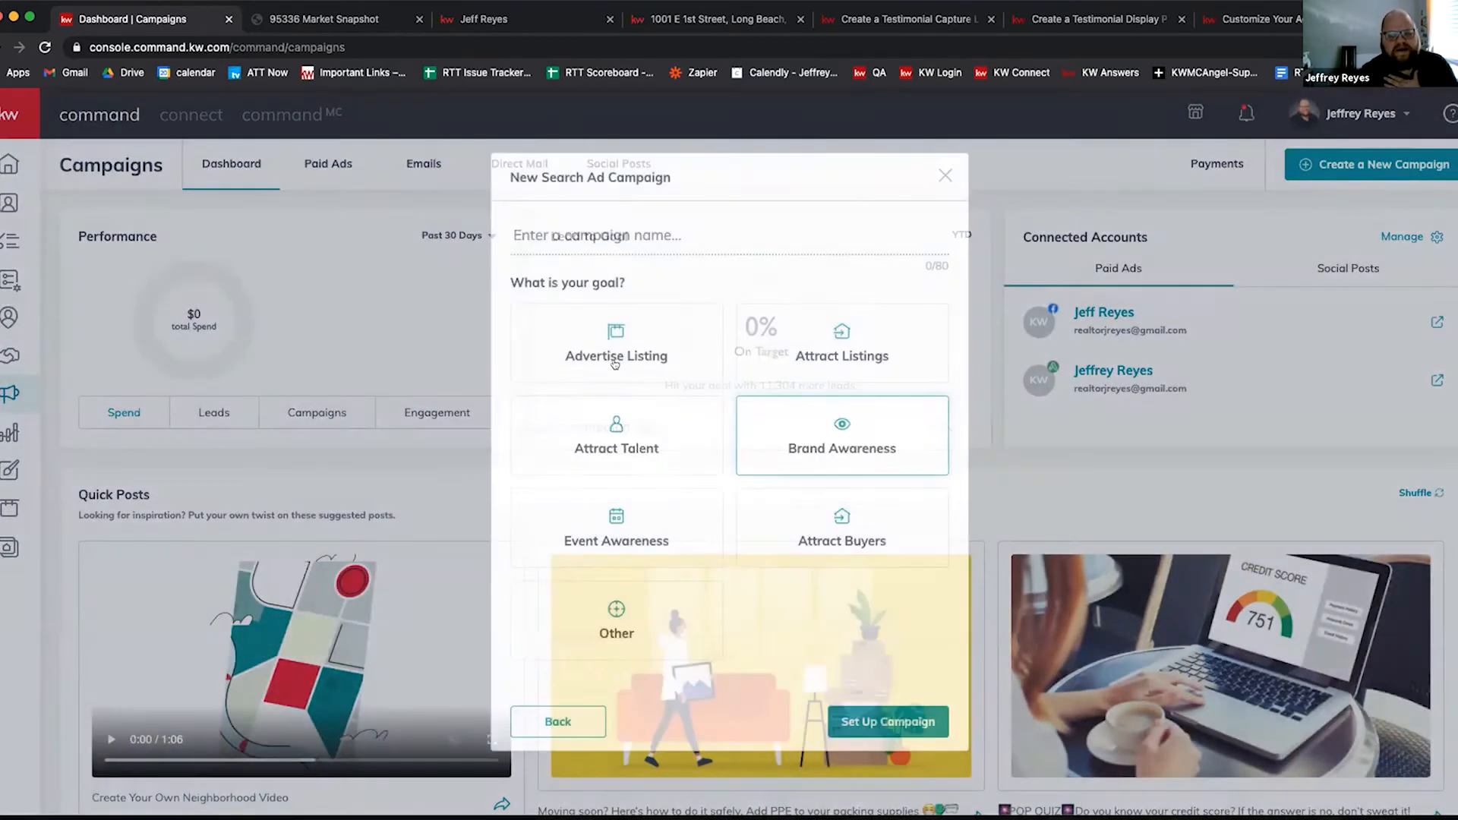
pyautogui.click(616, 362)
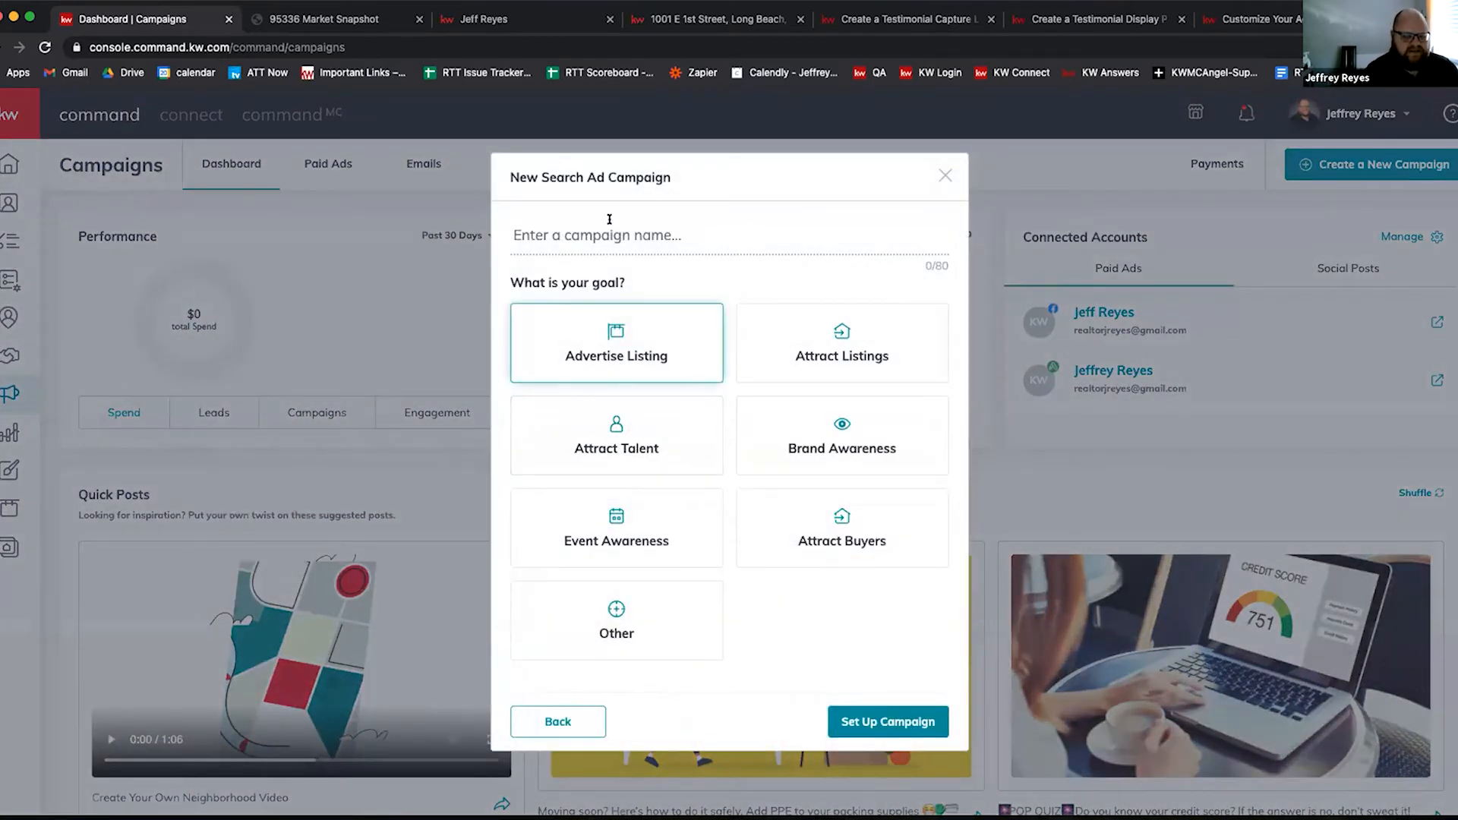
pyautogui.write('test')
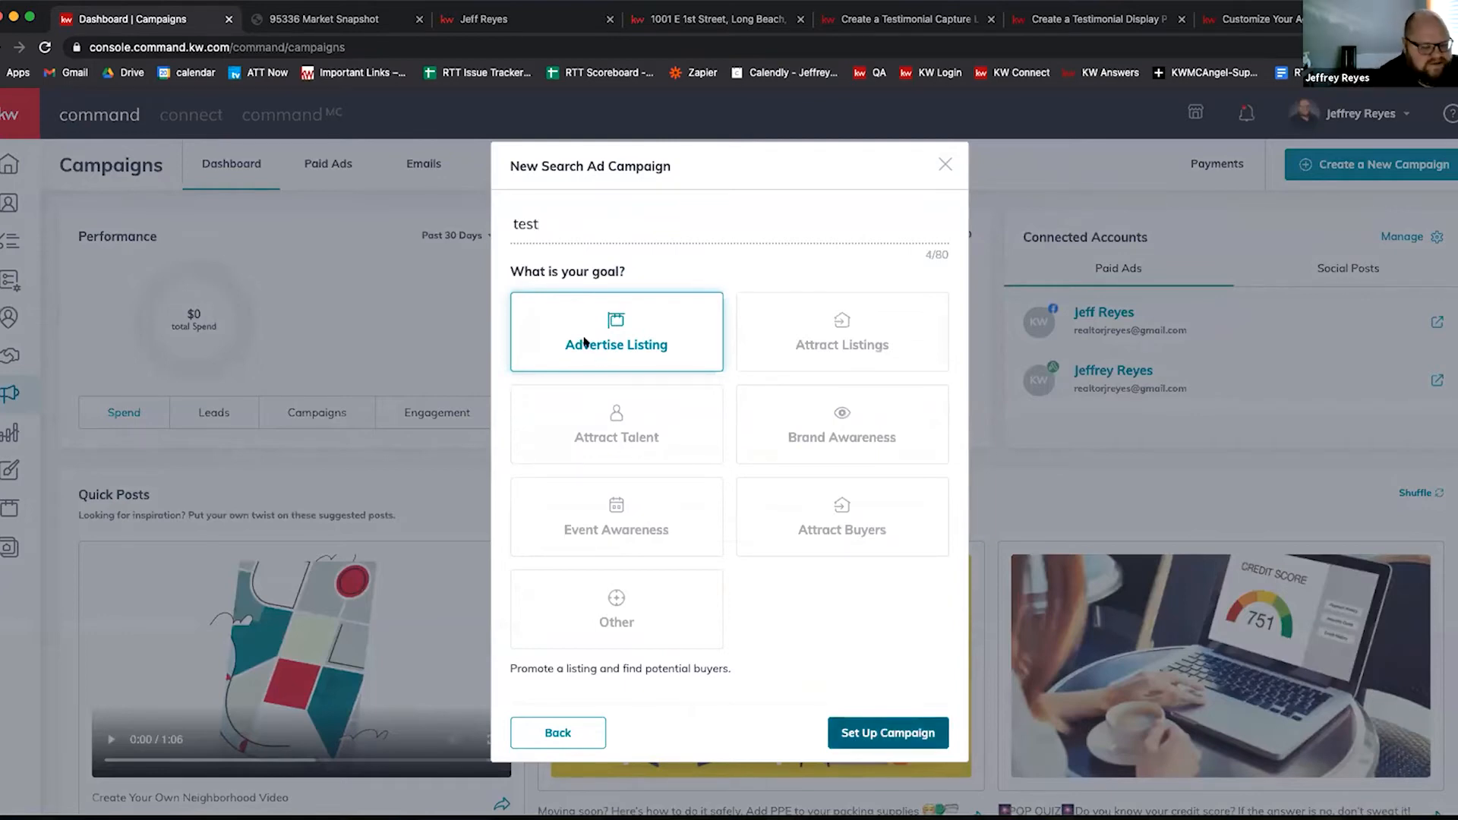
pyautogui.press('Return')
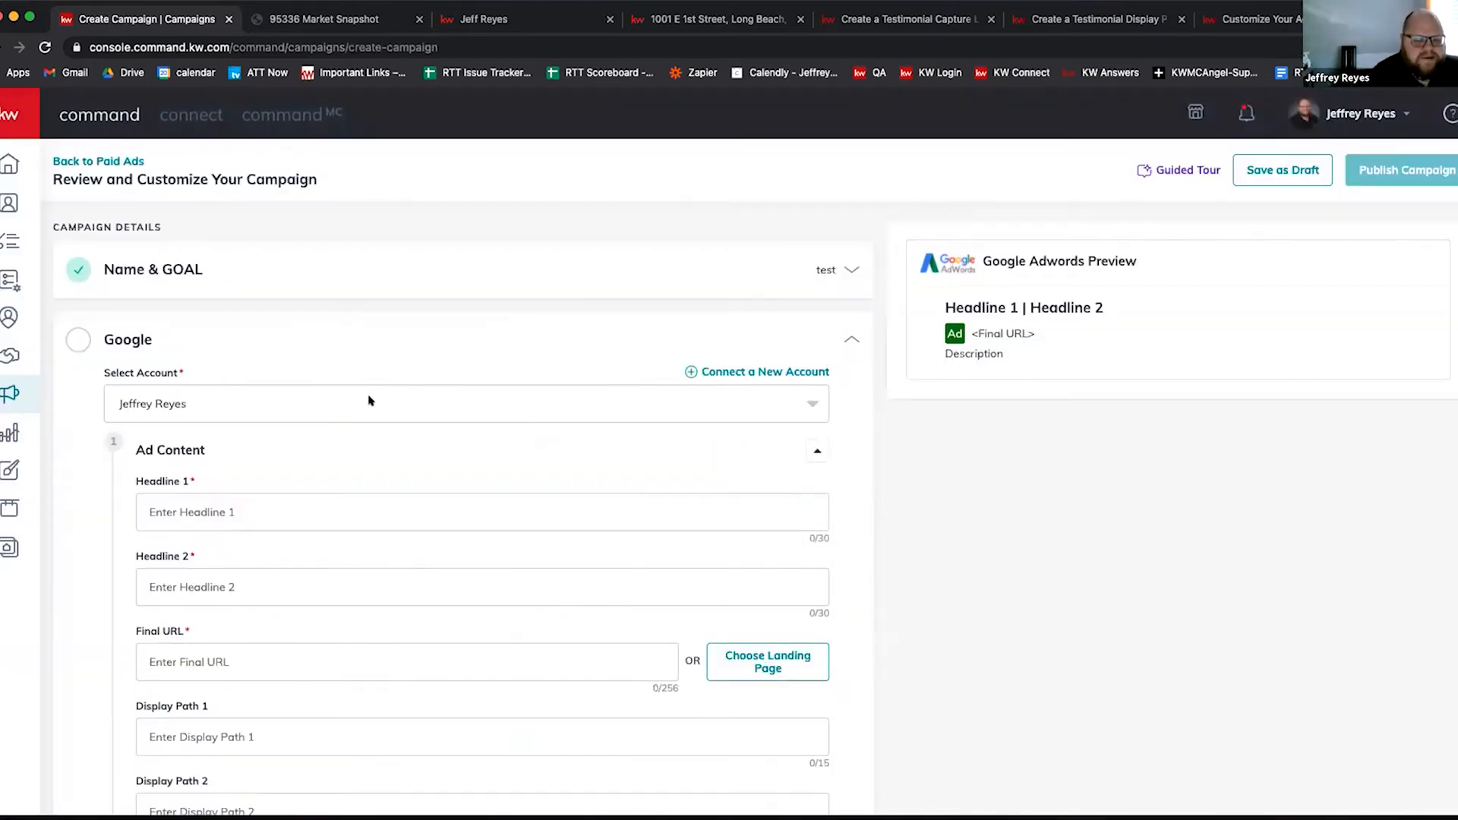
pyautogui.scroll(-2, 341, 396)
pyautogui.scroll(-7, 501, 395)
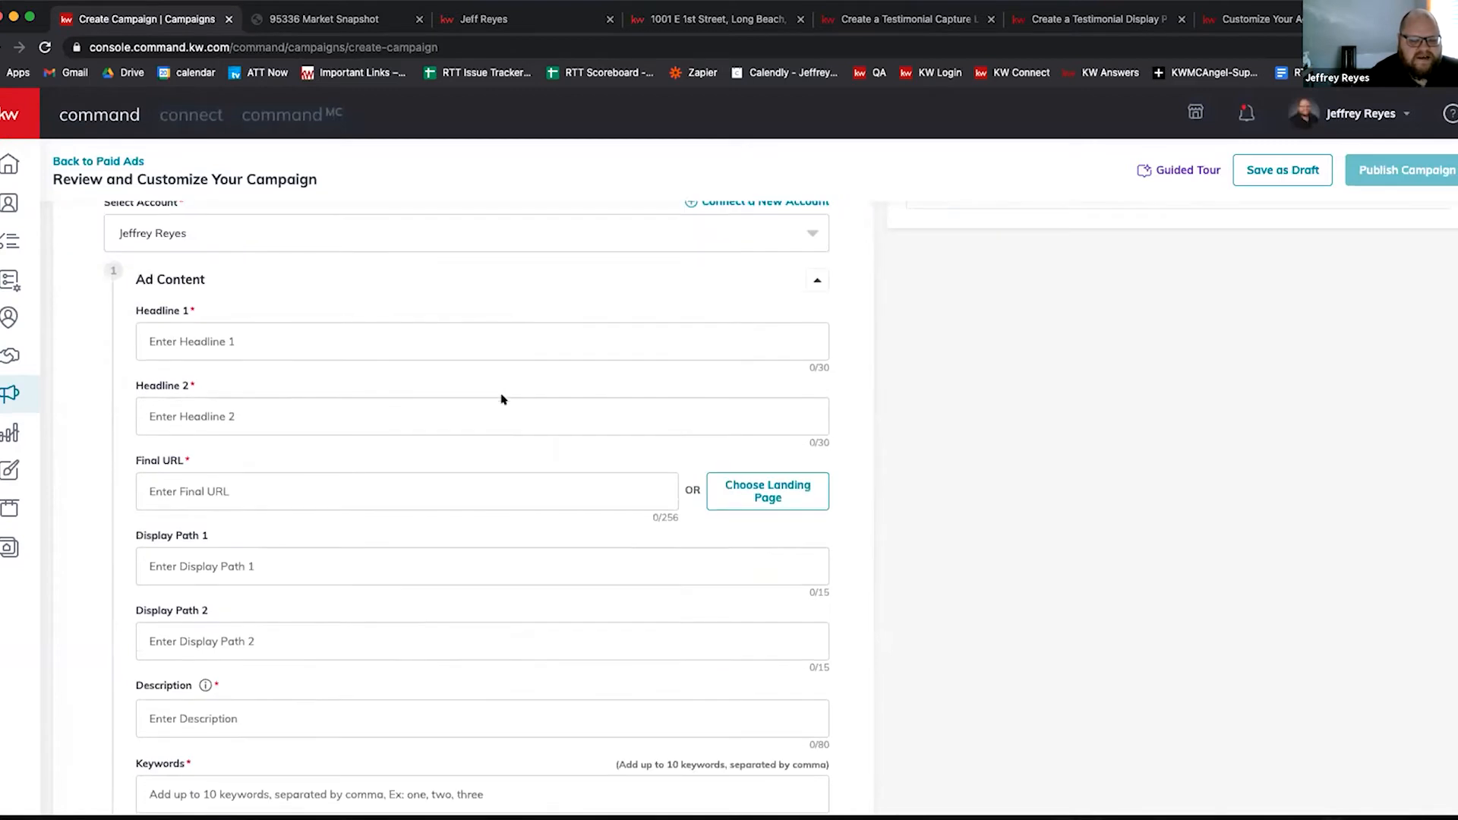
pyautogui.scroll(8, 355, 389)
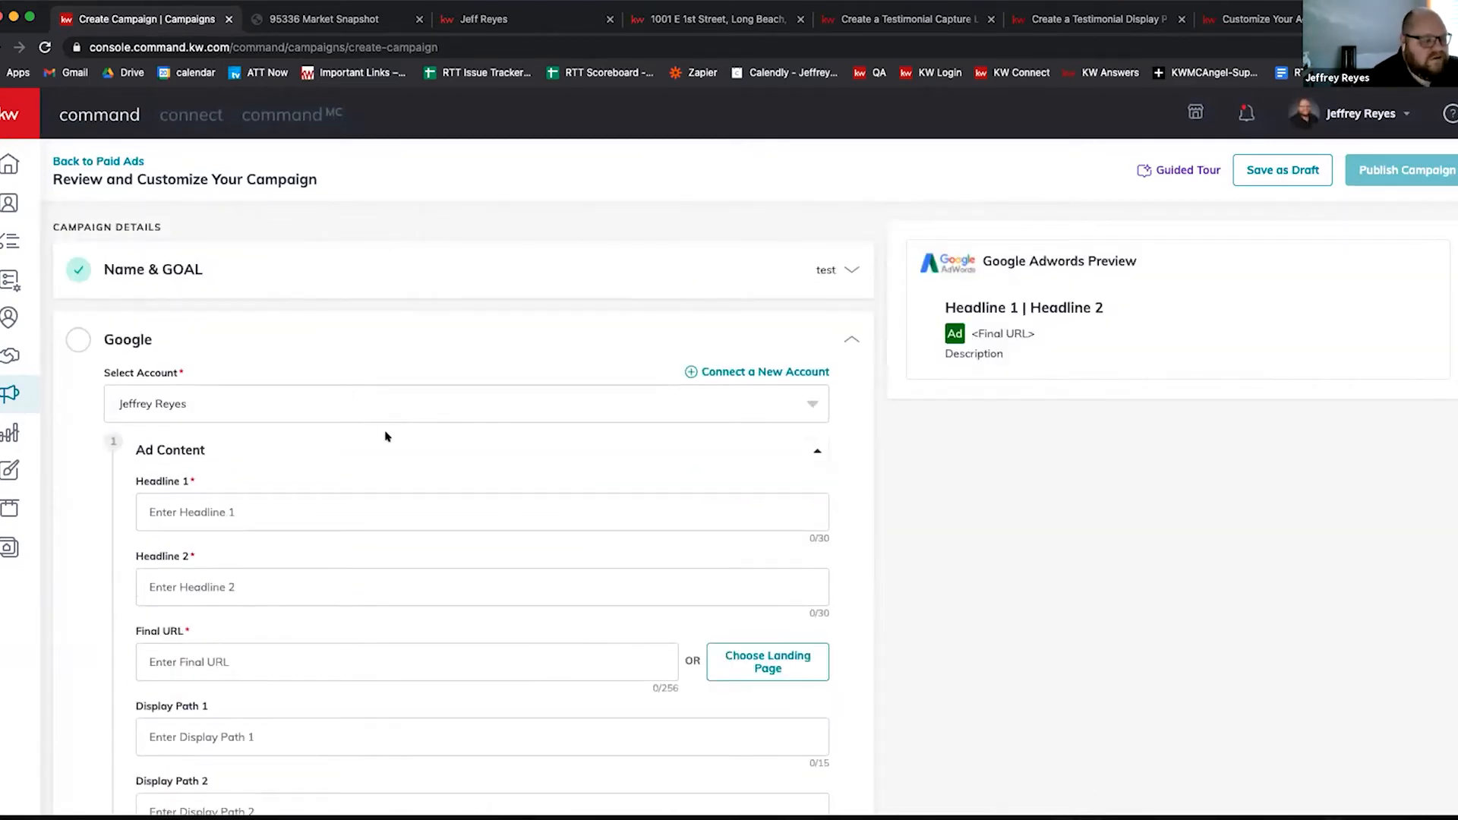
pyautogui.scroll(-1, 387, 471)
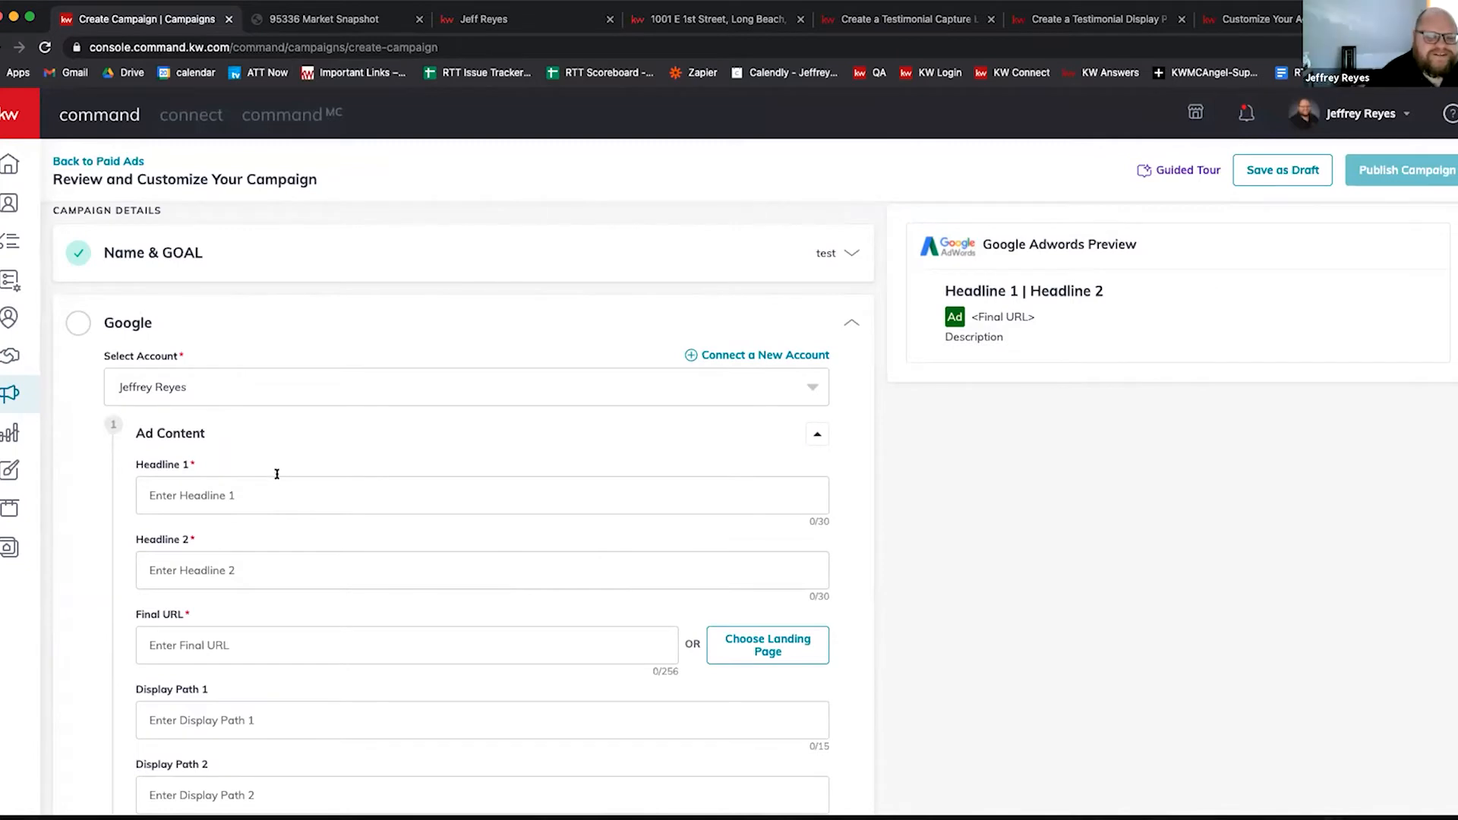
pyautogui.scroll(-1, 251, 480)
pyautogui.scroll(-2, 244, 486)
pyautogui.scroll(3, 304, 516)
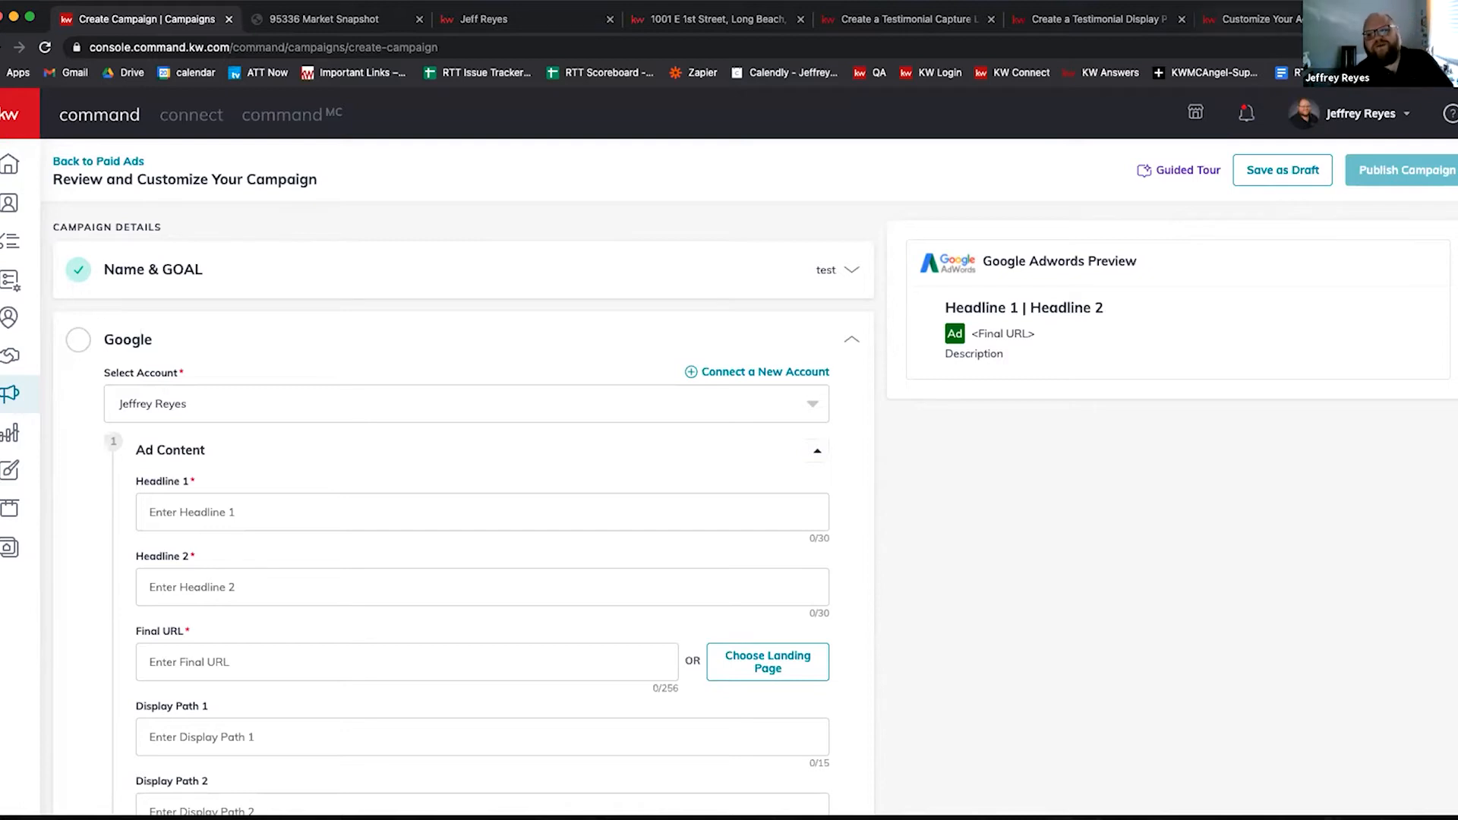
# Step: Open spyfu.com in a new tab, copy its address, and ready the competitor website search box
pyautogui.press('super+t')
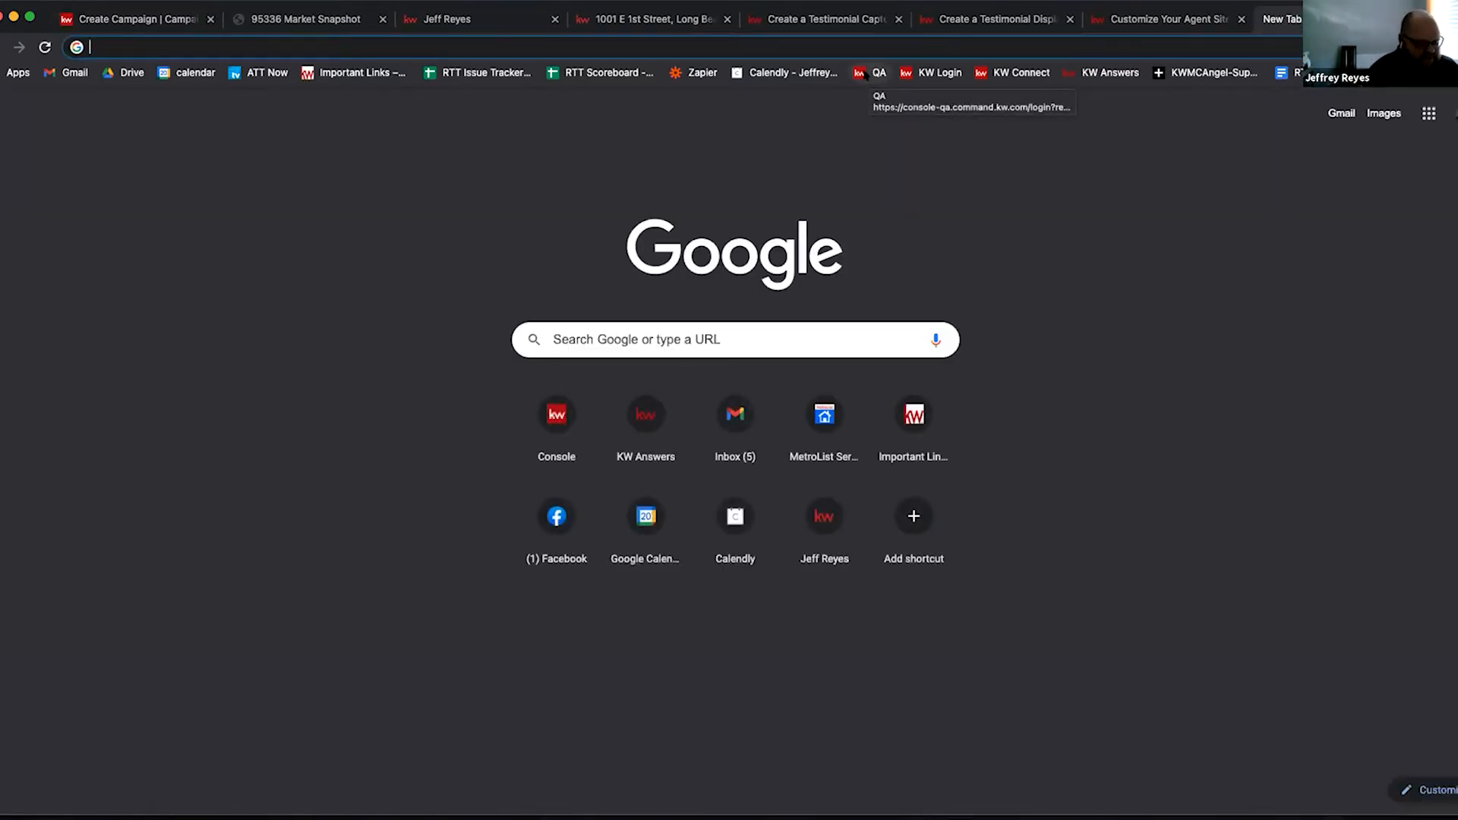
pyautogui.write('spyfu.com')
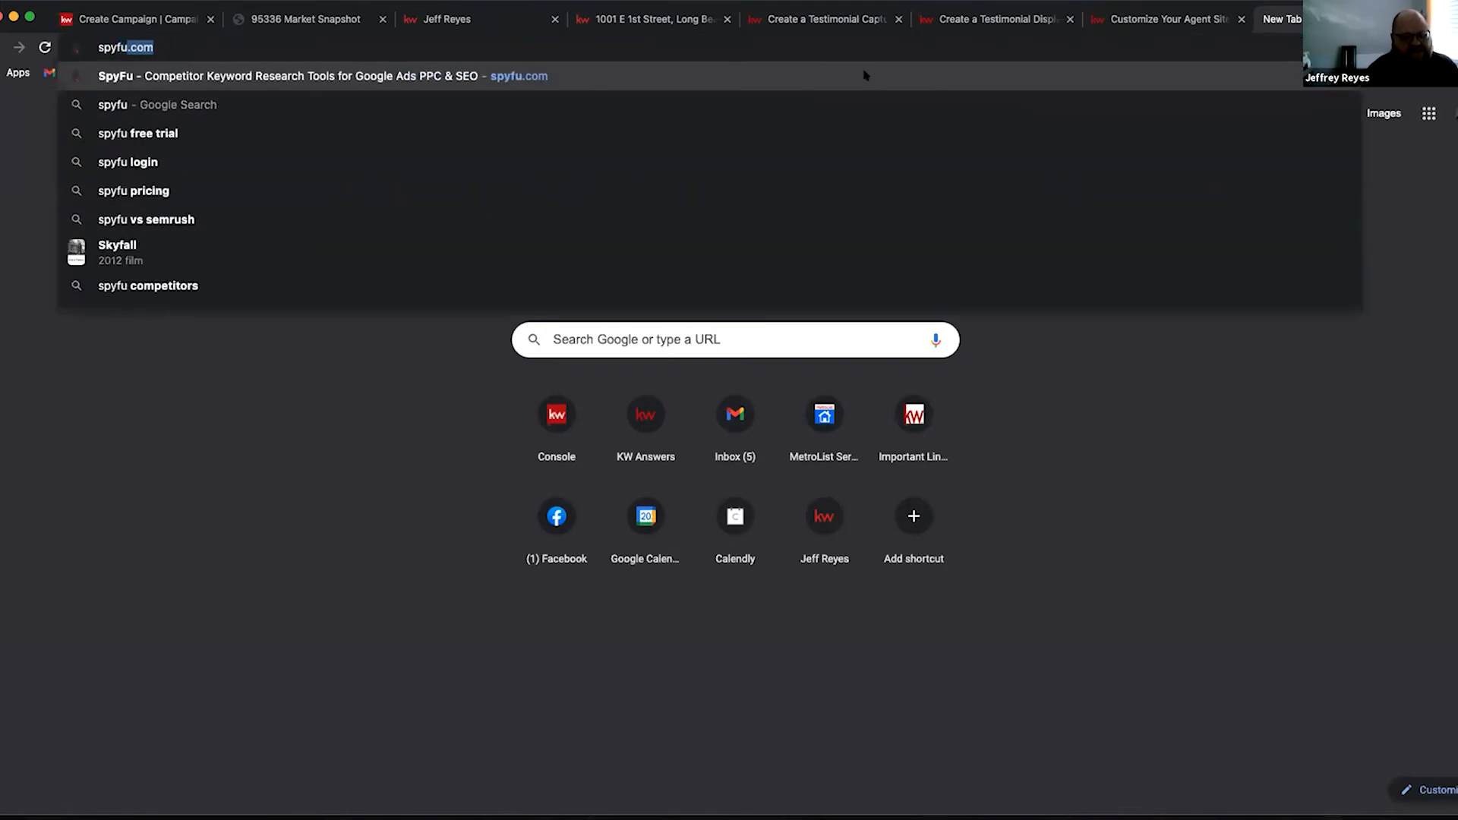
pyautogui.press('Return')
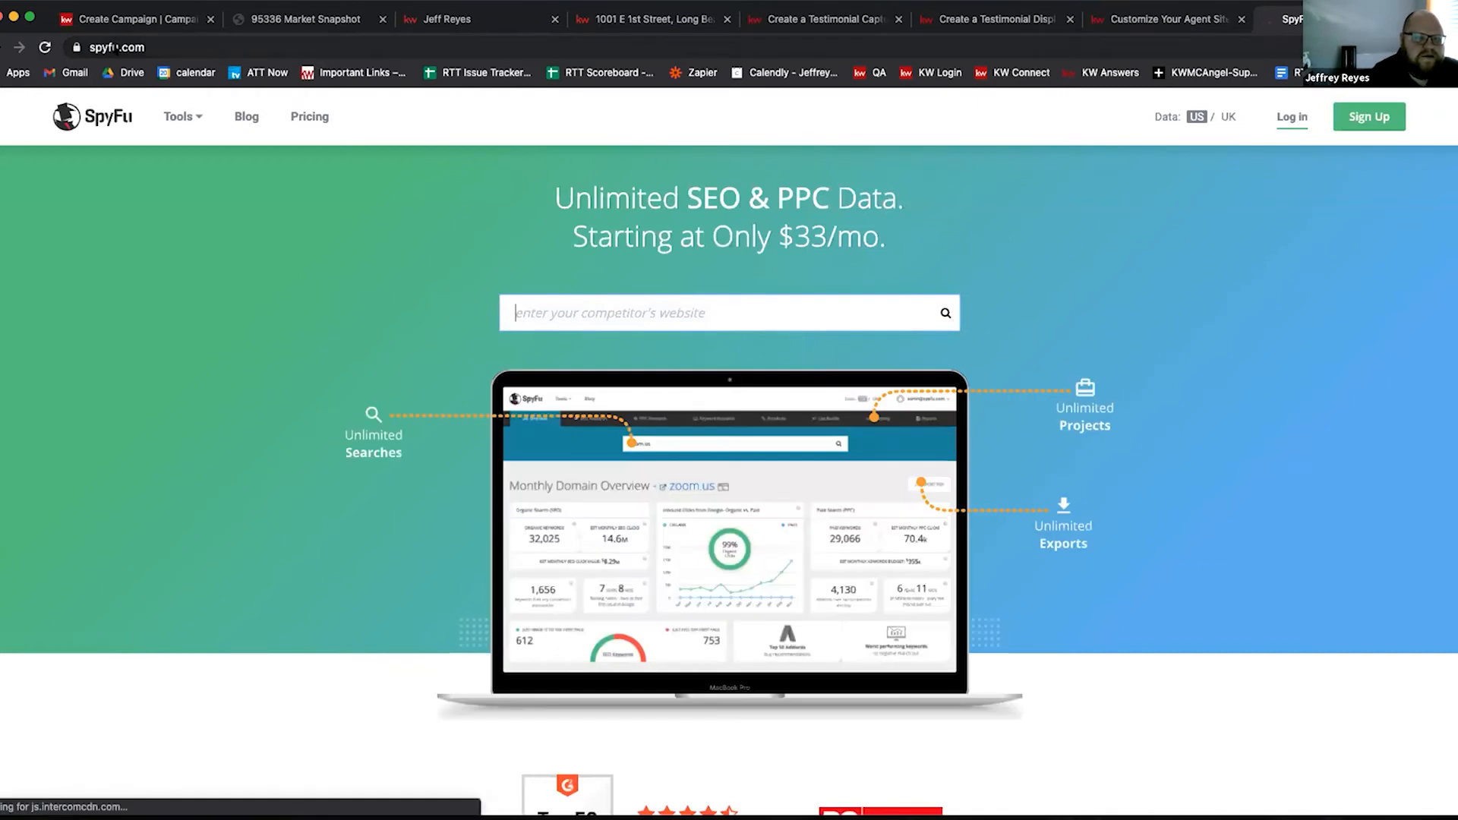
pyautogui.rightClick(122, 47)
pyautogui.click(152, 180)
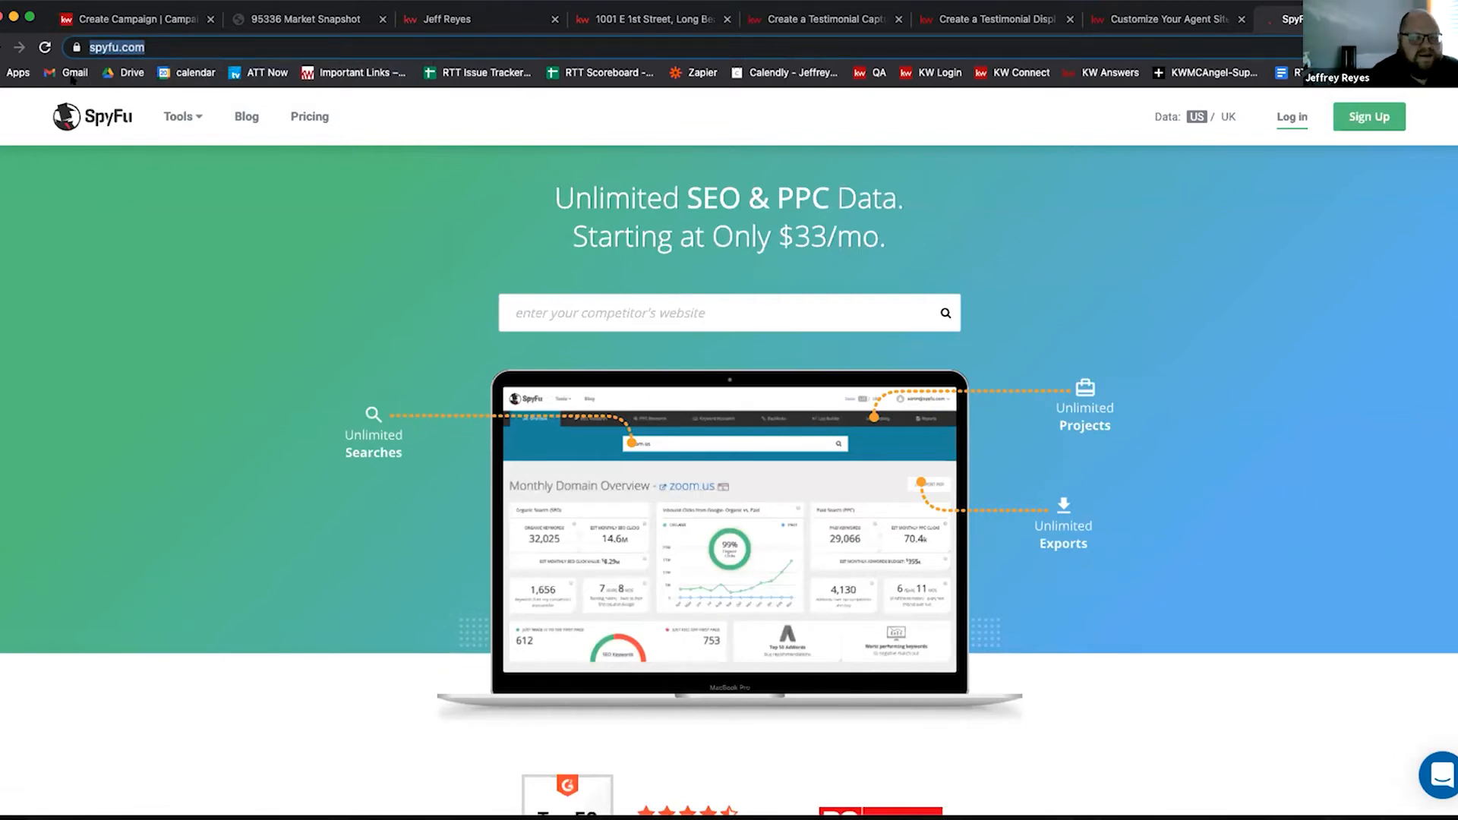
pyautogui.click(597, 313)
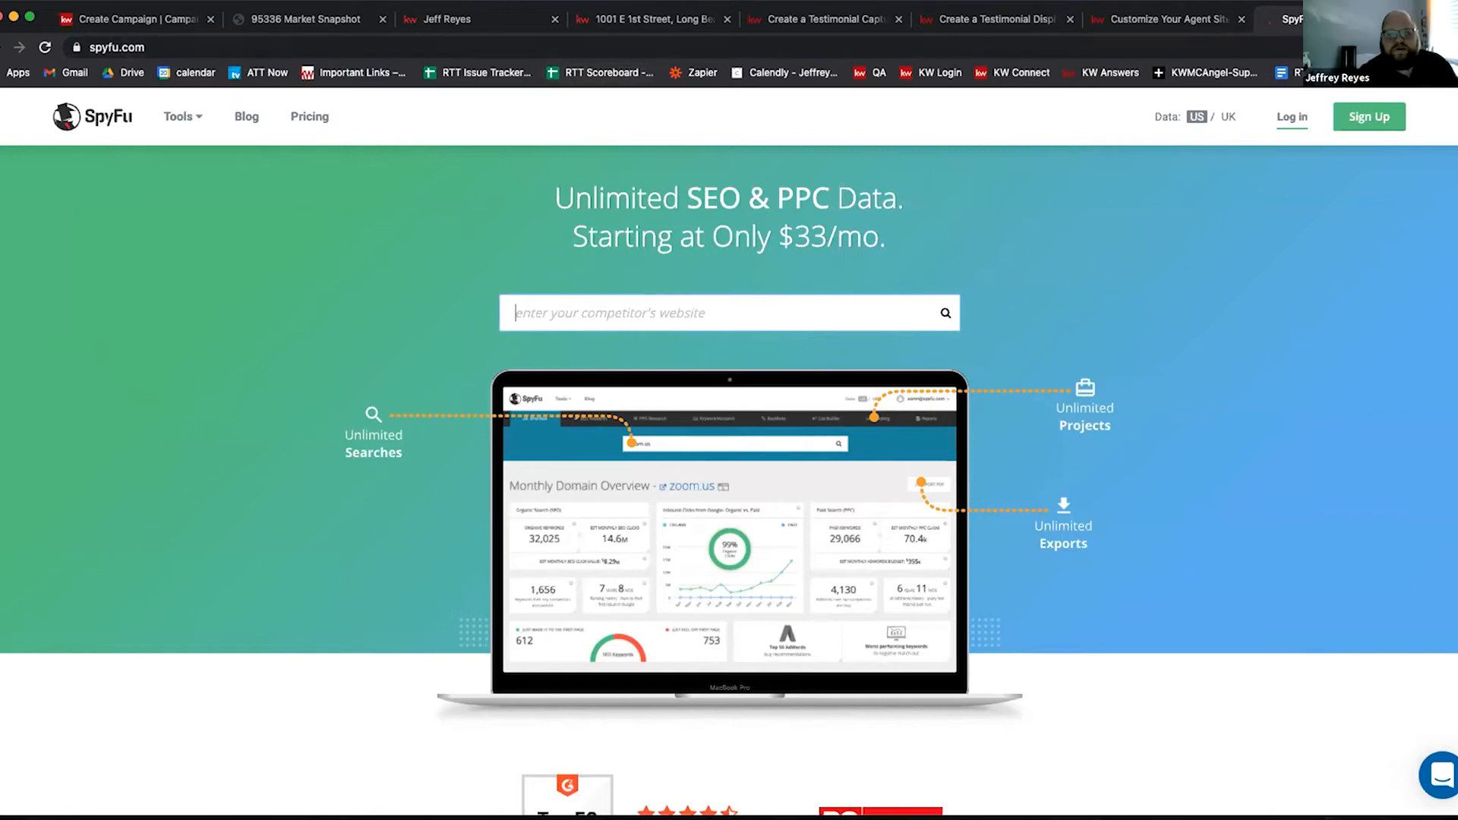
# Step: Search Google for 'homes for sale in thousand oaks ca' in a new tab and scan the paid ads
pyautogui.press('super+t')
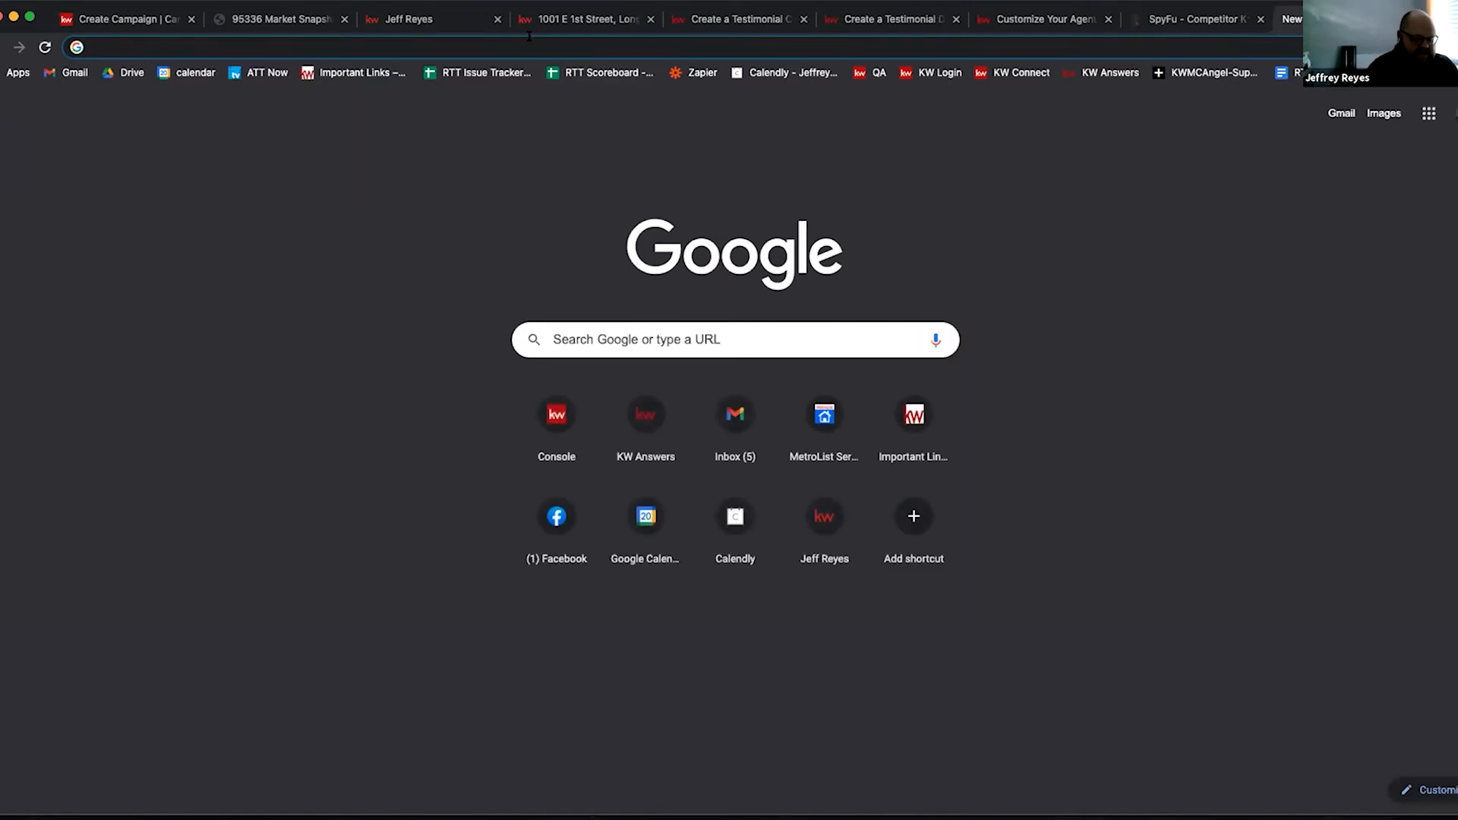
pyautogui.write('homes for ')
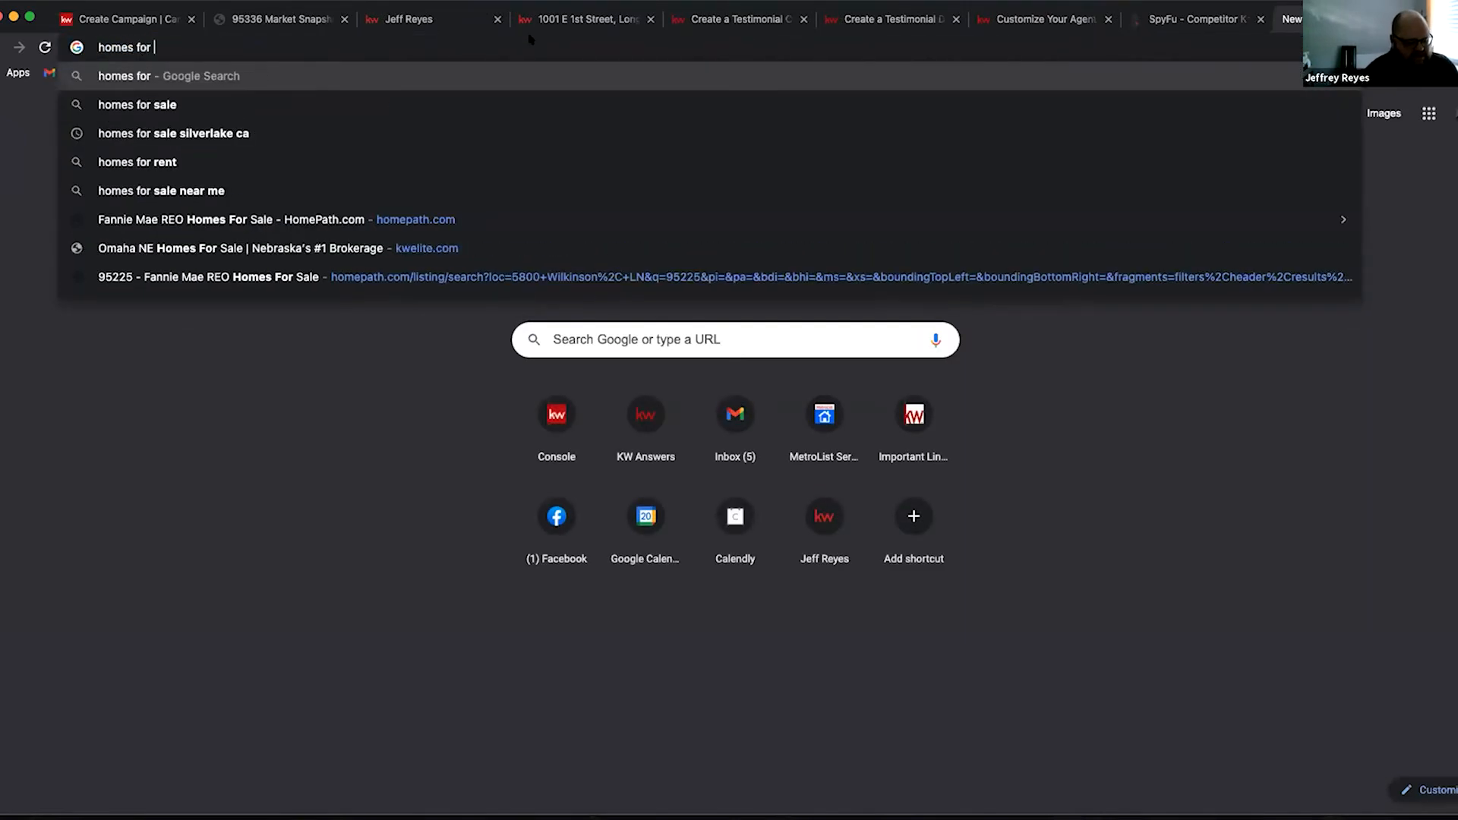
pyautogui.write('sale ')
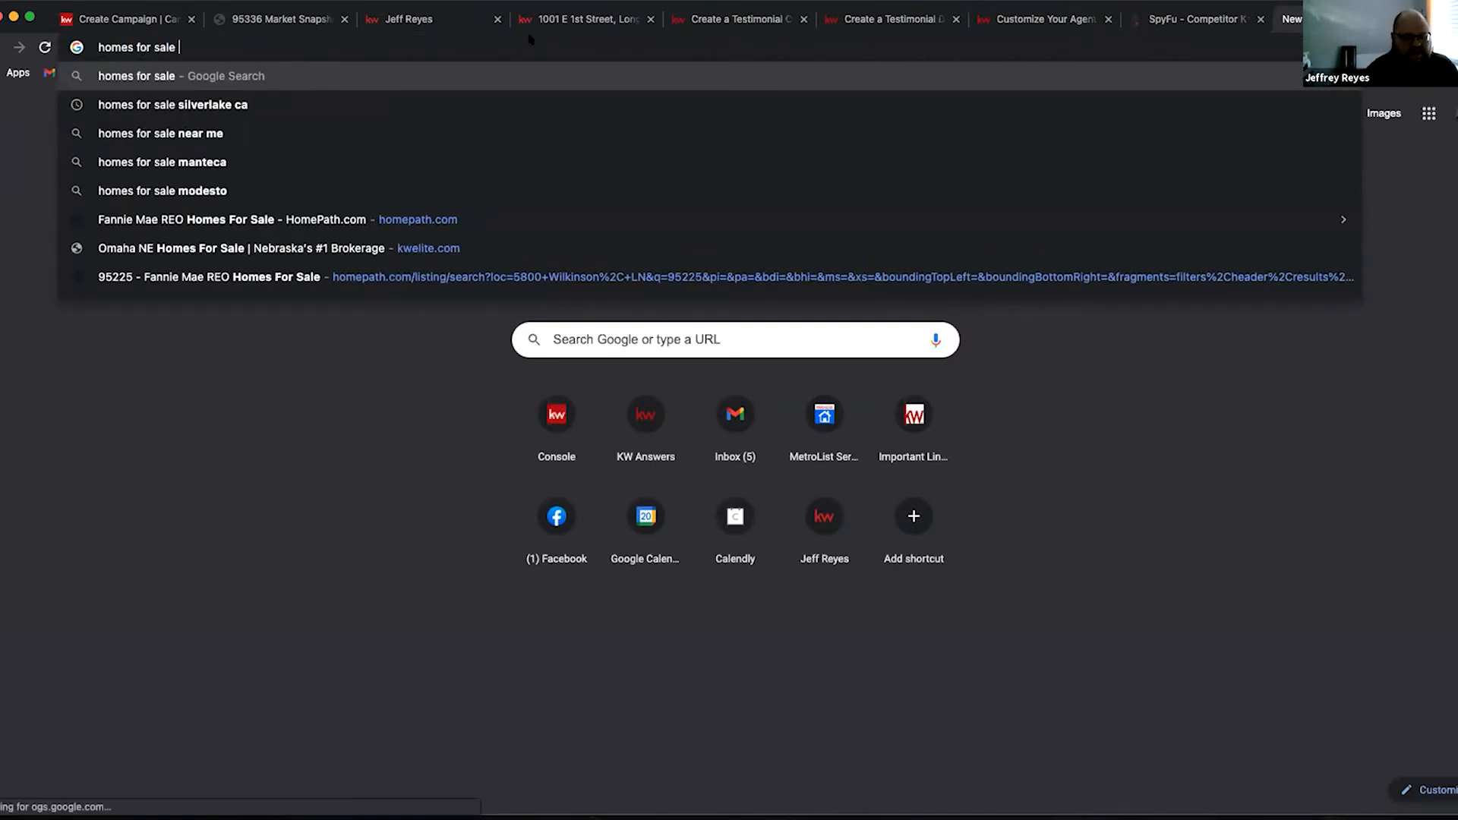
pyautogui.write('in thousa')
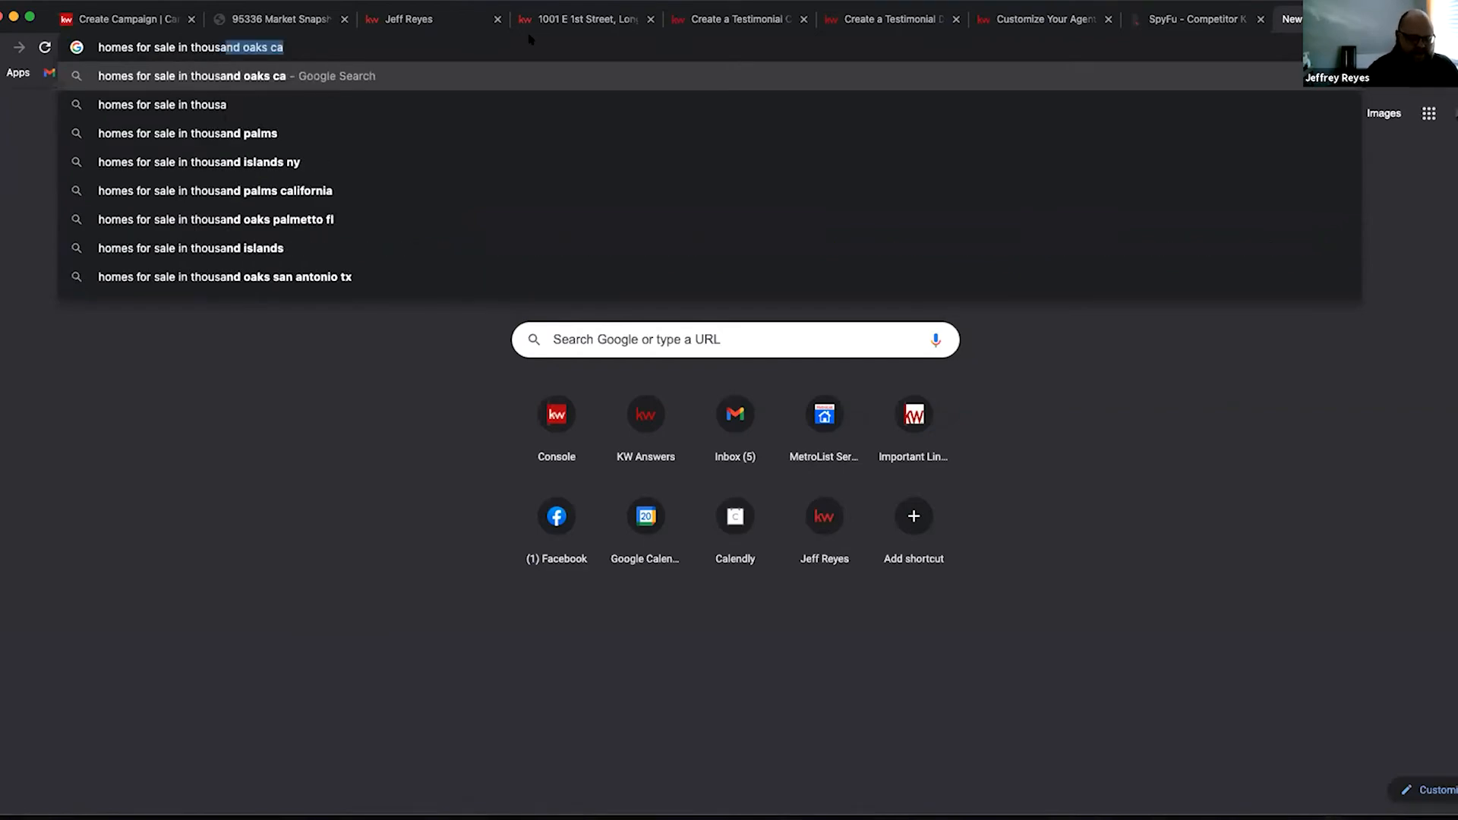
pyautogui.press('Return')
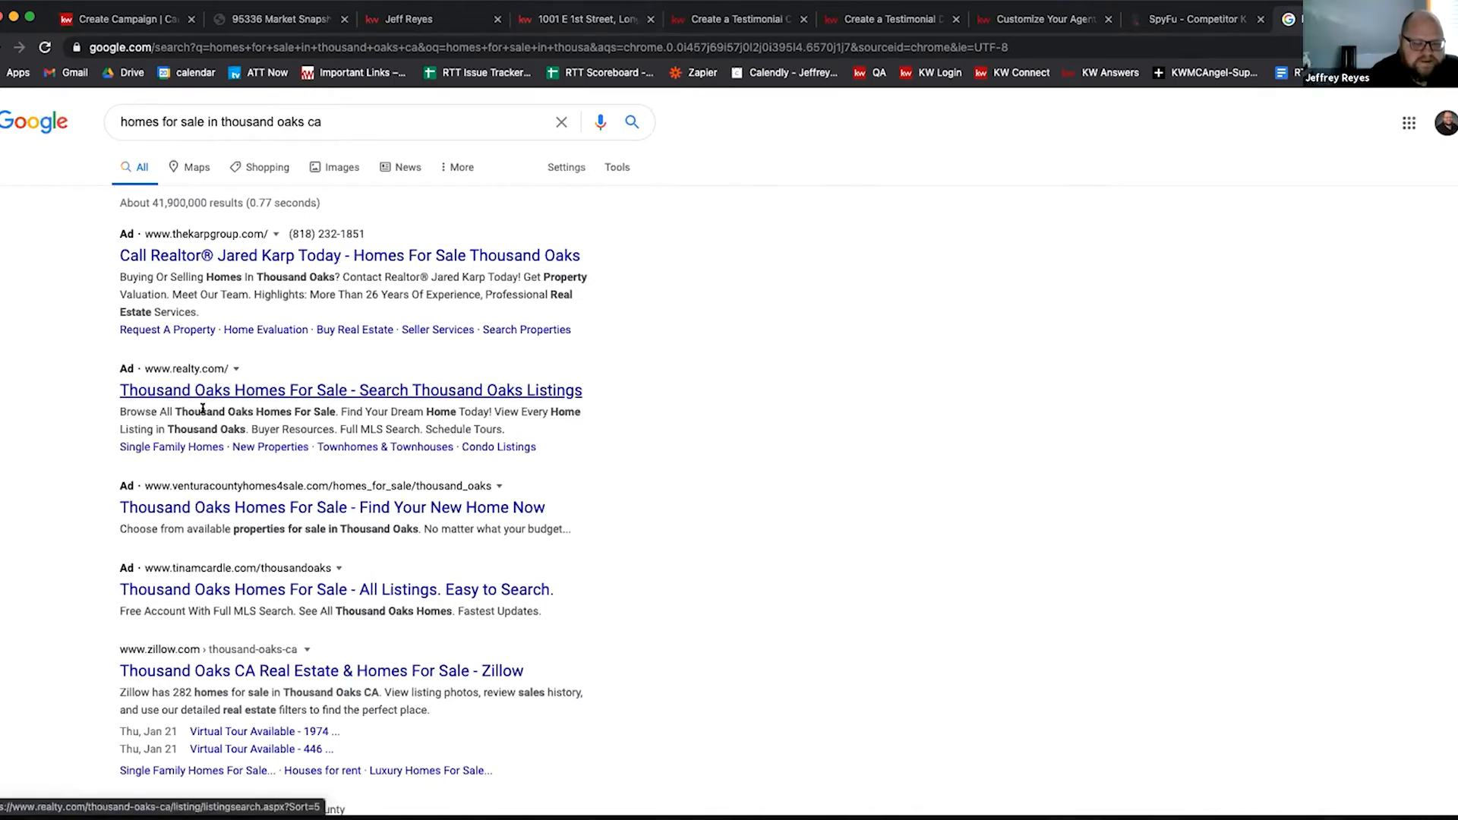
pyautogui.scroll(-1, 201, 490)
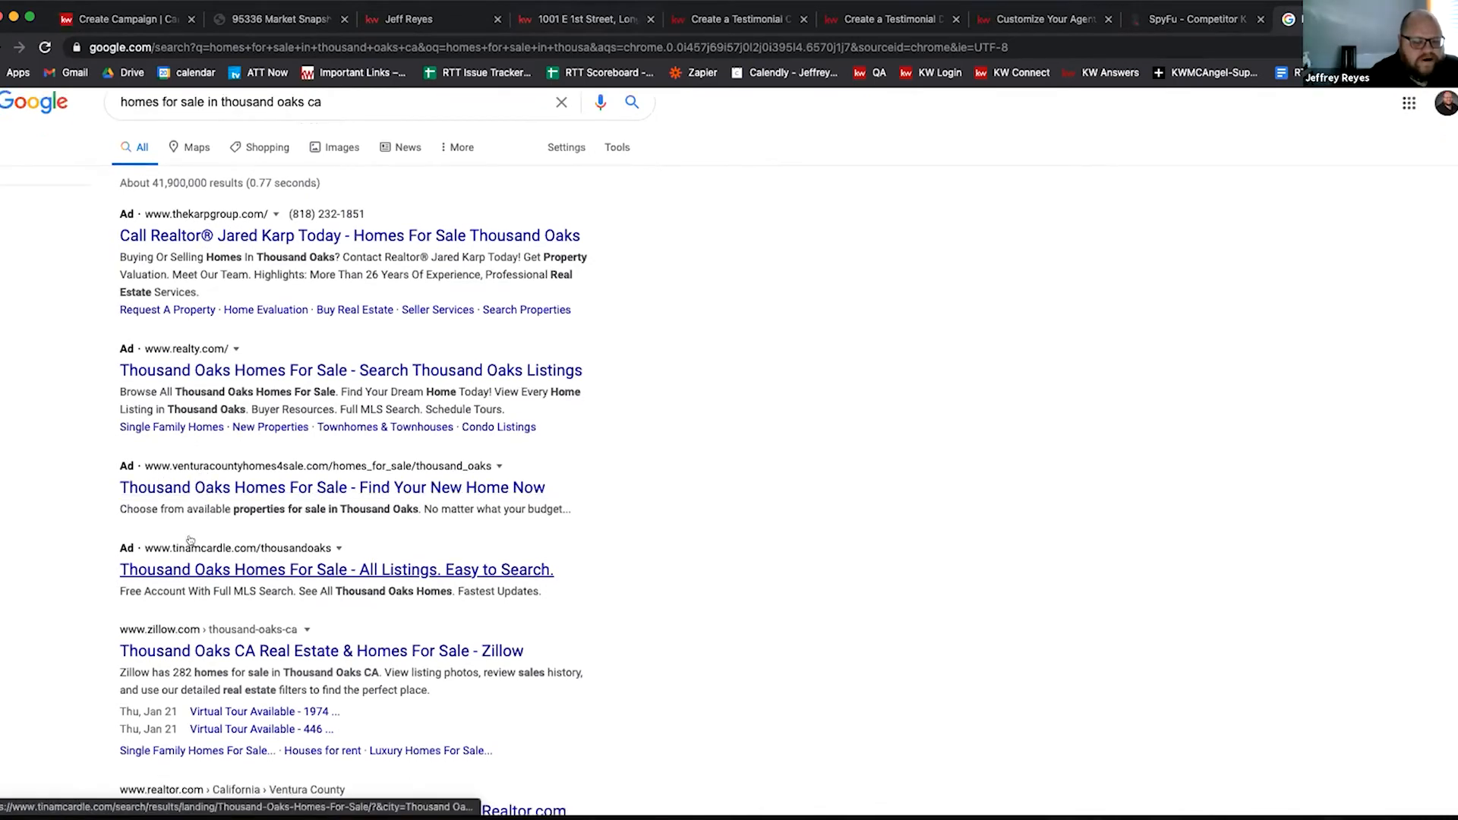
pyautogui.scroll(-1, 212, 524)
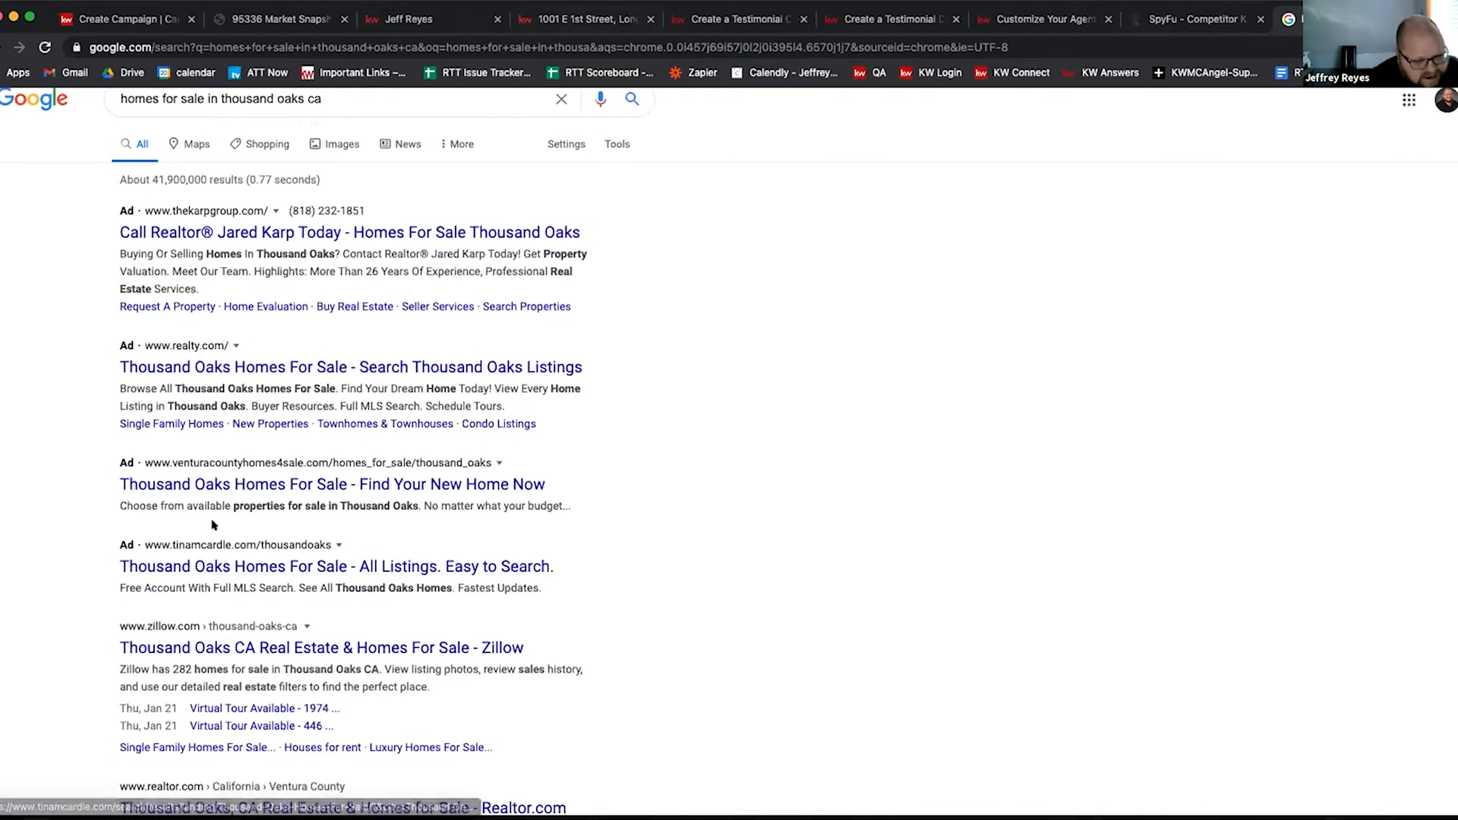
pyautogui.scroll(1, 192, 557)
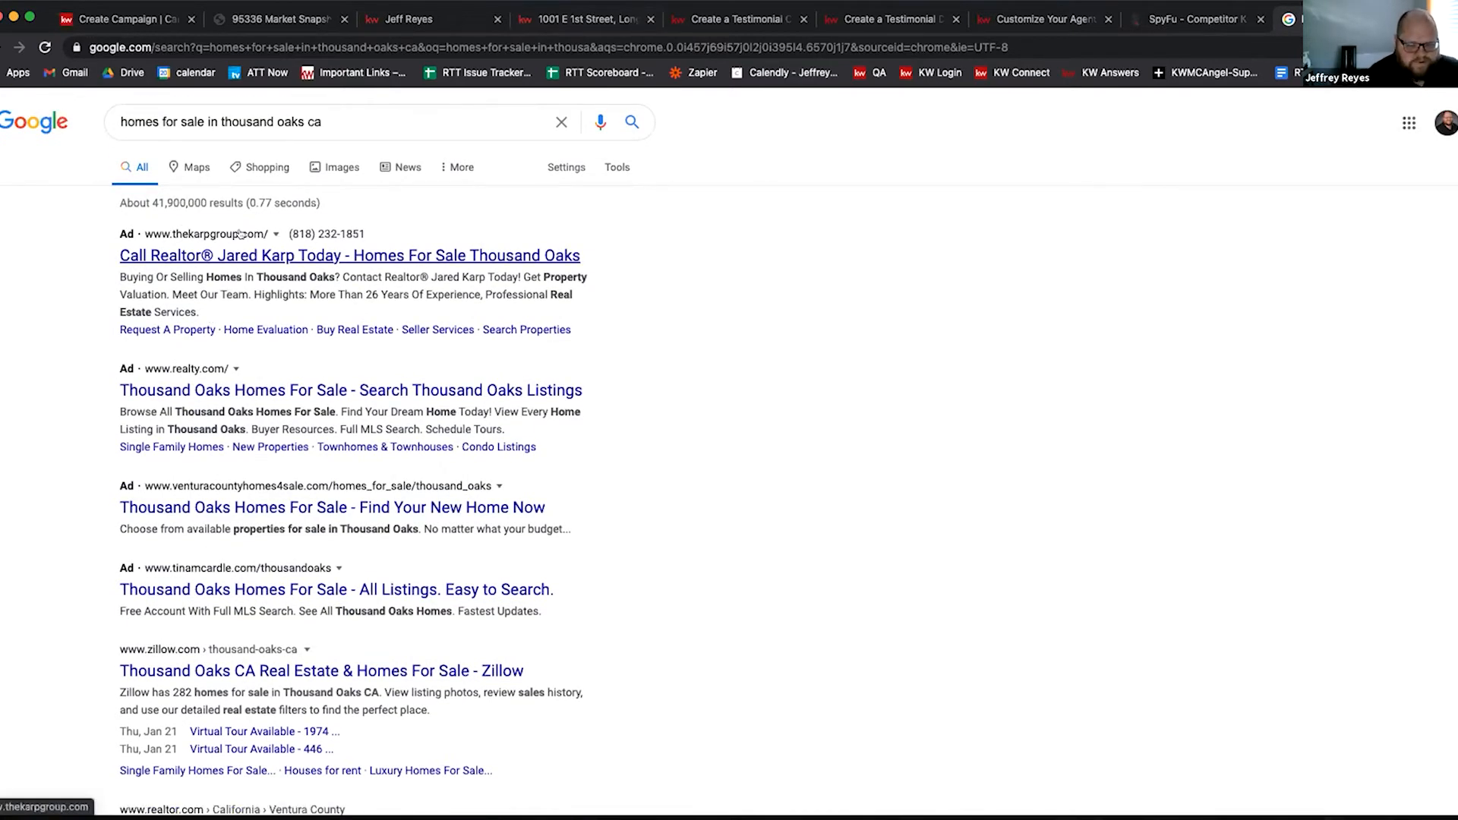
# Step: Look up thekarpgroup.com in SpyFu and scroll to its organic and paid competitor lists
pyautogui.click(1192, 21)
pyautogui.write('thekarp')
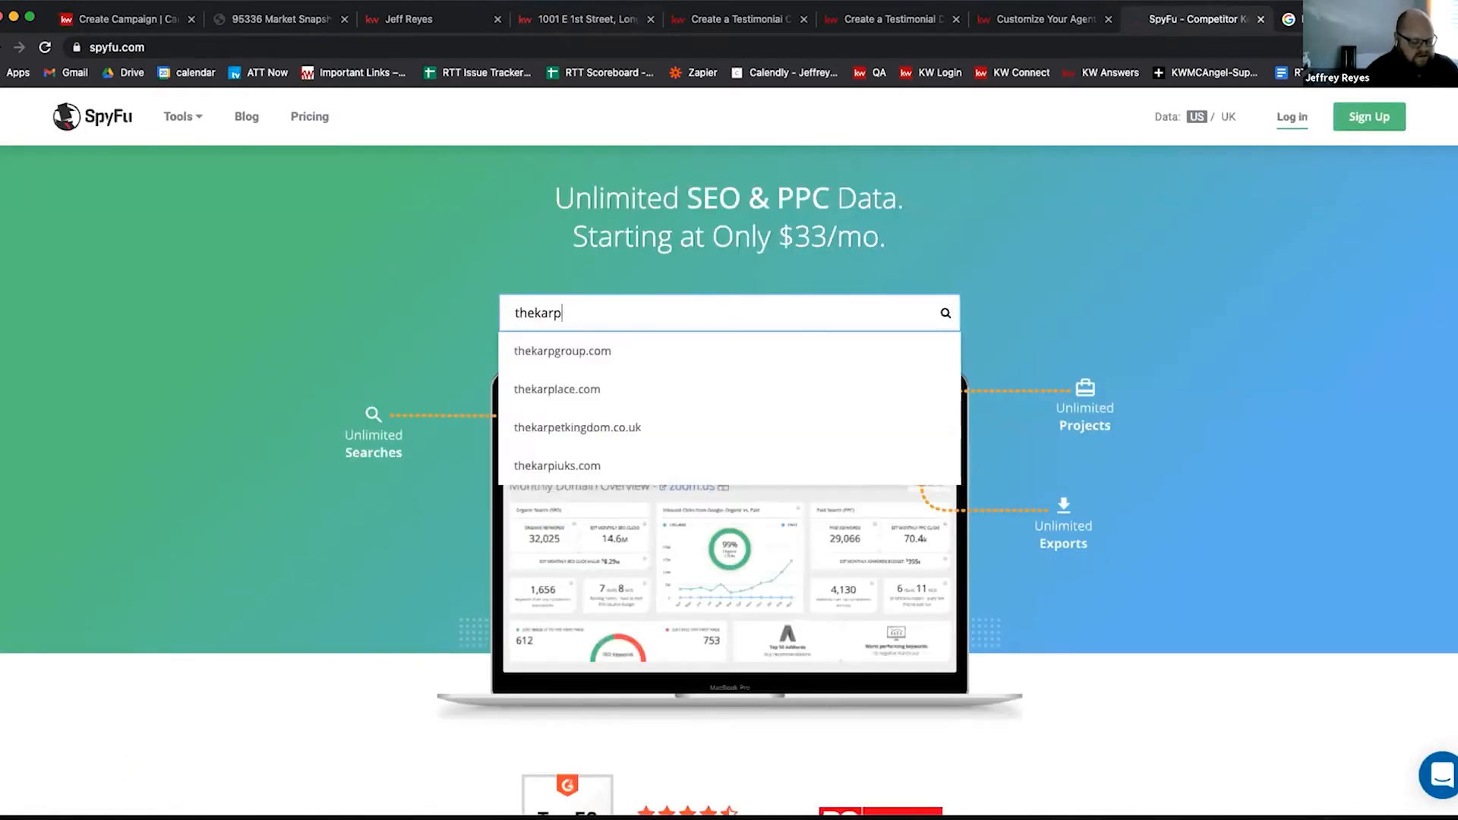
pyautogui.write('group')
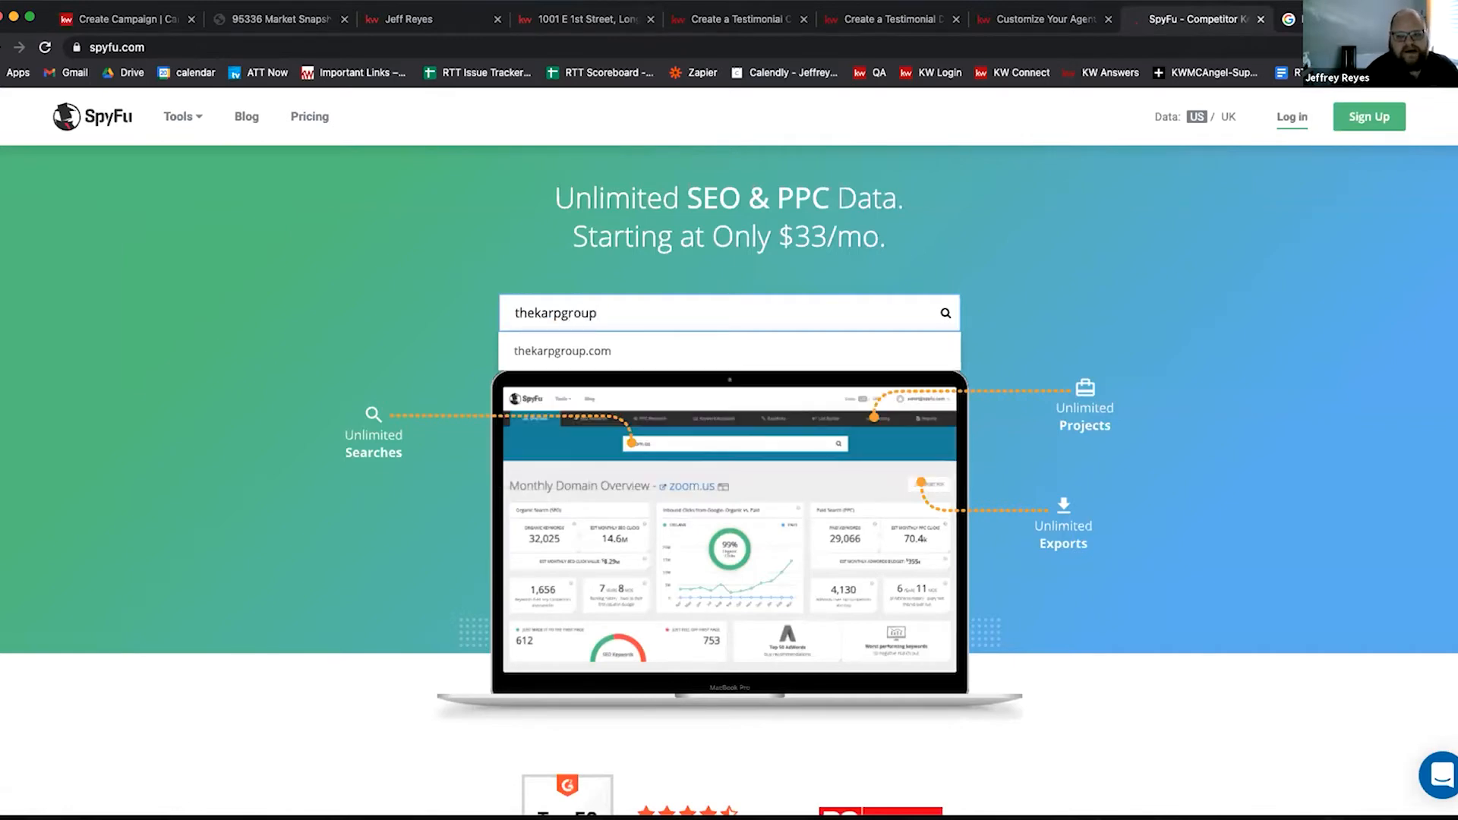
pyautogui.click(560, 354)
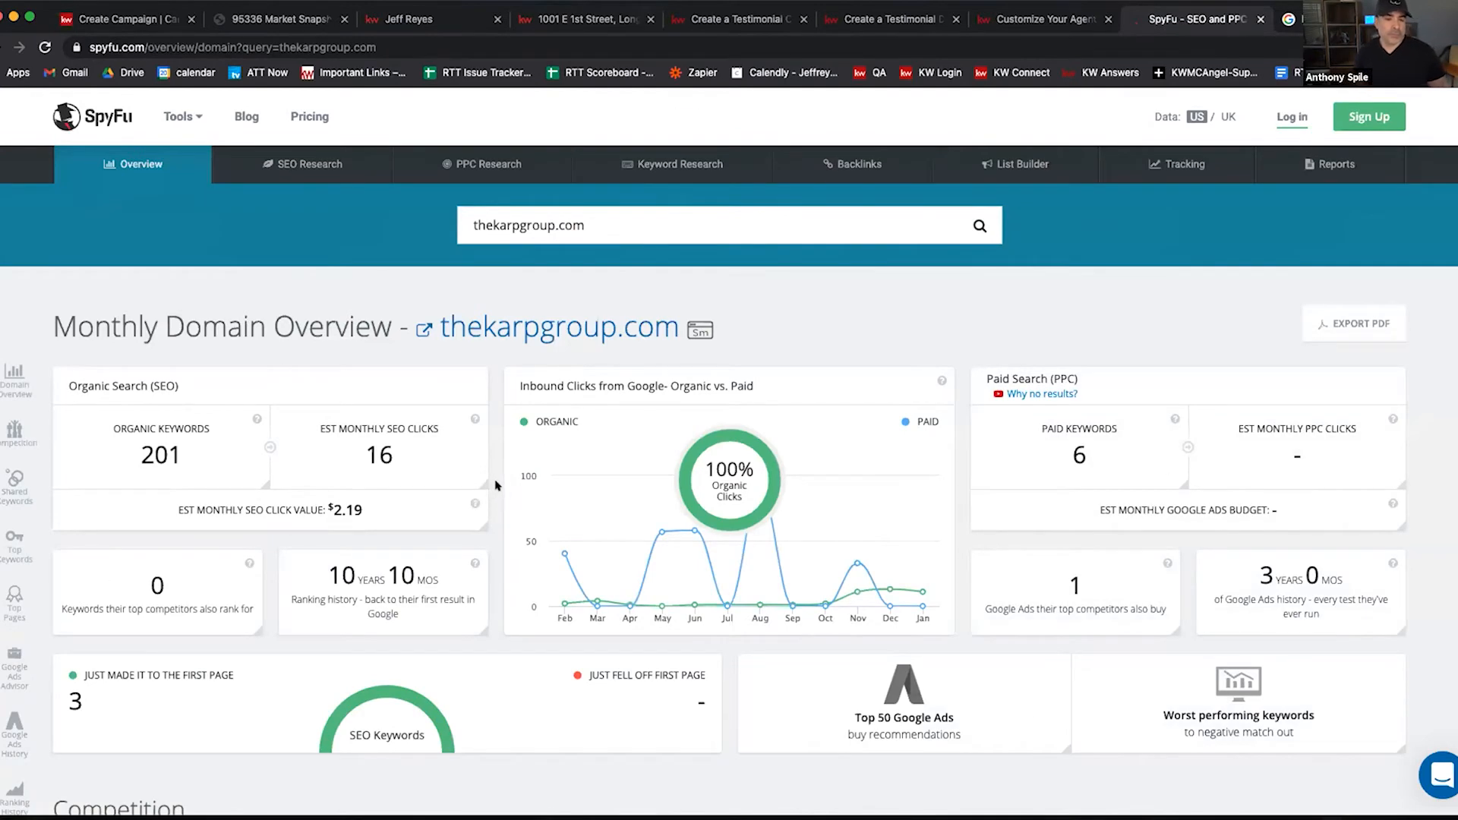
pyautogui.scroll(-1, 501, 514)
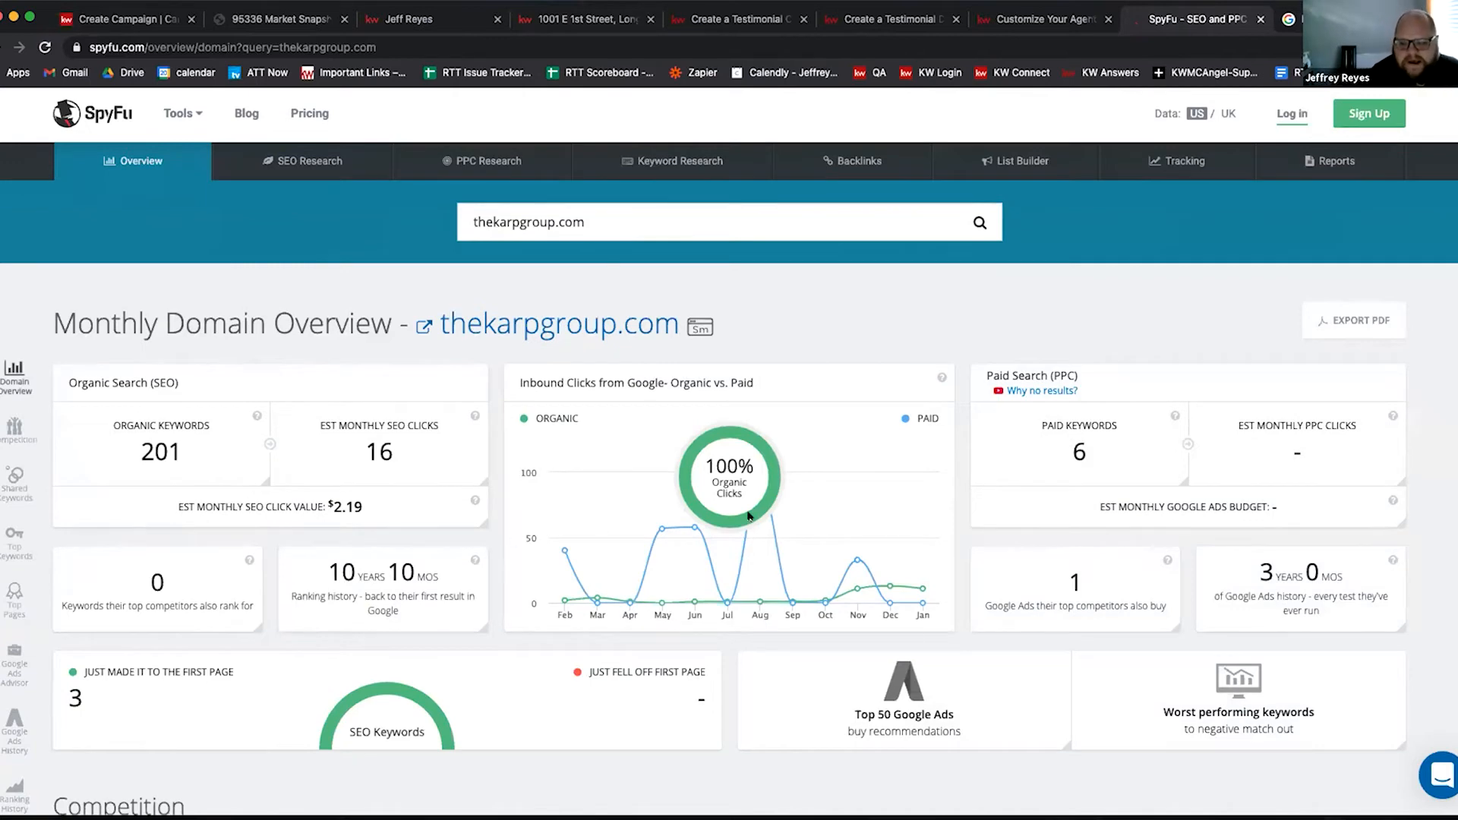
pyautogui.scroll(-3, 749, 517)
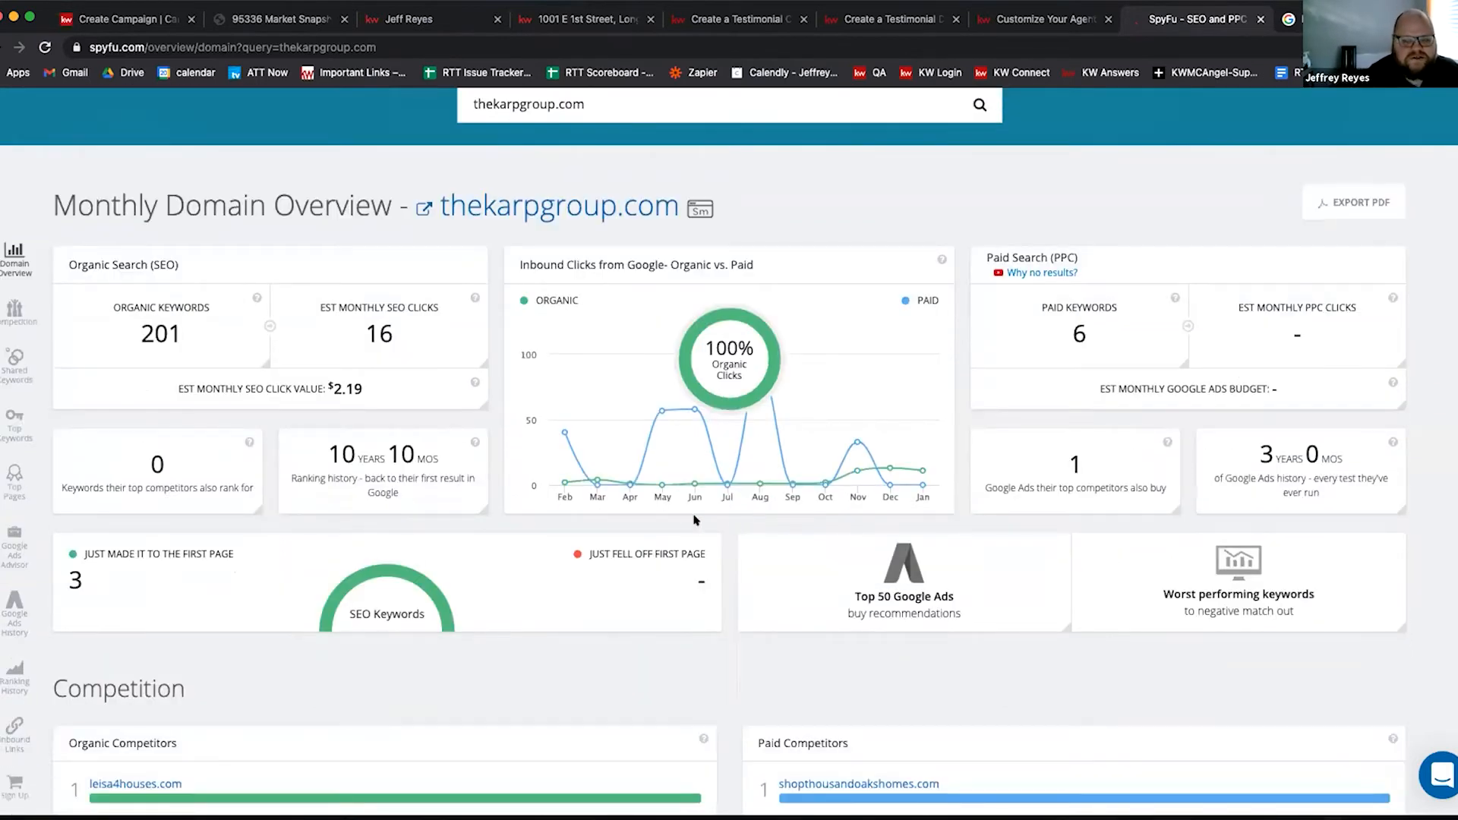
pyautogui.scroll(-8, 669, 506)
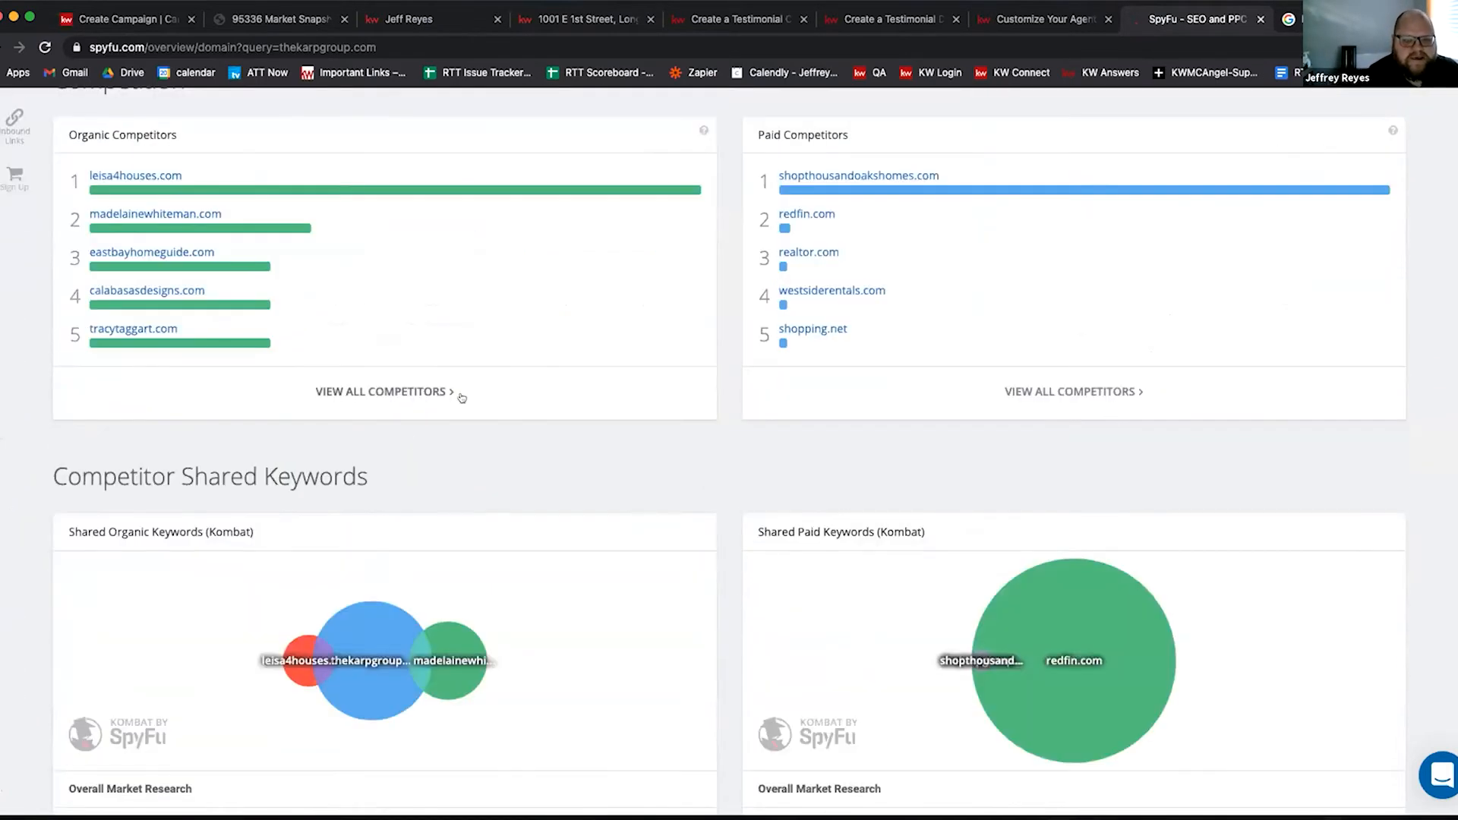
pyautogui.scroll(2, 357, 387)
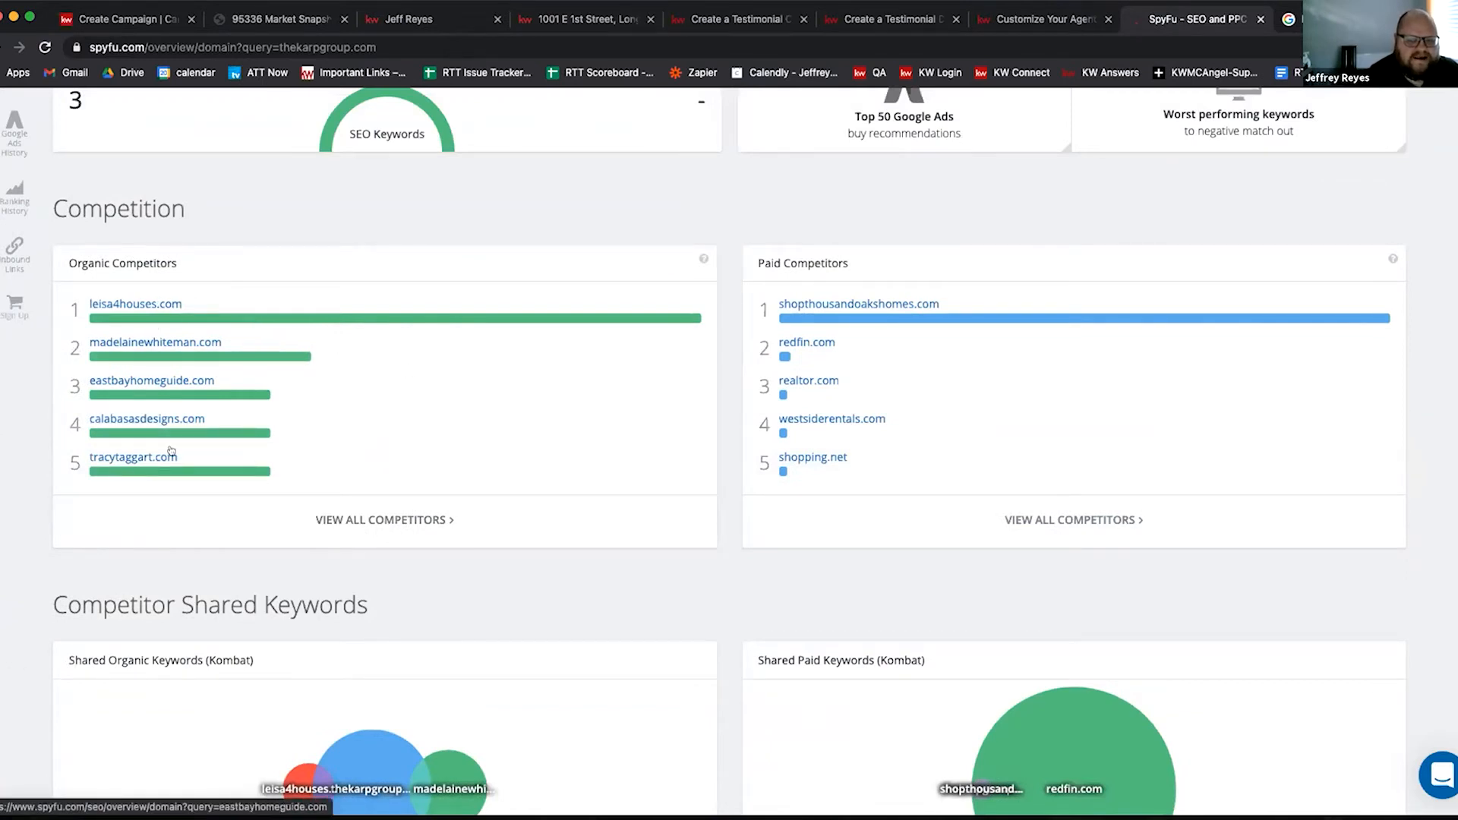
# Step: Open the PPC overview for shopthousandoakshomes.com and scroll to its most successful paid keywords
pyautogui.click(854, 303)
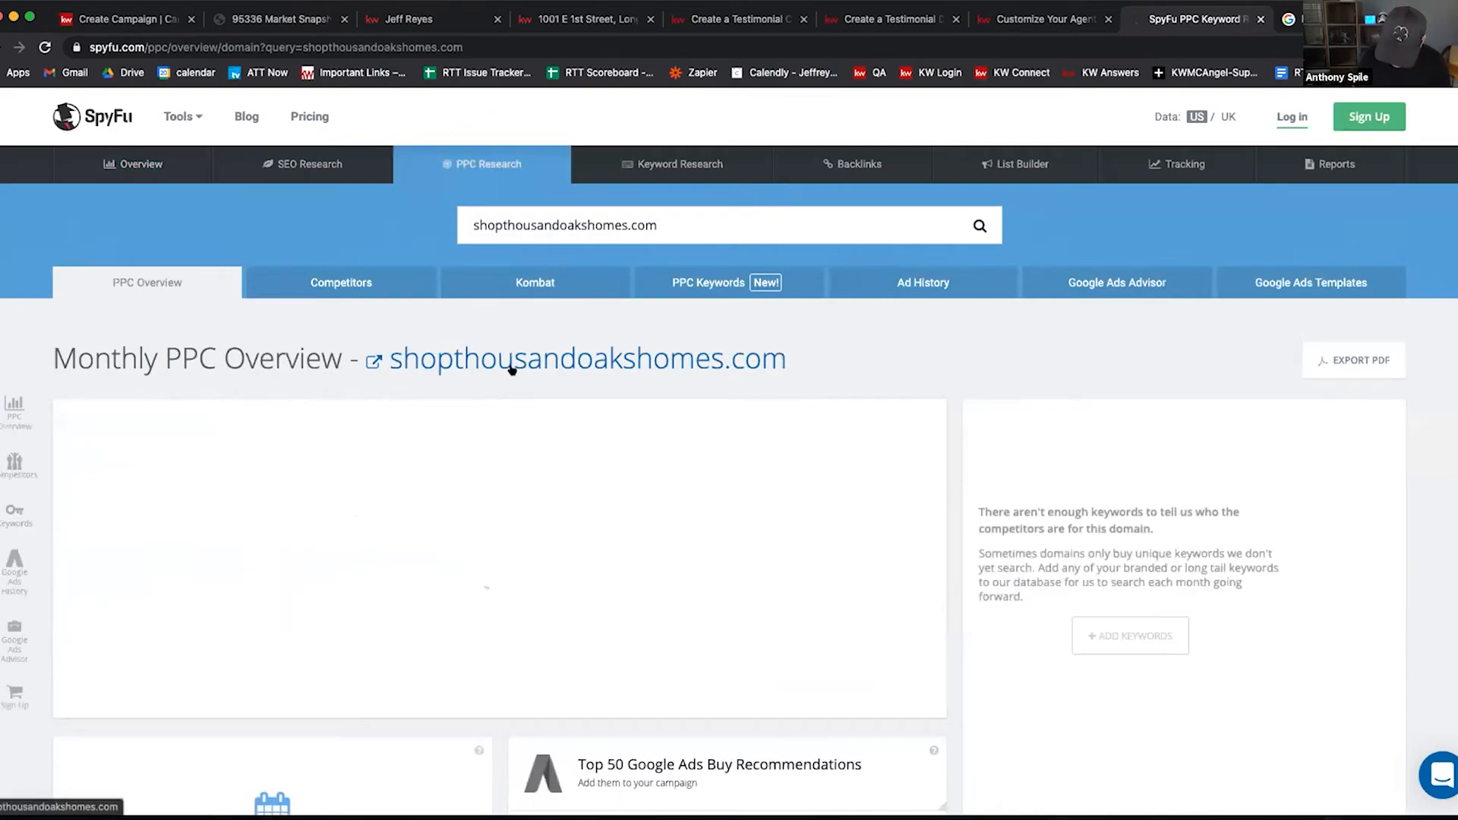
pyautogui.scroll(-14, 710, 388)
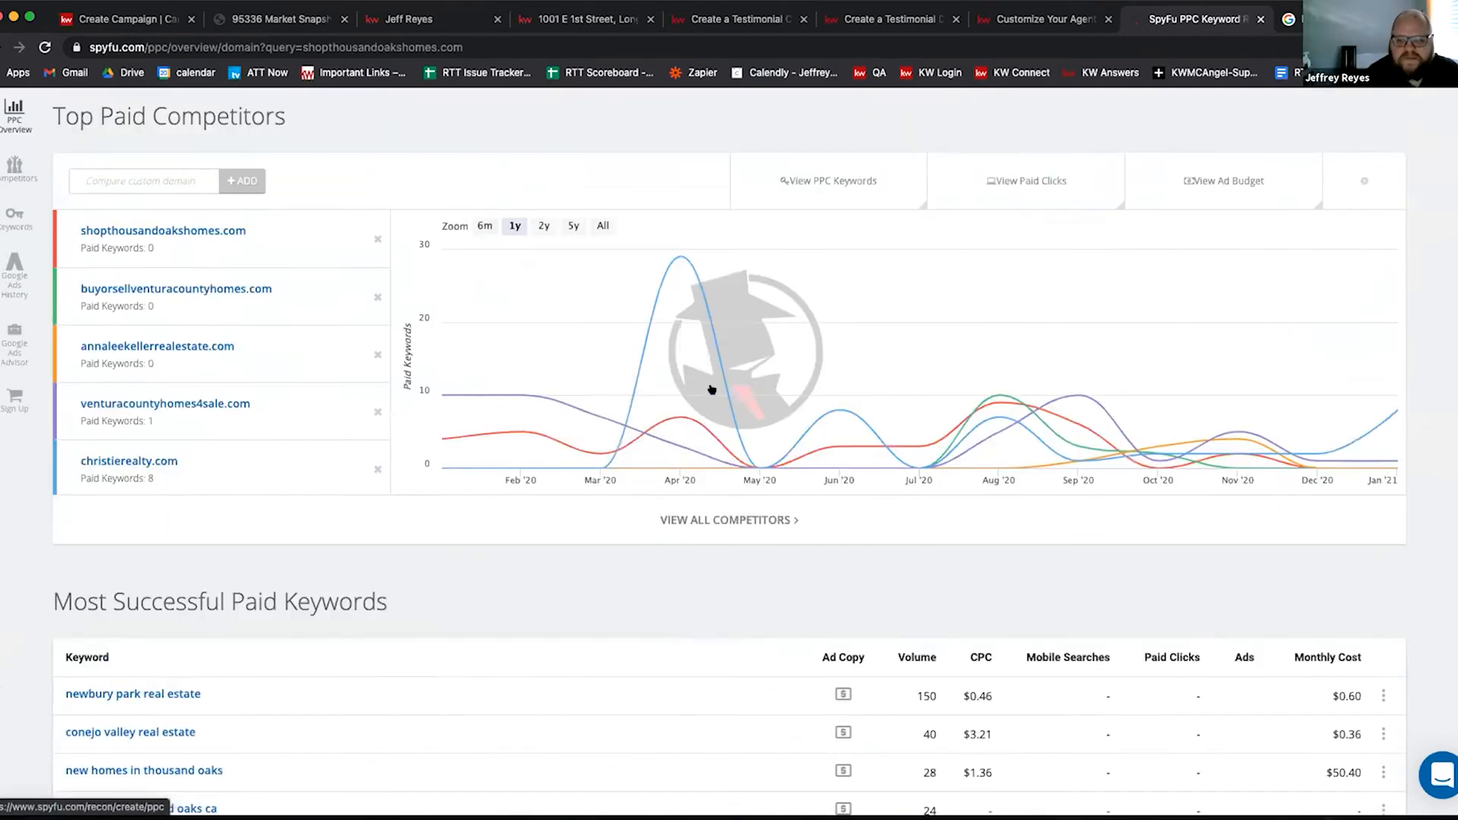
pyautogui.scroll(14, 710, 388)
pyautogui.scroll(-6, 770, 413)
pyautogui.scroll(-15, 772, 419)
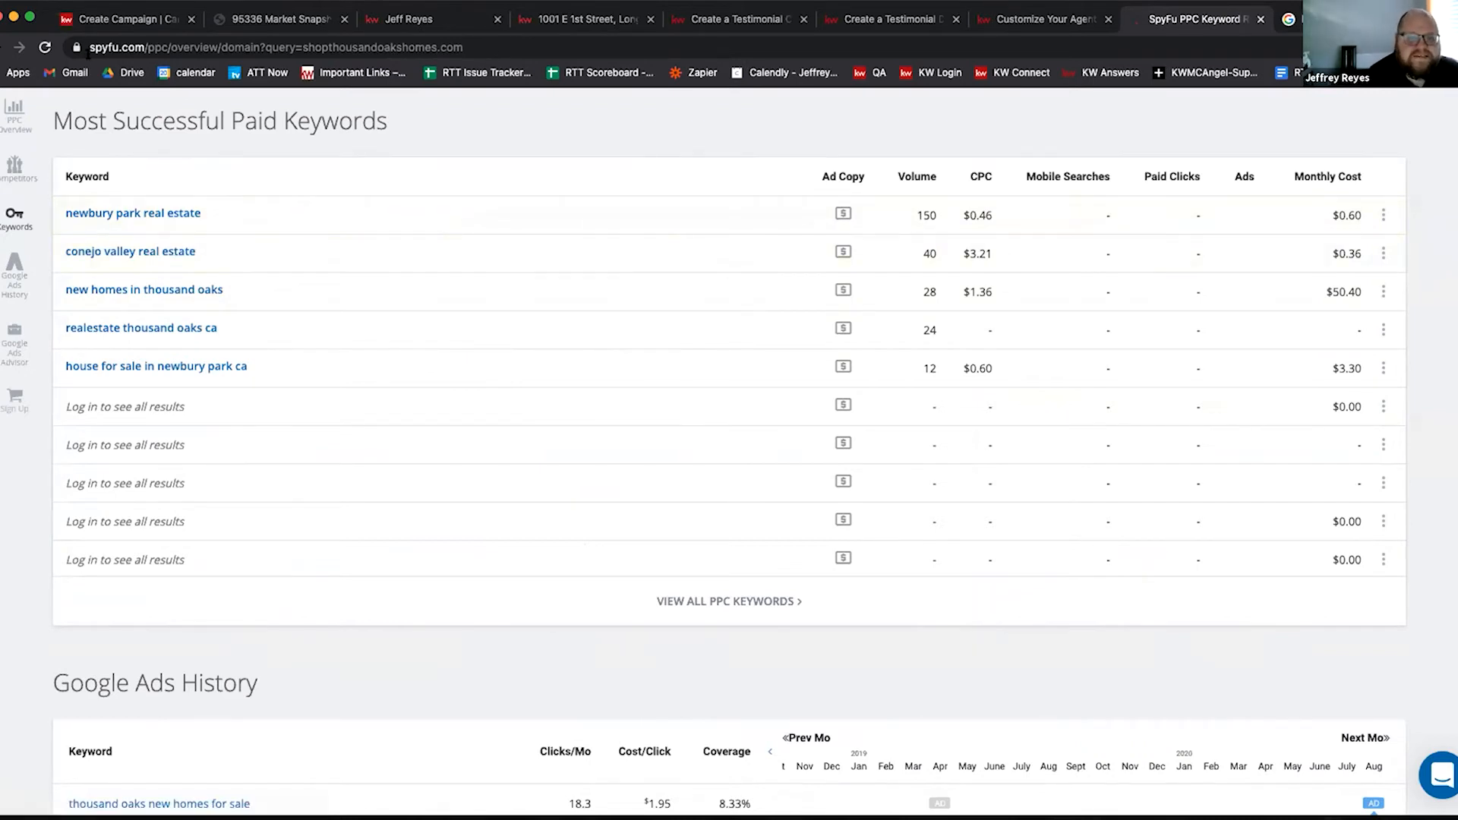
# Step: Compare the campaign ad form and Google results against the competitor's Google Ads history
pyautogui.click(122, 23)
pyautogui.scroll(-5, 228, 426)
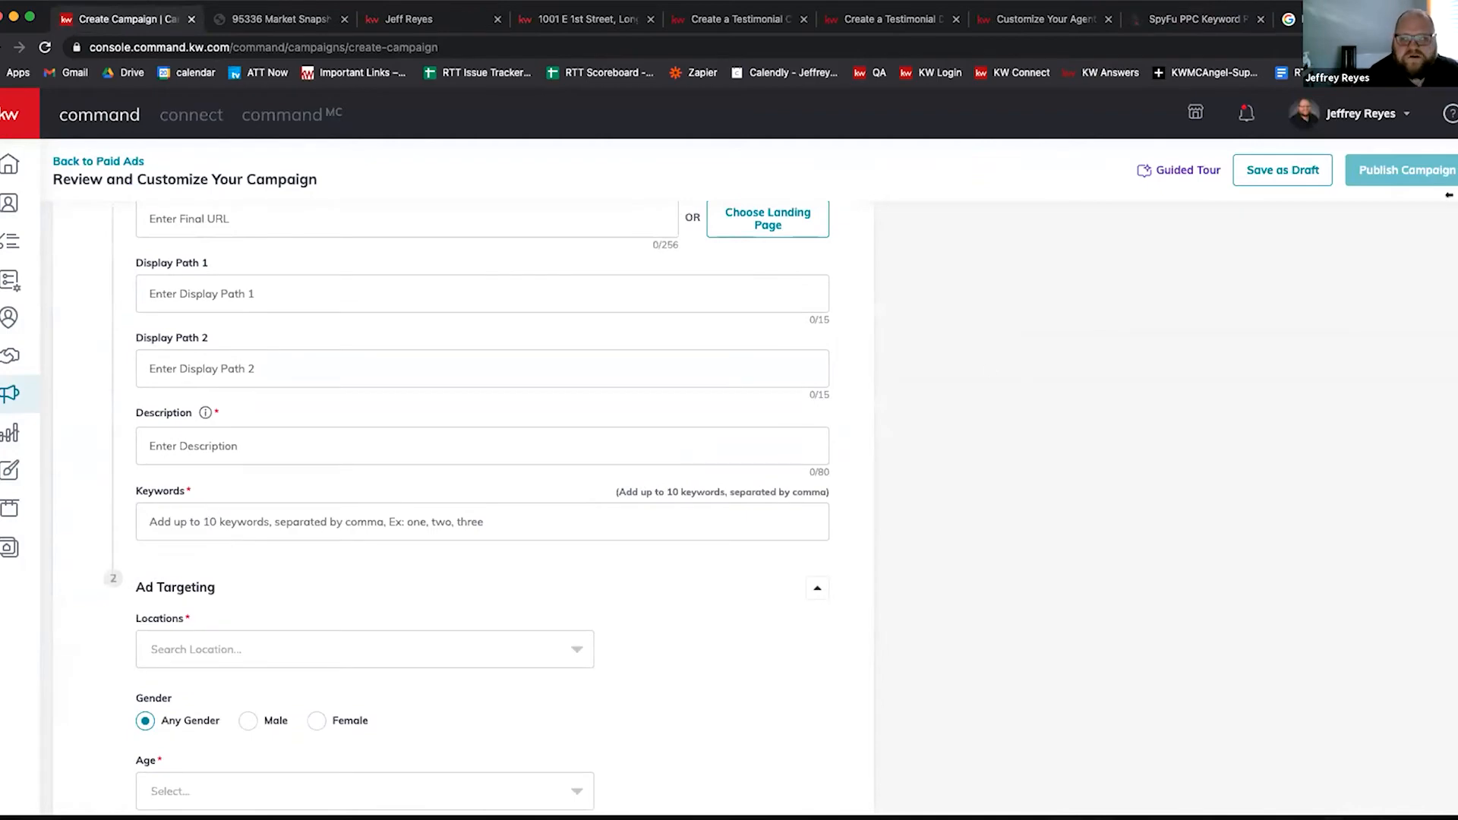
pyautogui.click(1290, 21)
pyautogui.click(1209, 21)
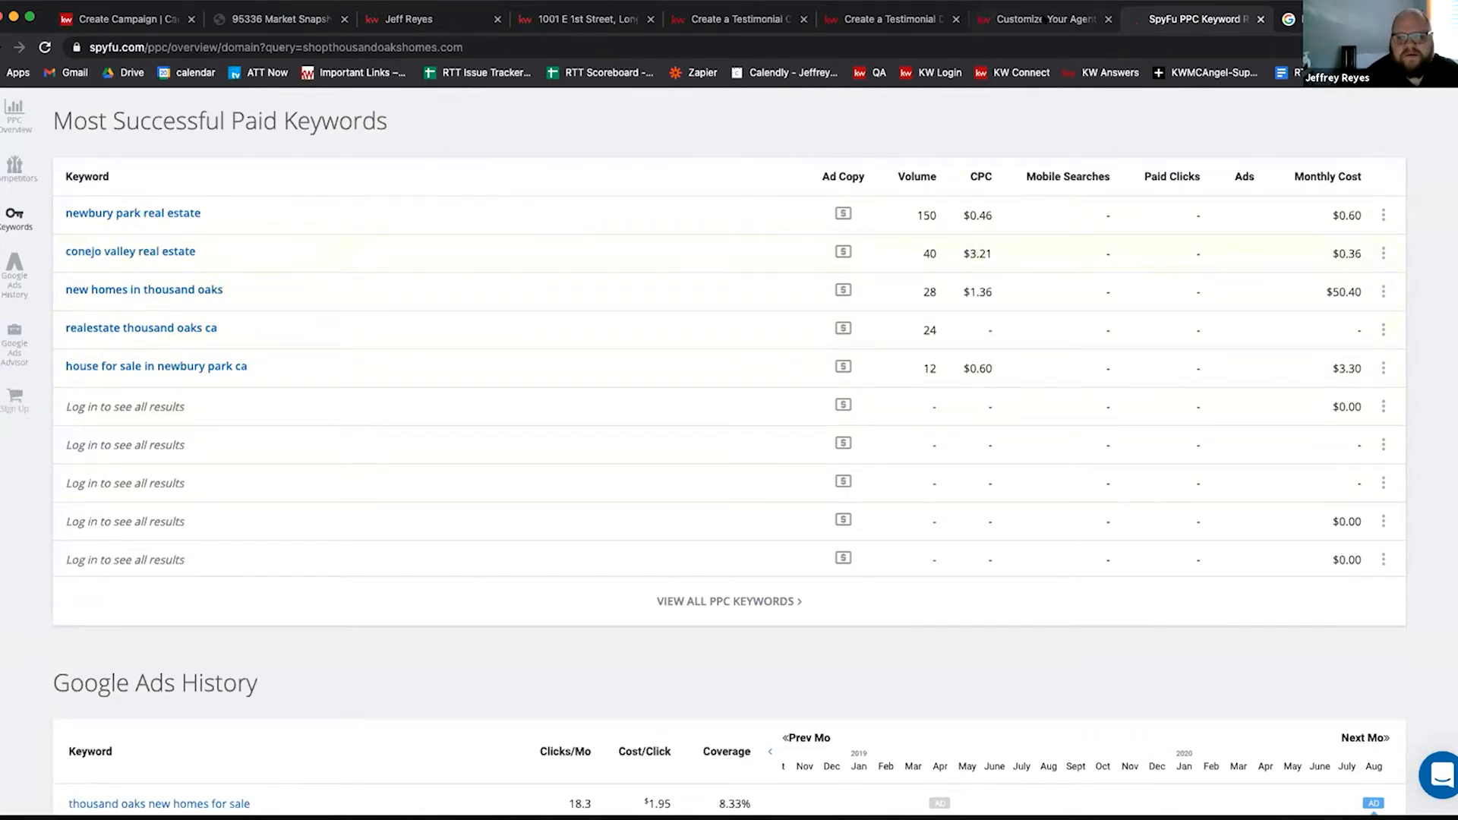
pyautogui.click(1045, 20)
pyautogui.click(1159, 21)
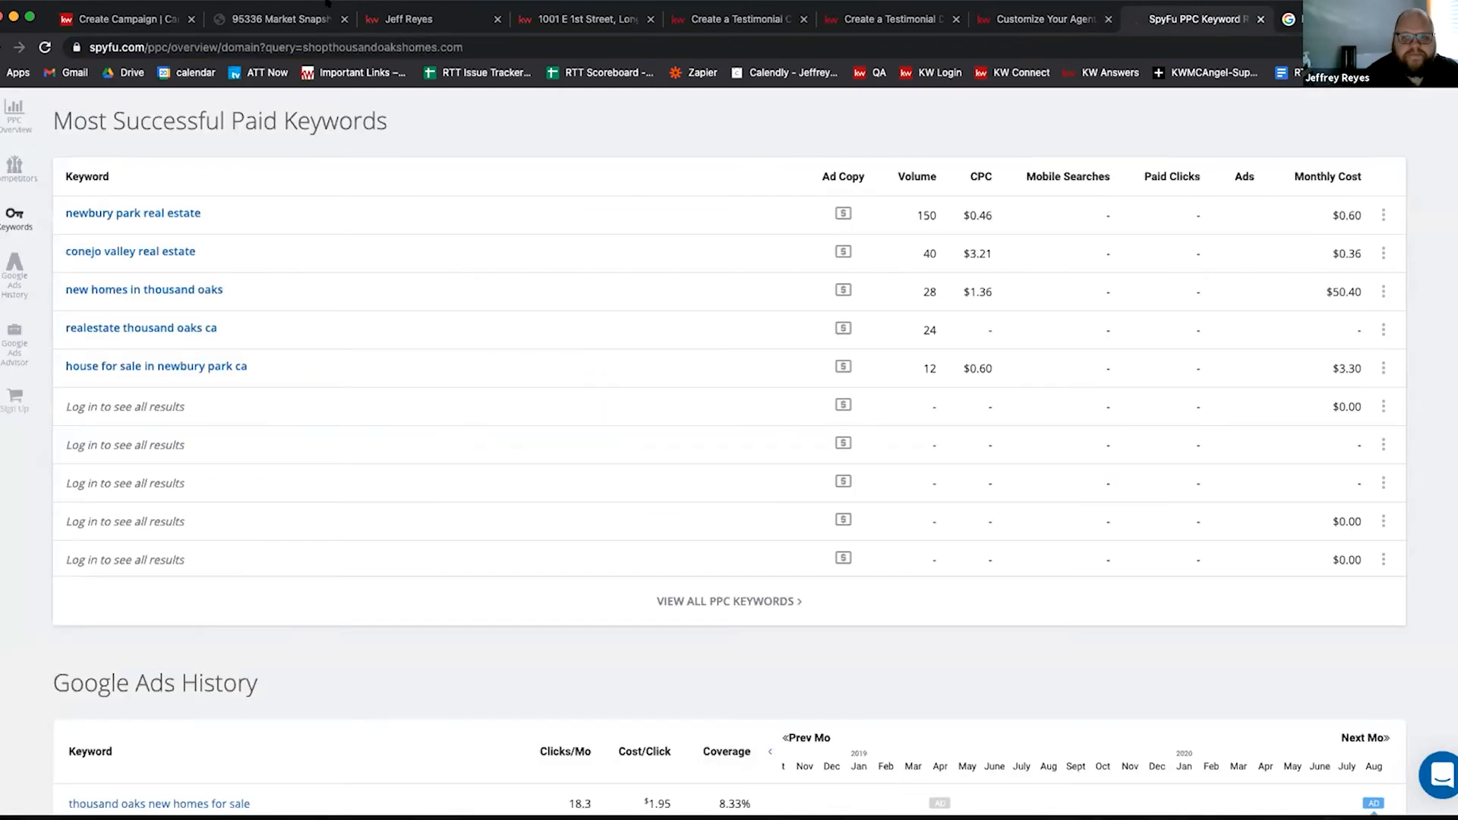
pyautogui.click(155, 19)
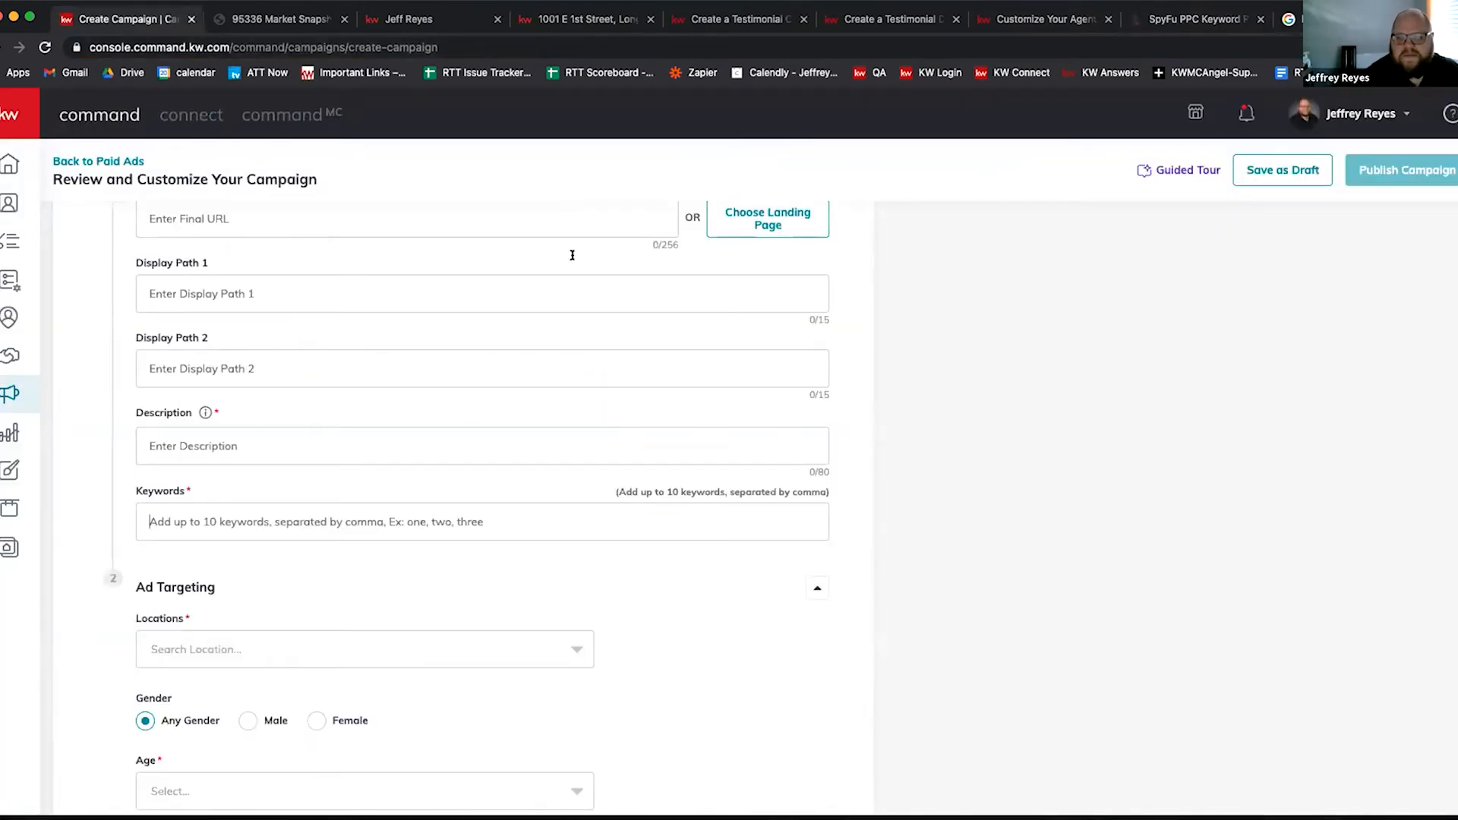
pyautogui.scroll(3, 572, 256)
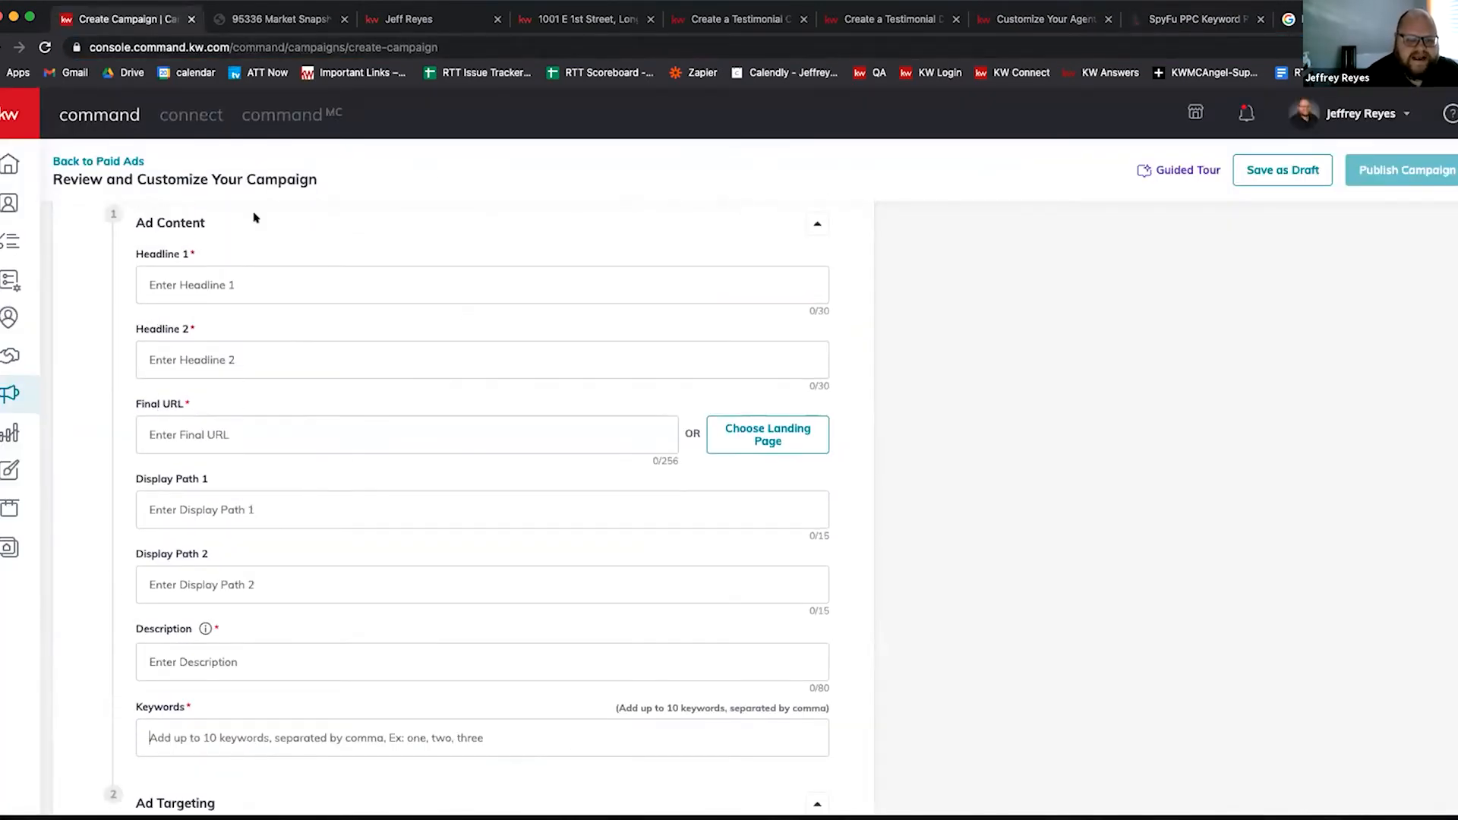
pyautogui.click(1196, 19)
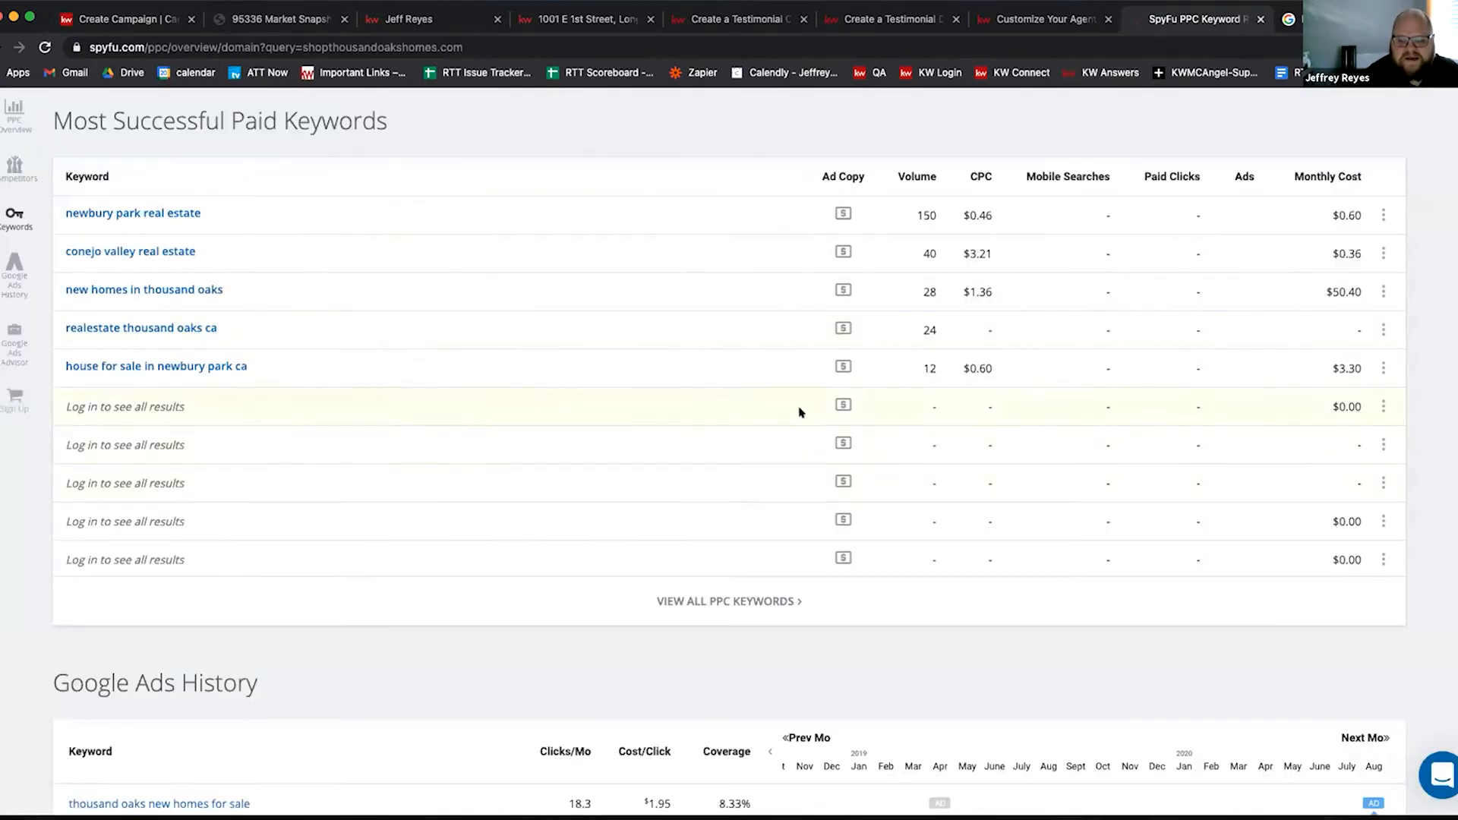
pyautogui.scroll(-6, 797, 411)
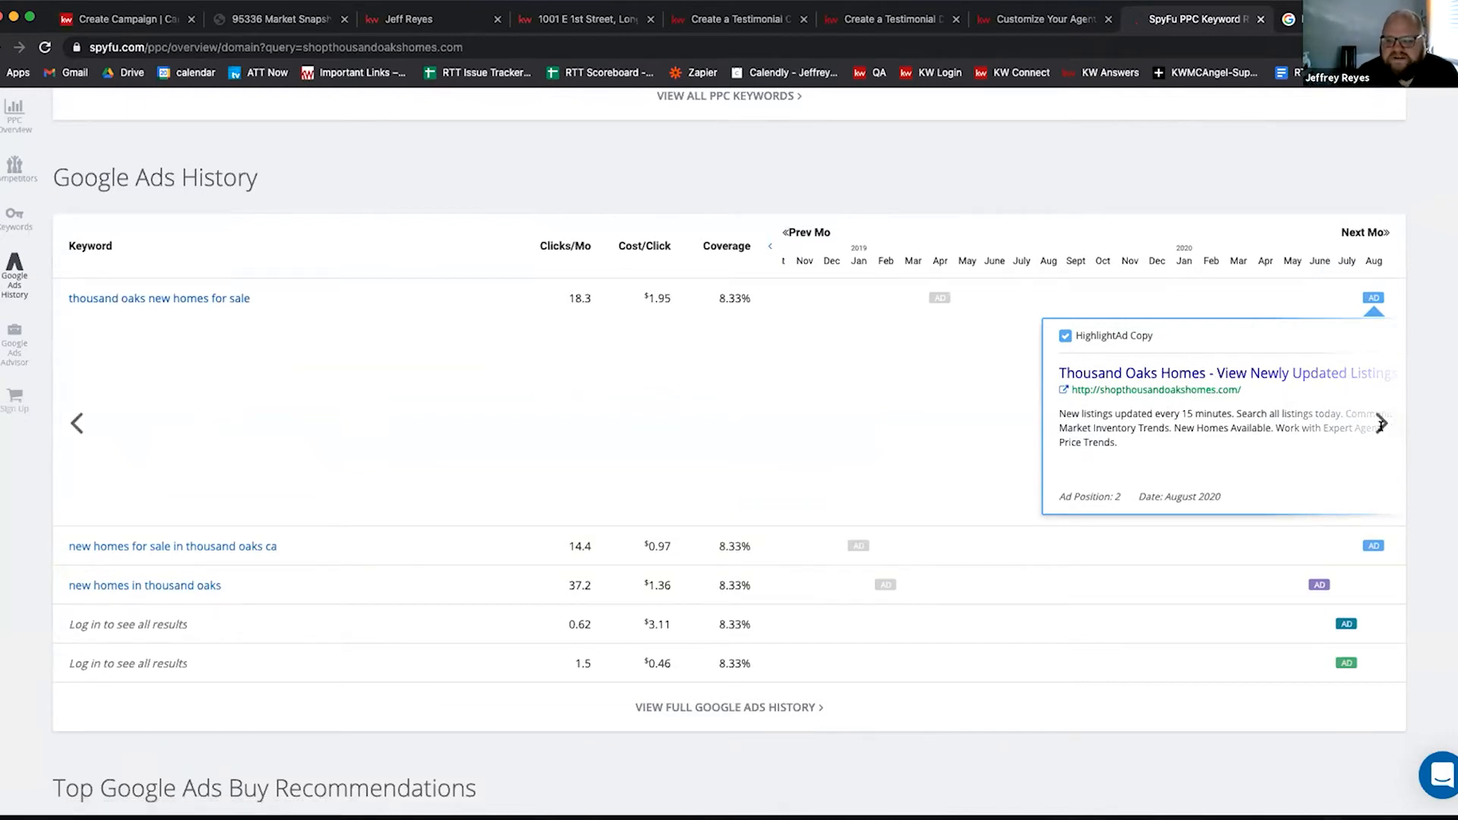
# Step: Set Headline 1 to 'Thousand Oaks Homes for sale' from the copied competitor ad title
pyautogui.click(1380, 425)
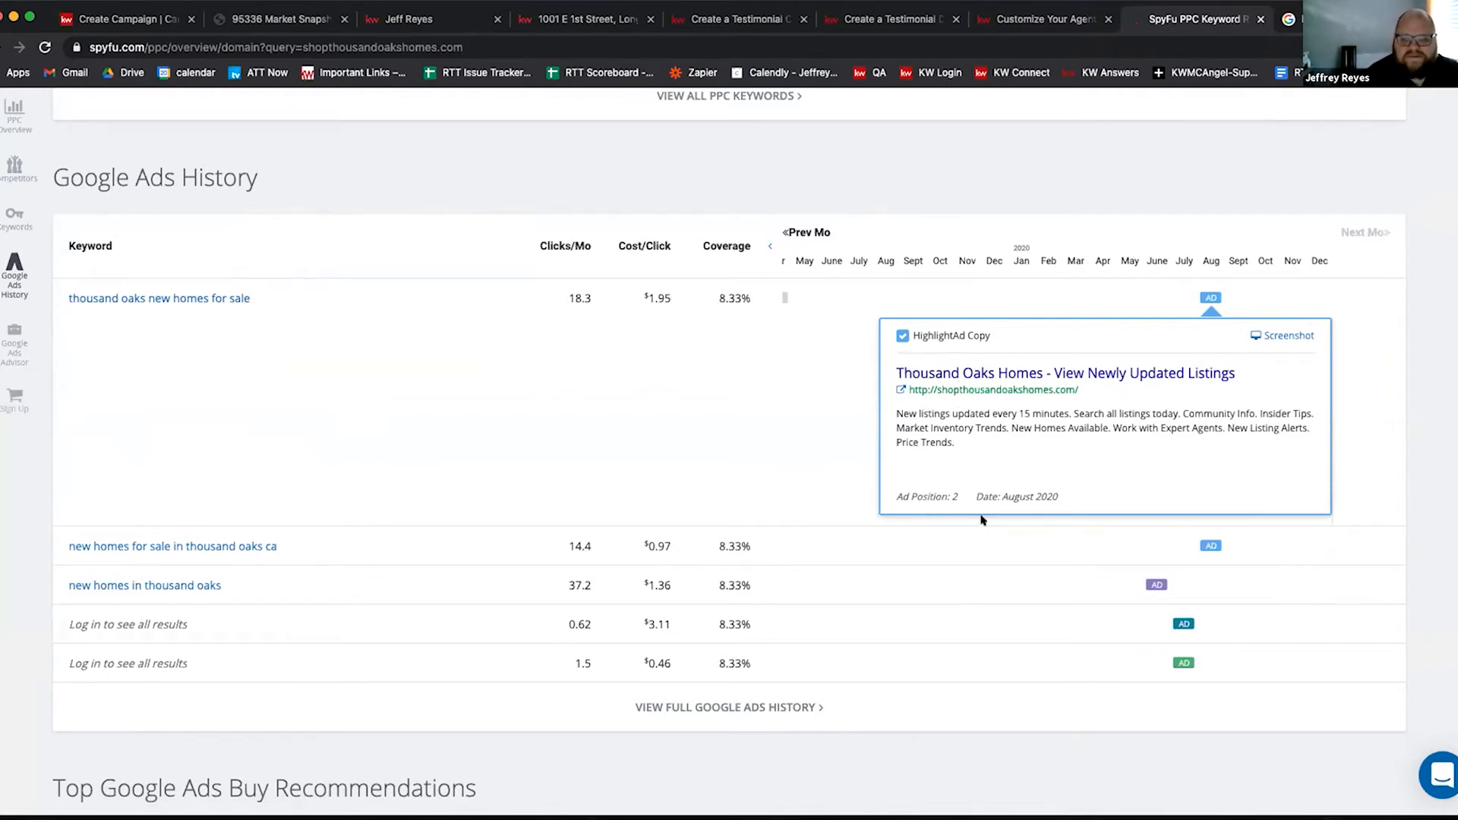
pyautogui.moveTo(897, 367); pyautogui.dragTo(1260, 366)
pyautogui.rightClick(1188, 373)
pyautogui.click(1020, 410)
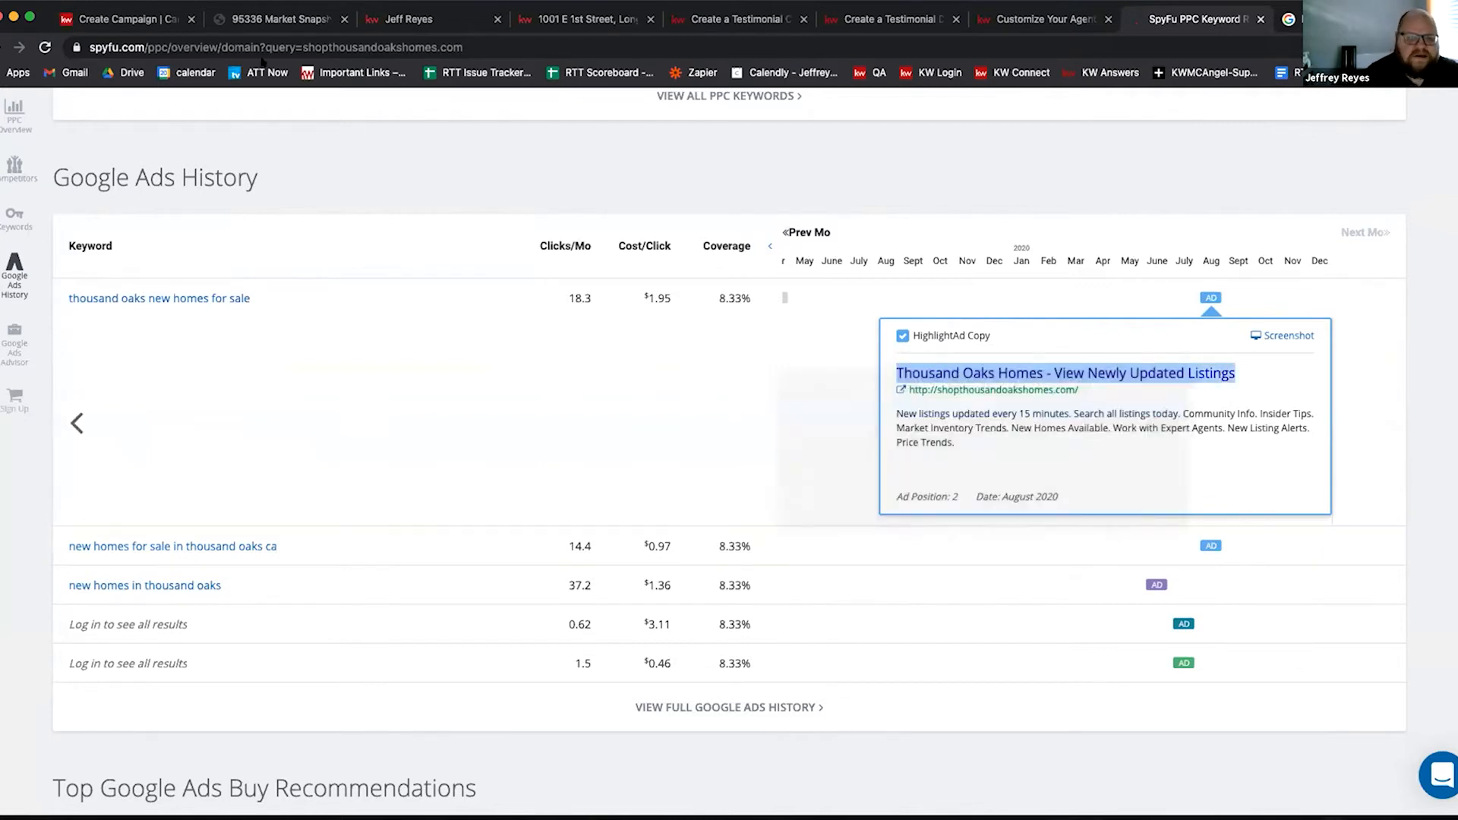
pyautogui.click(125, 19)
pyautogui.rightClick(265, 286)
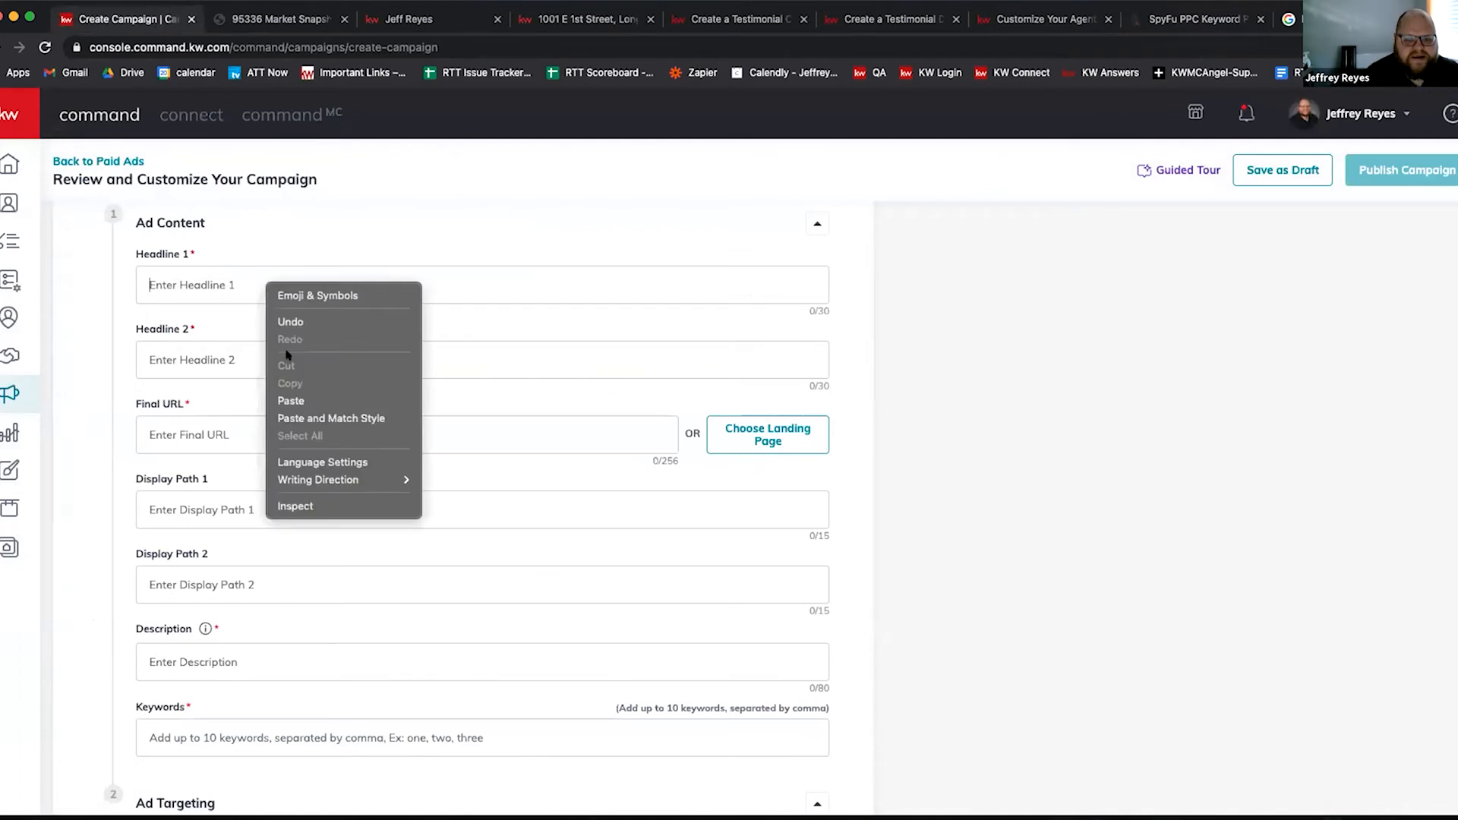
pyautogui.click(304, 403)
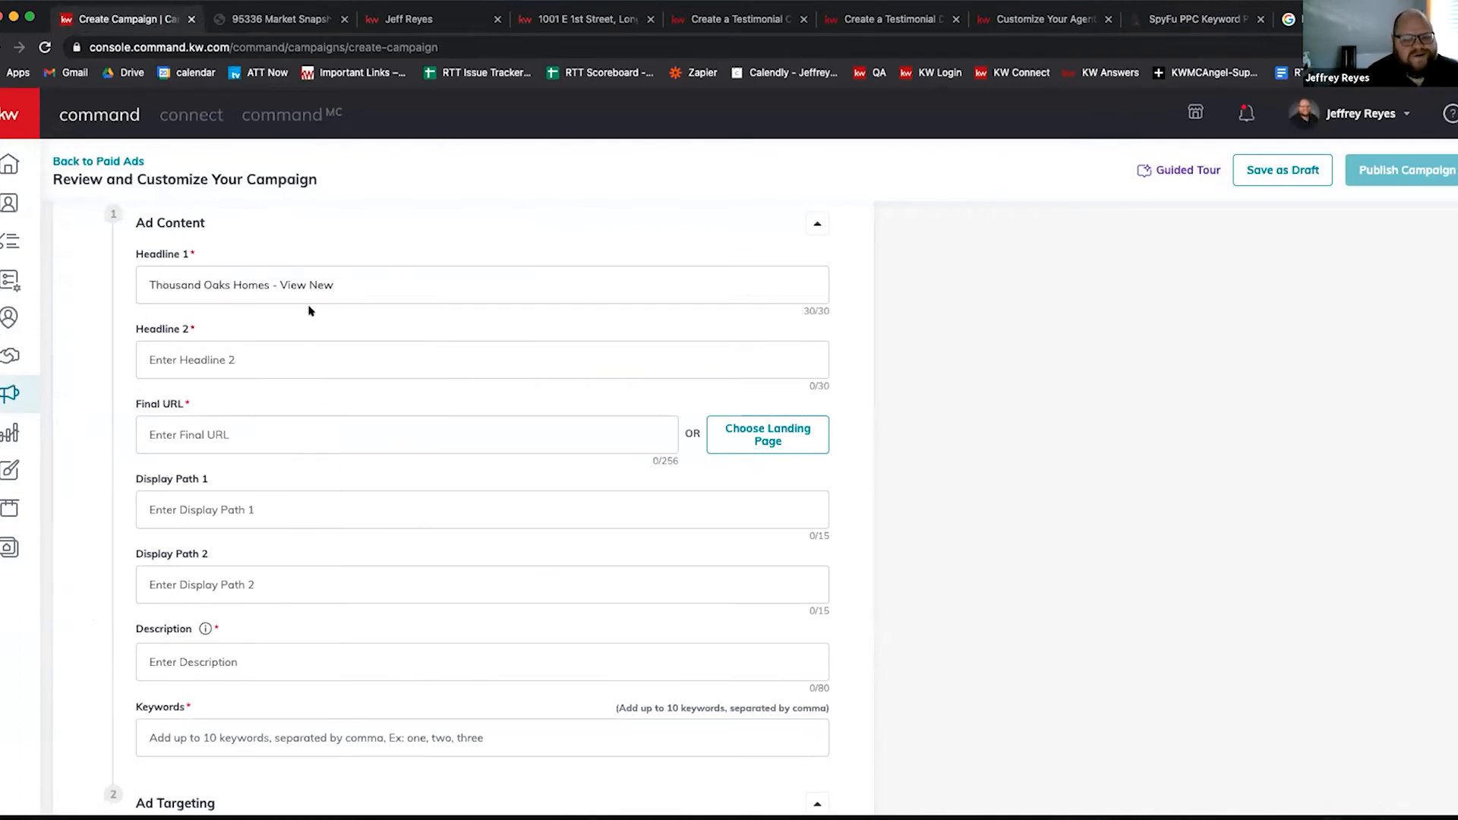
pyautogui.moveTo(267, 285); pyautogui.dragTo(500, 292)
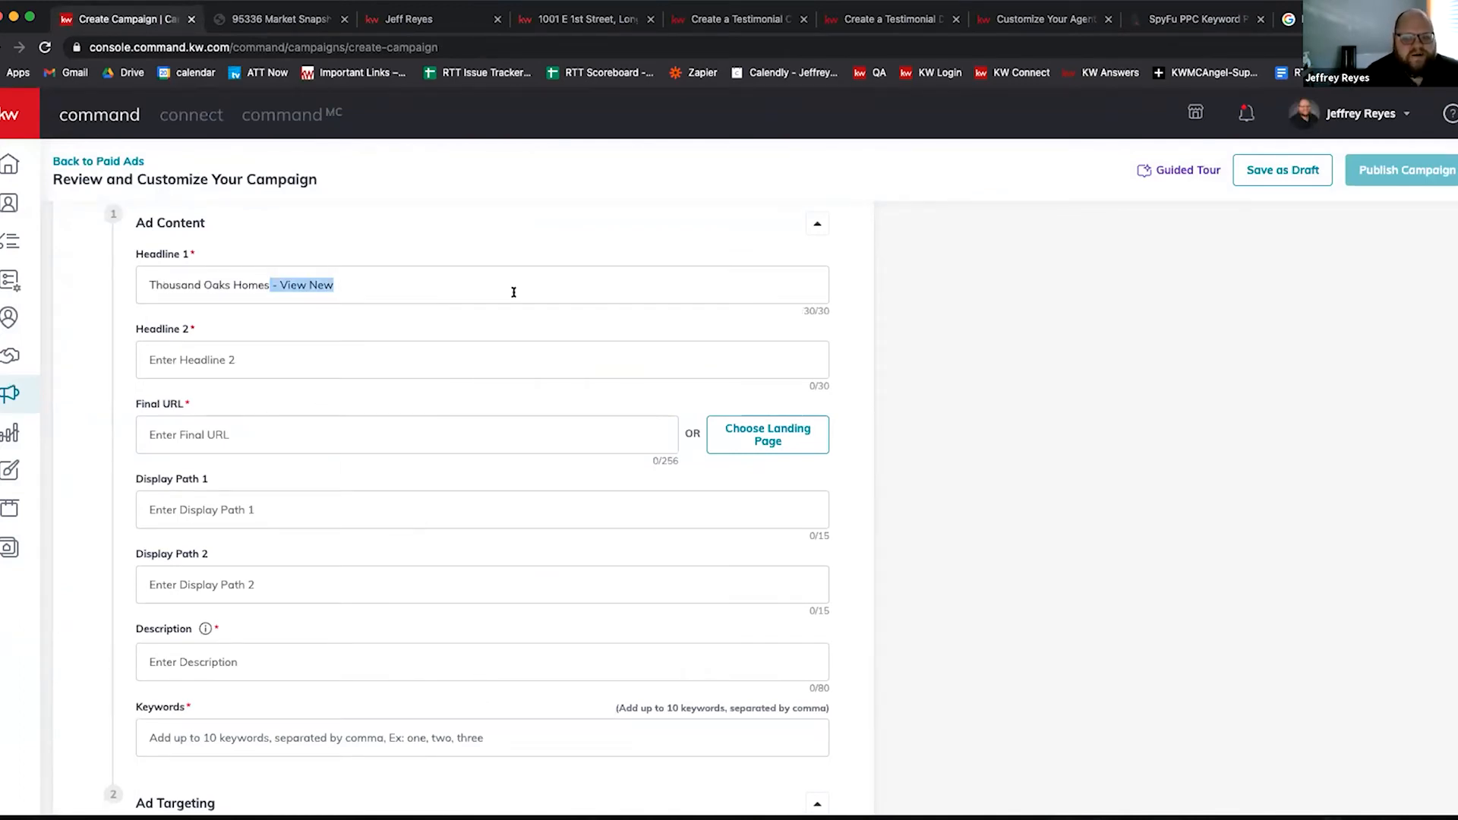
pyautogui.press('BackSpace')
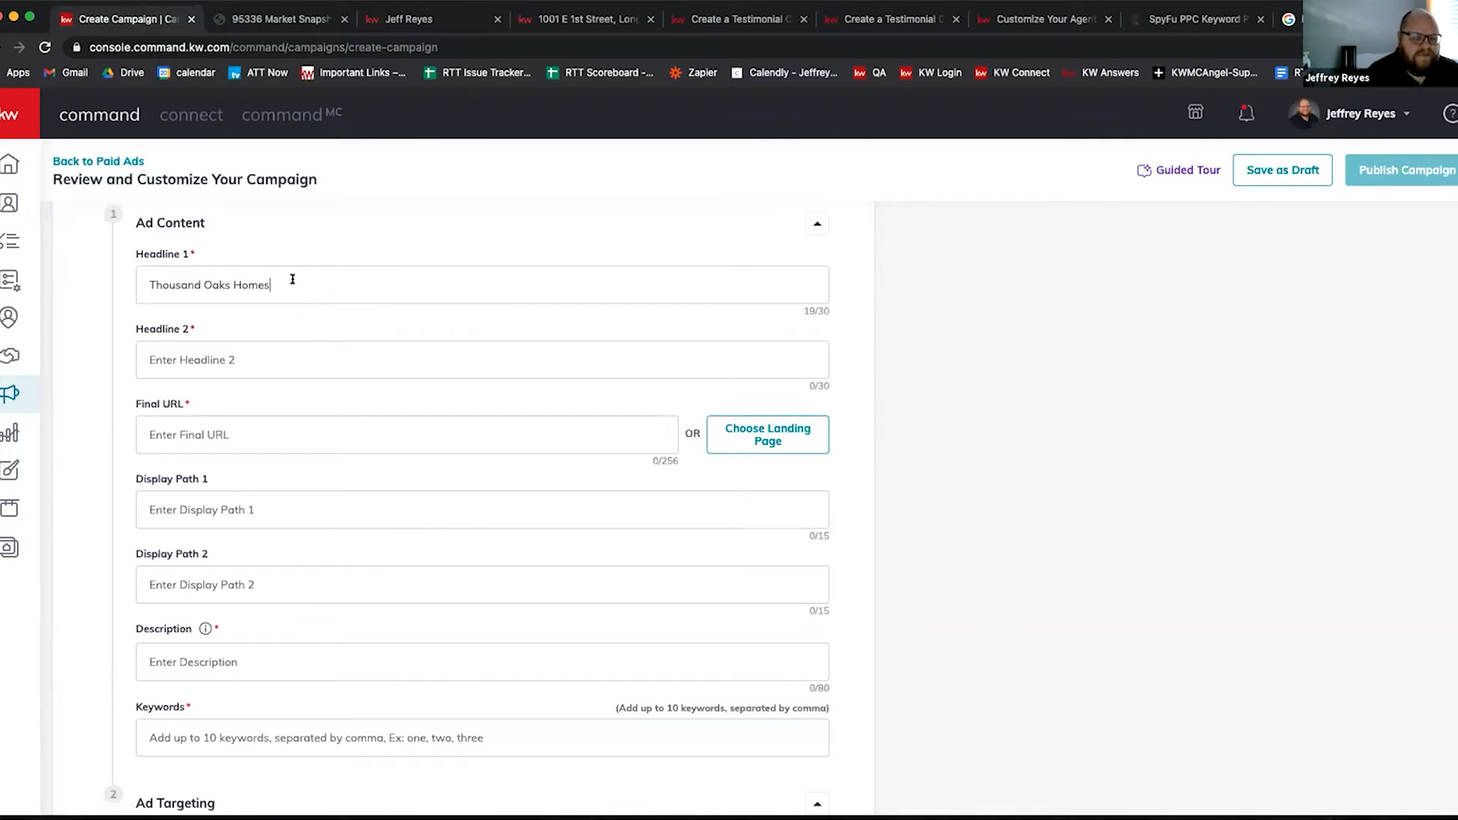
pyautogui.write('for sale')
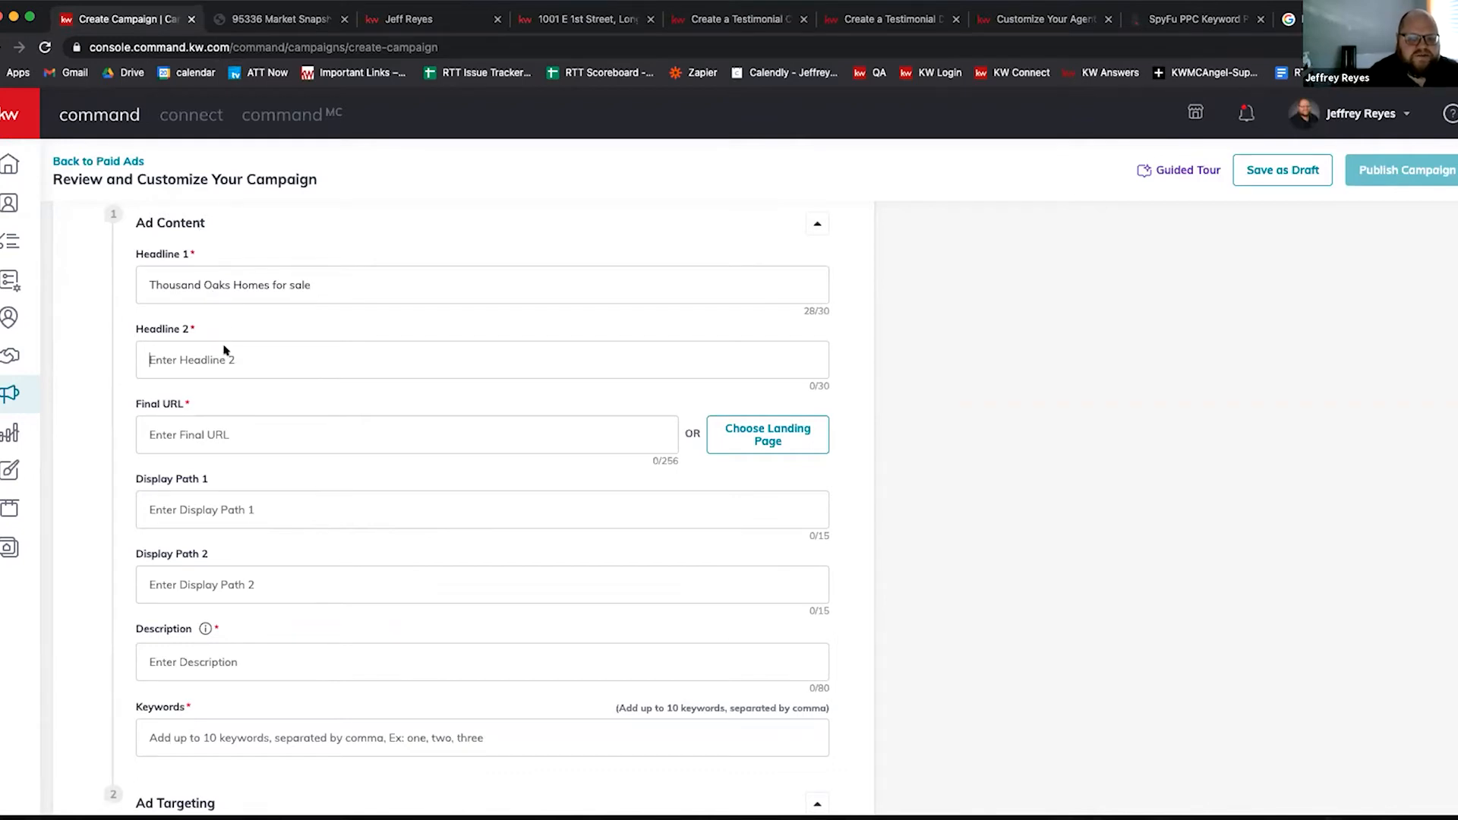
# Step: Copy 'View Newly Updated Listings' from the competitor ad into Headline 2
pyautogui.click(1211, 21)
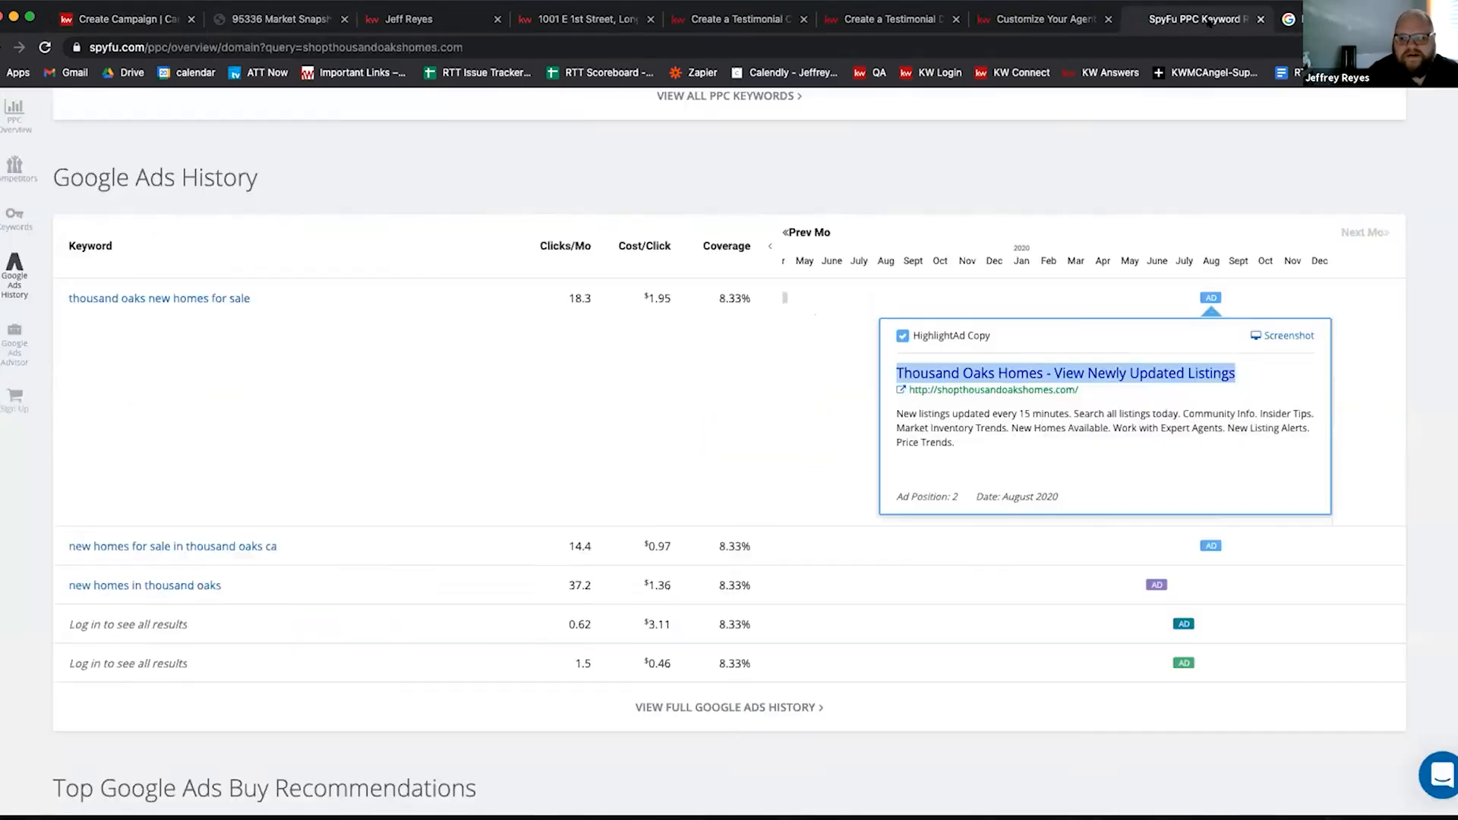
pyautogui.click(1258, 381)
pyautogui.moveTo(1236, 372); pyautogui.dragTo(1052, 370)
pyautogui.hotkey('ctrl', 'c')
pyautogui.click(134, 19)
pyautogui.hotkey('ctrl', 'v')
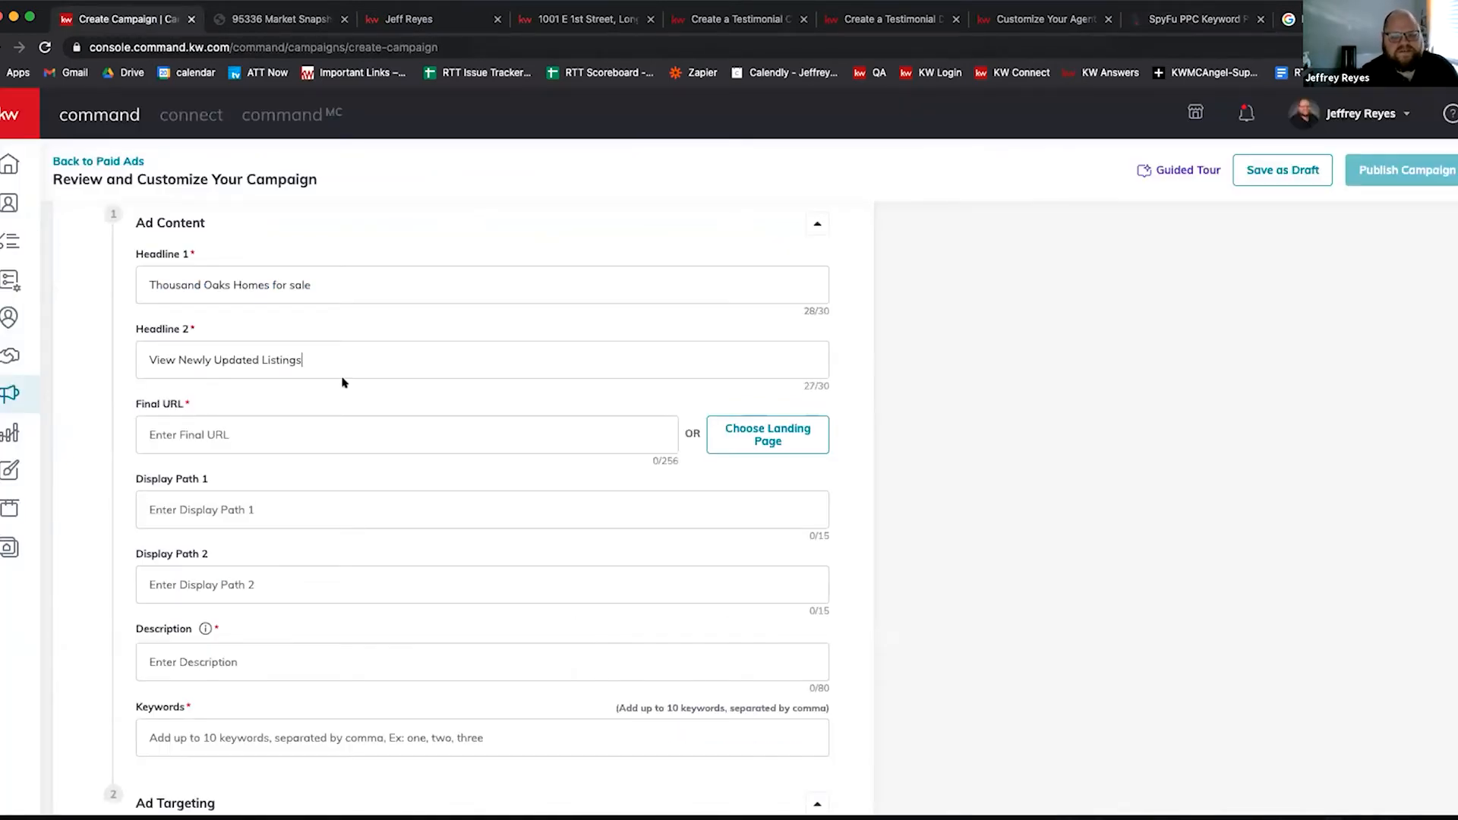
pyautogui.click(304, 423)
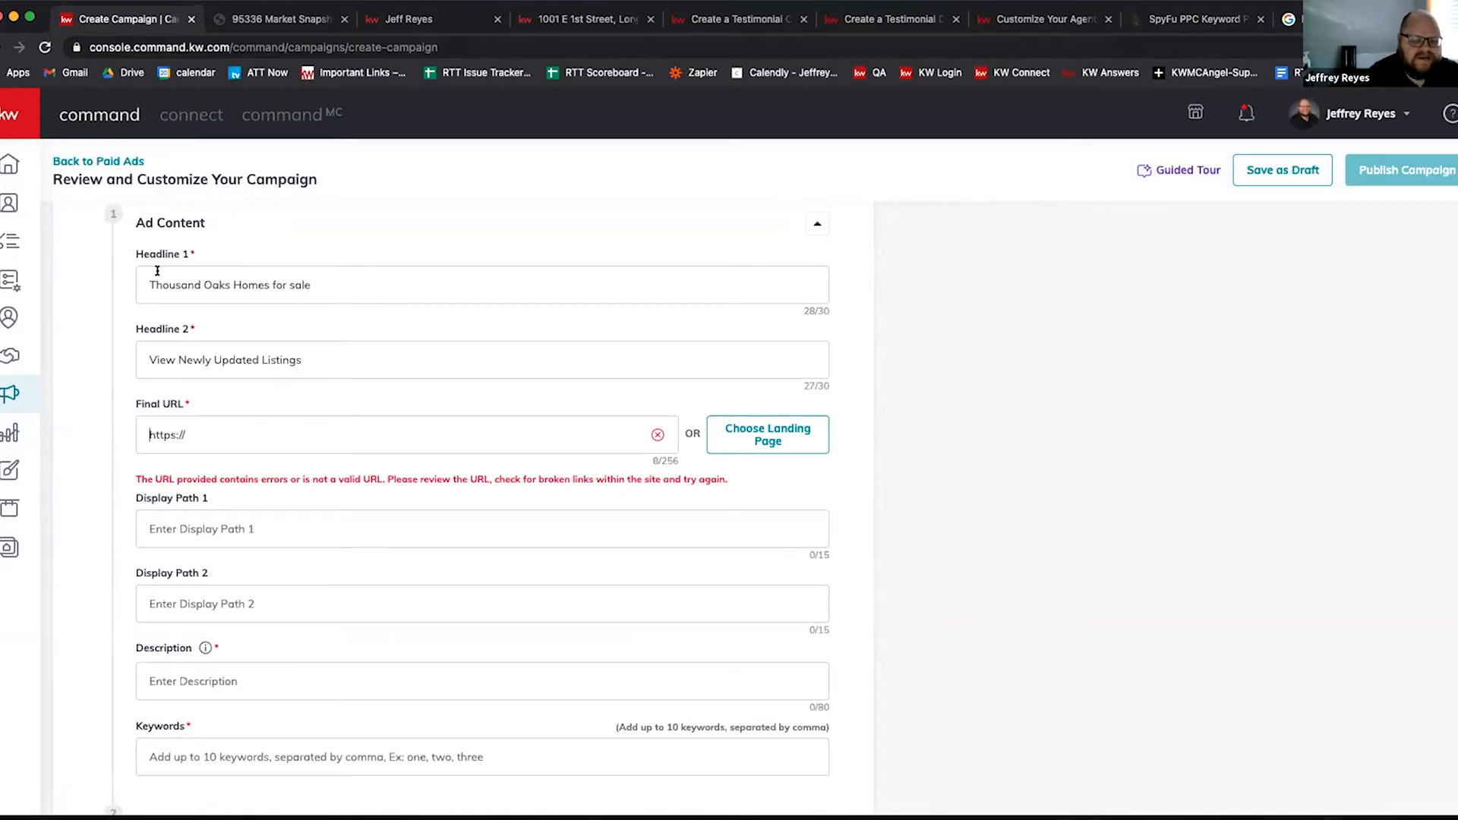
# Step: Glance back at the competitor ad, then return to the campaign ad form
pyautogui.click(197, 520)
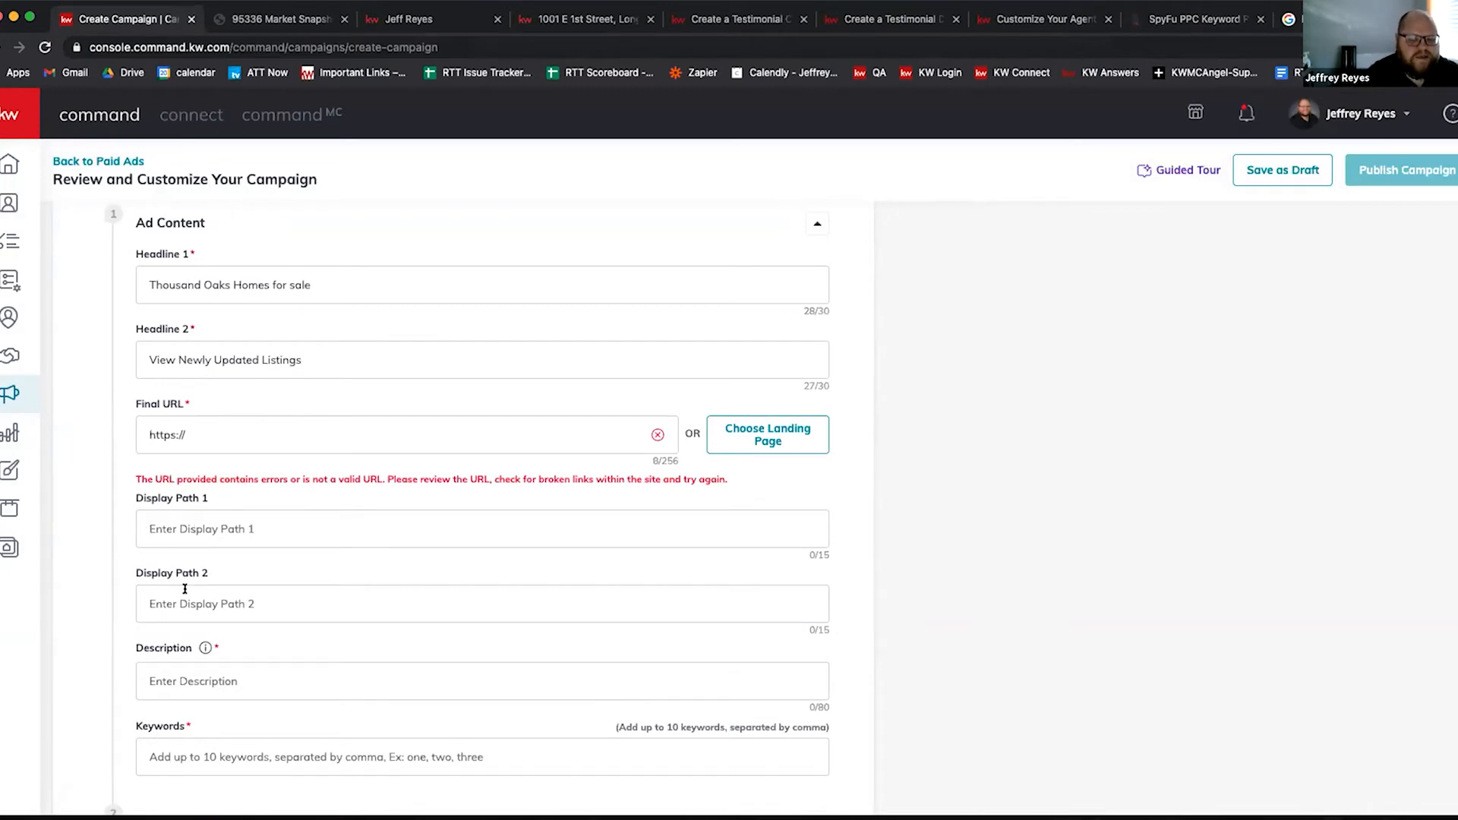
pyautogui.click(1194, 20)
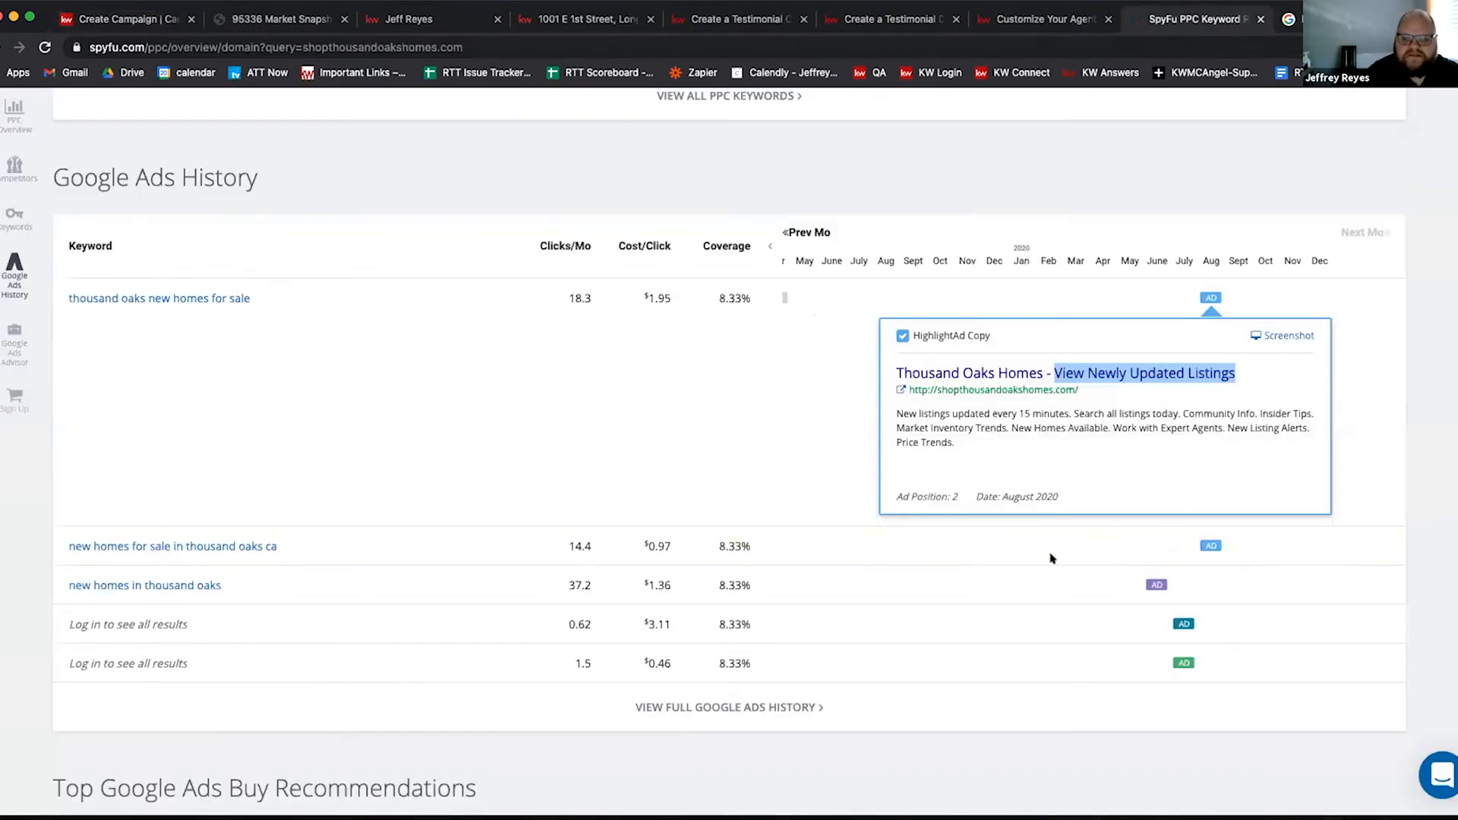
pyautogui.click(152, 17)
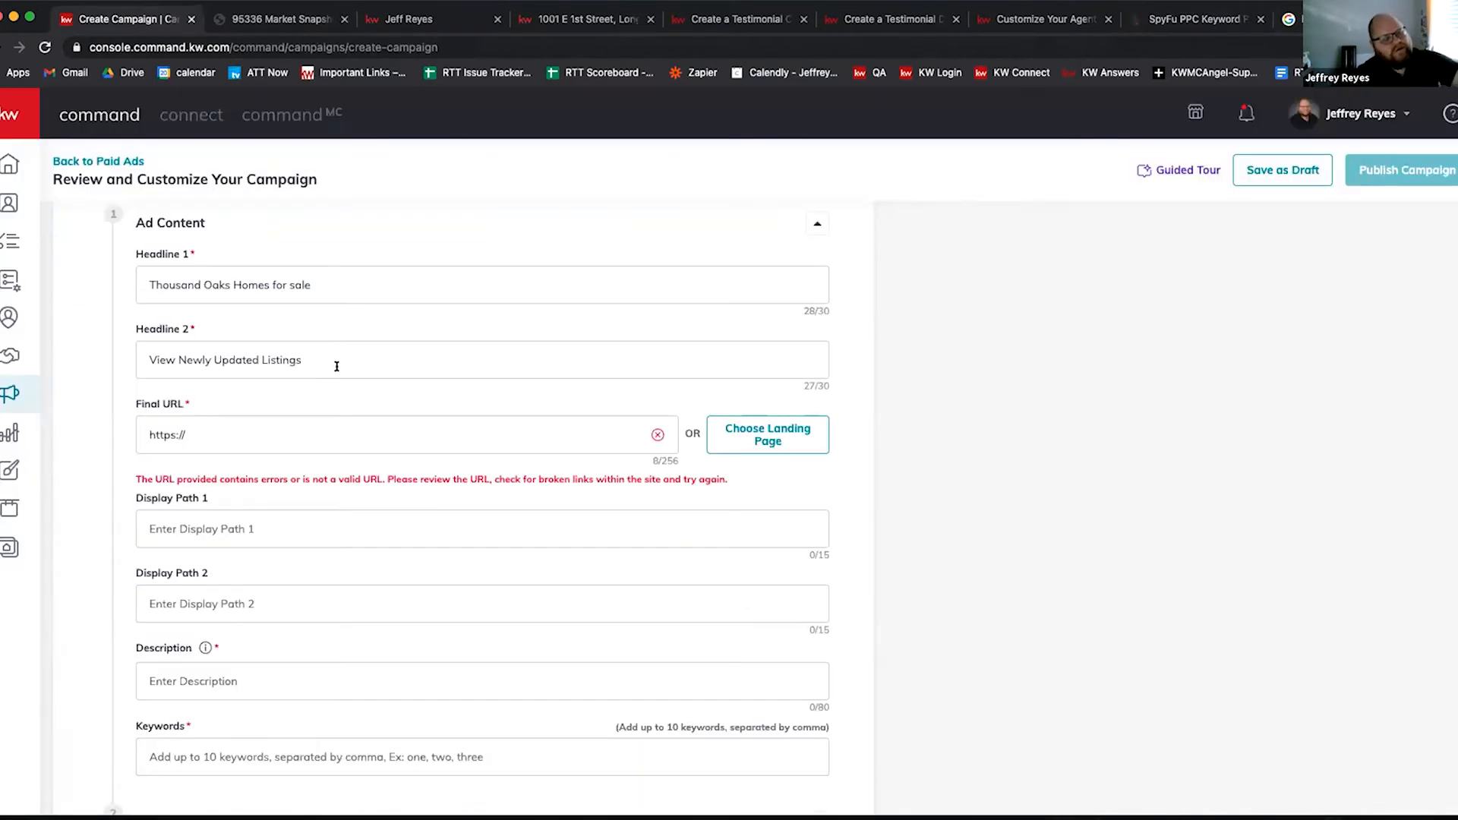
pyautogui.scroll(-2, 293, 469)
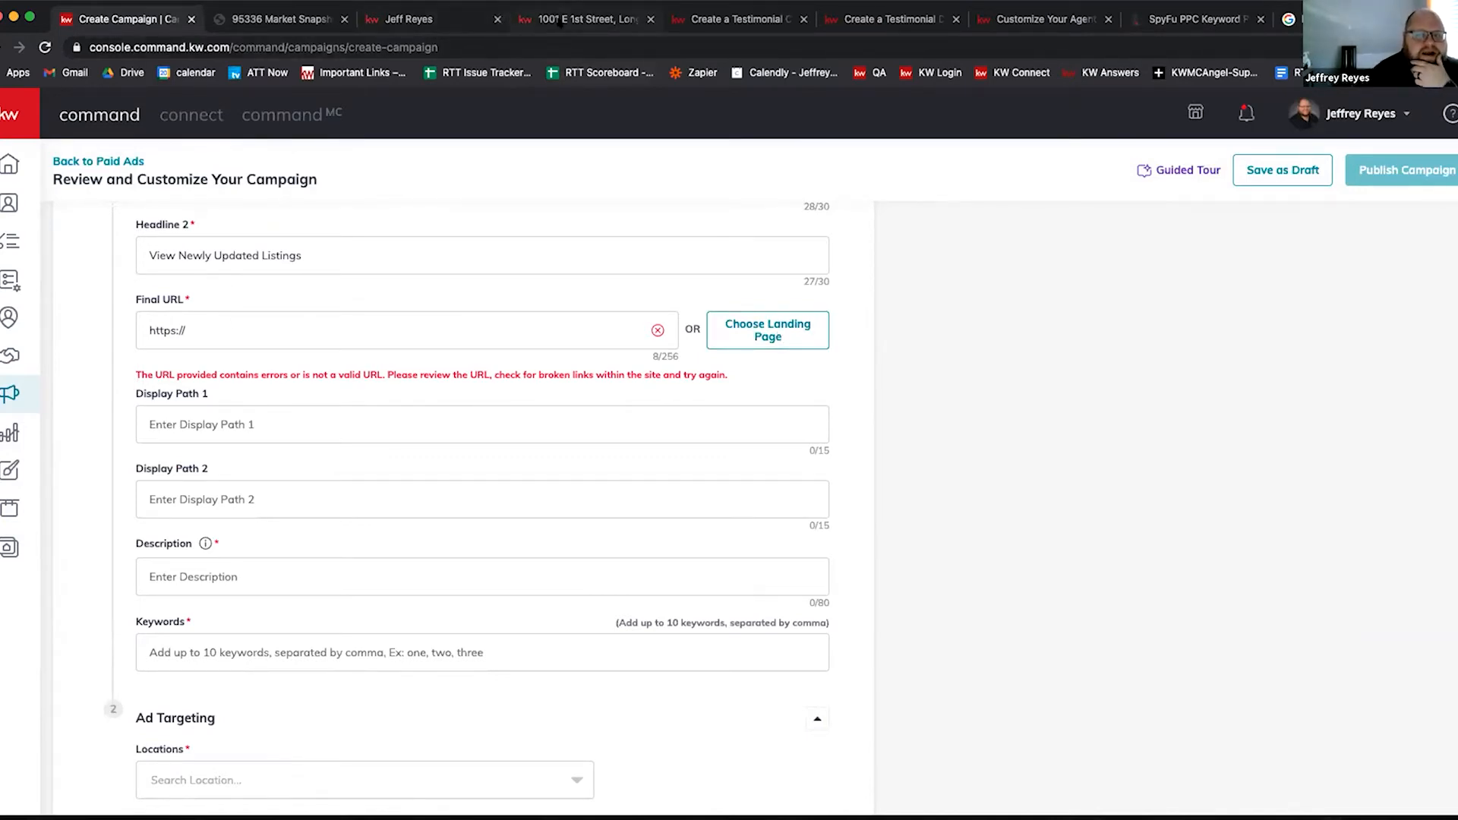
pyautogui.click(561, 19)
pyautogui.click(315, 48)
pyautogui.rightClick(317, 46)
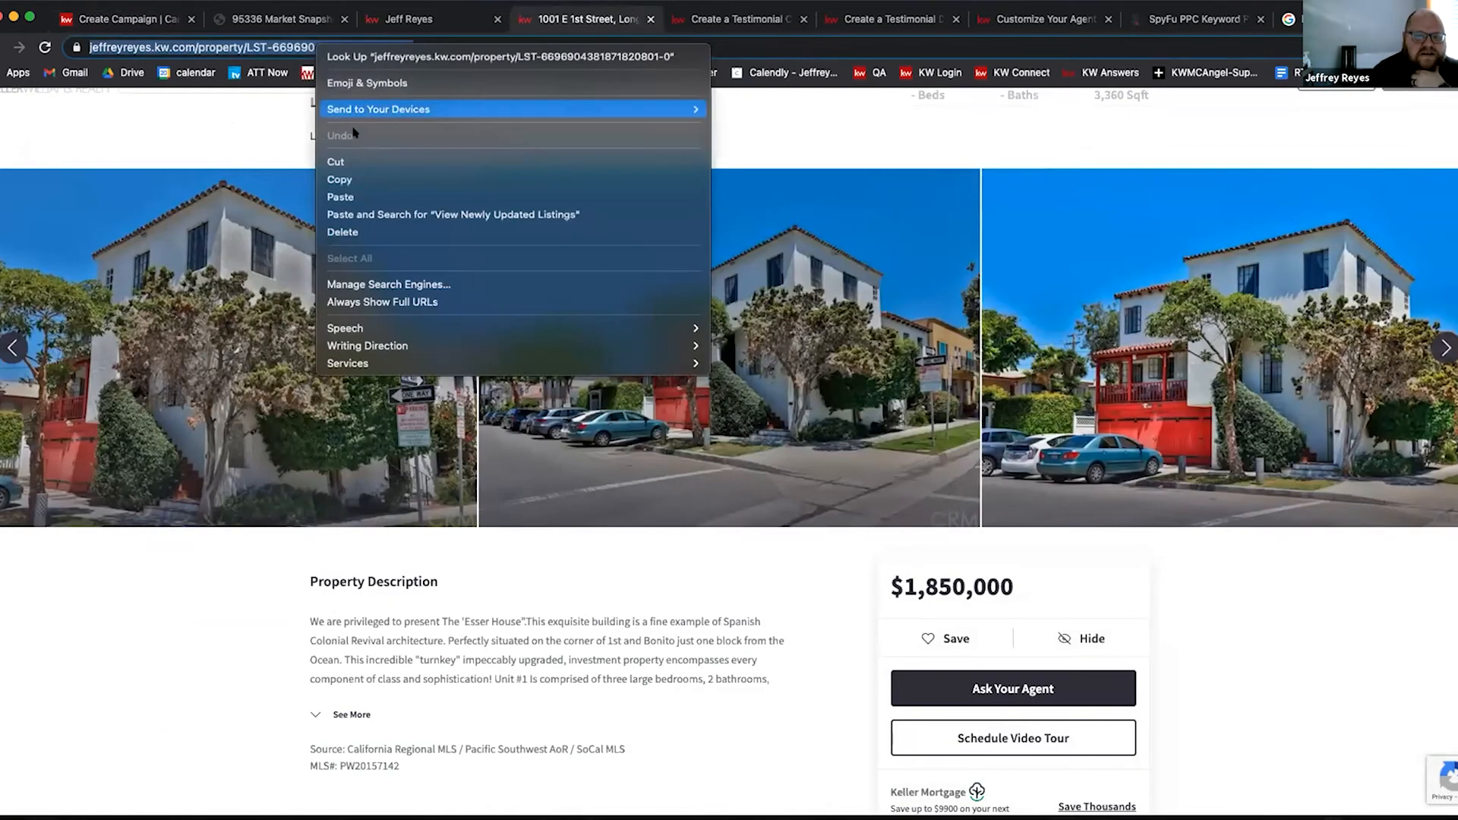
pyautogui.click(354, 180)
pyautogui.click(140, 20)
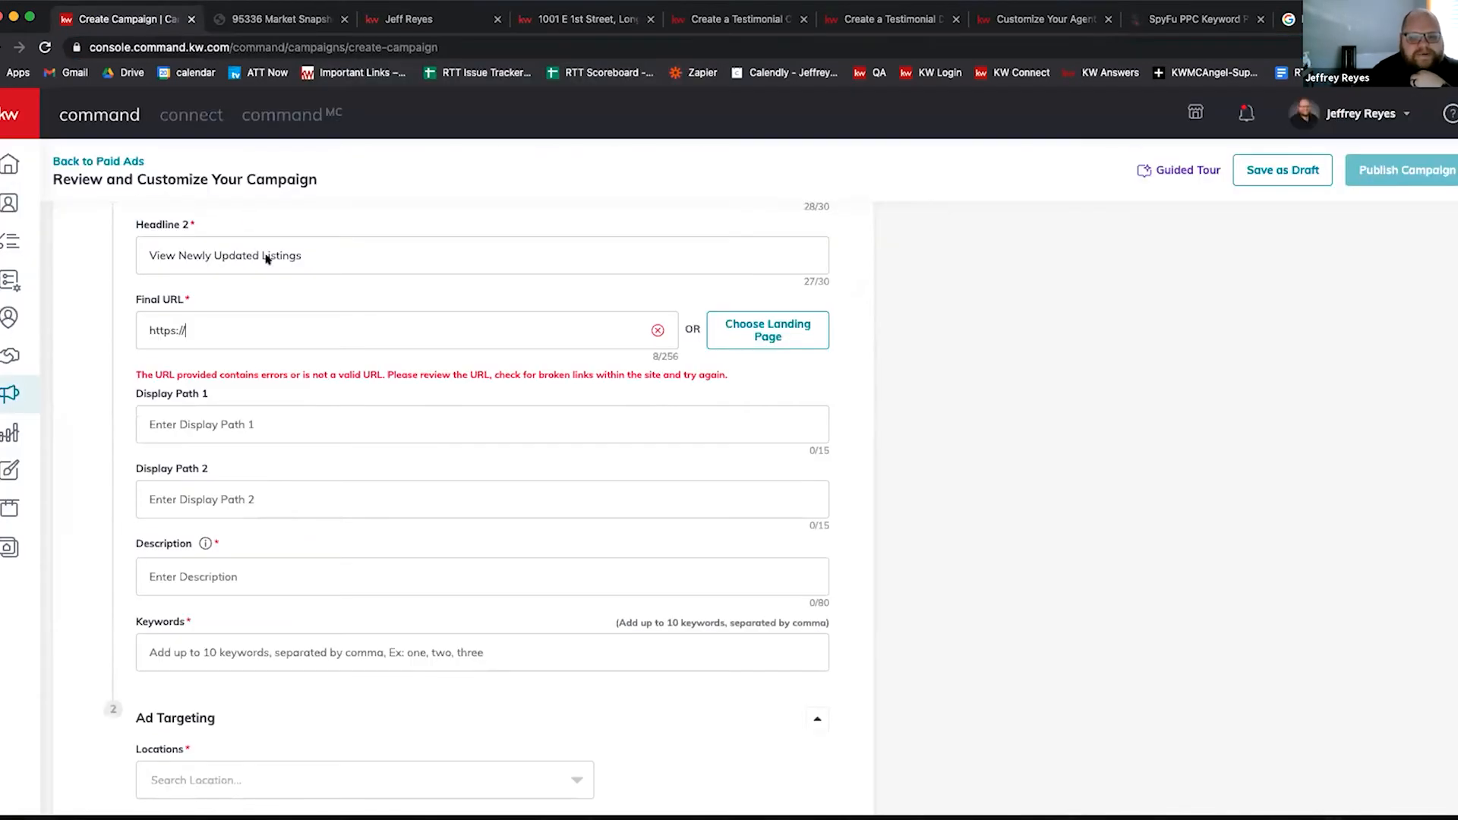
pyautogui.tripleClick(251, 331)
pyautogui.rightClick(253, 331)
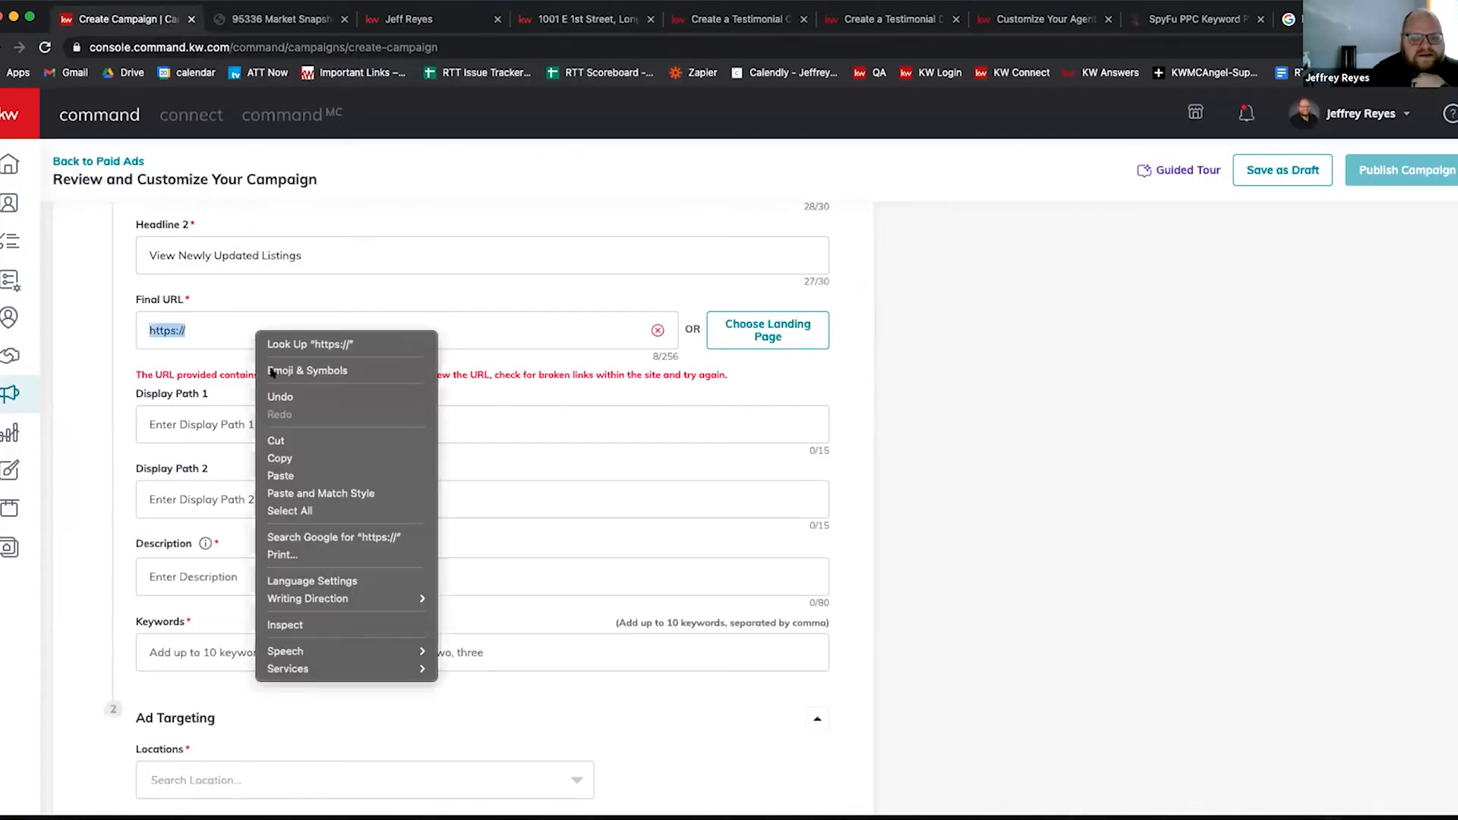
pyautogui.click(288, 476)
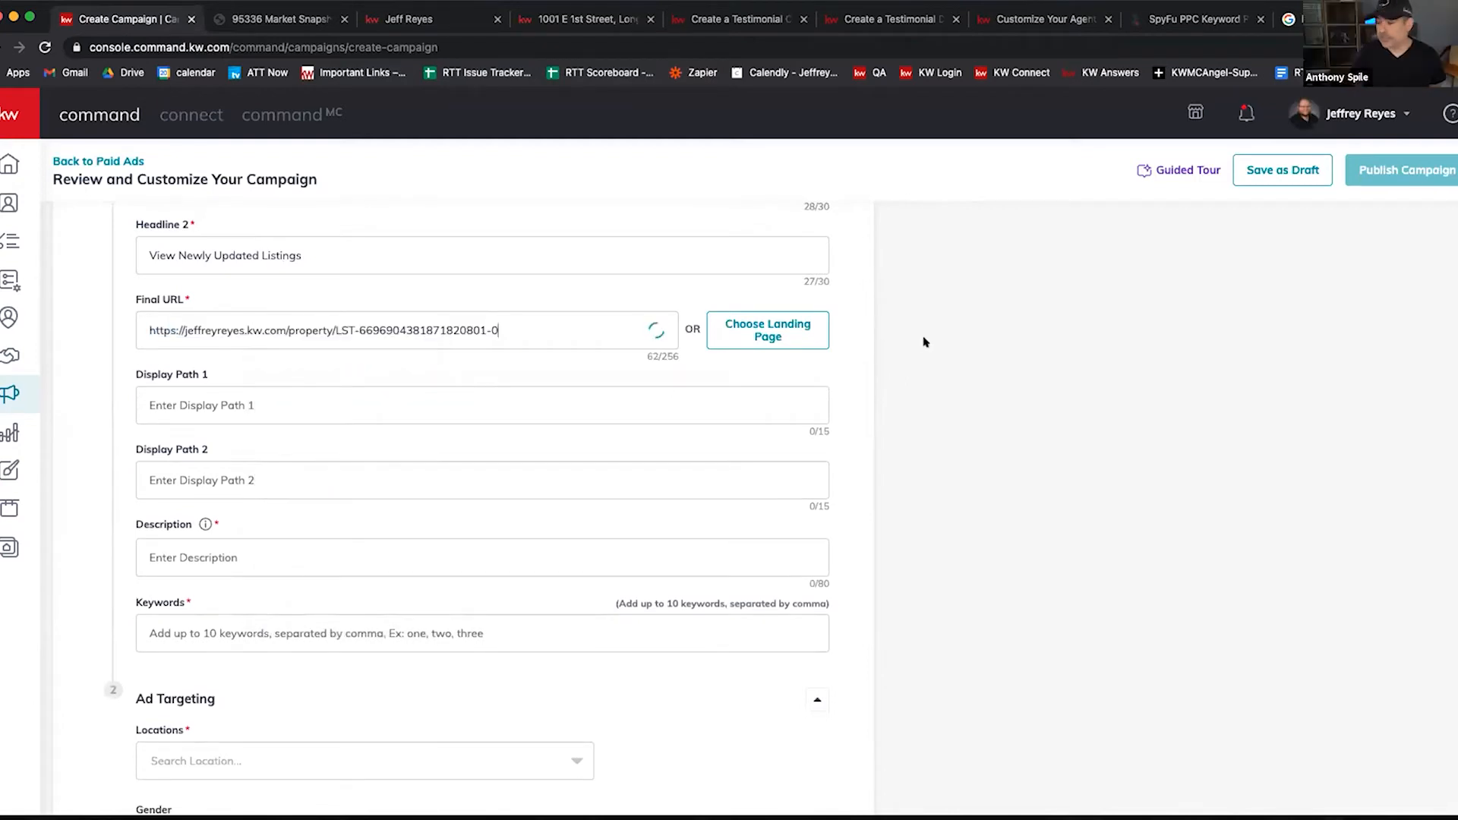
pyautogui.scroll(5, 835, 380)
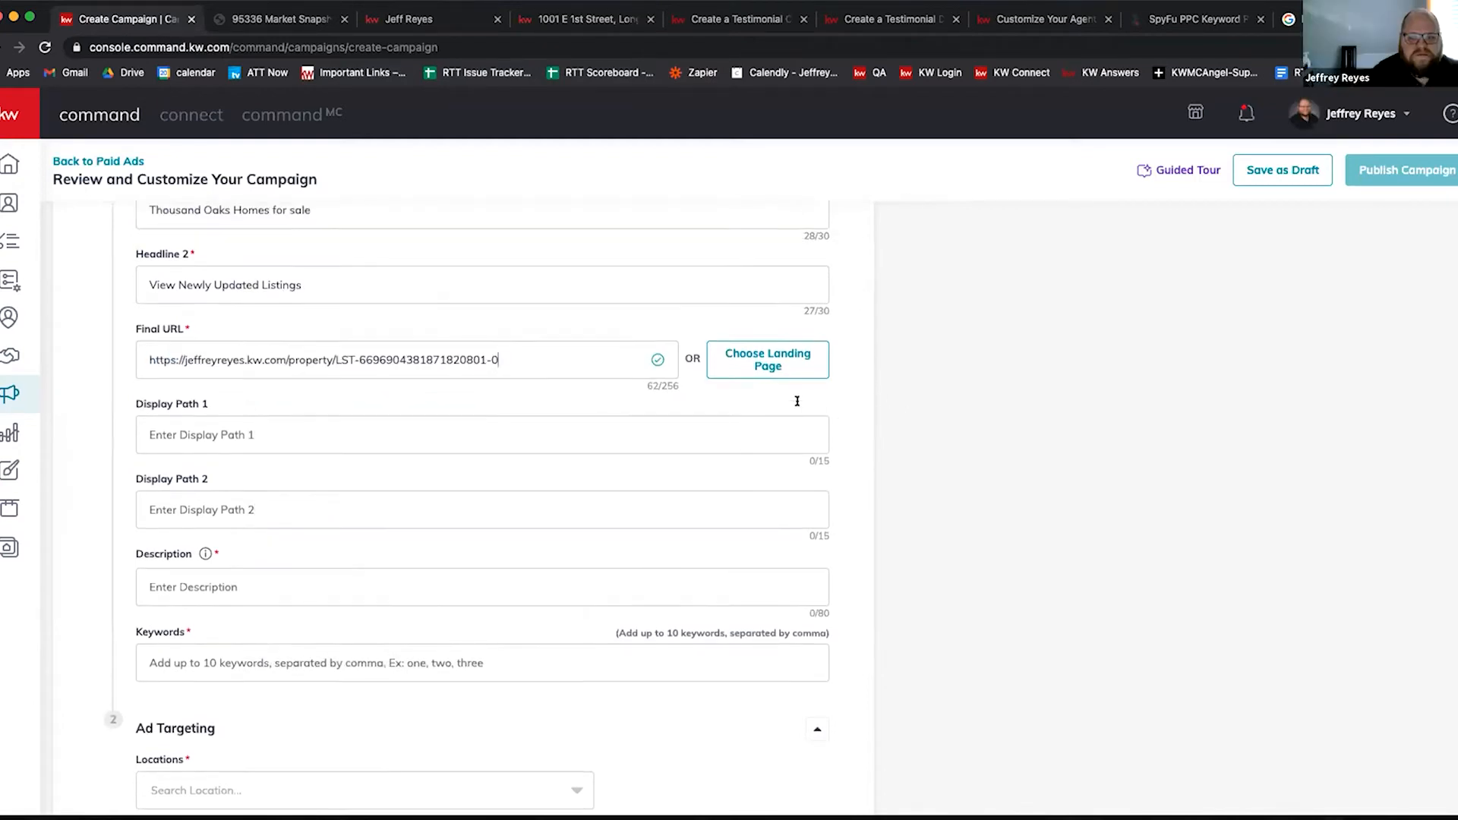
pyautogui.scroll(-3, 794, 409)
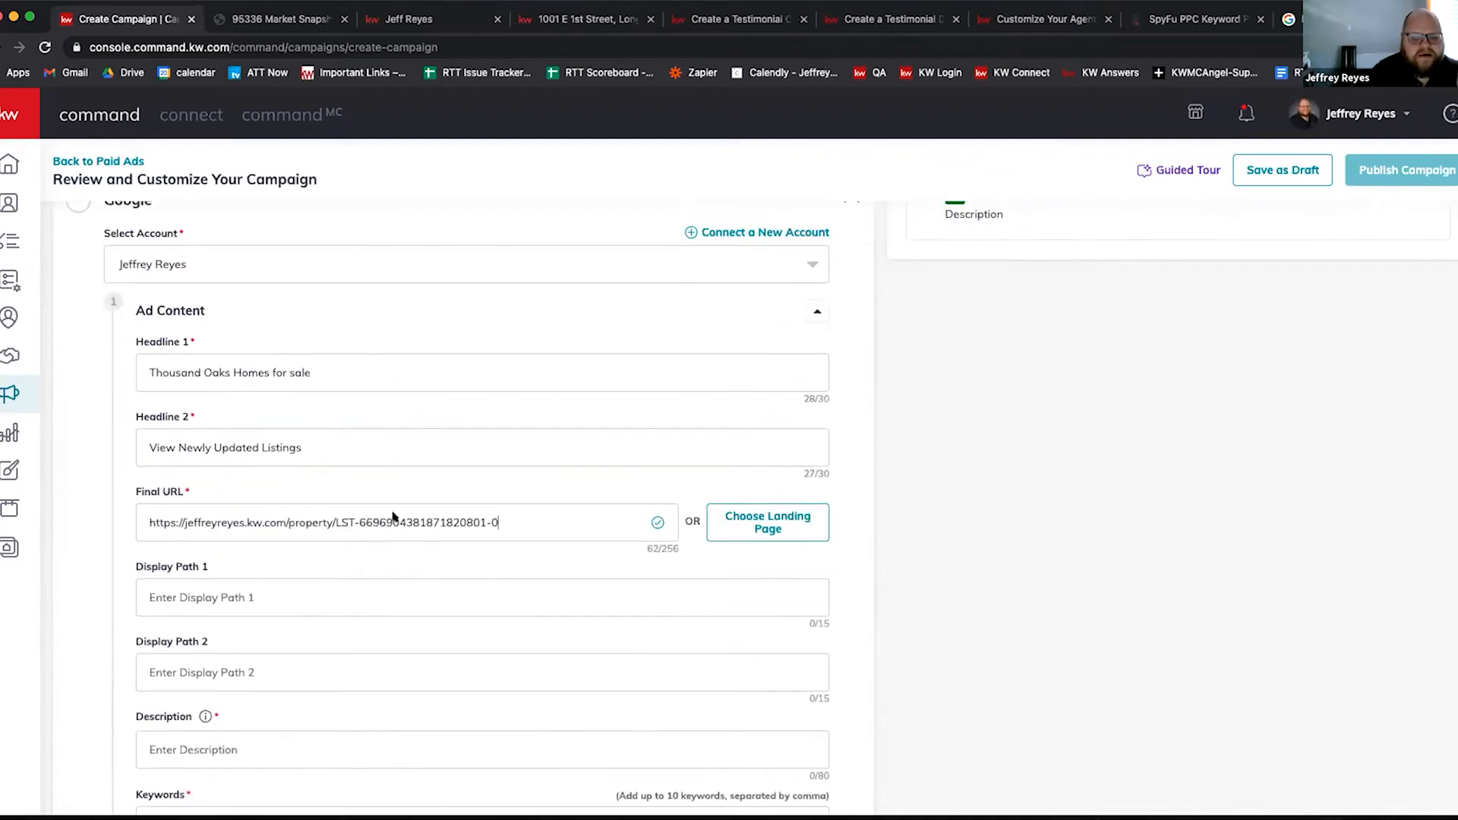
pyautogui.scroll(3, 265, 363)
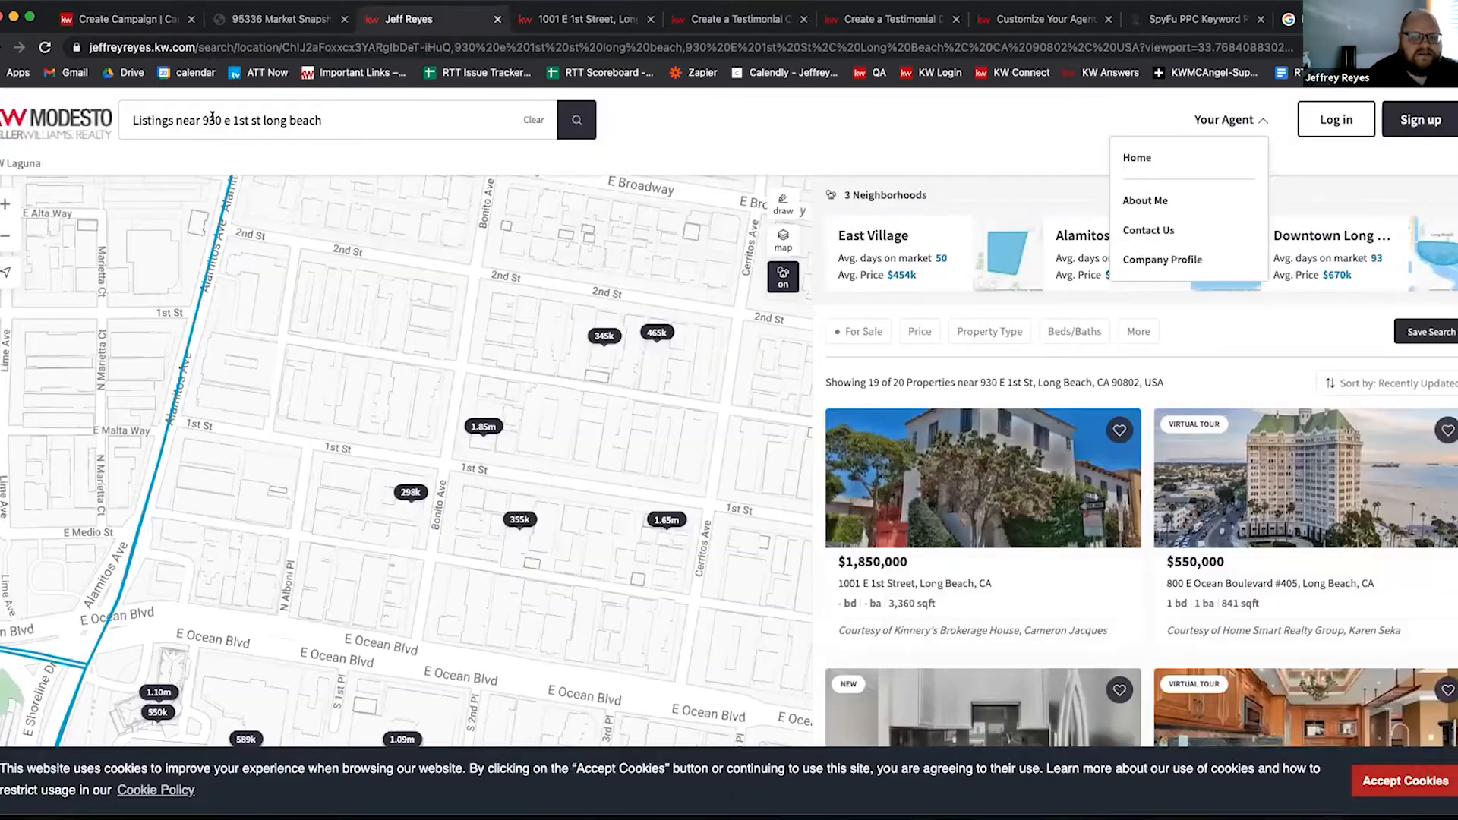
# Step: Replace the Long Beach address search with Thousand Oaks, CA
pyautogui.click(212, 120)
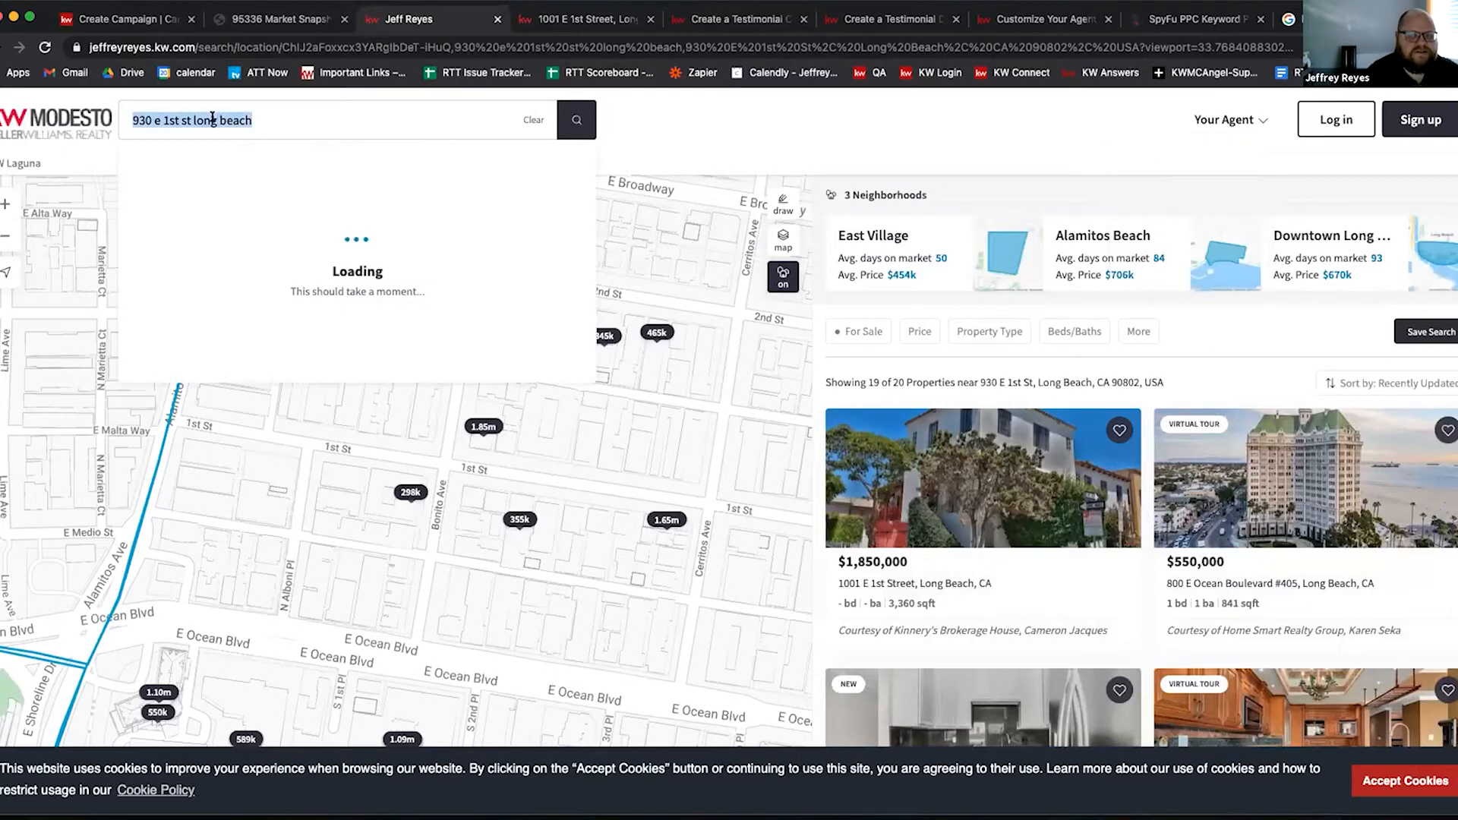
pyautogui.write('thou')
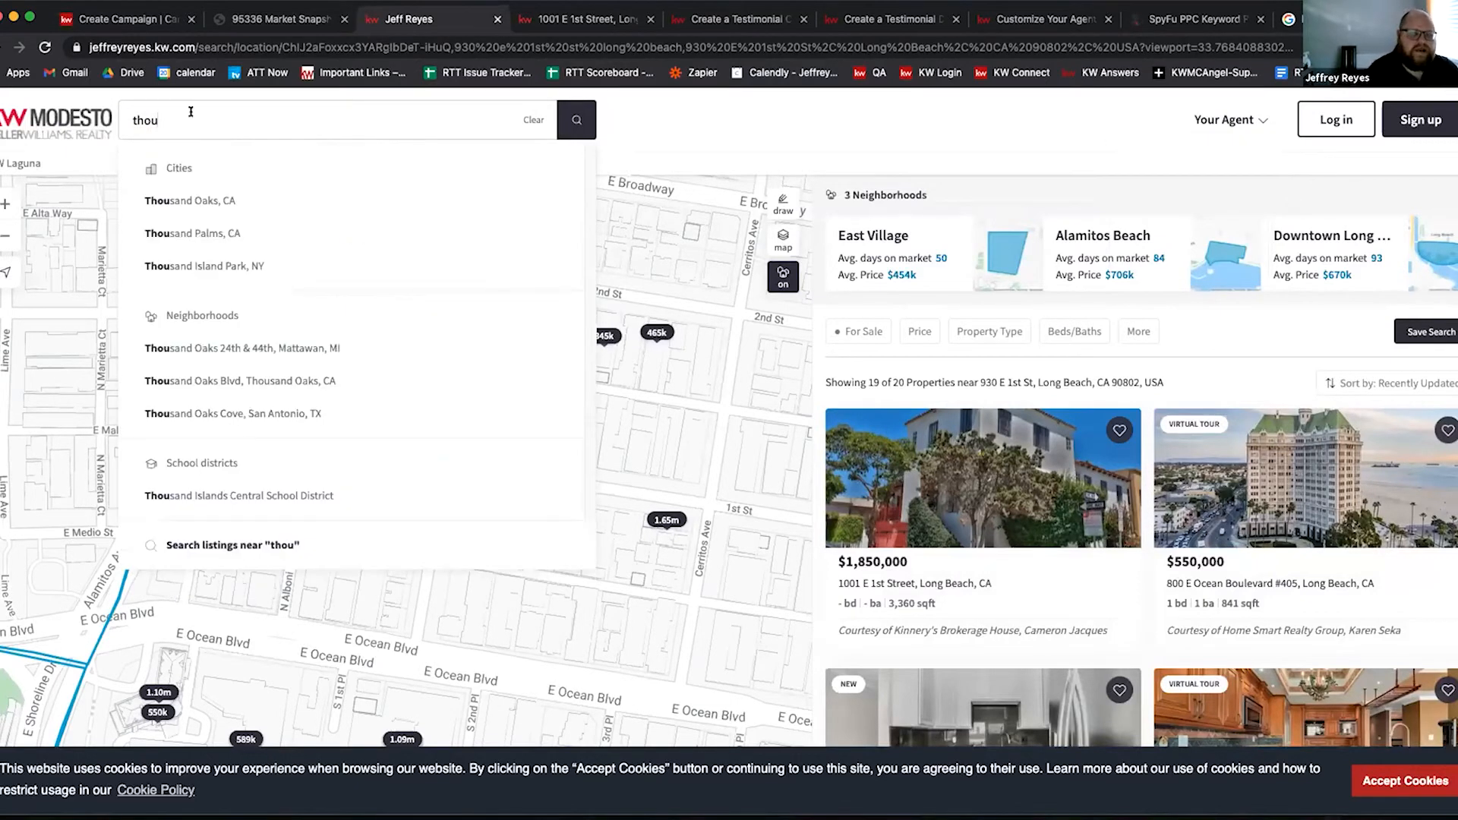
pyautogui.click(174, 201)
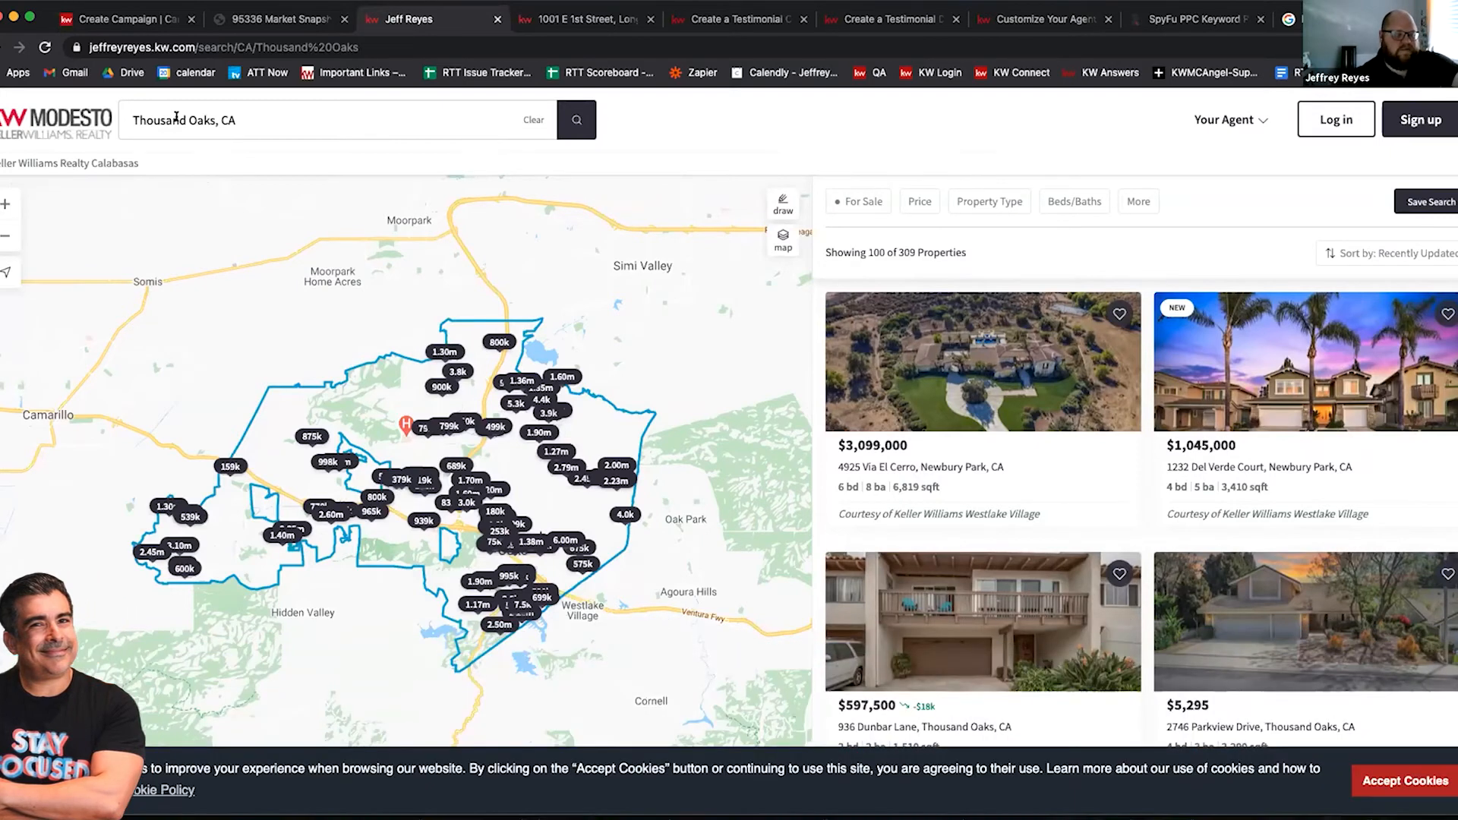
# Step: Raise the Sale Price minimum to $975k or more, leaving 90 listings
pyautogui.click(911, 202)
pyautogui.moveTo(918, 307); pyautogui.dragTo(1096, 311)
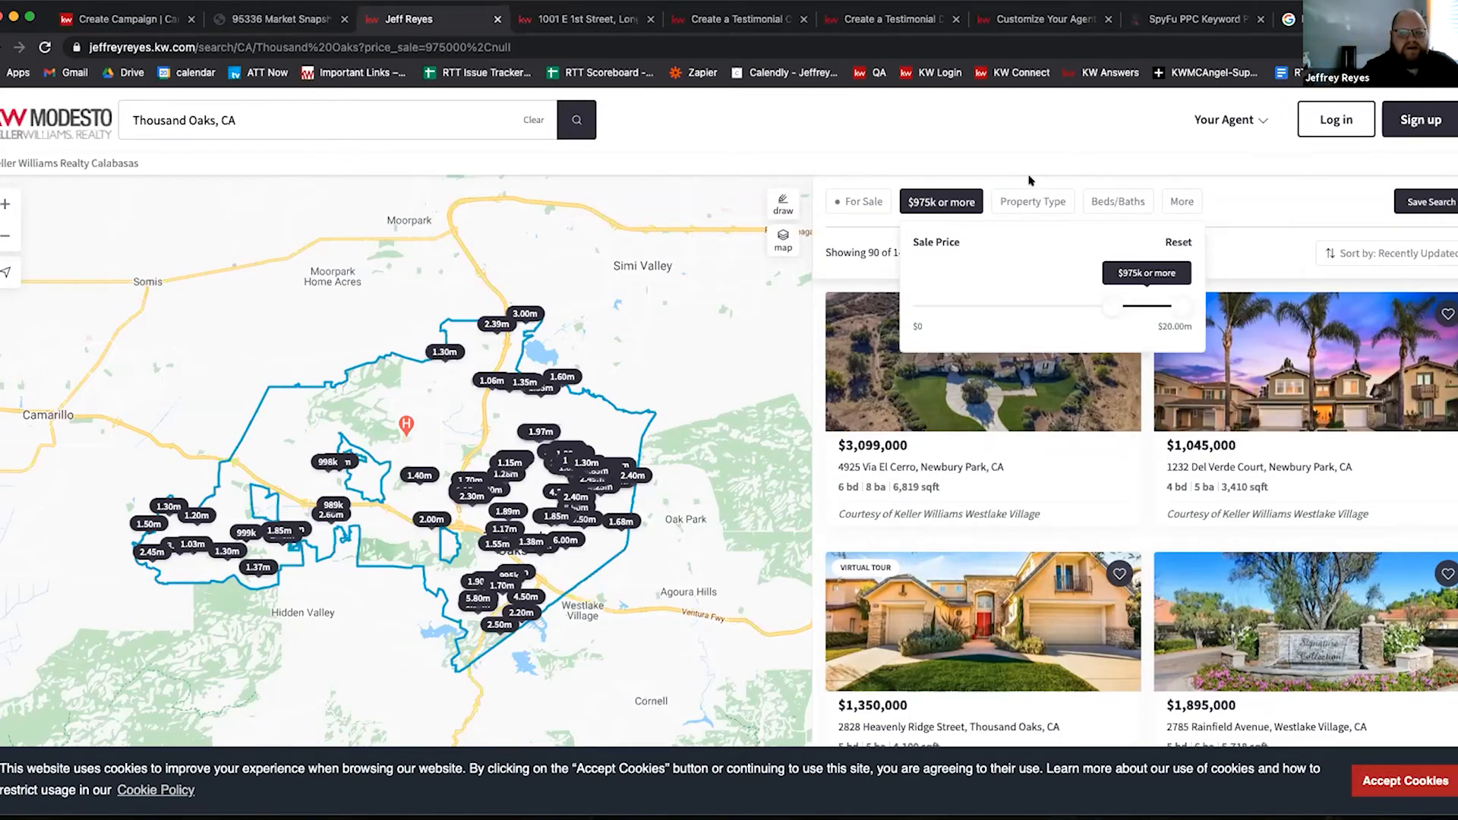
# Step: Try the Houses and Townhomes/Condos property types, then glance at the Beds/Baths and More filters
pyautogui.click(1025, 198)
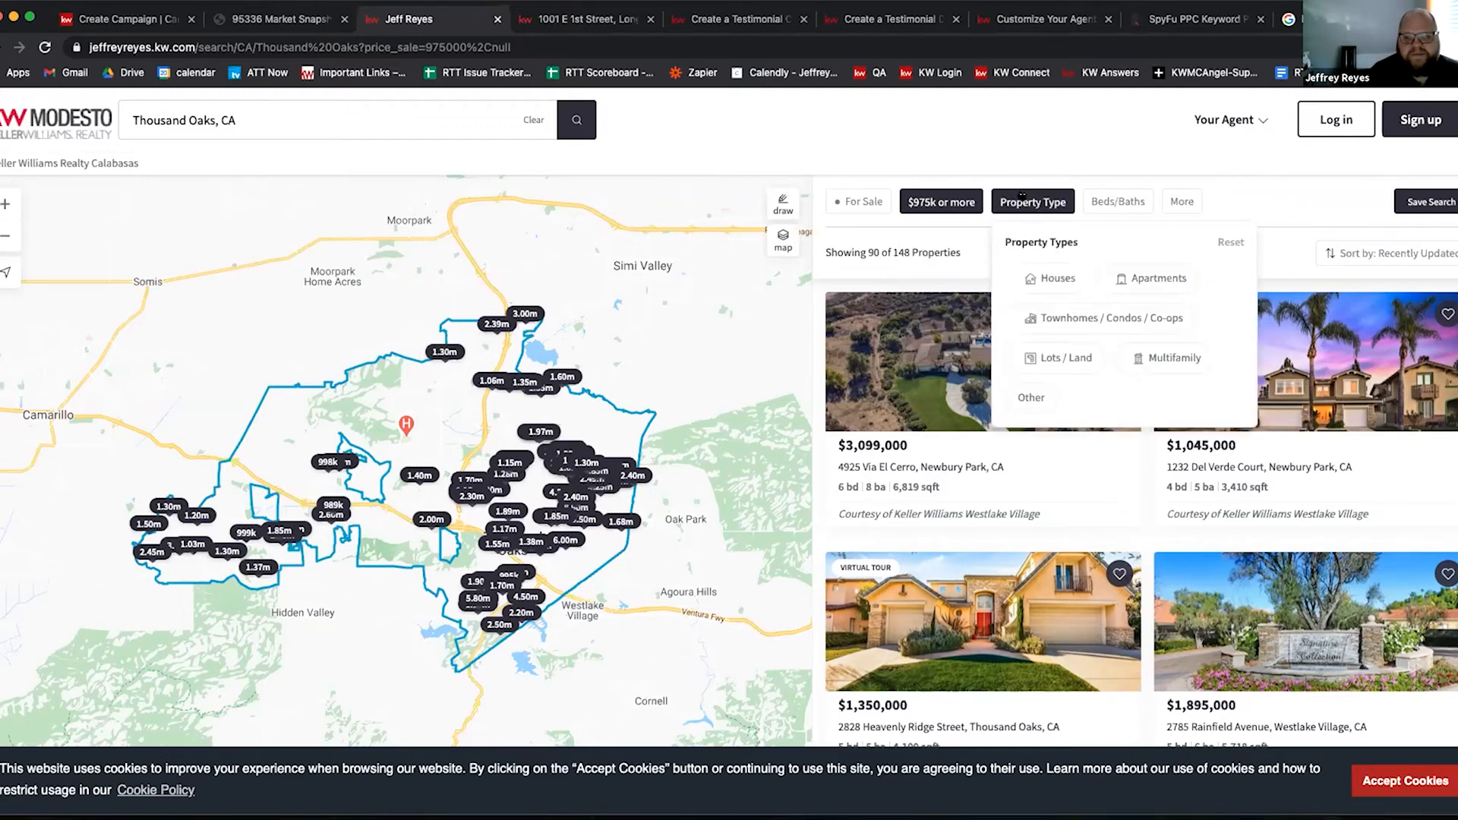
pyautogui.click(1037, 282)
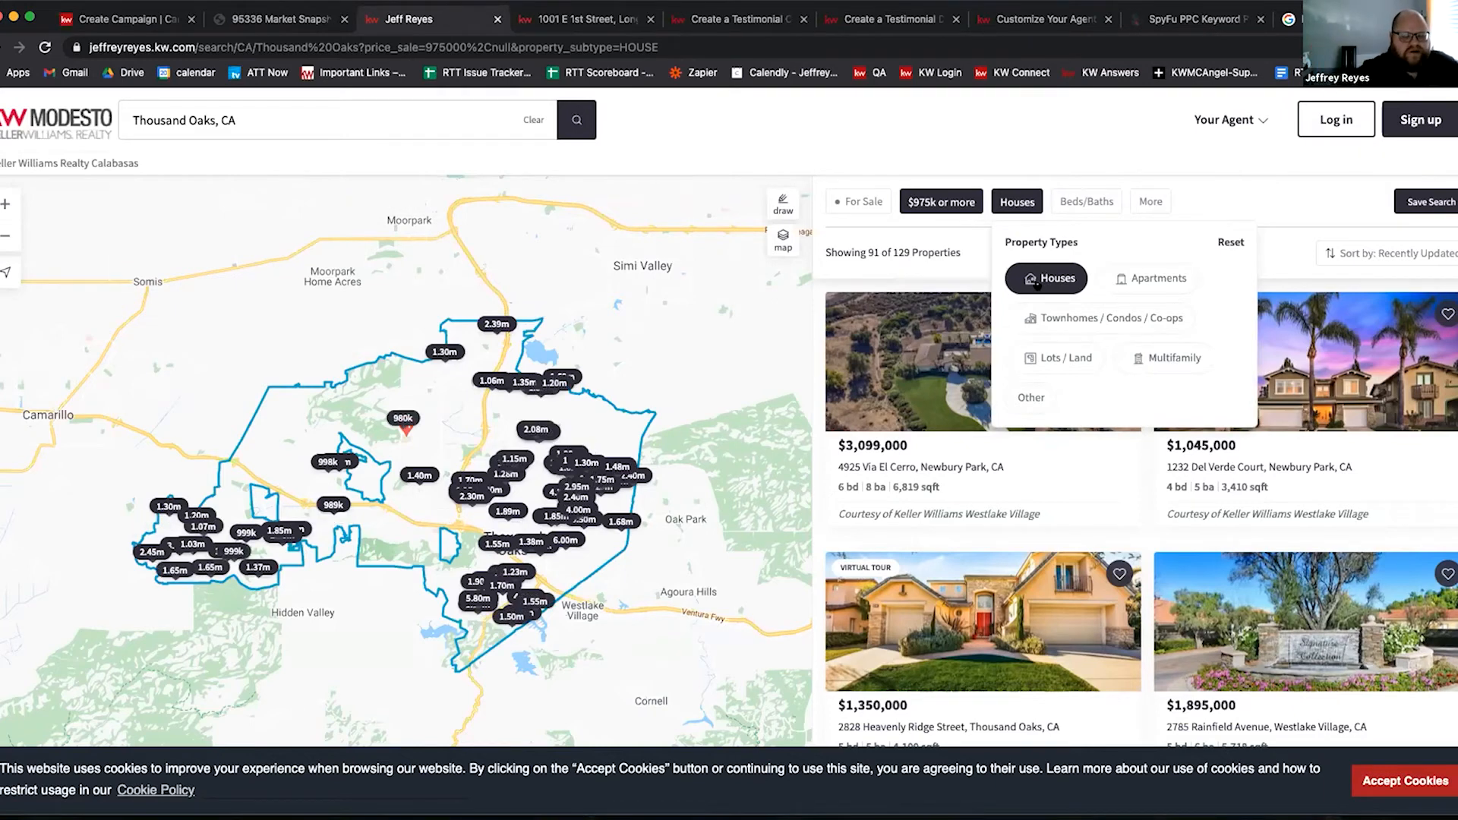
pyautogui.click(1052, 320)
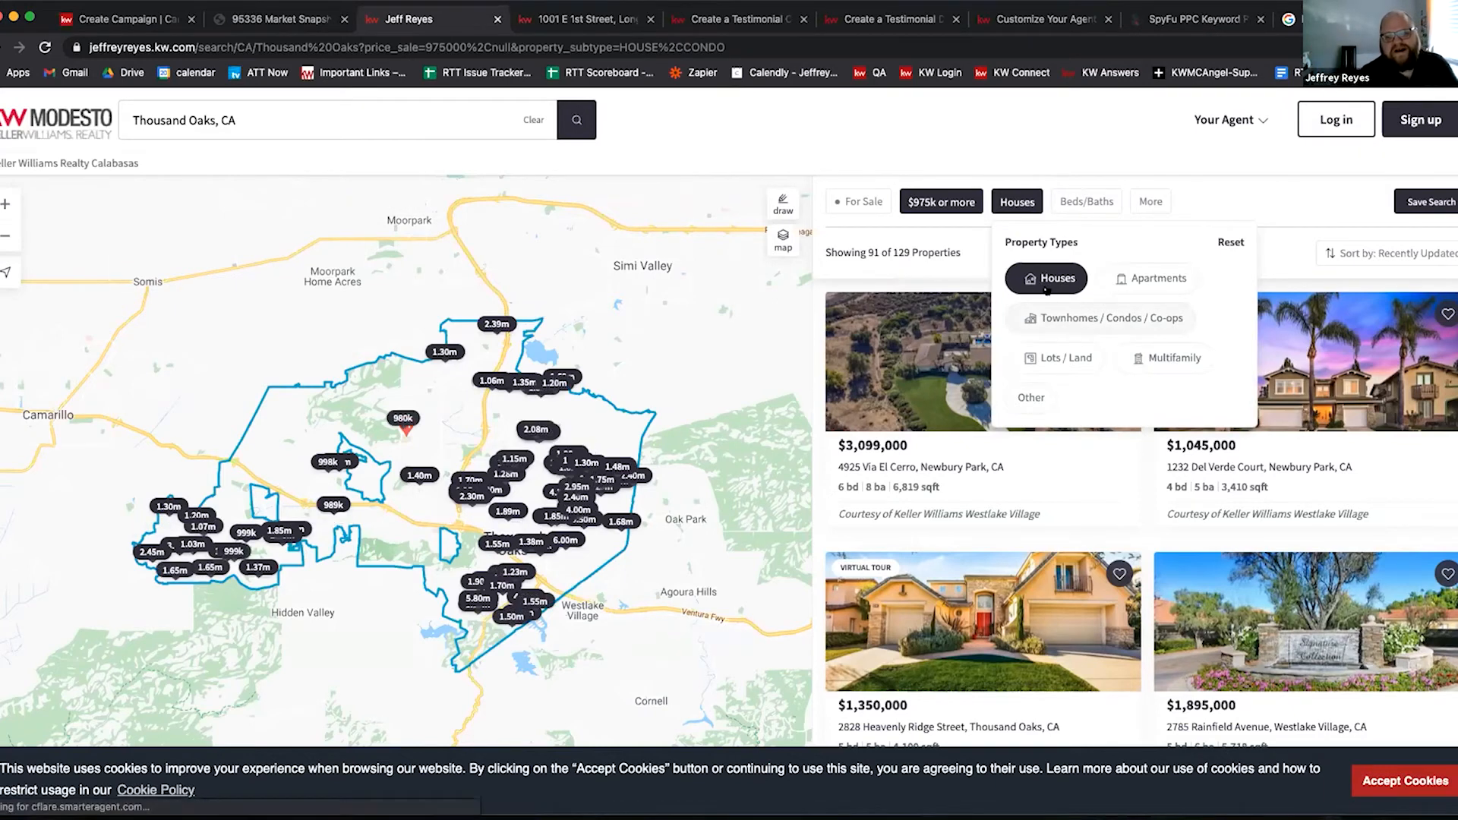
pyautogui.click(1046, 281)
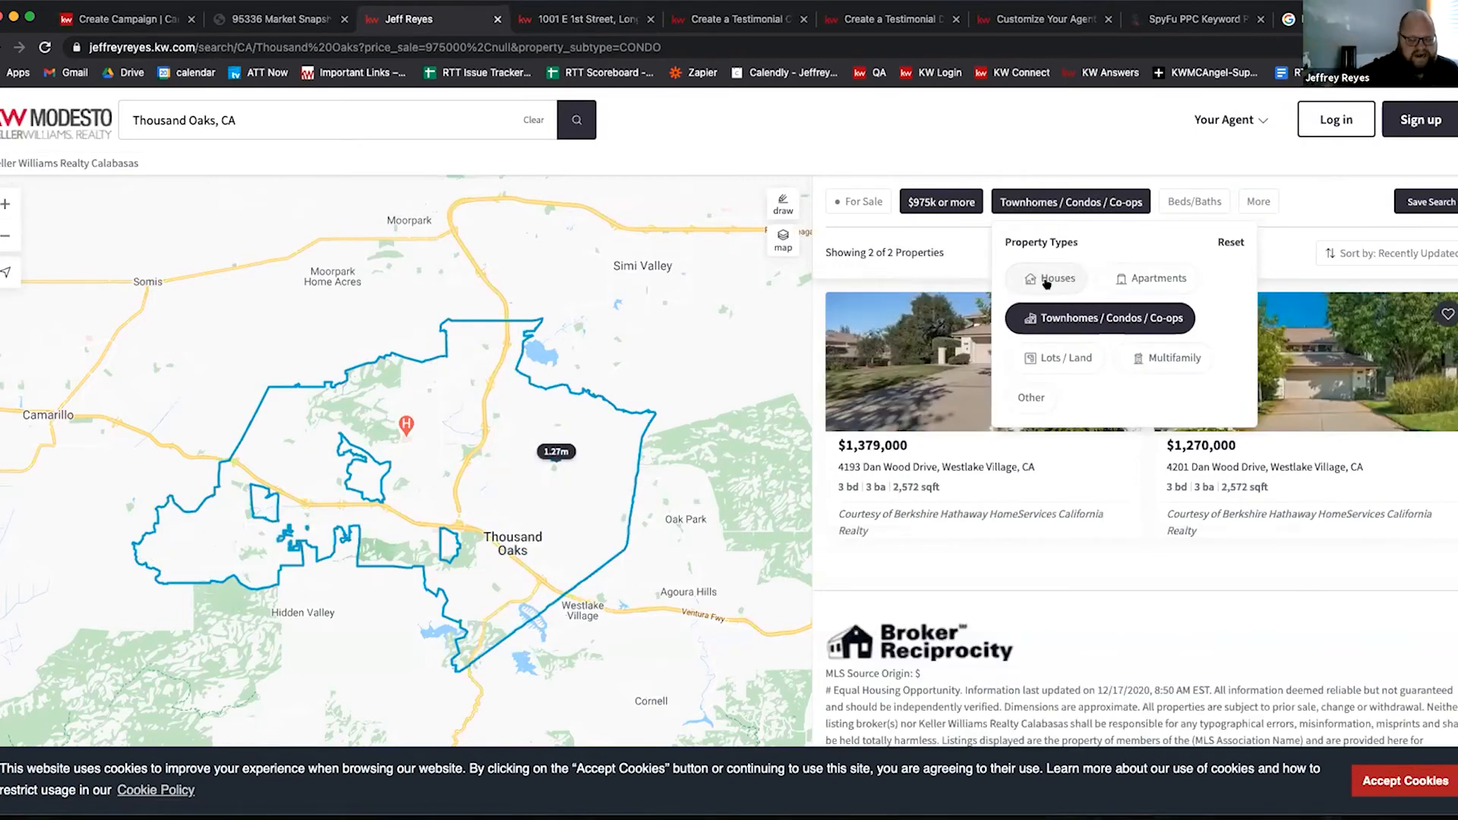
pyautogui.click(1197, 203)
pyautogui.click(1241, 201)
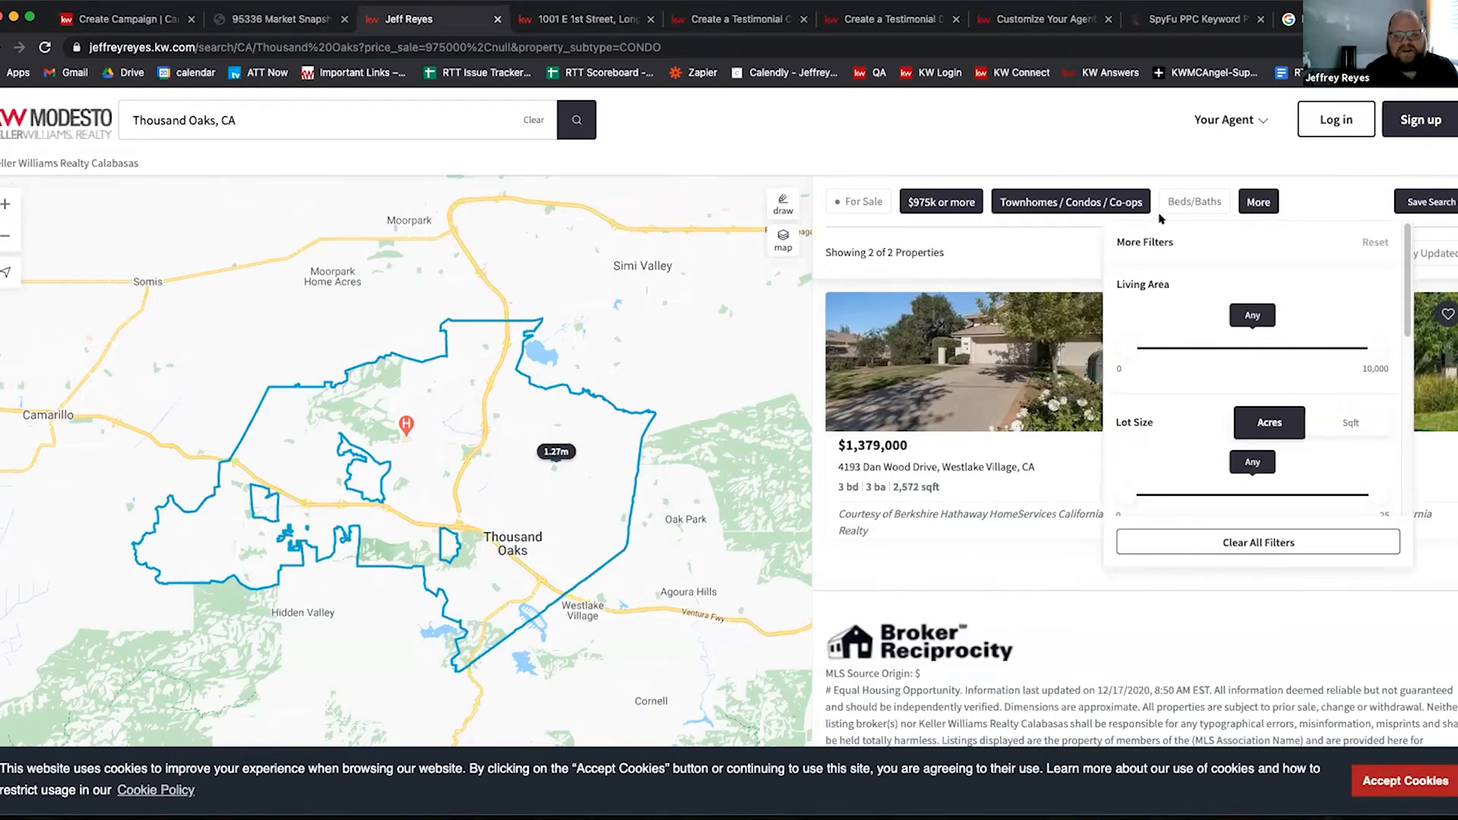
# Step: Keep Houses as the only property type and reset the sale price to Any
pyautogui.click(1071, 201)
pyautogui.click(1046, 278)
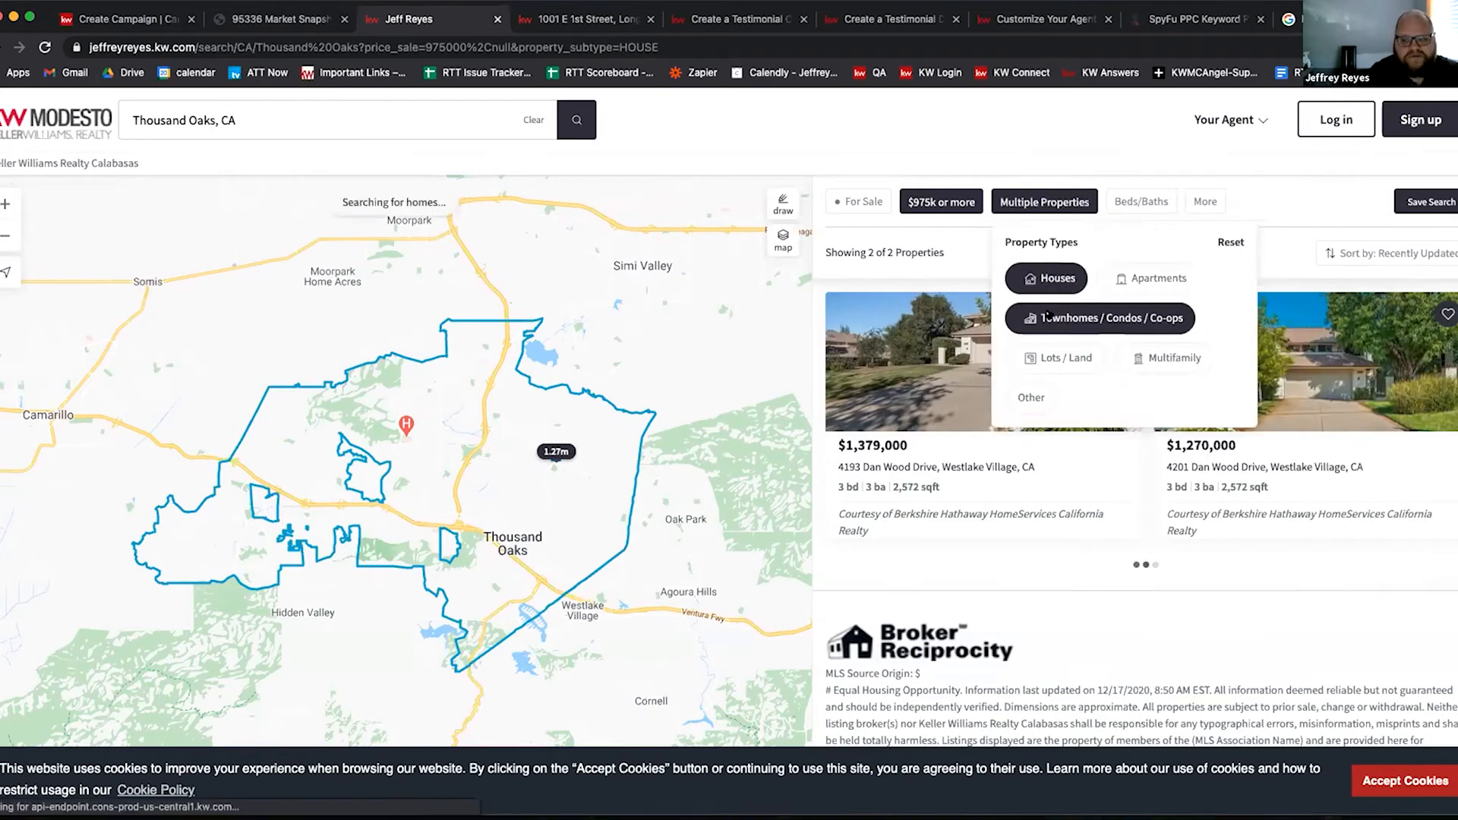
pyautogui.click(1047, 317)
pyautogui.click(945, 203)
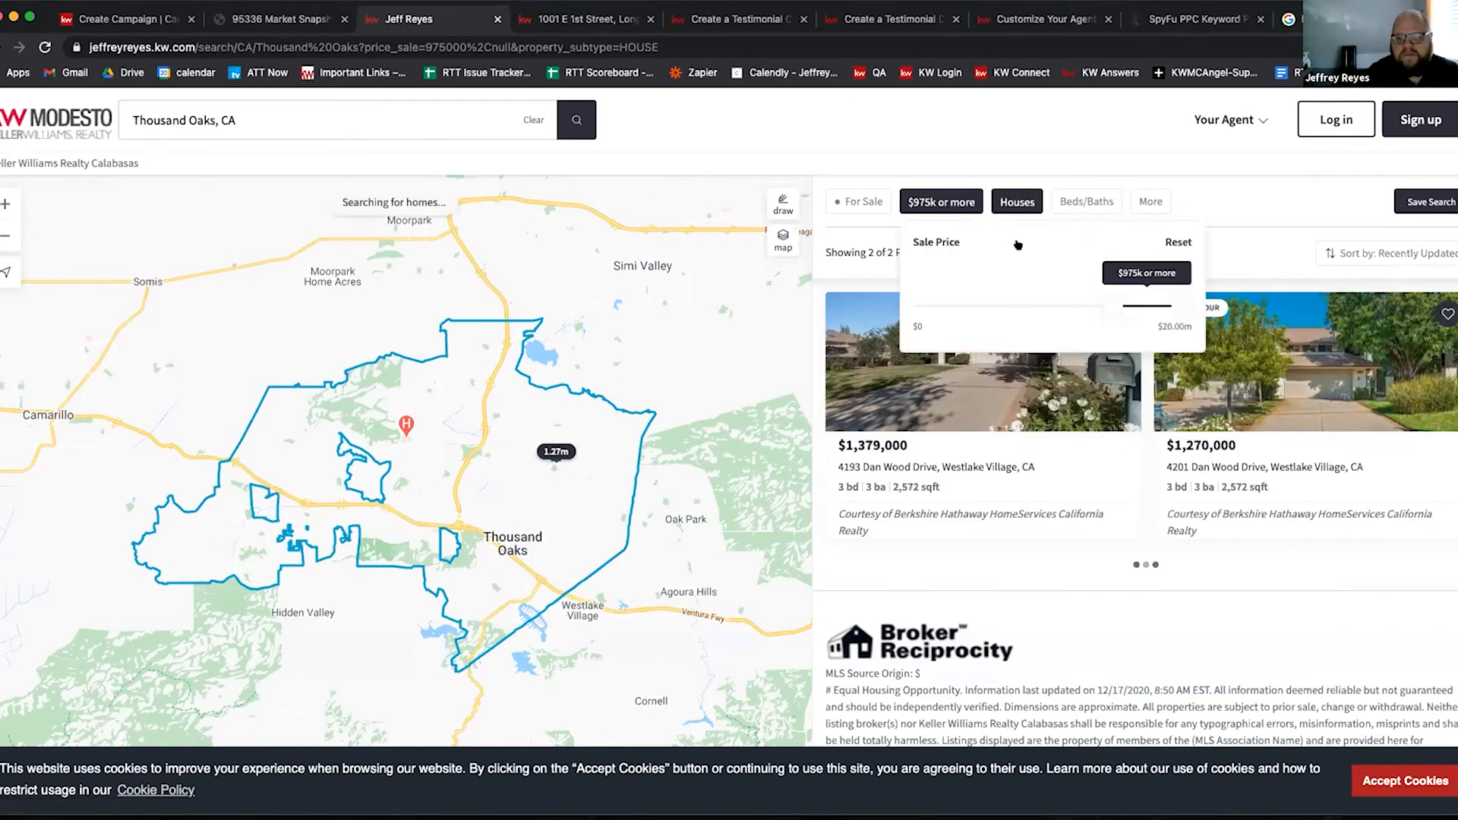
pyautogui.click(1179, 242)
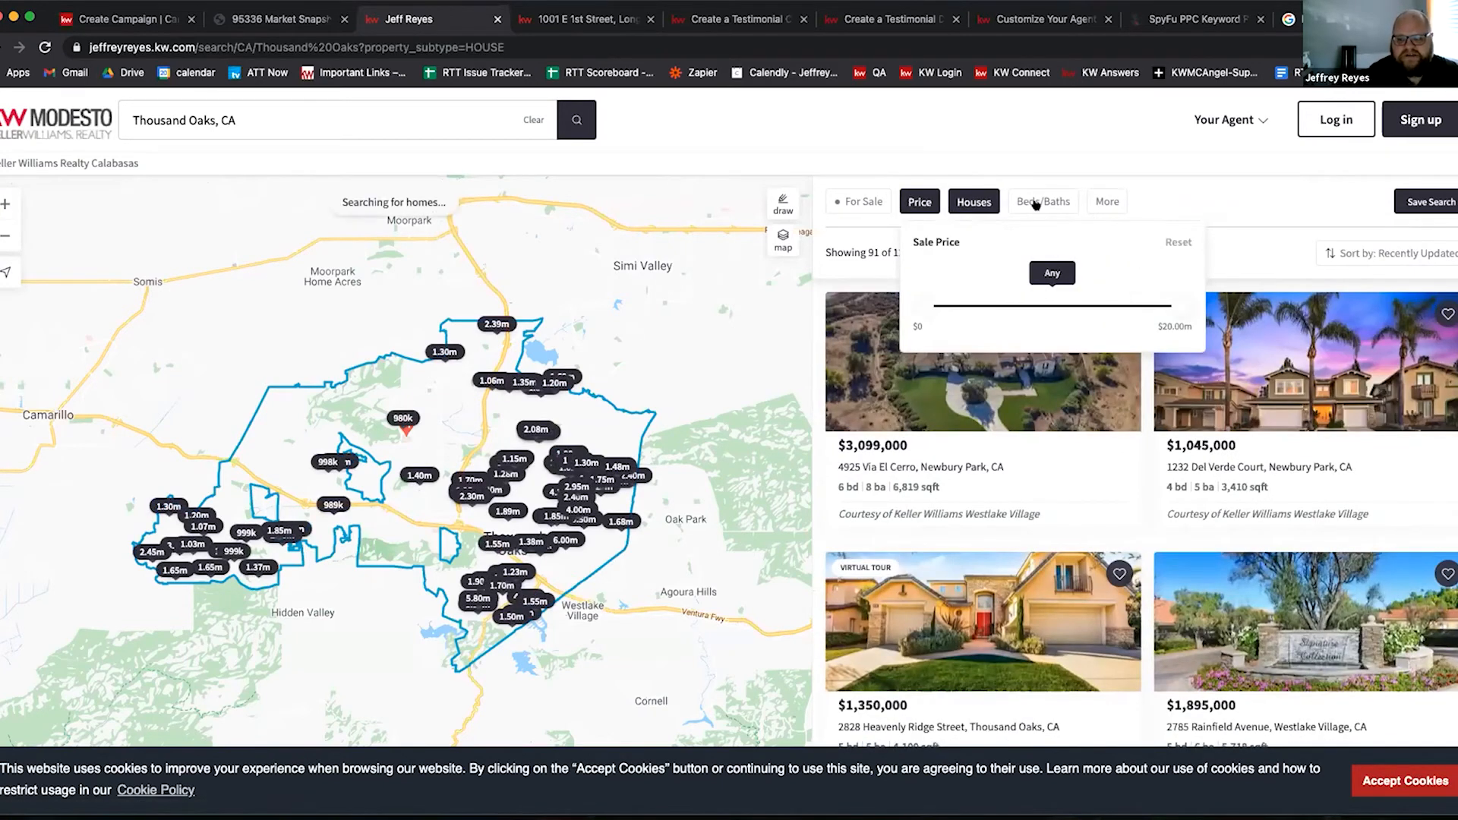
# Step: Add 'pool' as a listing keyword under More filters
pyautogui.click(1109, 202)
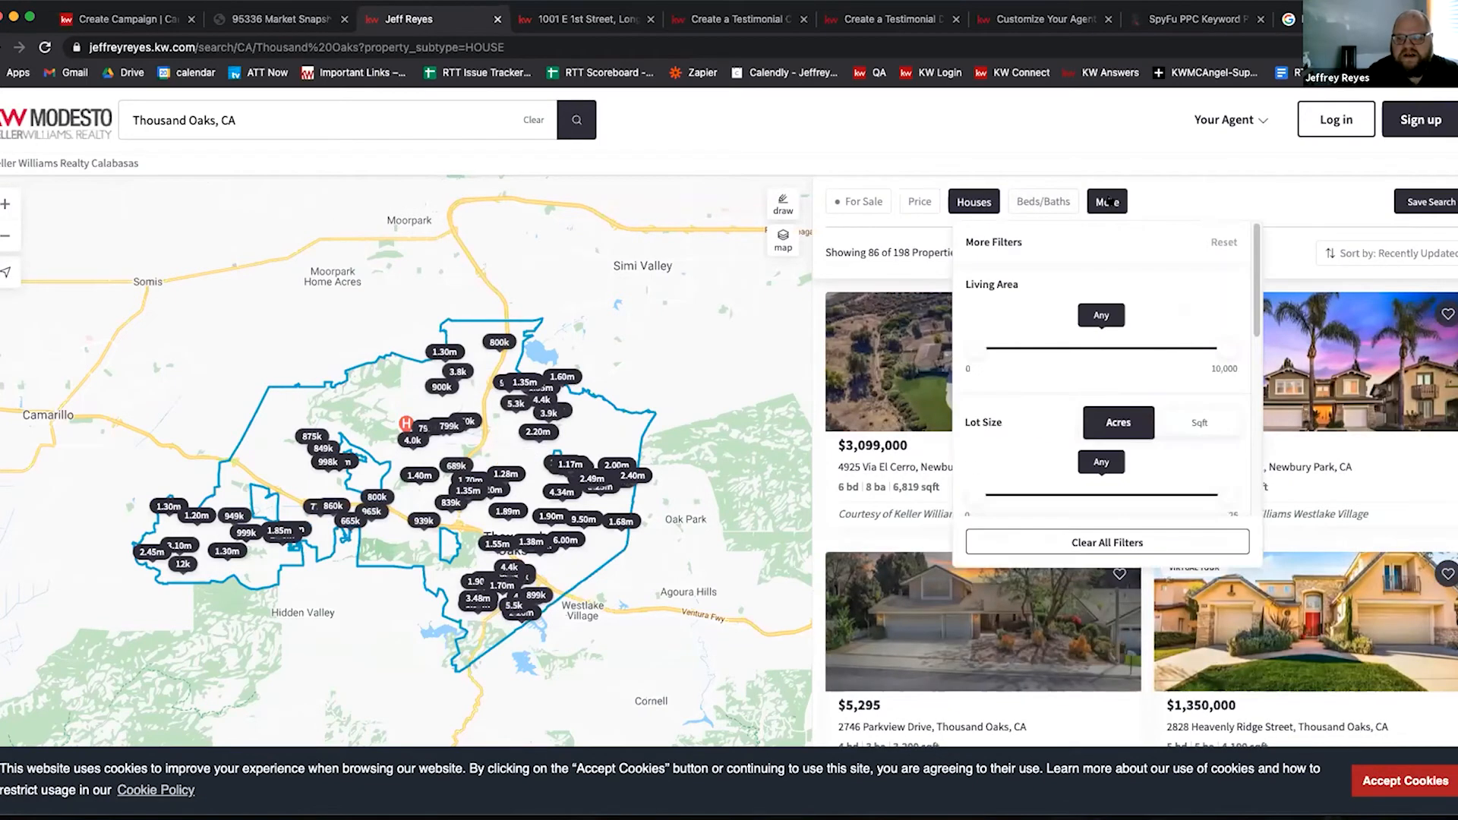
pyautogui.scroll(-4, 1048, 450)
pyautogui.scroll(-2, 1048, 451)
pyautogui.click(1080, 425)
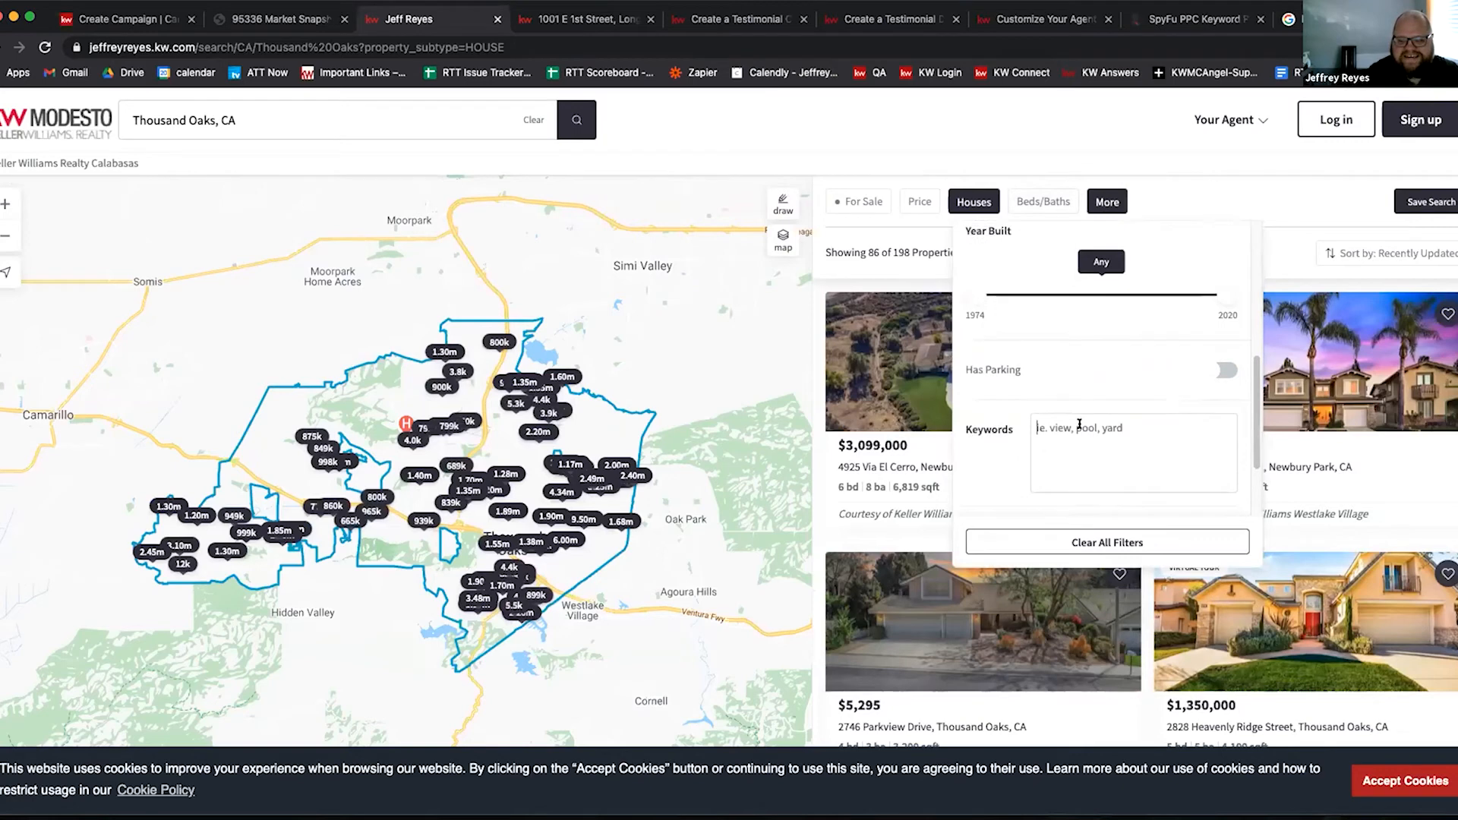
pyautogui.write('pool')
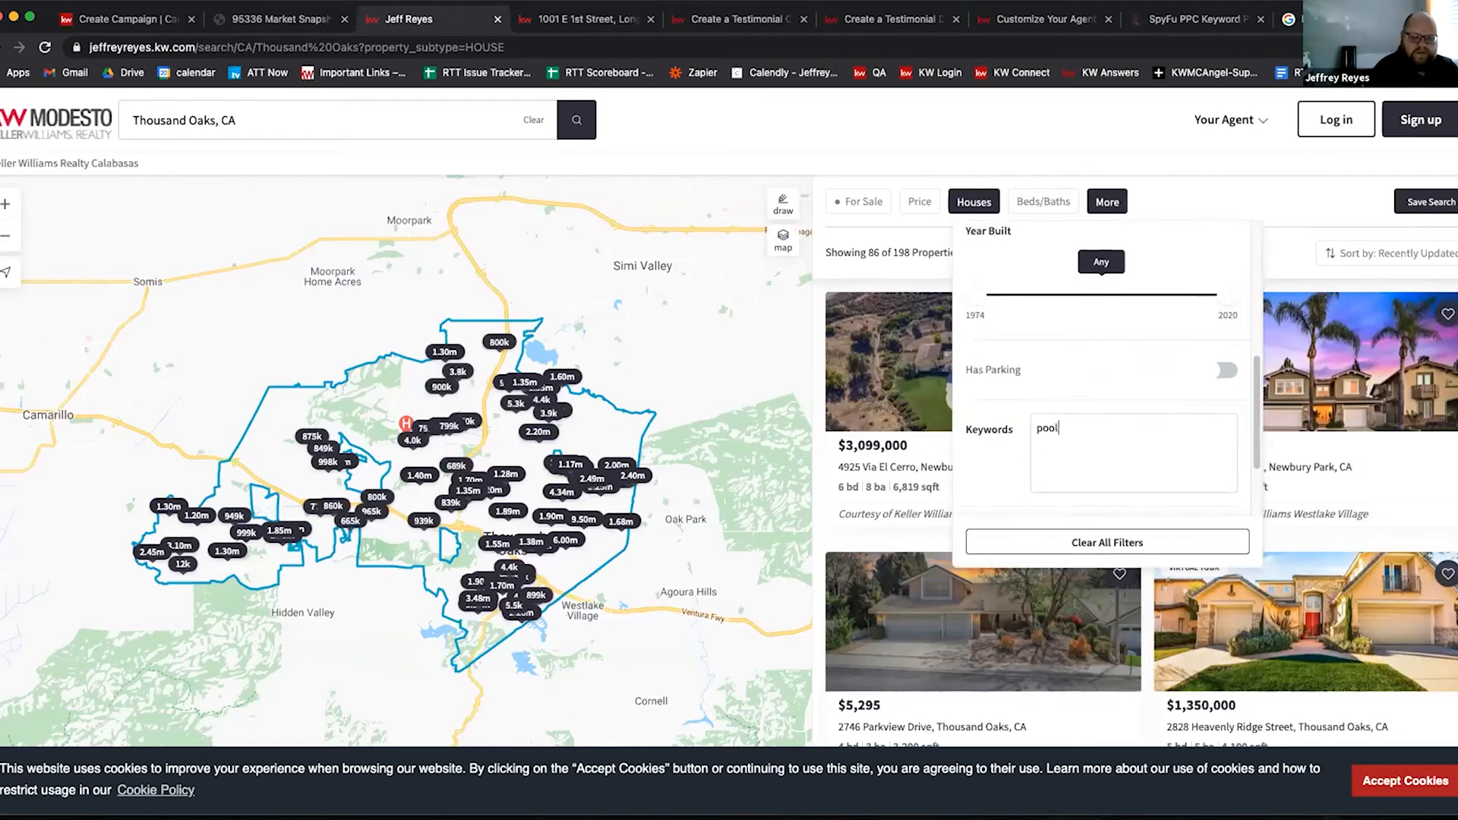
pyautogui.press('Return')
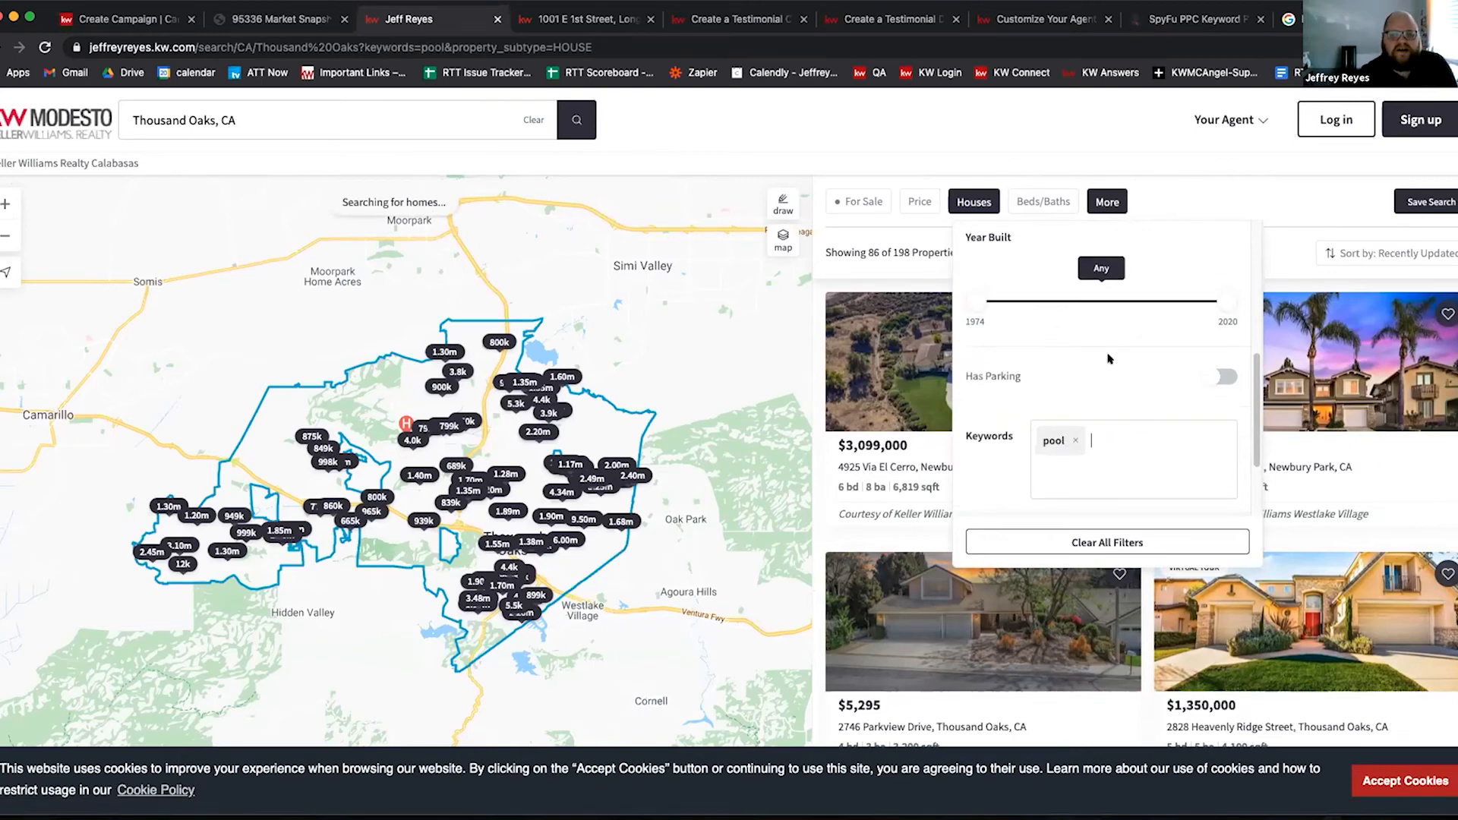
# Step: Require at least 3 bedrooms and 2 bathrooms
pyautogui.scroll(-1, 1071, 202)
pyautogui.click(1050, 179)
pyautogui.click(1142, 256)
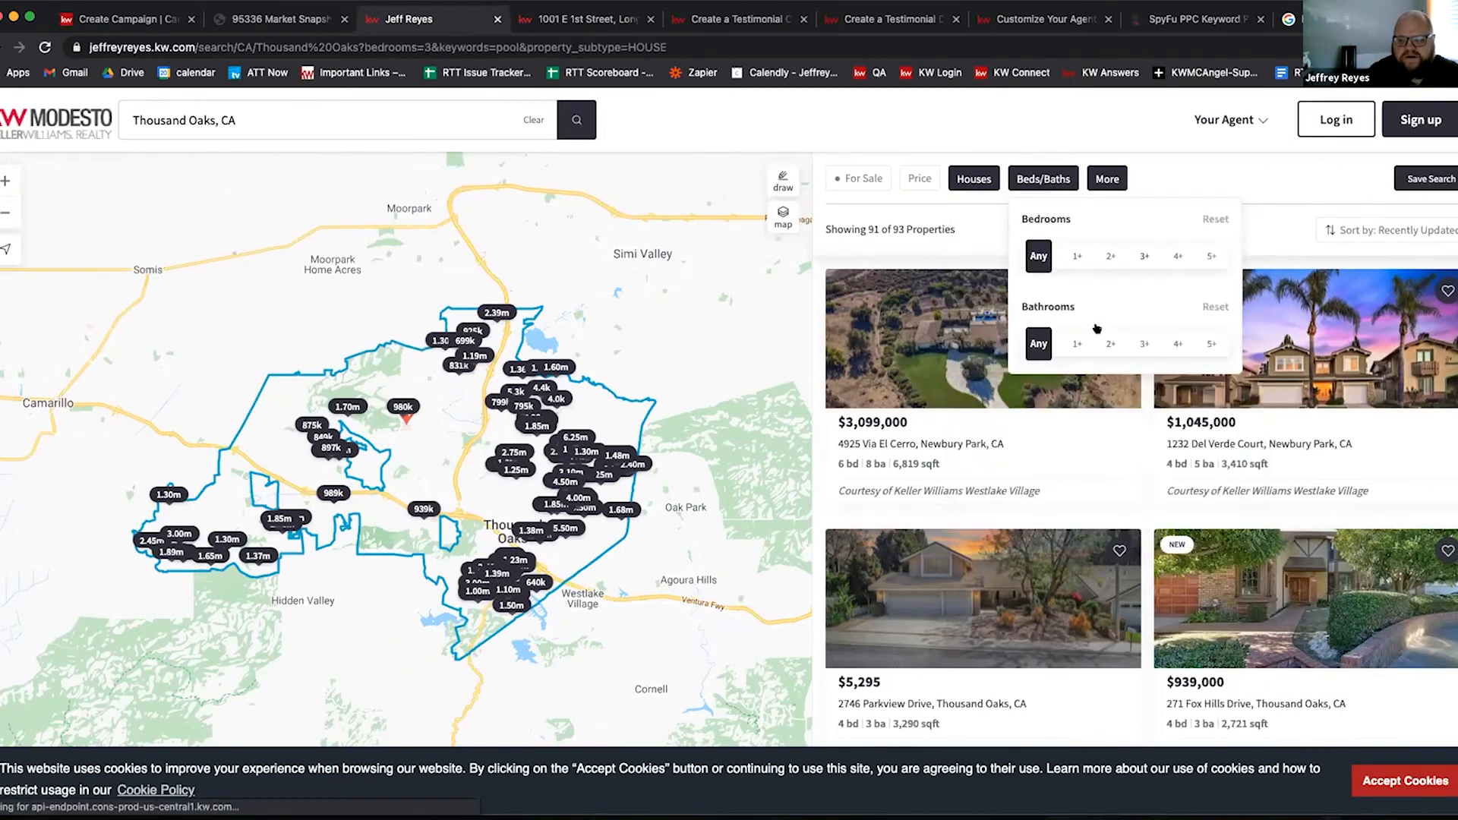
pyautogui.click(1108, 344)
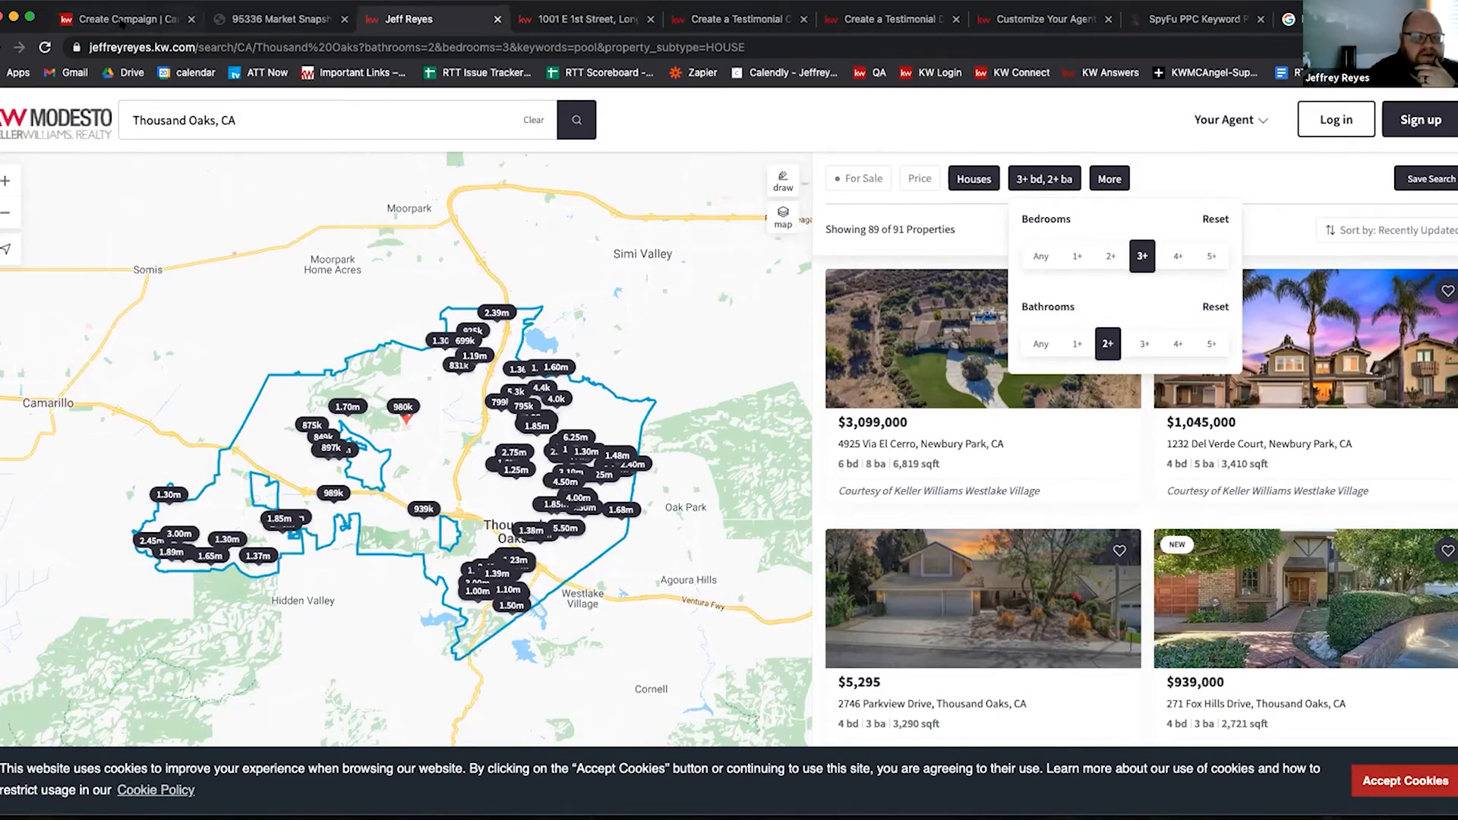
# Step: Go back to the KW Command campaign form and start on the Keywords section
pyautogui.click(122, 23)
pyautogui.scroll(-5, 193, 630)
pyautogui.click(222, 590)
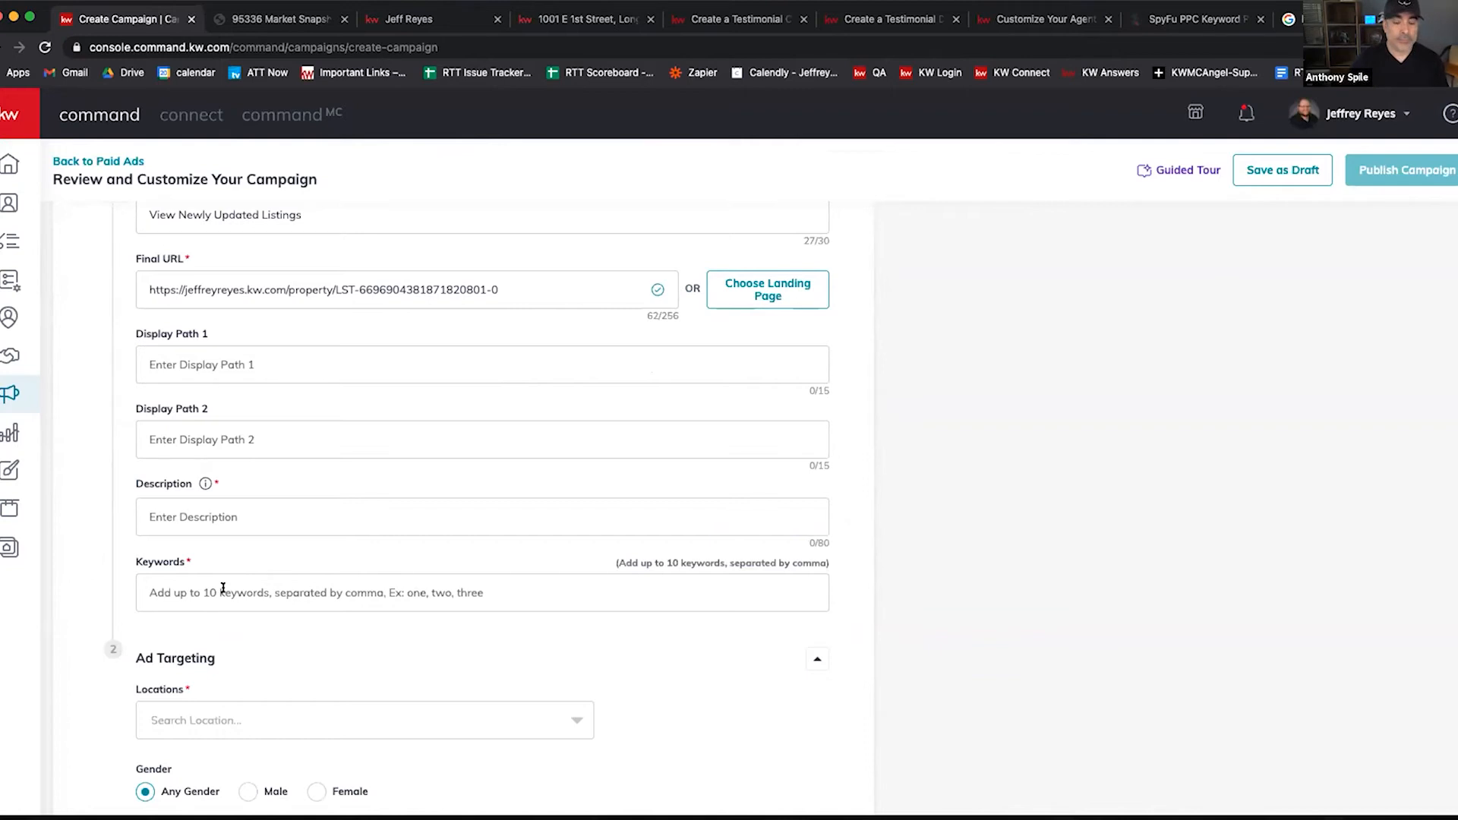
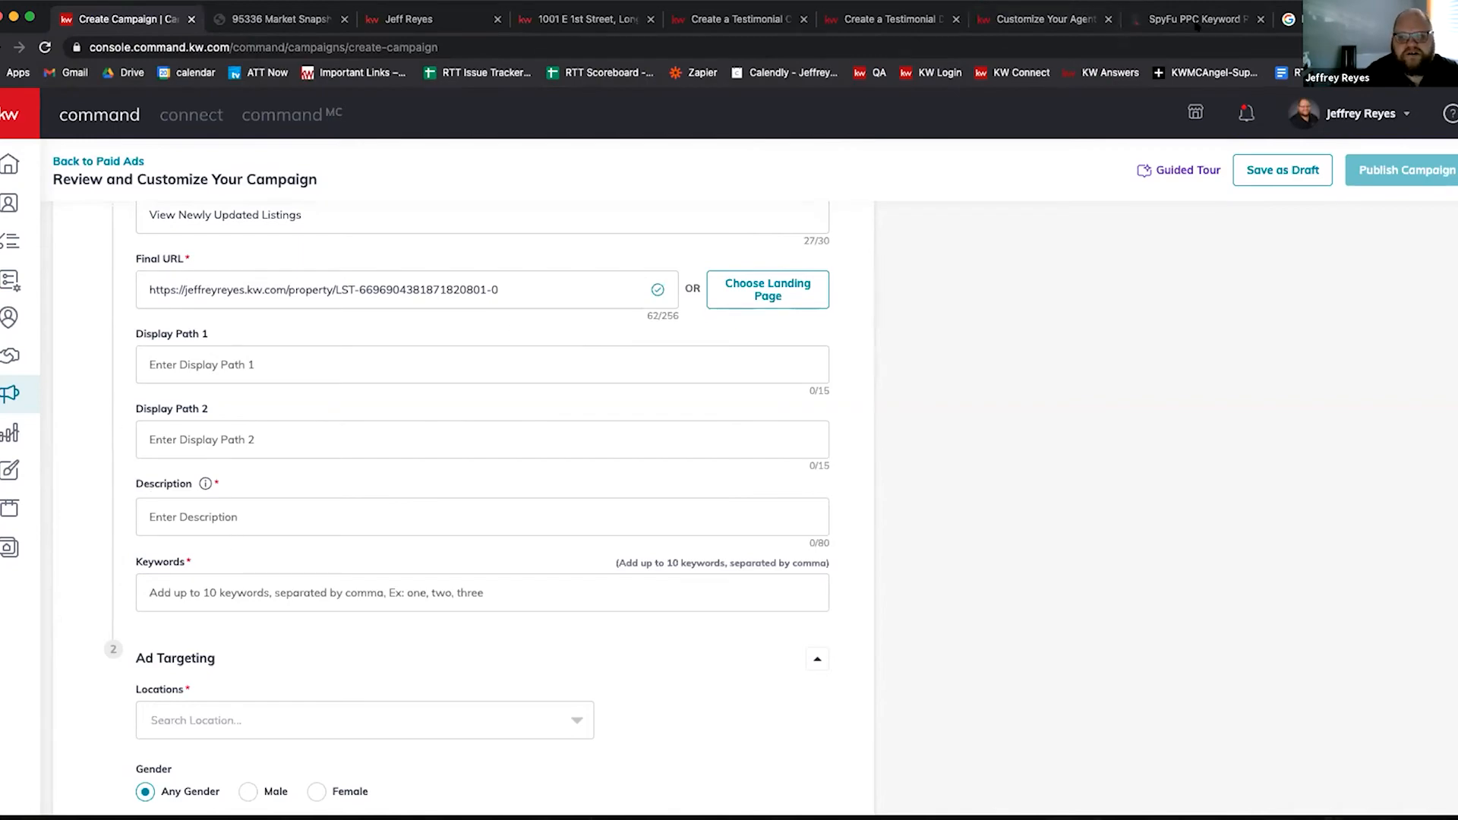
# Step: Move past the help-article and Market Snapshot tabs to the Thousand Oaks search showing 89 of 91 houses
pyautogui.click(1045, 19)
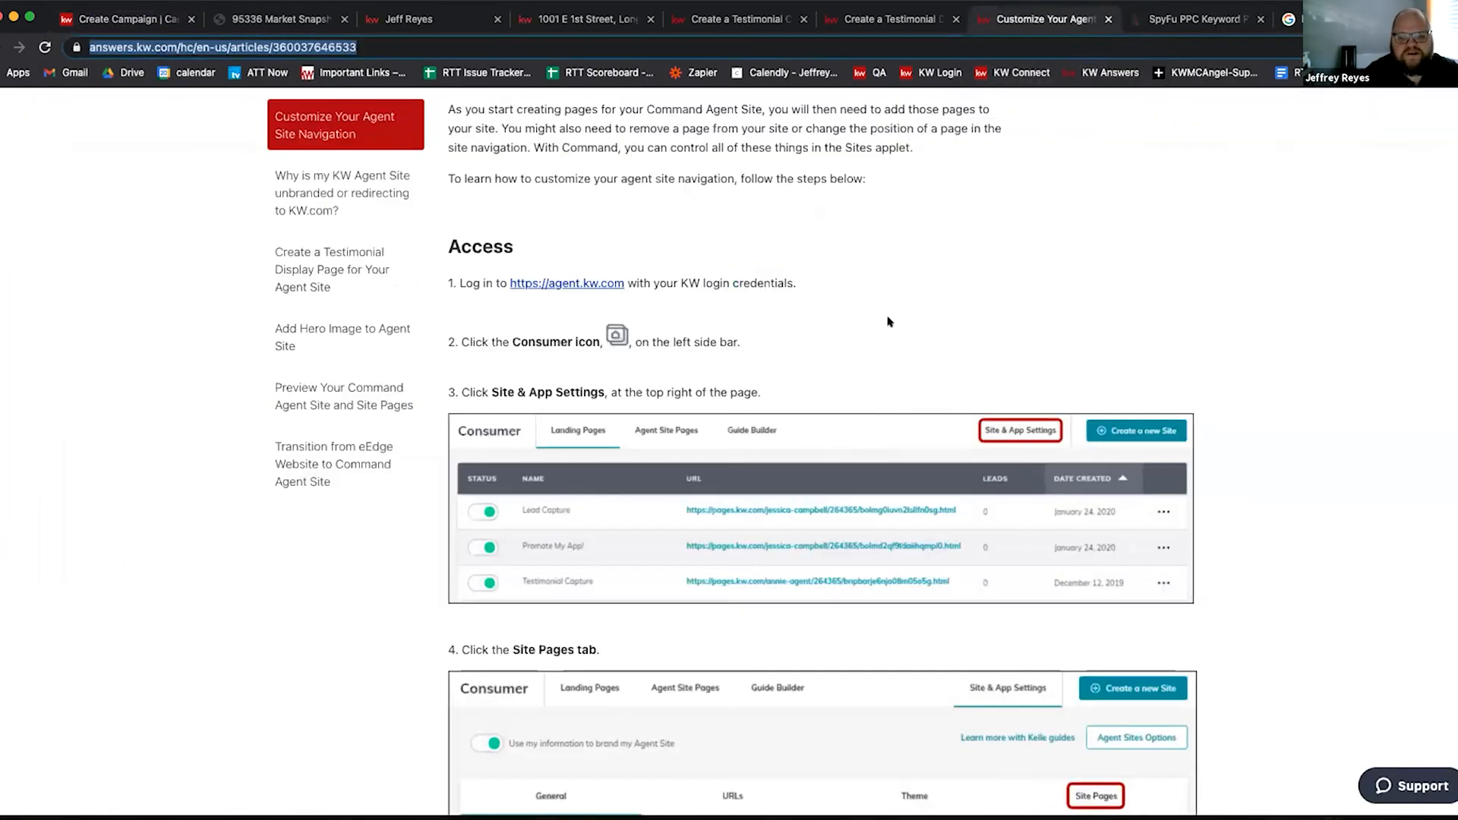
pyautogui.click(888, 19)
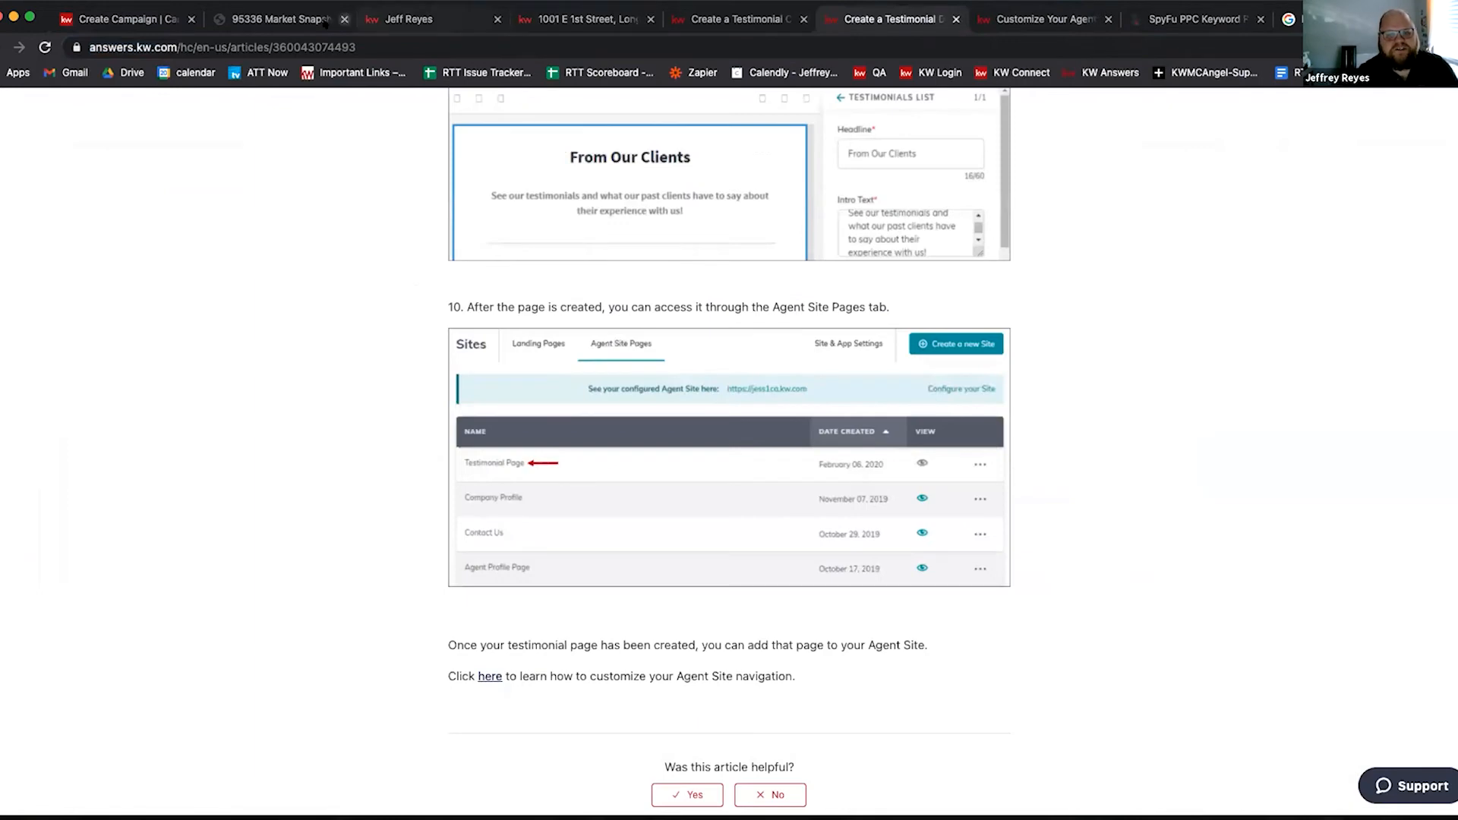
pyautogui.click(278, 19)
pyautogui.click(440, 19)
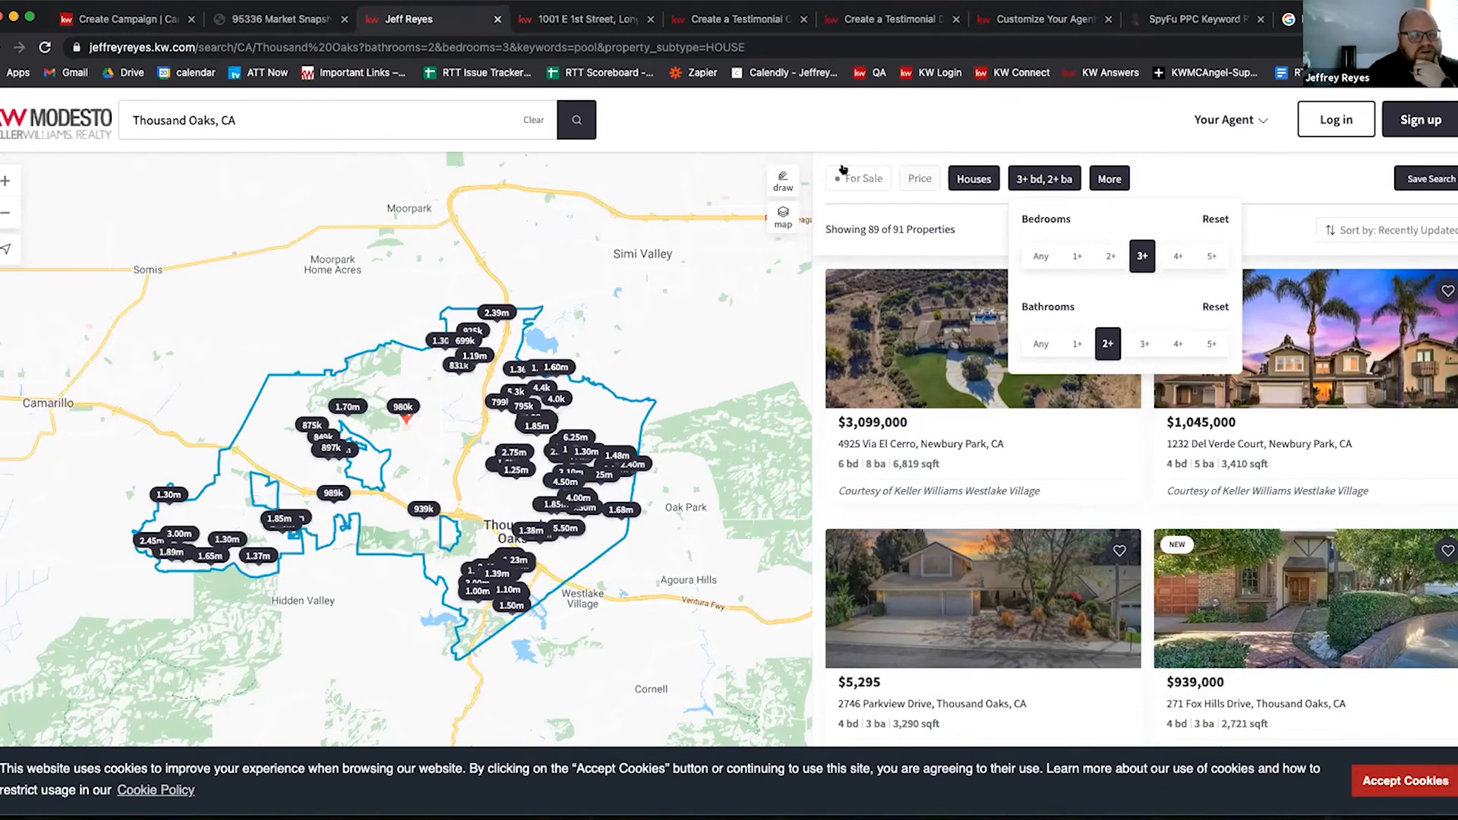
# Step: Copy the filtered Thousand Oaks pool-home search URL from the address bar
pyautogui.click(462, 42)
pyautogui.rightClick(465, 41)
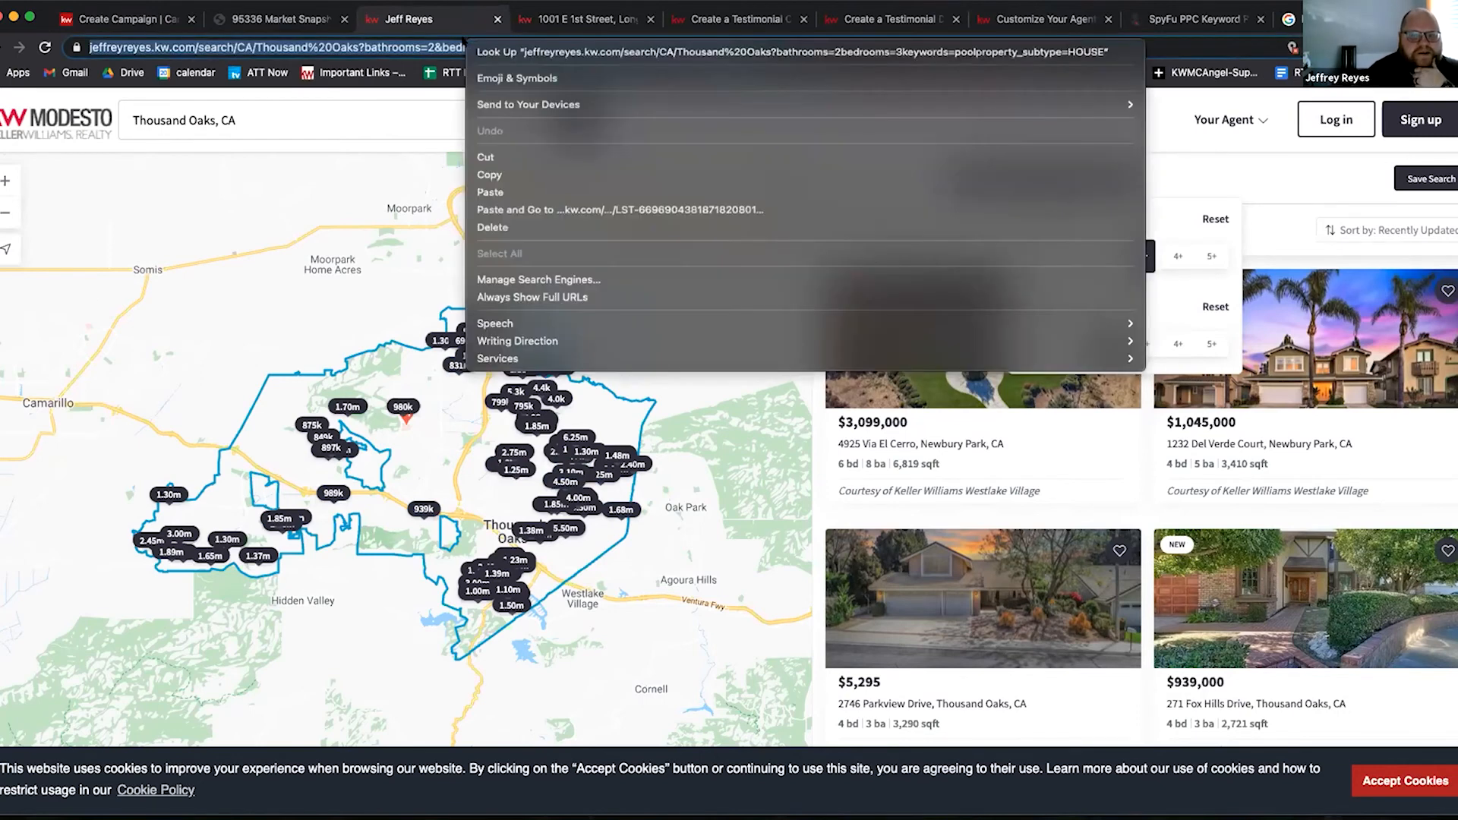
pyautogui.click(490, 174)
# Step: Replace the ad's Final URL with the copied search link and check the Google ad preview
pyautogui.click(109, 19)
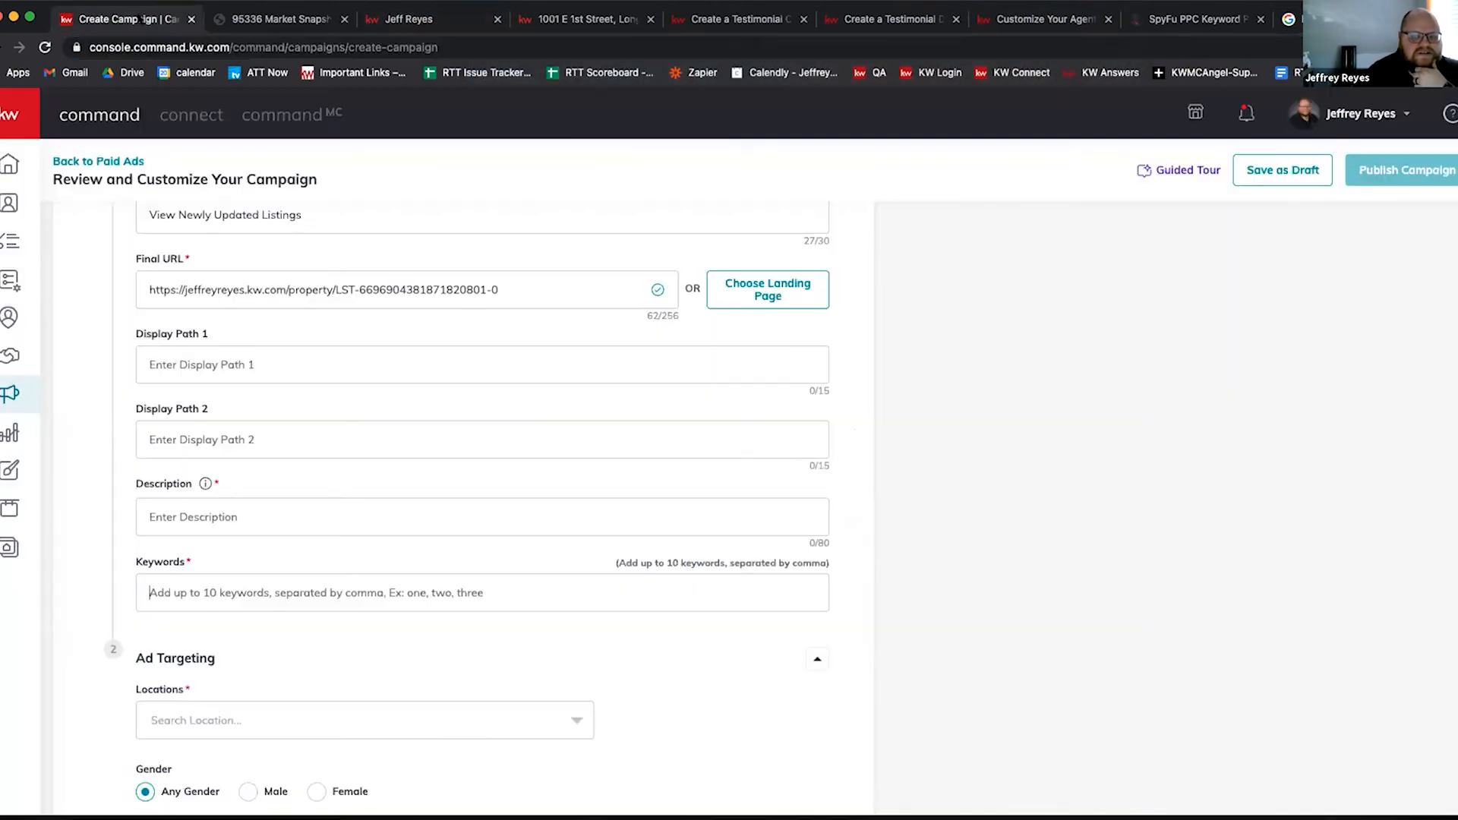
pyautogui.tripleClick(254, 291)
pyautogui.rightClick(254, 291)
pyautogui.click(329, 423)
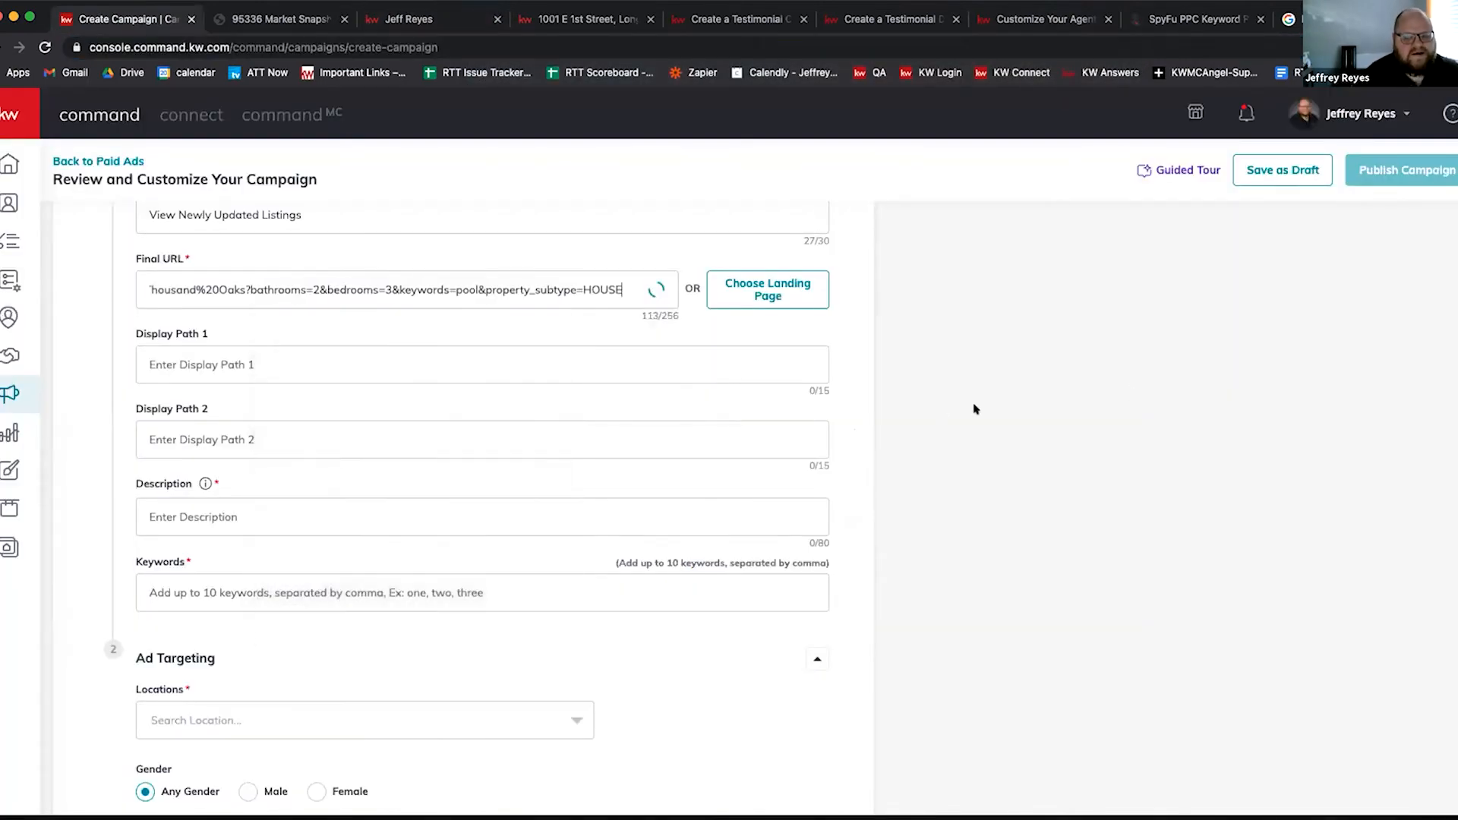
pyautogui.scroll(5, 917, 407)
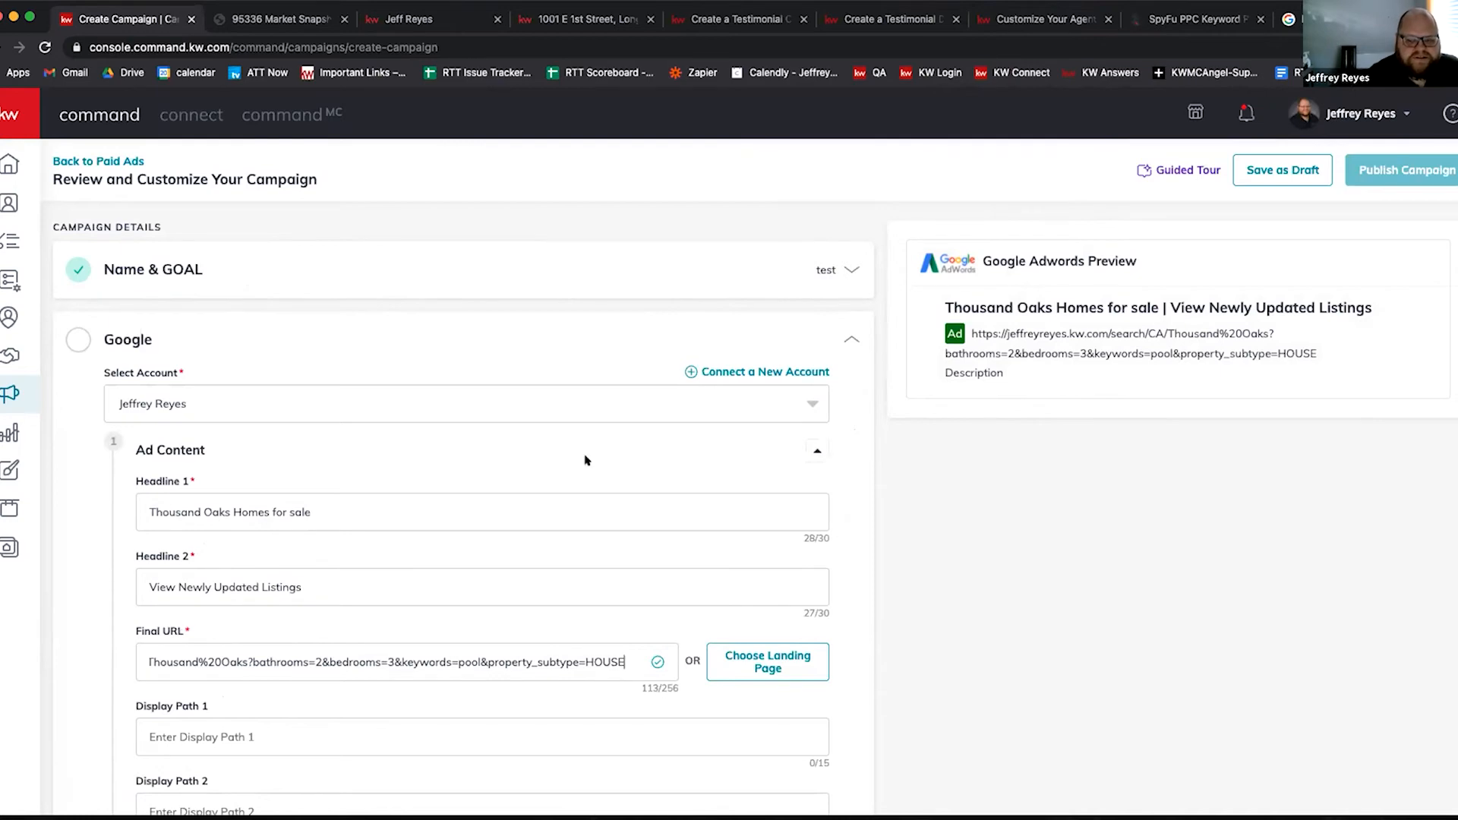
pyautogui.scroll(-2, 583, 459)
pyautogui.scroll(-9, 583, 459)
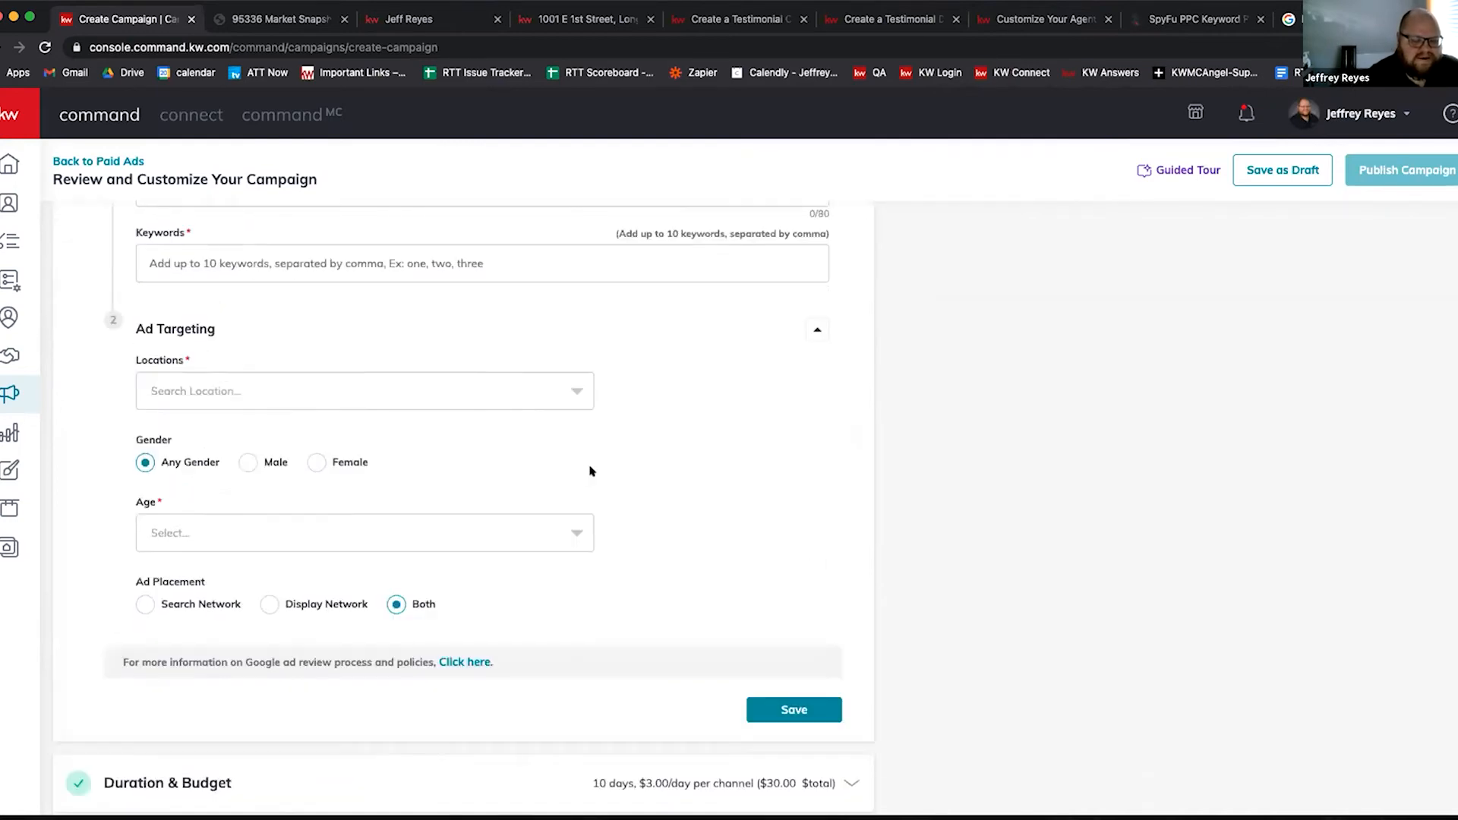
pyautogui.scroll(8, 594, 473)
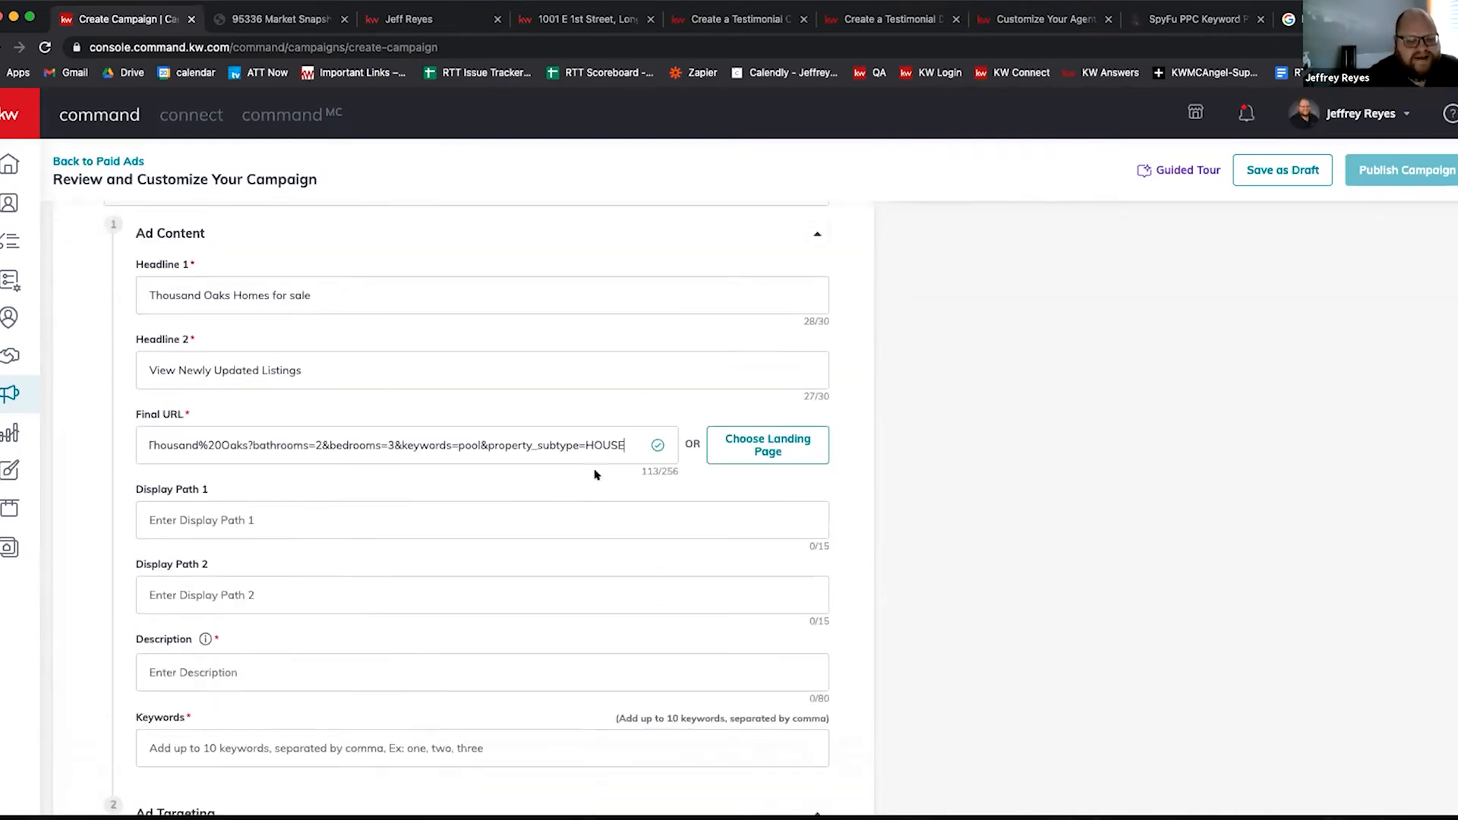
pyautogui.scroll(-1, 595, 474)
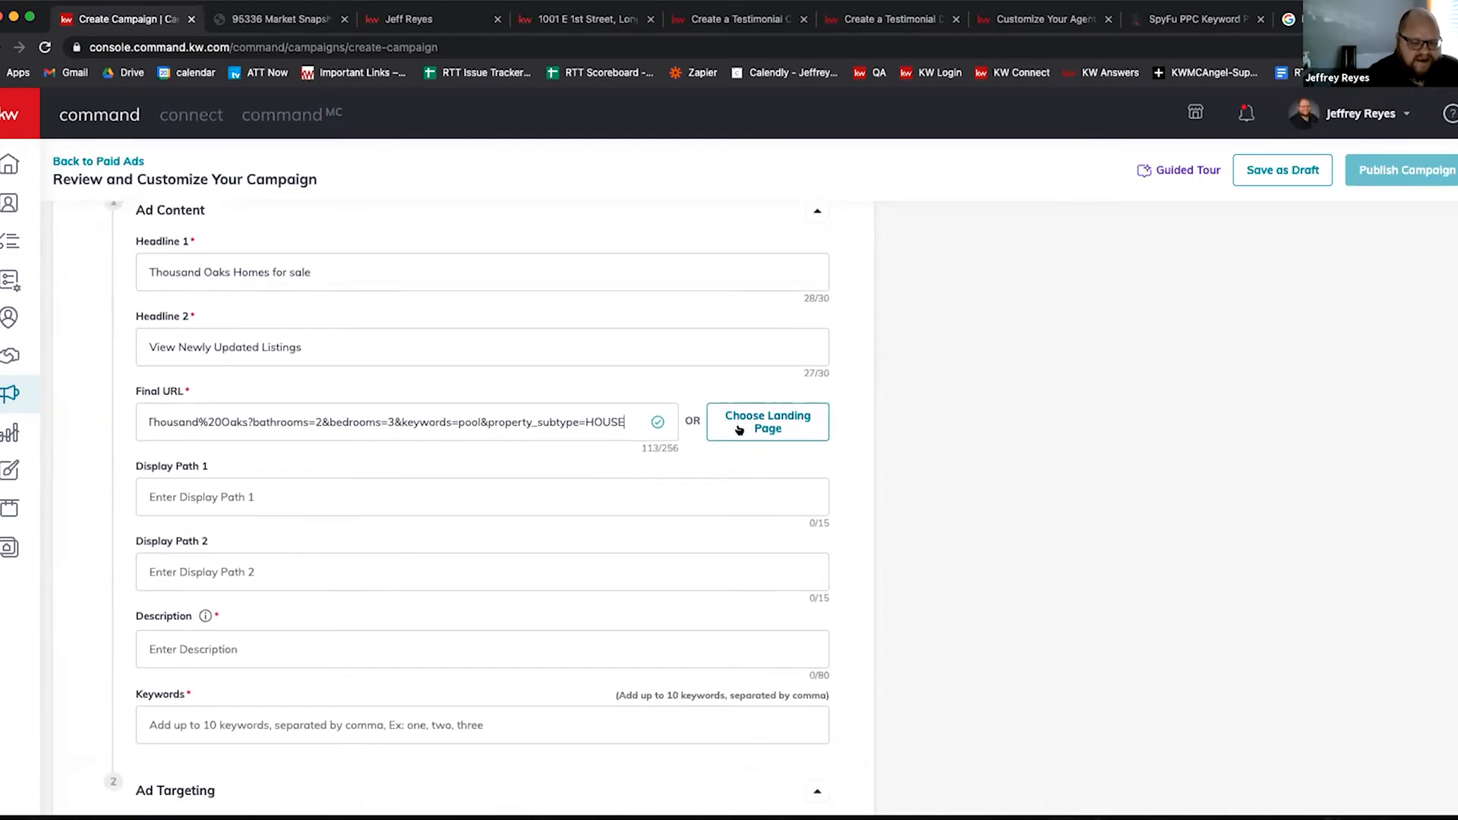
# Step: Switch back to the Thousand Oaks pool-house search listing 89 of 91 properties
pyautogui.click(419, 22)
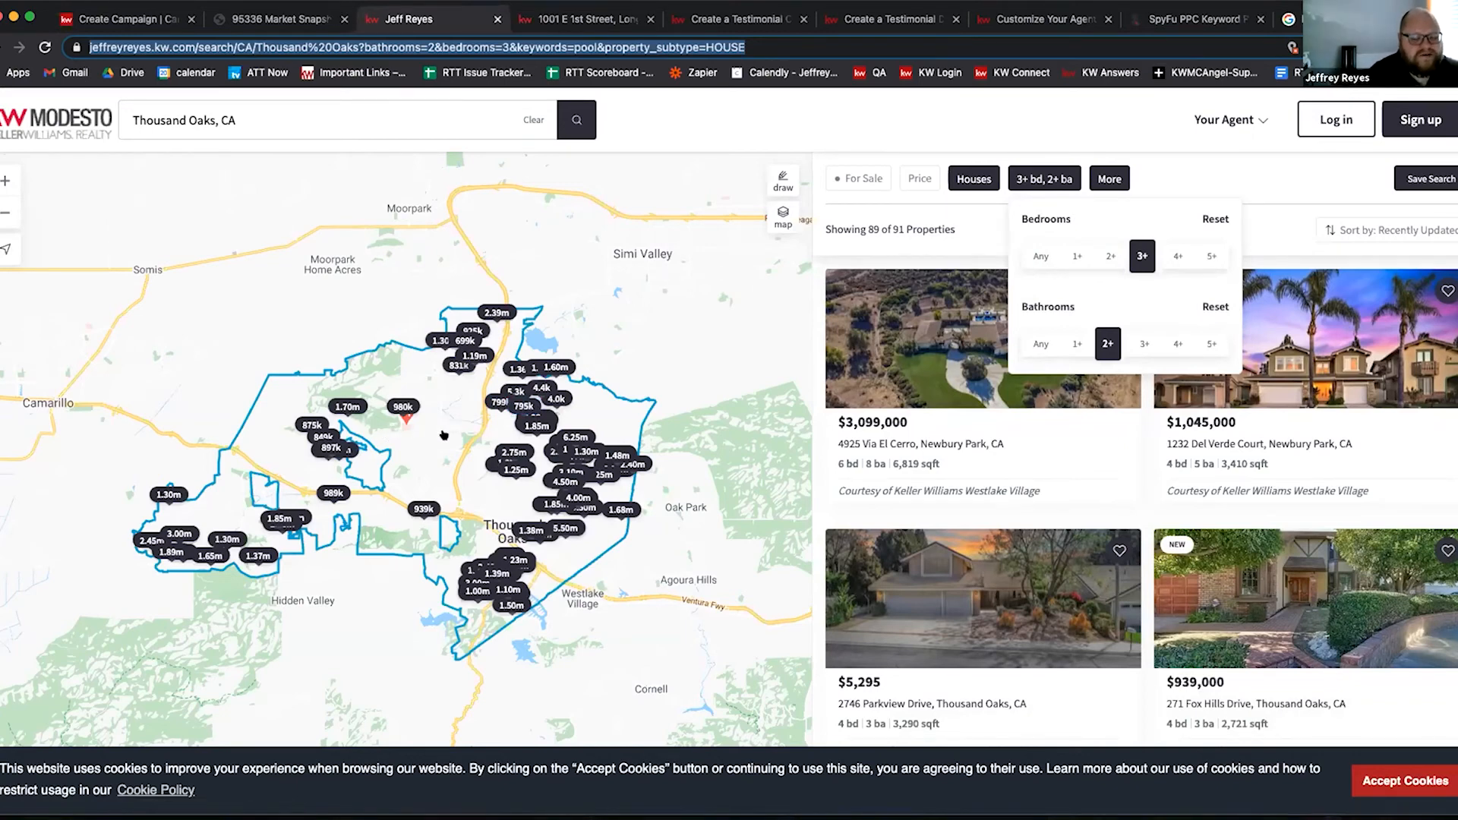
# Step: Review the campaign form's Adwords preview headlined 'Thousand Oaks Homes for sale | View Newly Updated Listings'
pyautogui.click(141, 23)
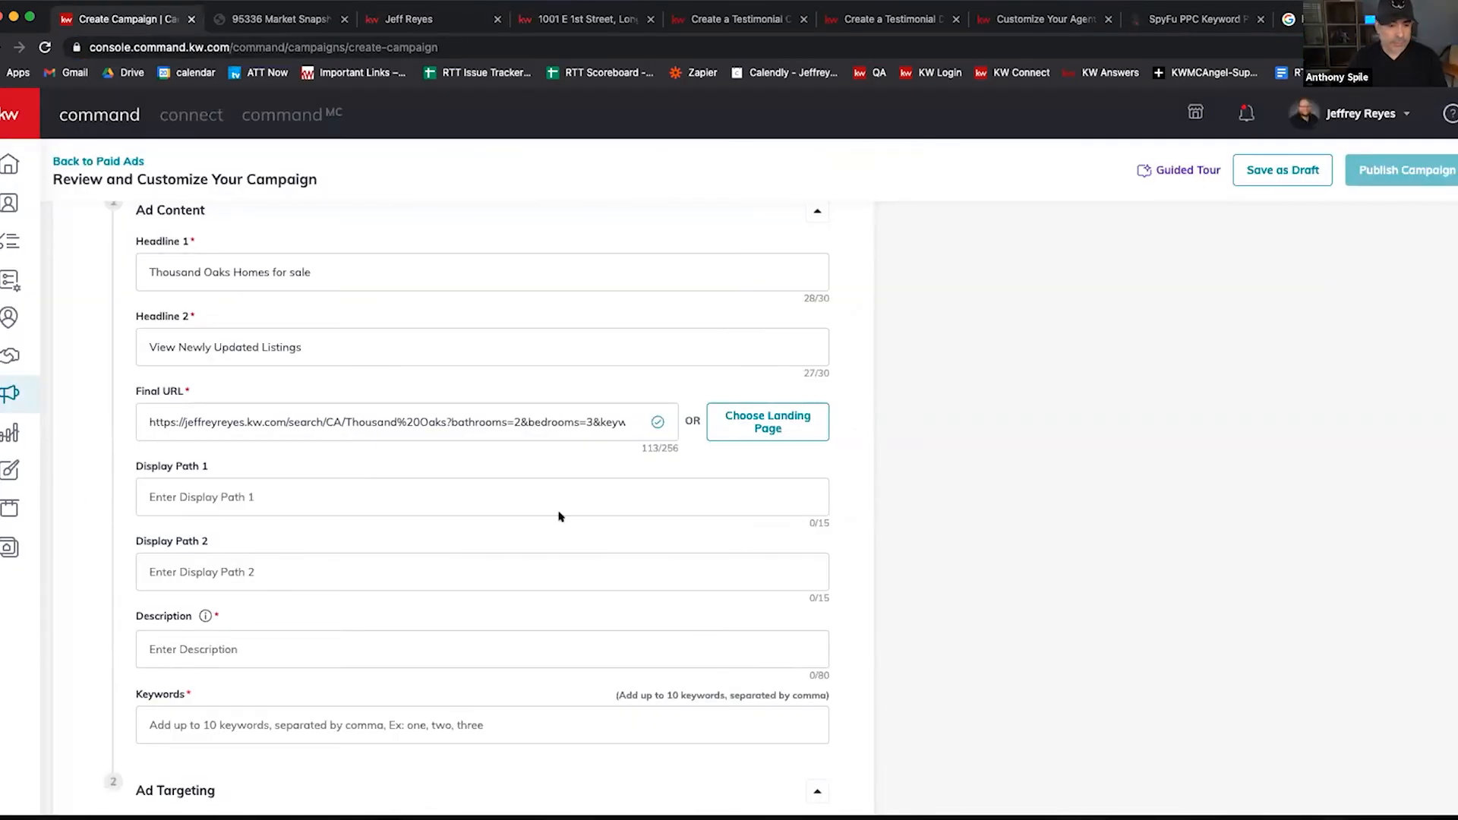
pyautogui.scroll(-4, 560, 515)
pyautogui.scroll(-4, 459, 557)
pyautogui.scroll(4, 459, 531)
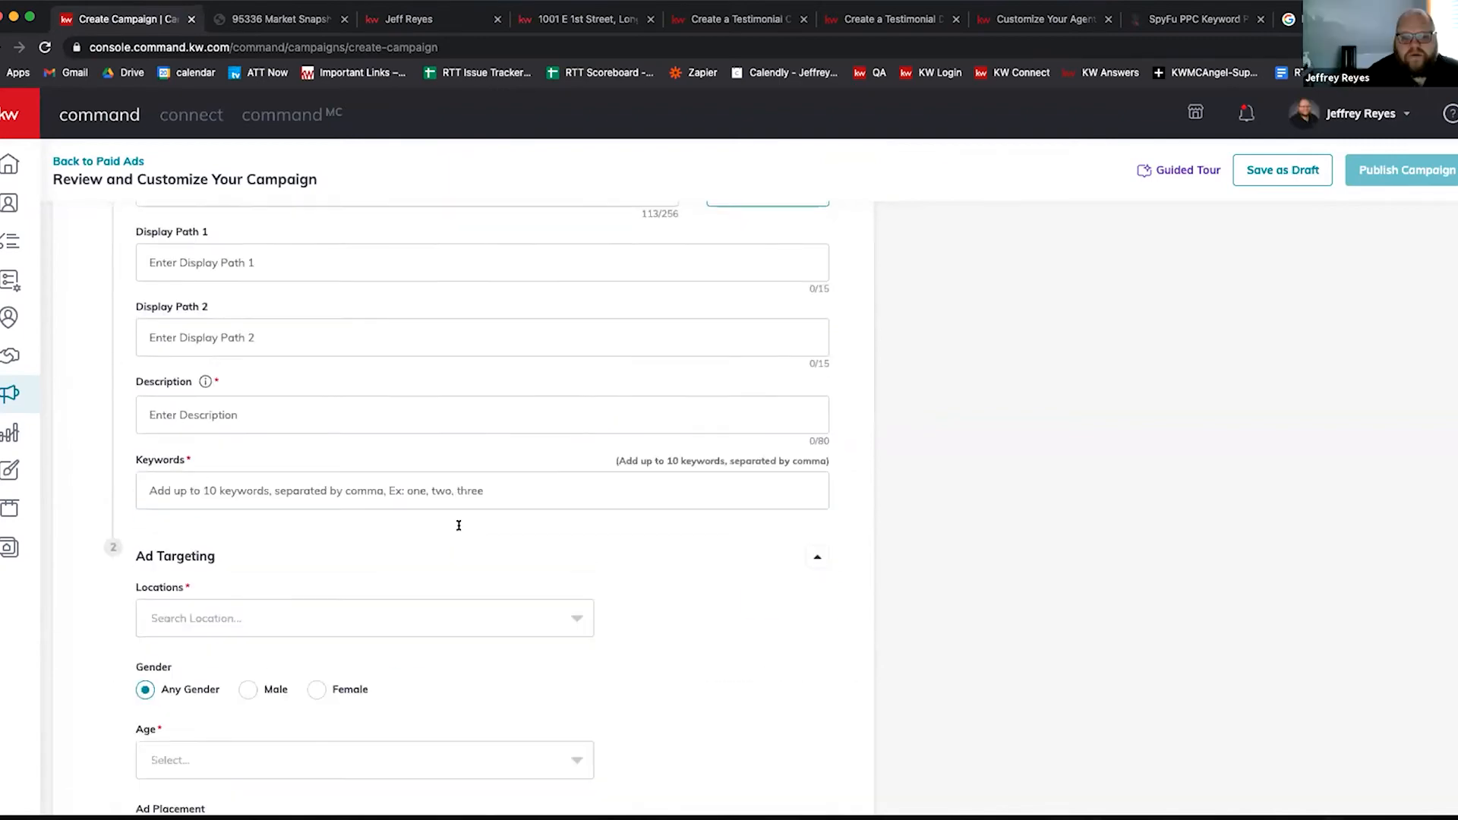
pyautogui.scroll(5, 459, 528)
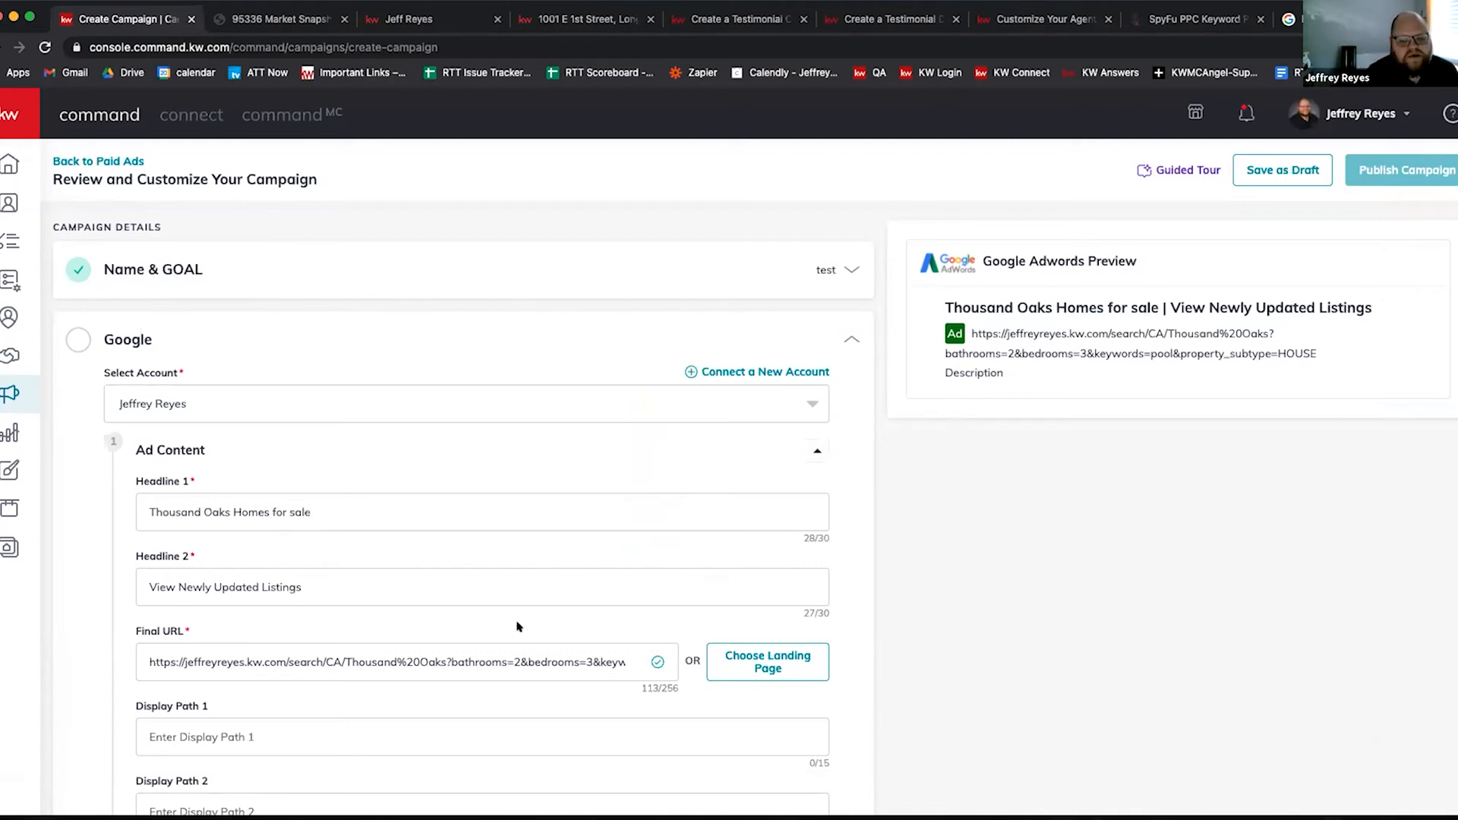
pyautogui.scroll(-2, 395, 630)
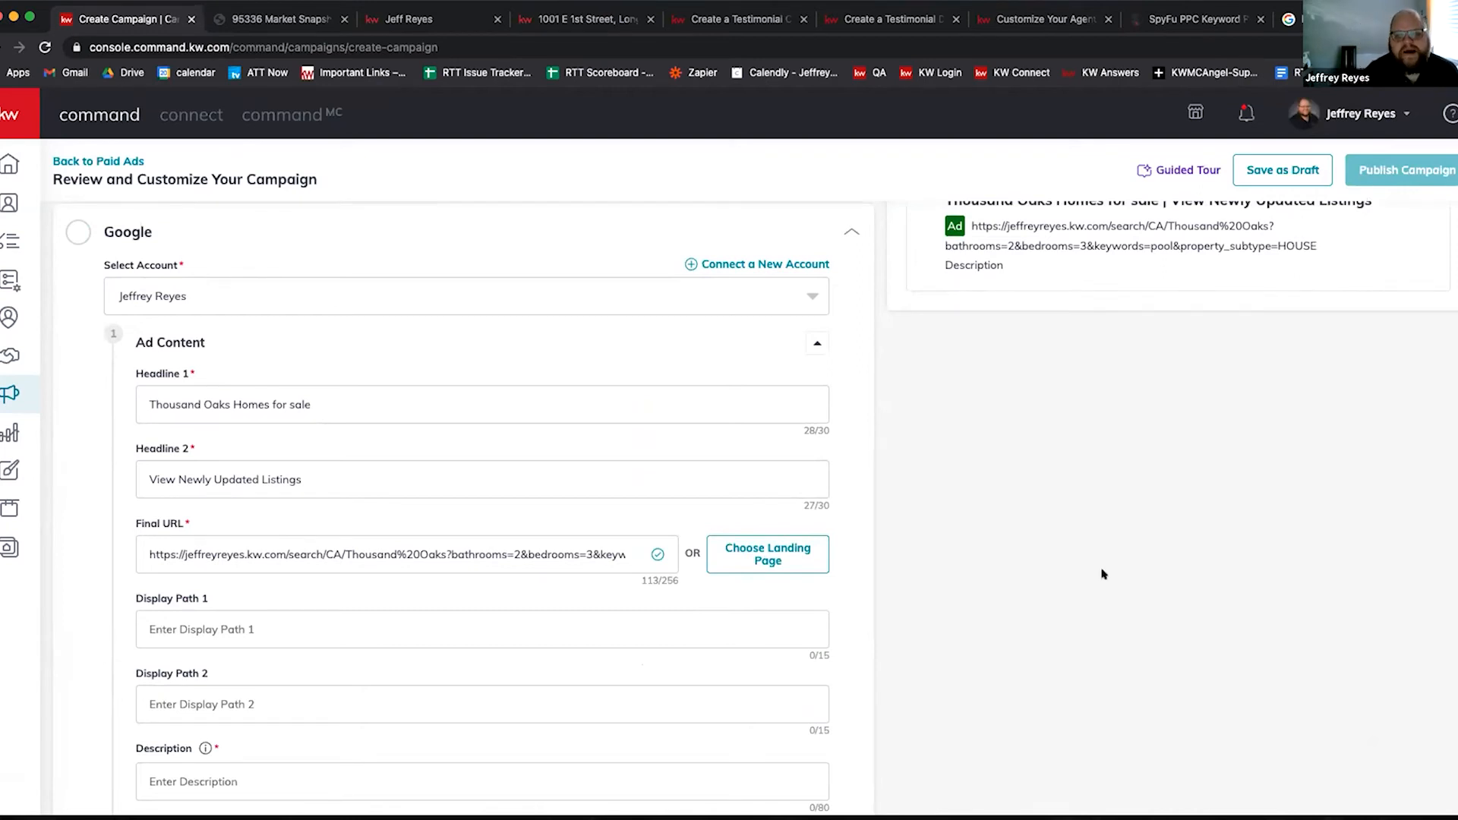
pyautogui.scroll(2, 1177, 387)
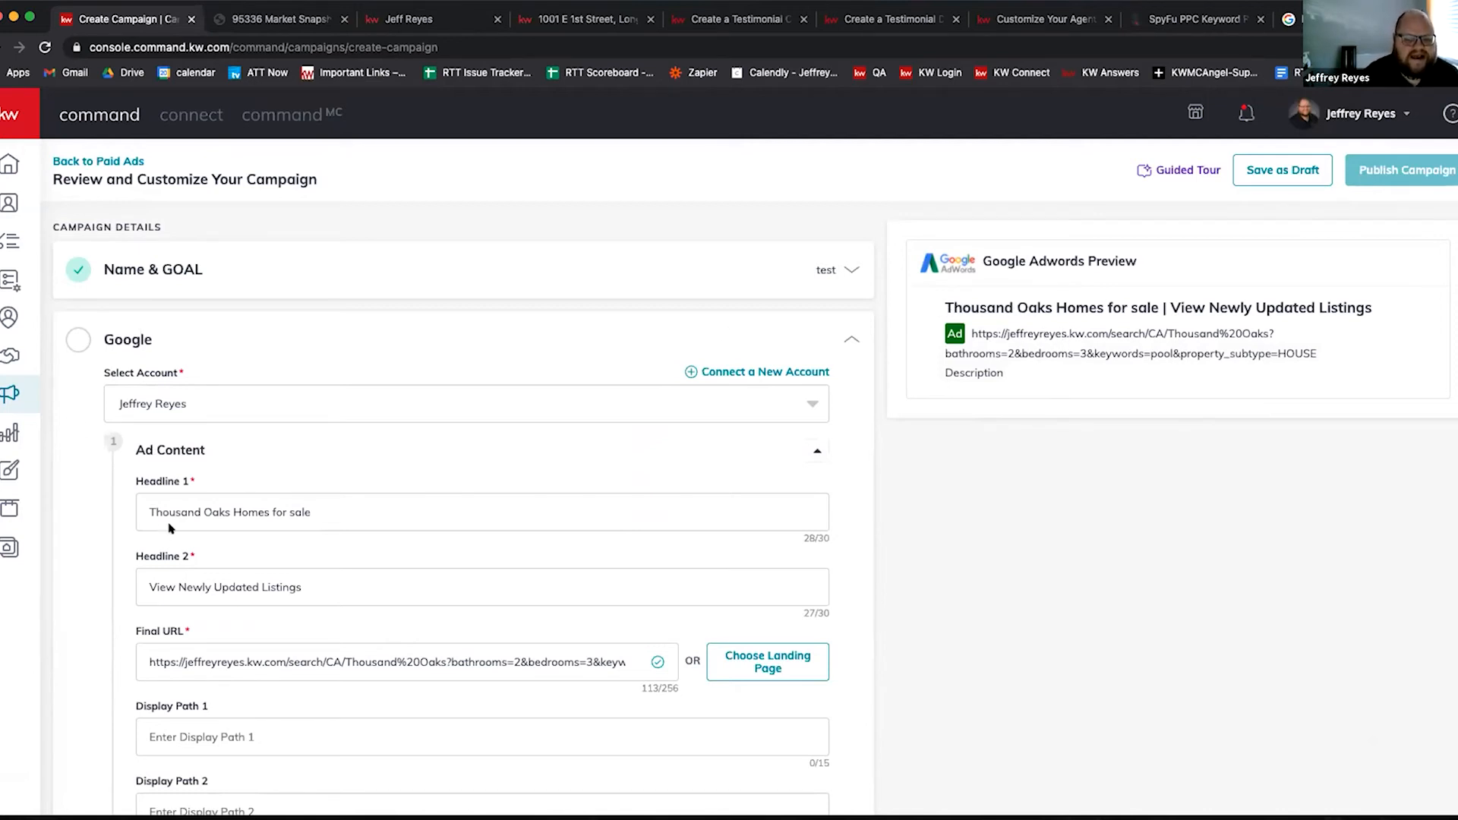
pyautogui.scroll(-4, 265, 600)
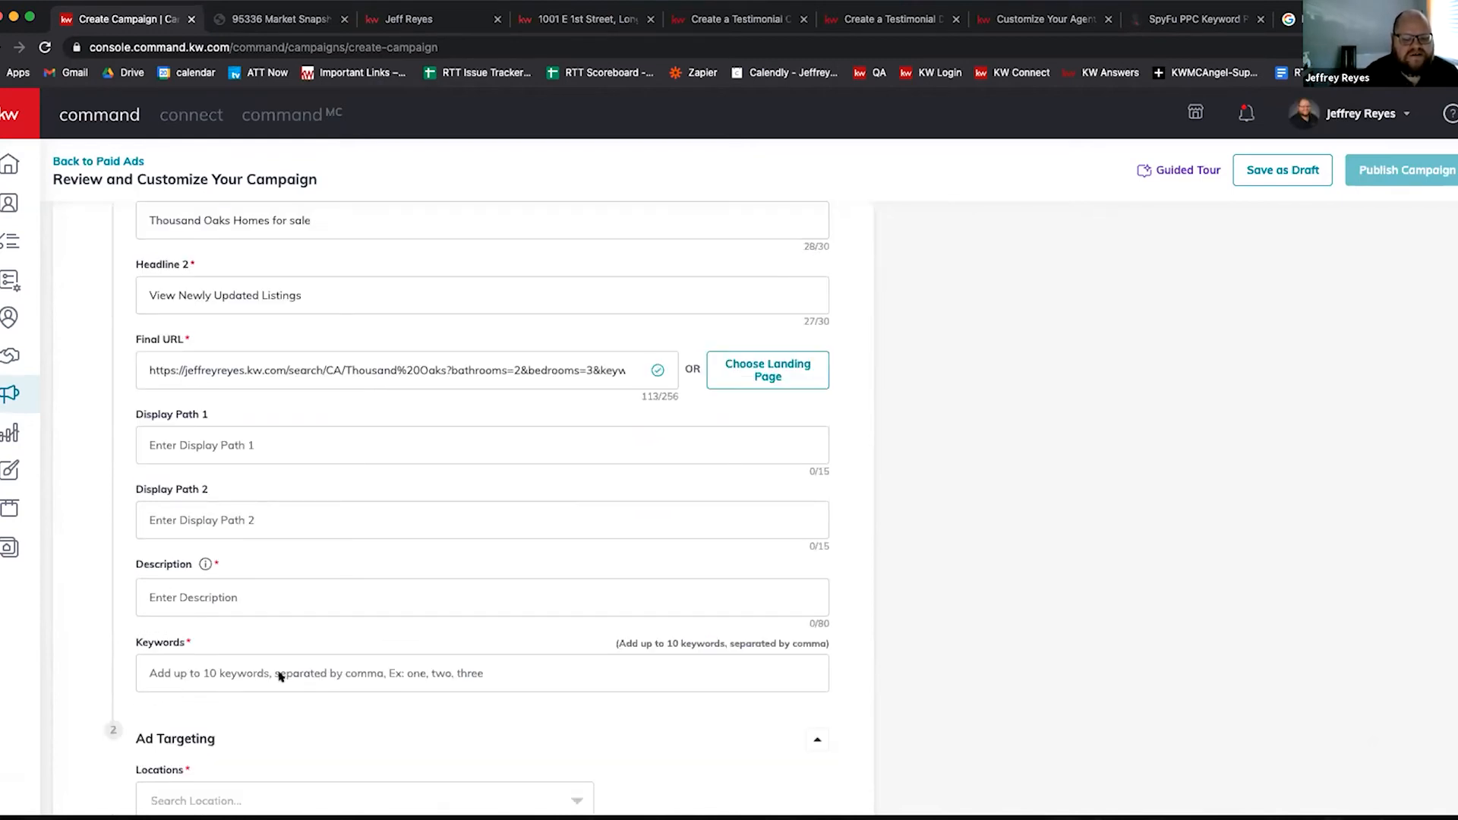
pyautogui.scroll(4, 378, 572)
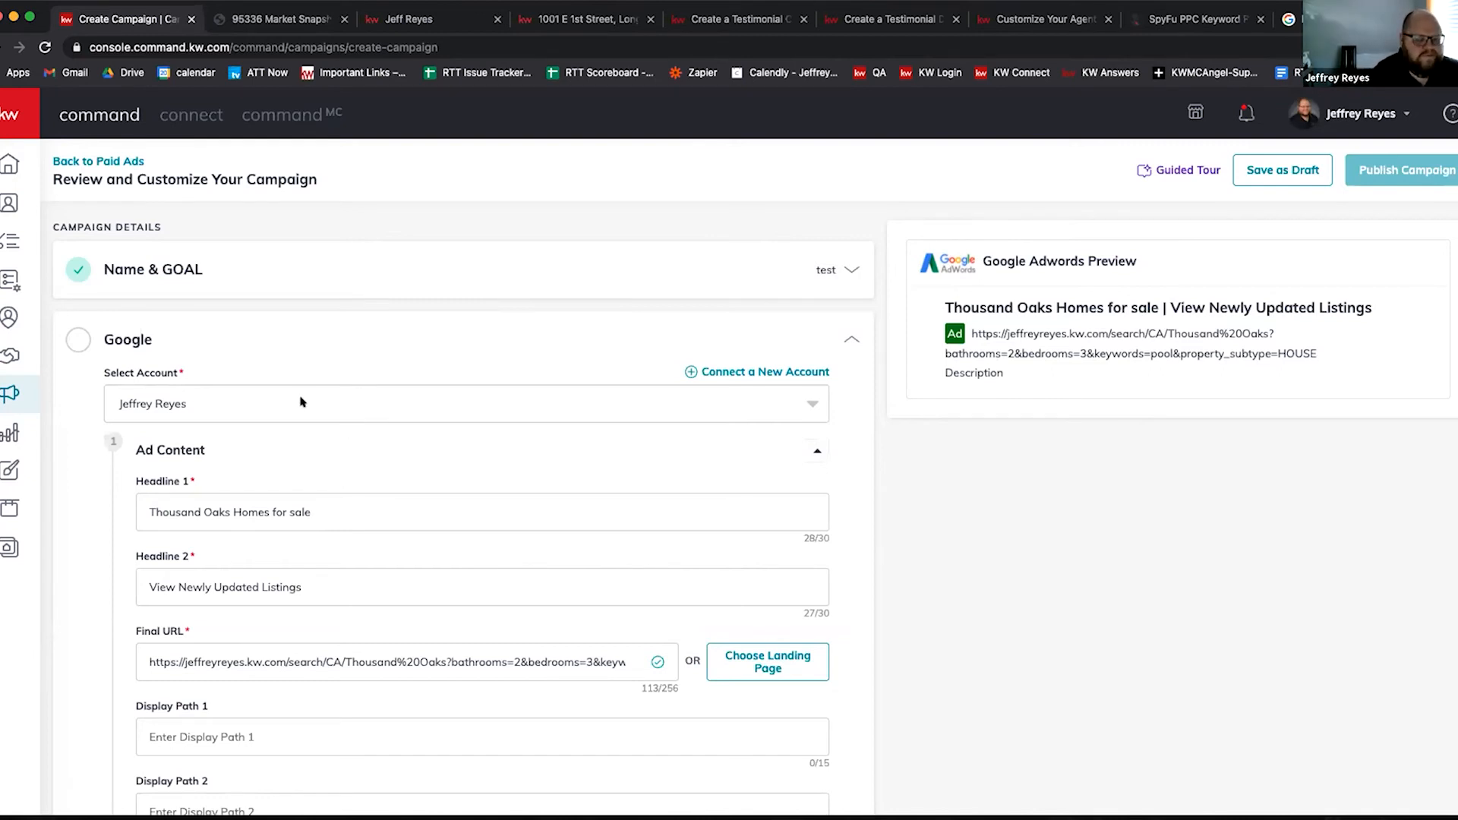
pyautogui.scroll(-1, 301, 407)
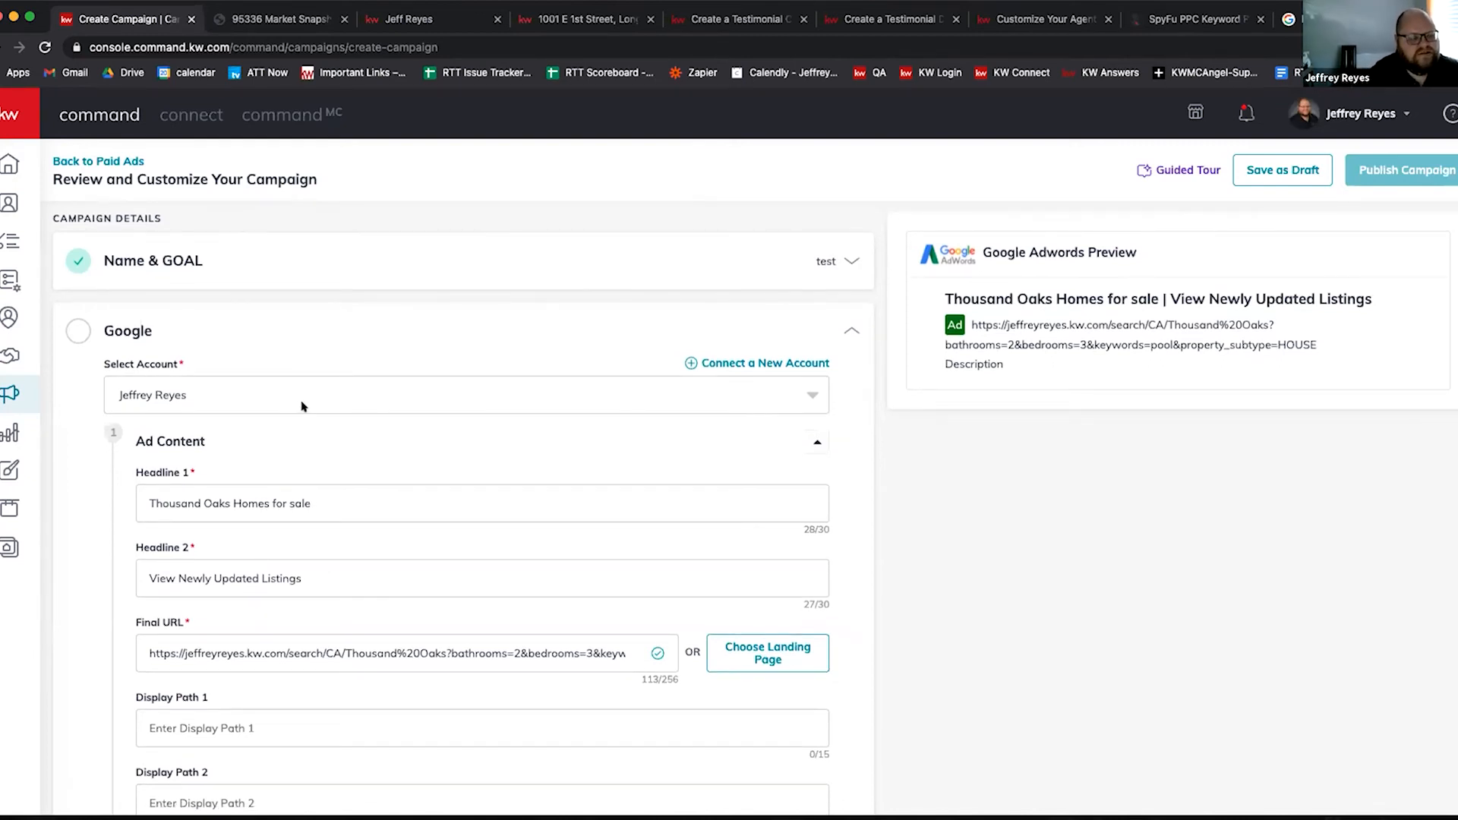
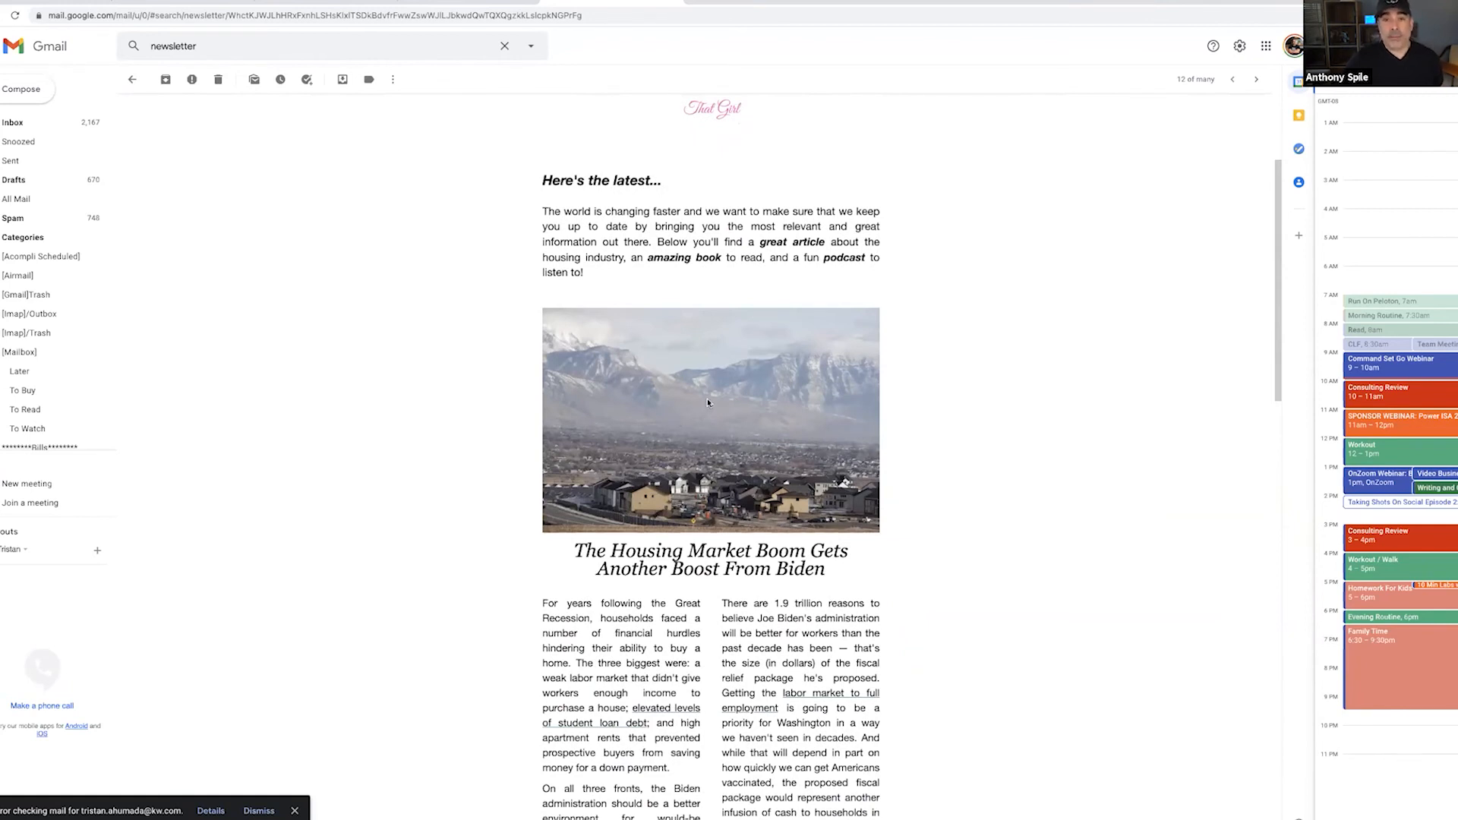
pyautogui.scroll(-1, 710, 400)
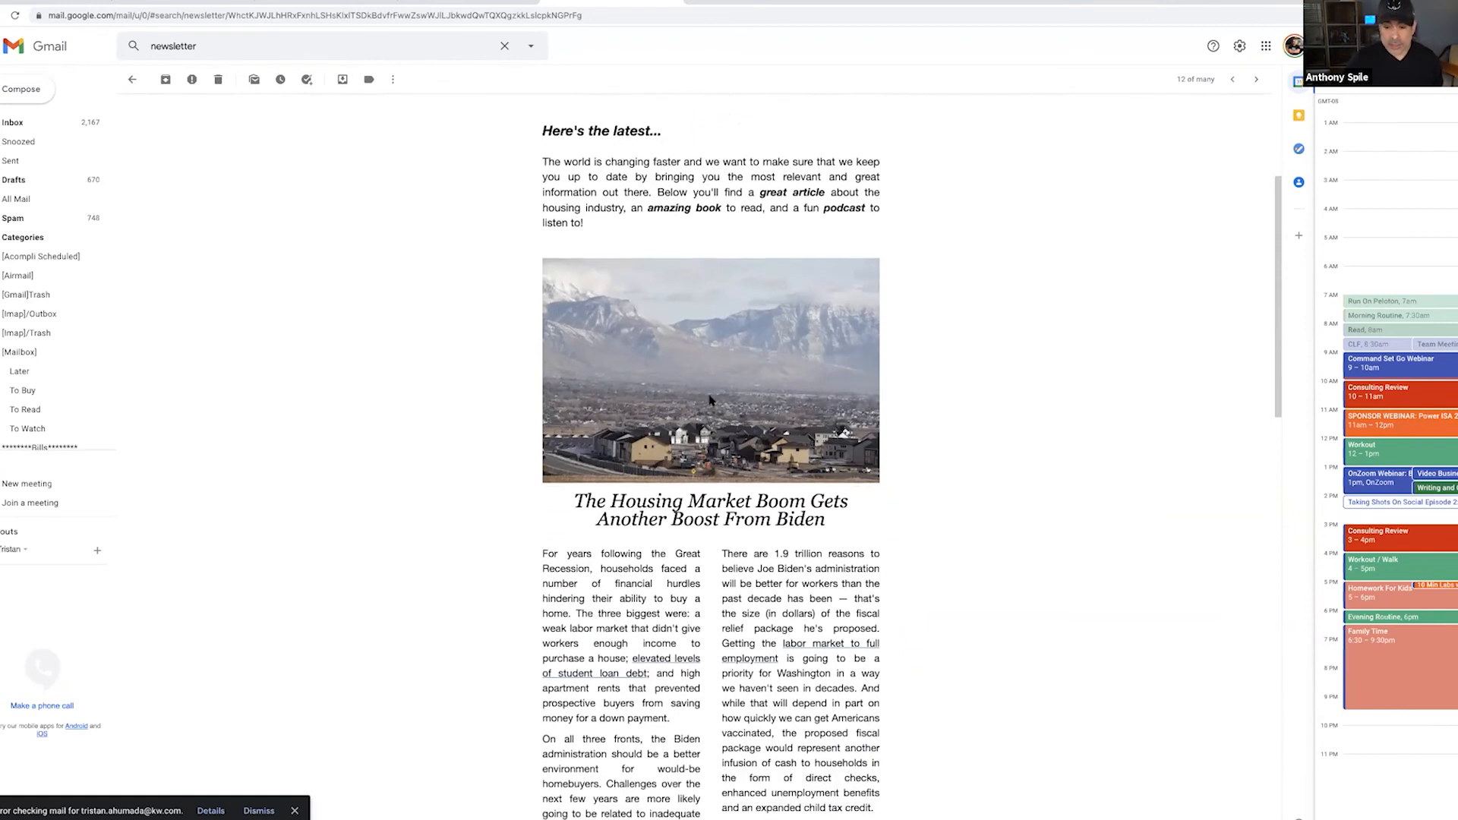
pyautogui.scroll(-3, 711, 400)
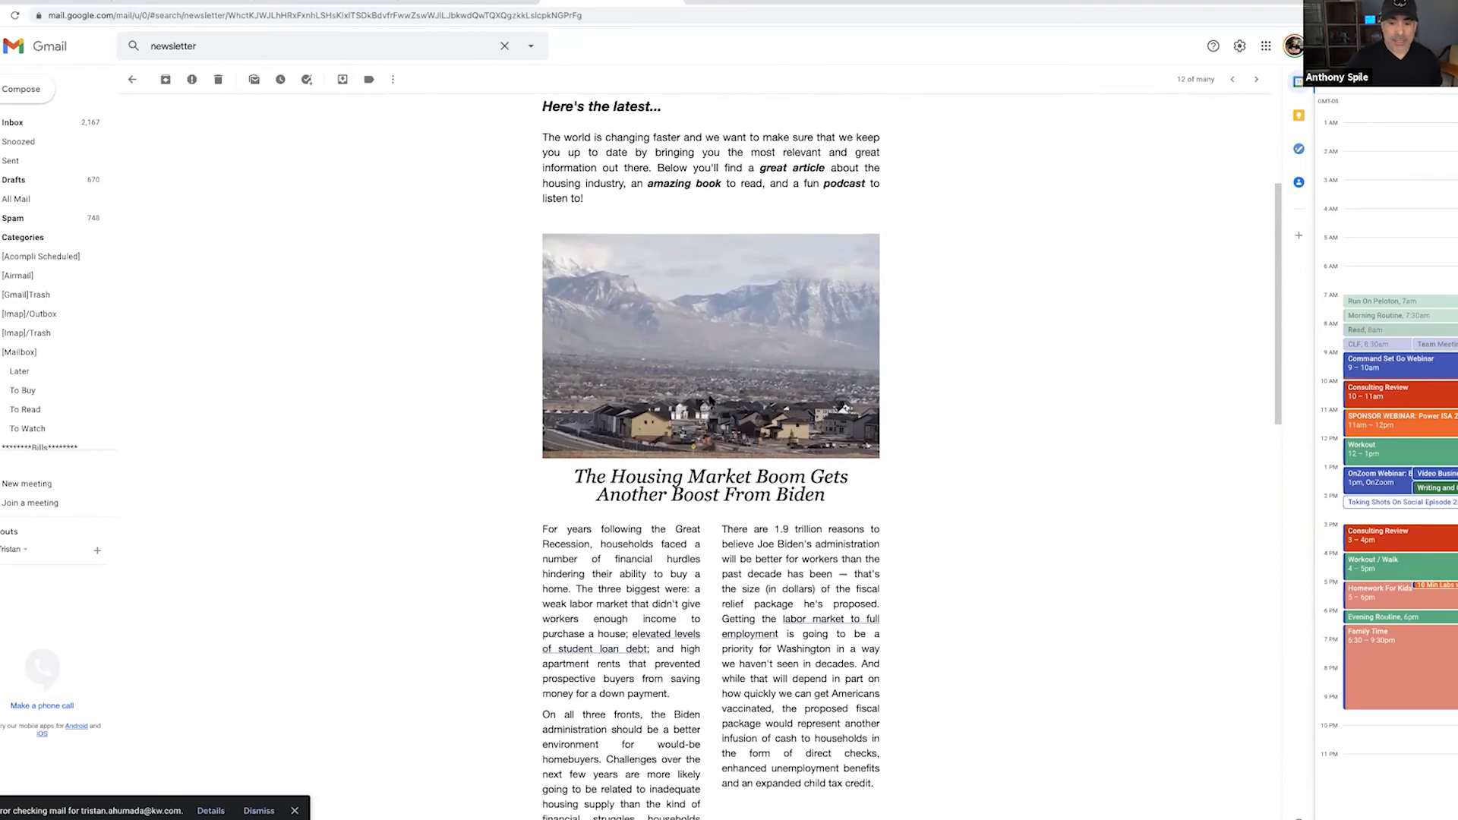
pyautogui.scroll(-5, 710, 400)
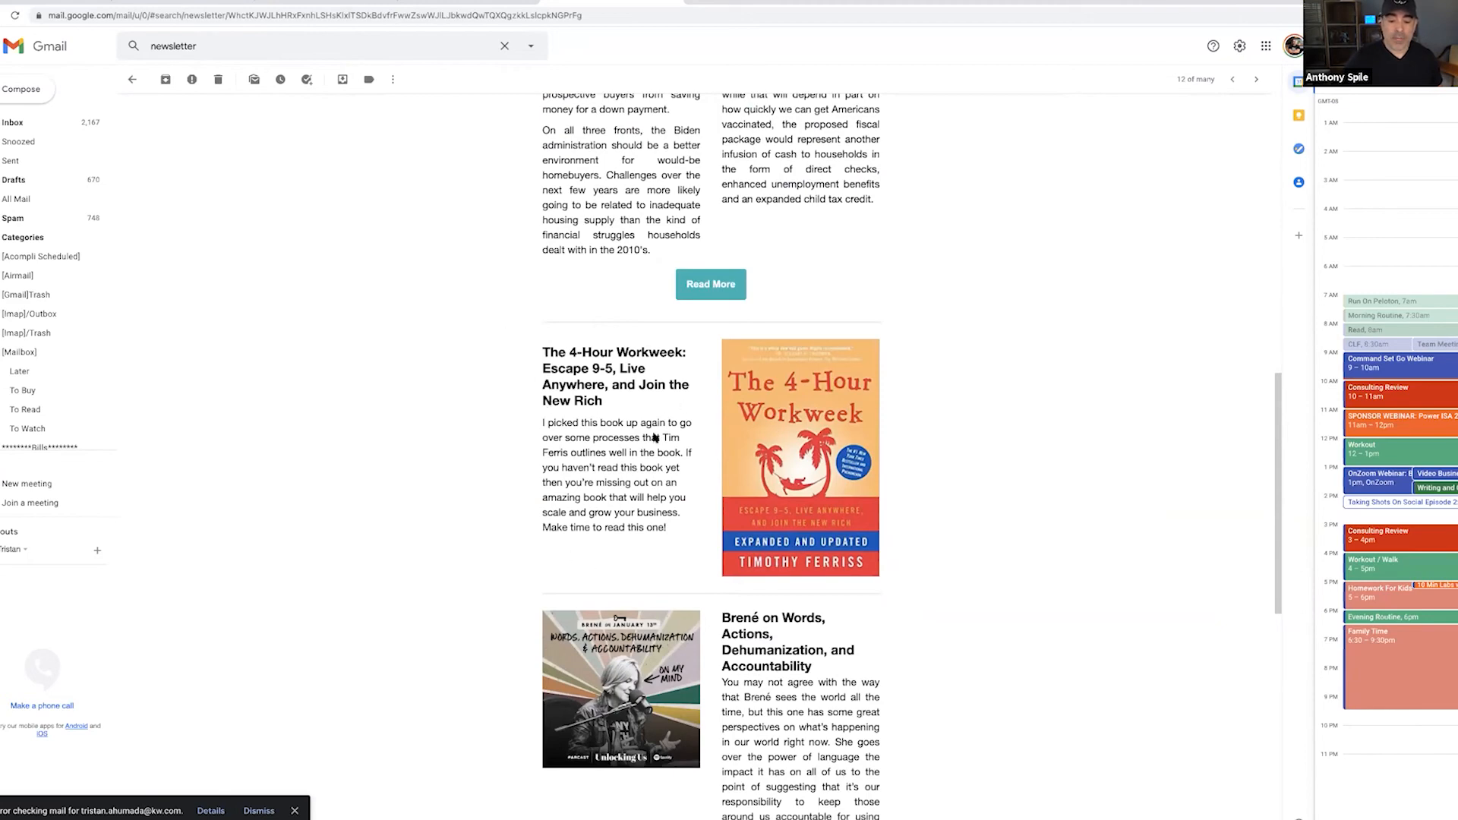
pyautogui.scroll(-4, 600, 437)
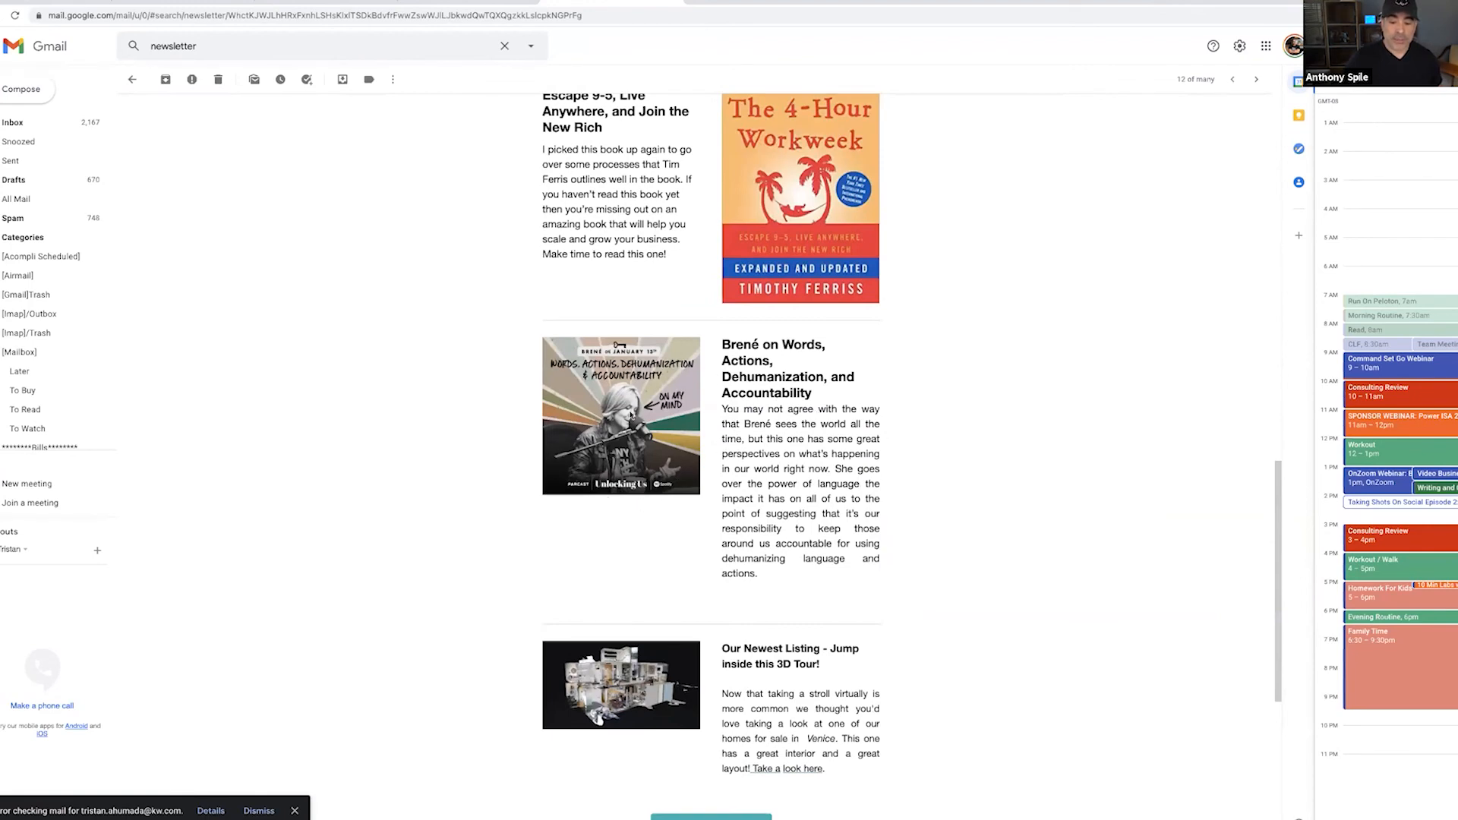
pyautogui.scroll(-4, 632, 415)
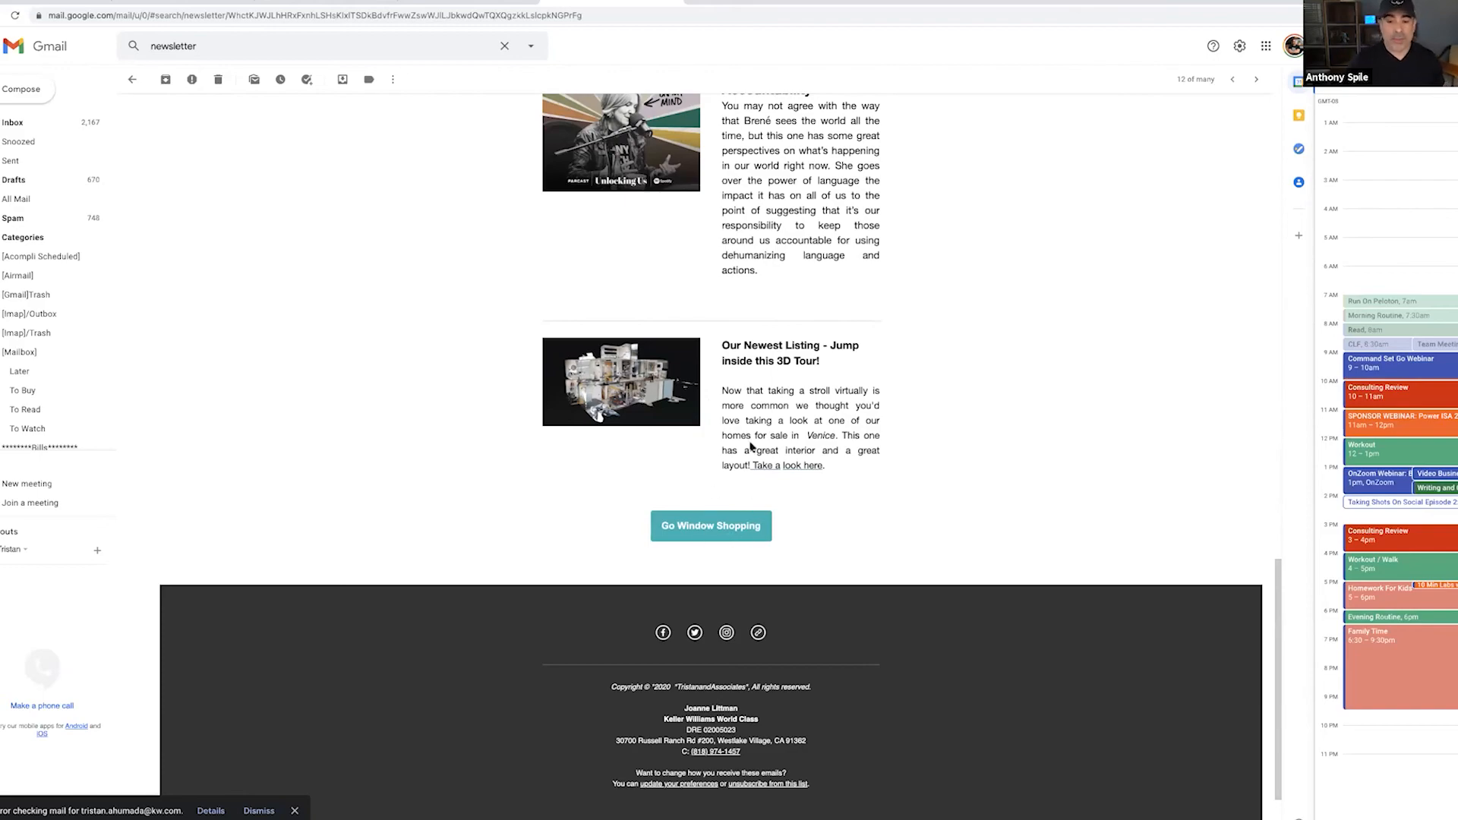
pyautogui.scroll(10, 751, 446)
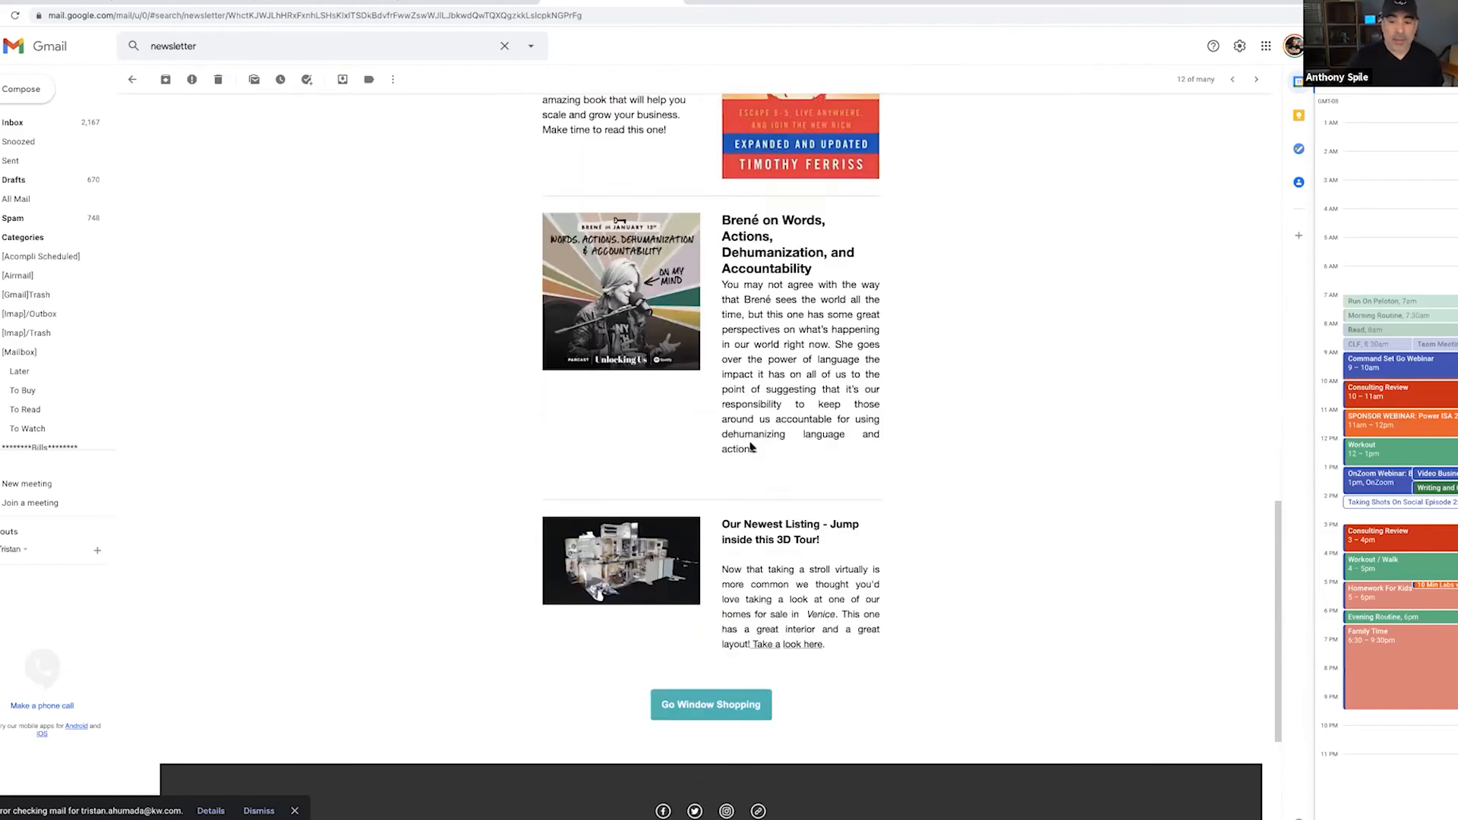
pyautogui.scroll(5, 750, 446)
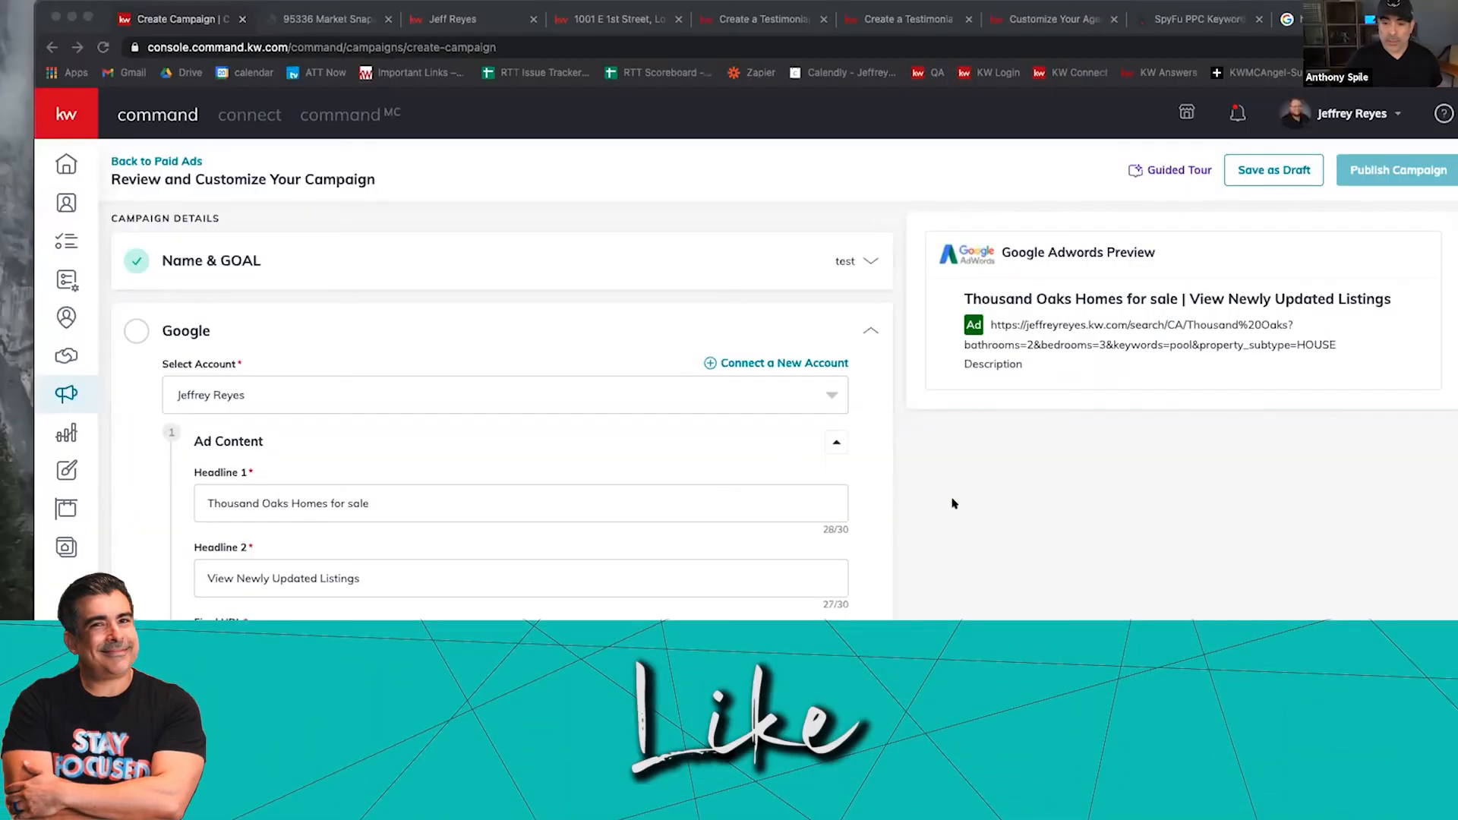
# Step: Leave the unsaved Google ad campaign for the Contacts page listing all 109 contacts
pyautogui.click(67, 200)
pyautogui.click(67, 200)
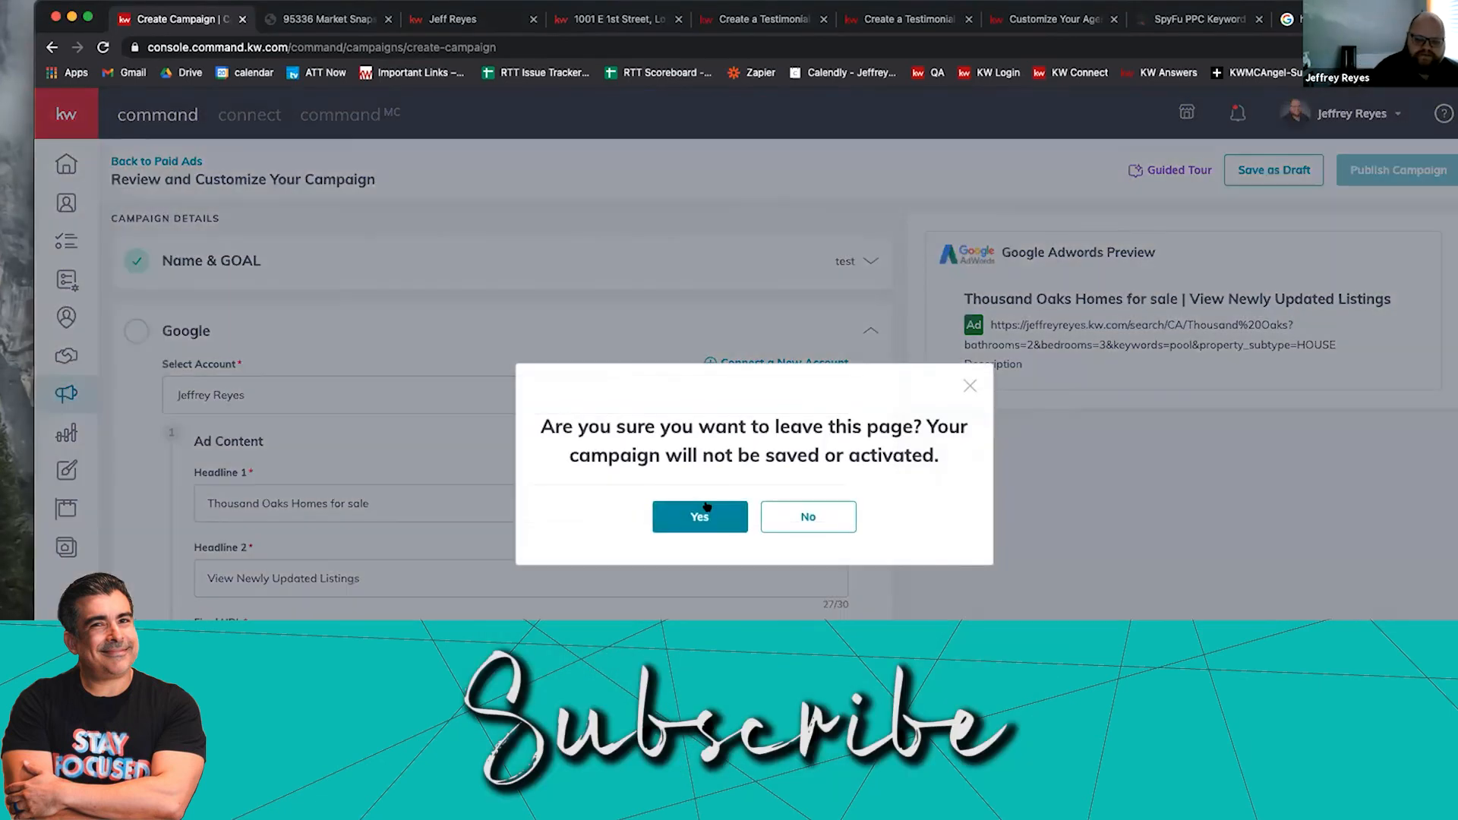
pyautogui.click(707, 507)
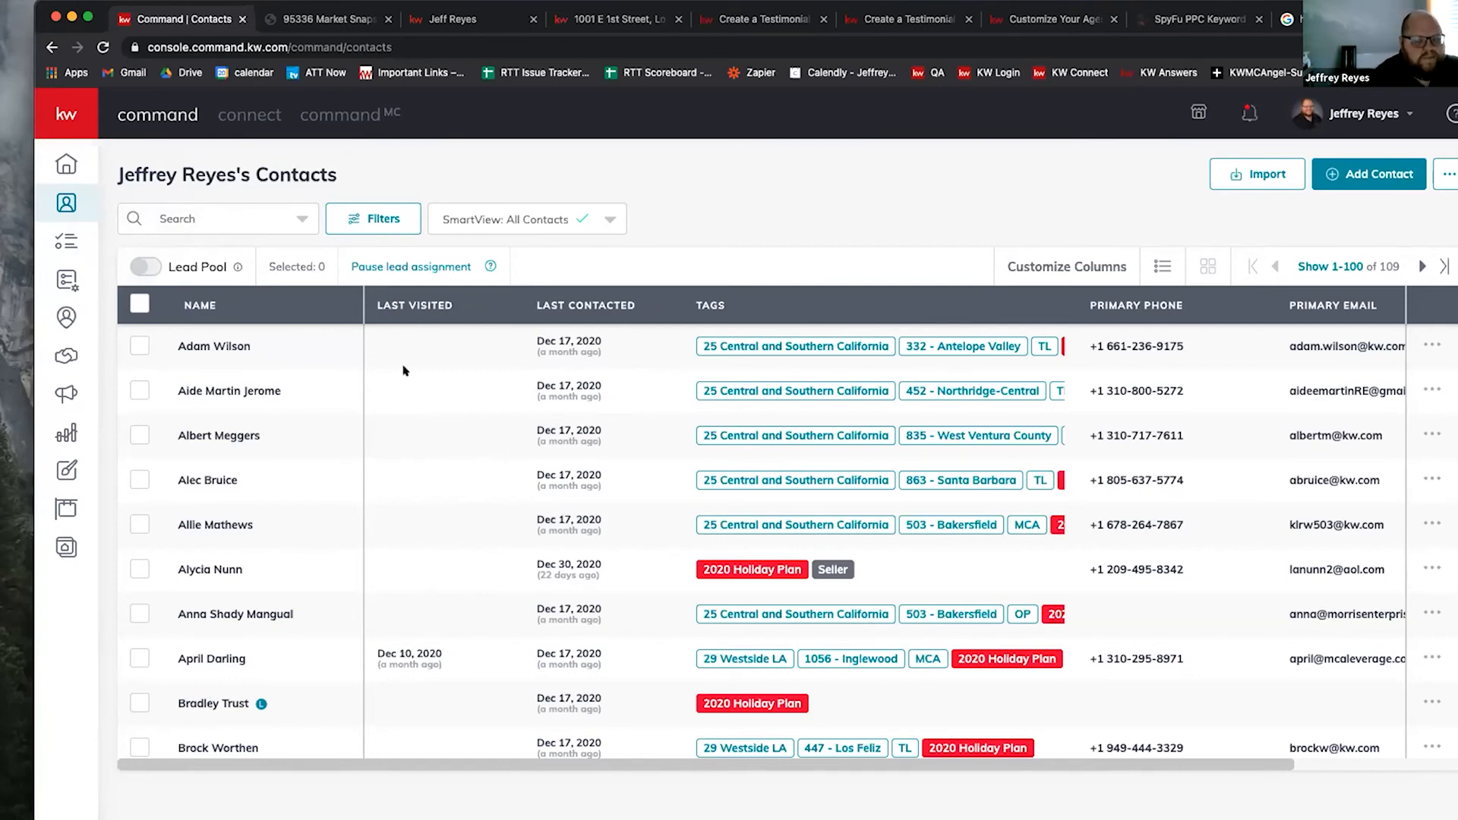
pyautogui.click(245, 667)
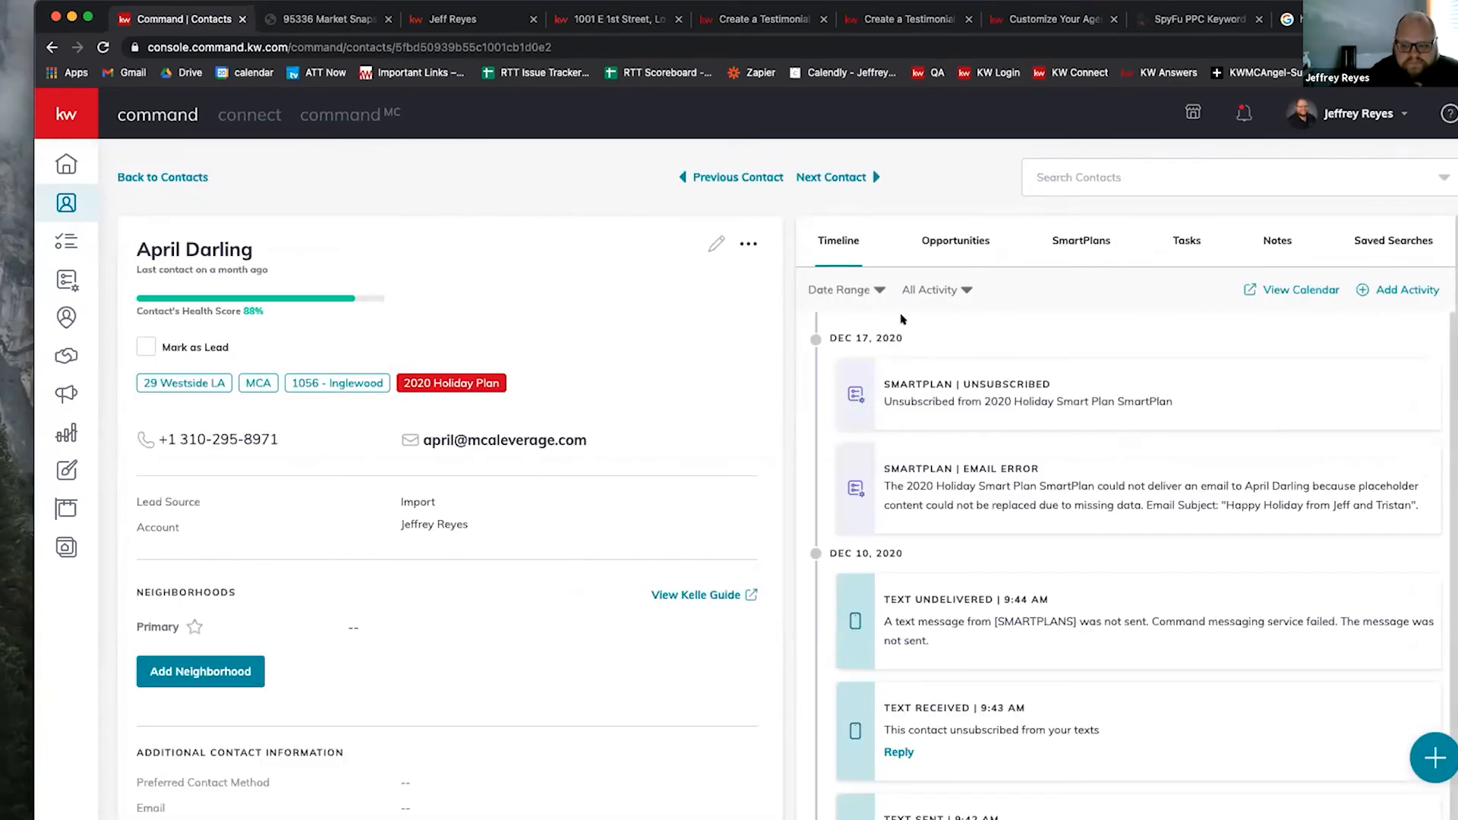
pyautogui.scroll(-3, 929, 488)
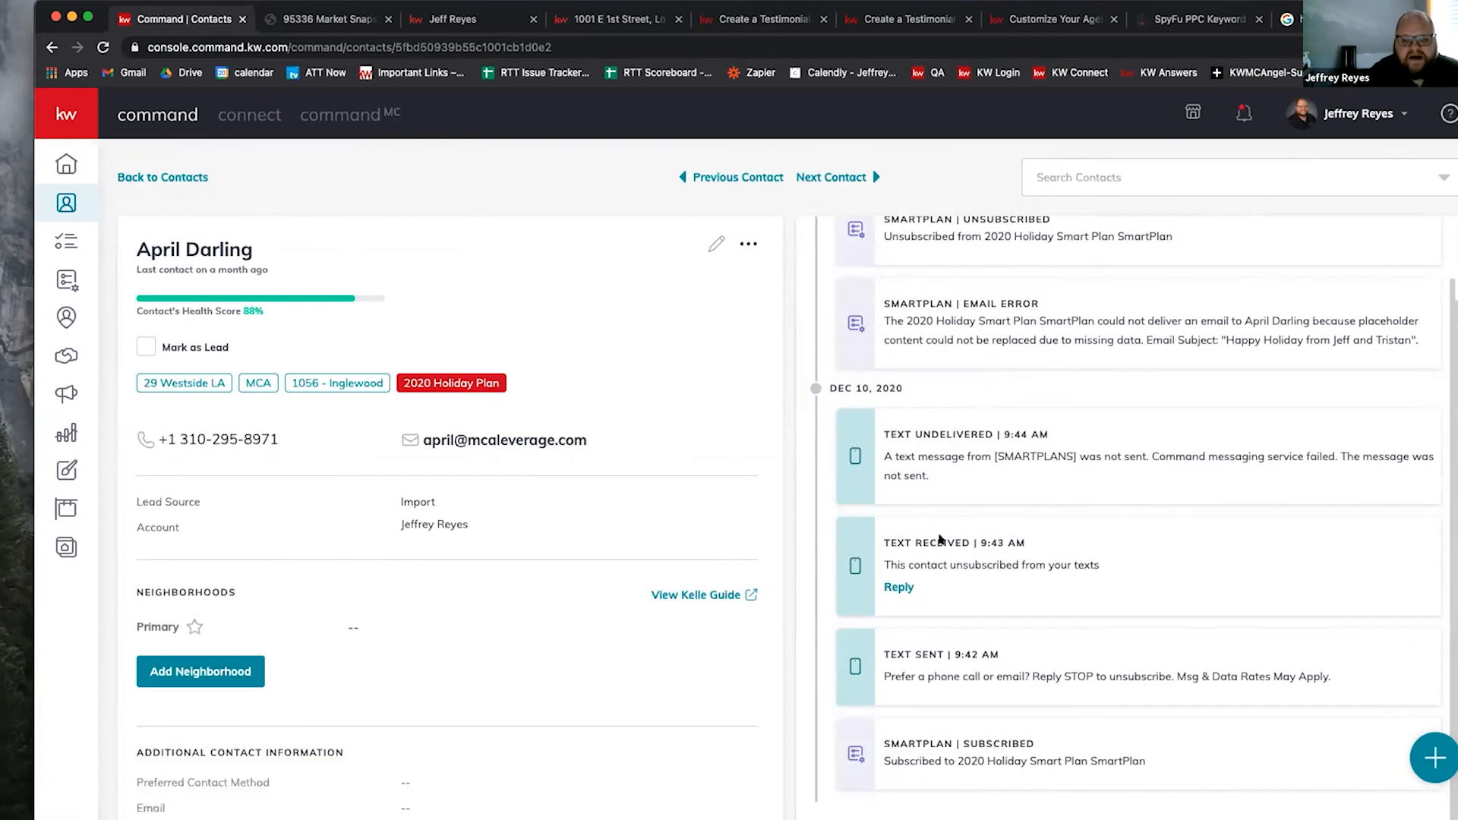
pyautogui.scroll(-2, 890, 460)
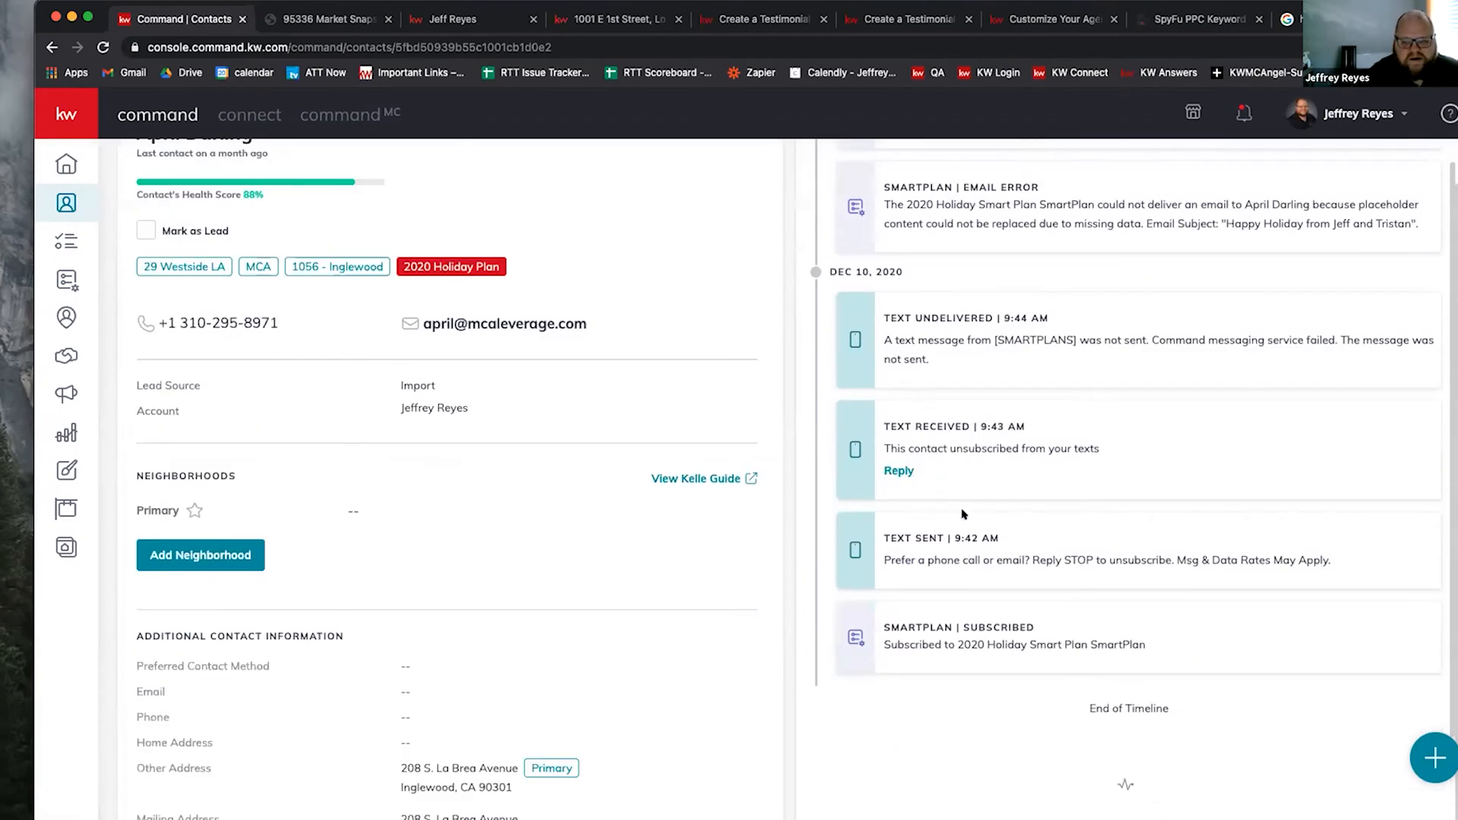
pyautogui.scroll(5, 926, 456)
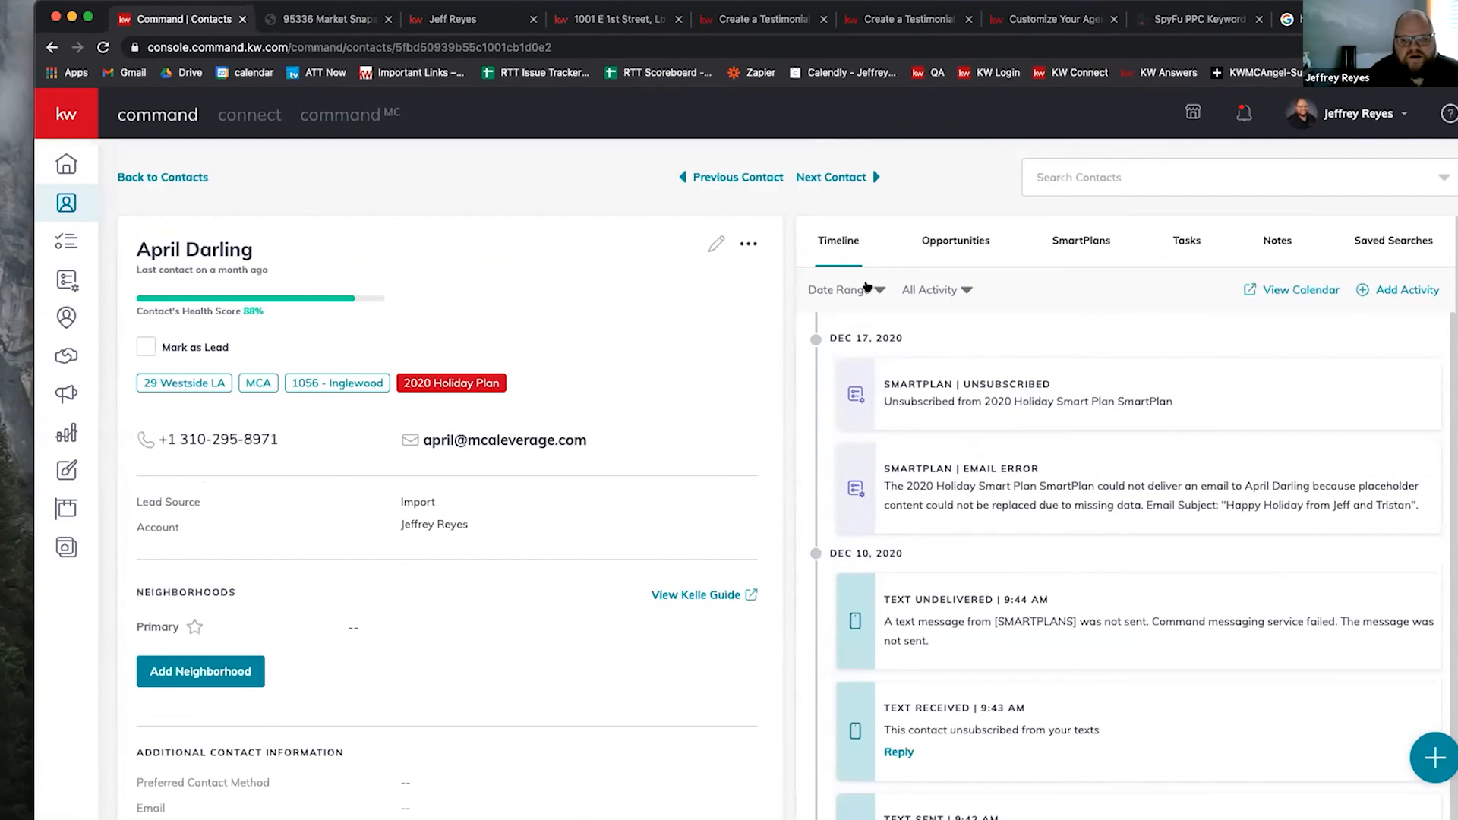
pyautogui.click(920, 289)
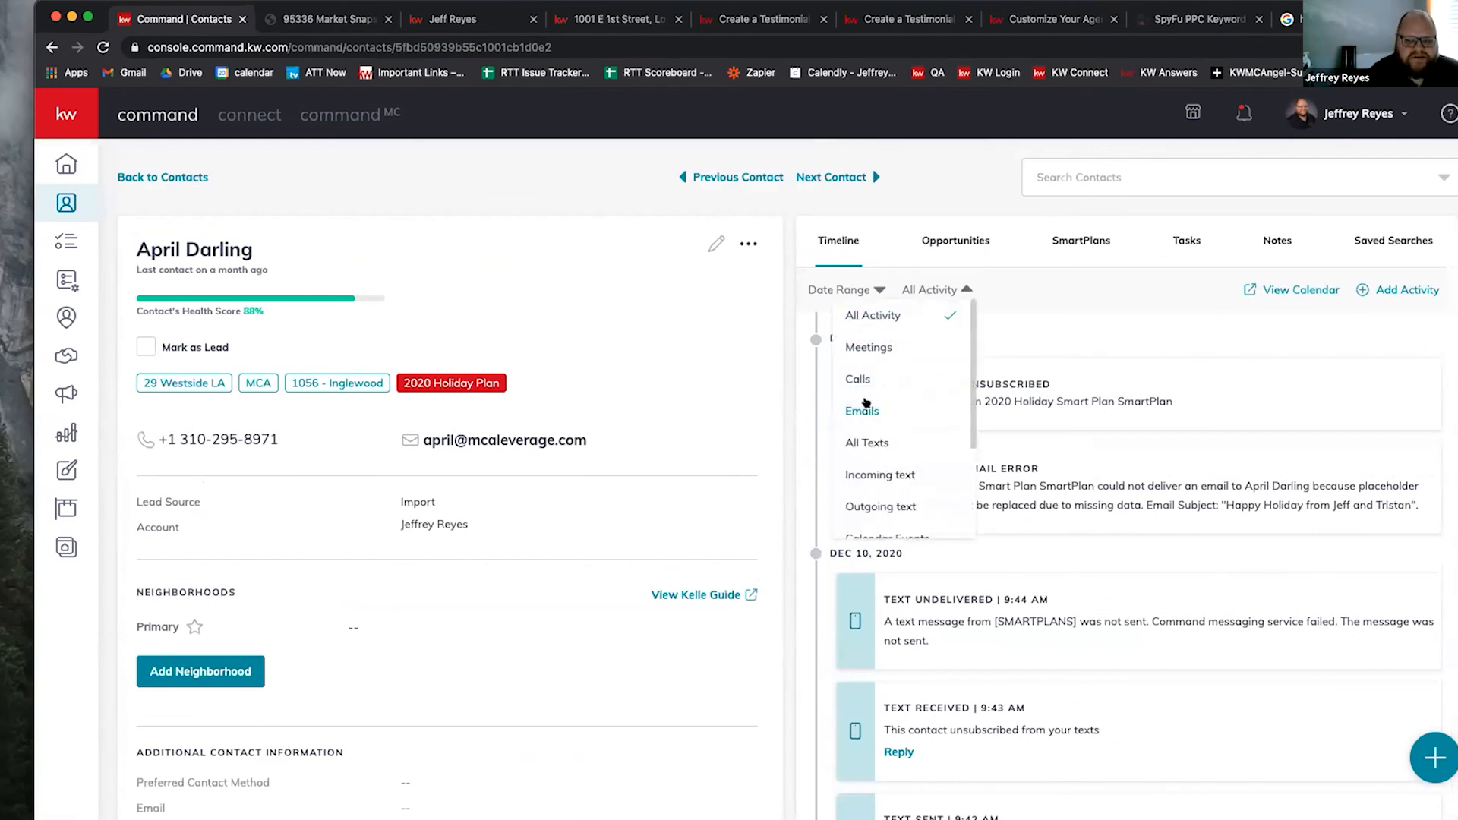
pyautogui.click(864, 411)
# Step: Reset the timeline to All Activity, then sort the contacts list by most recent Last Visited
pyautogui.click(922, 289)
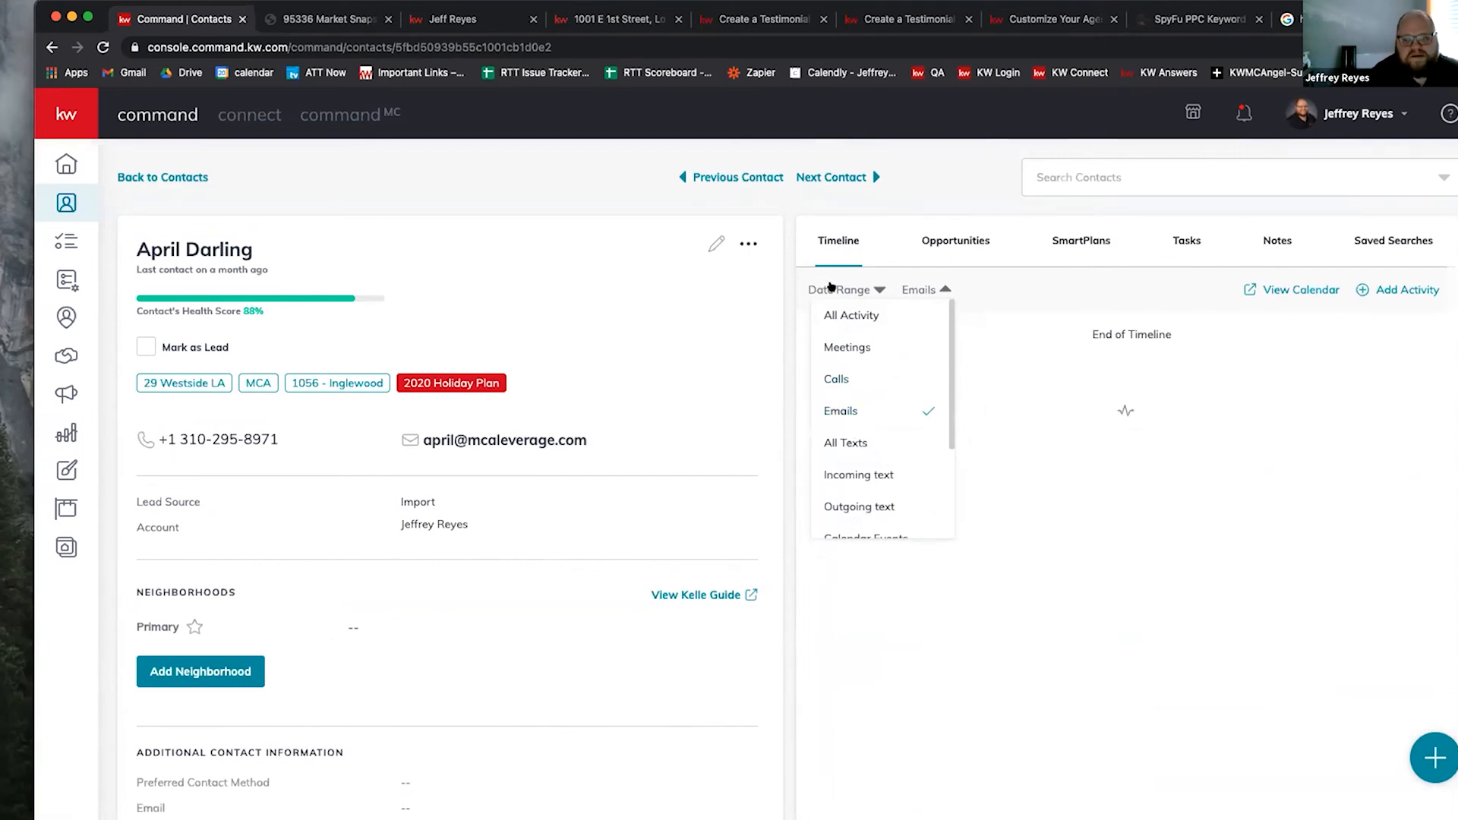
pyautogui.click(931, 289)
pyautogui.click(915, 293)
pyautogui.click(866, 315)
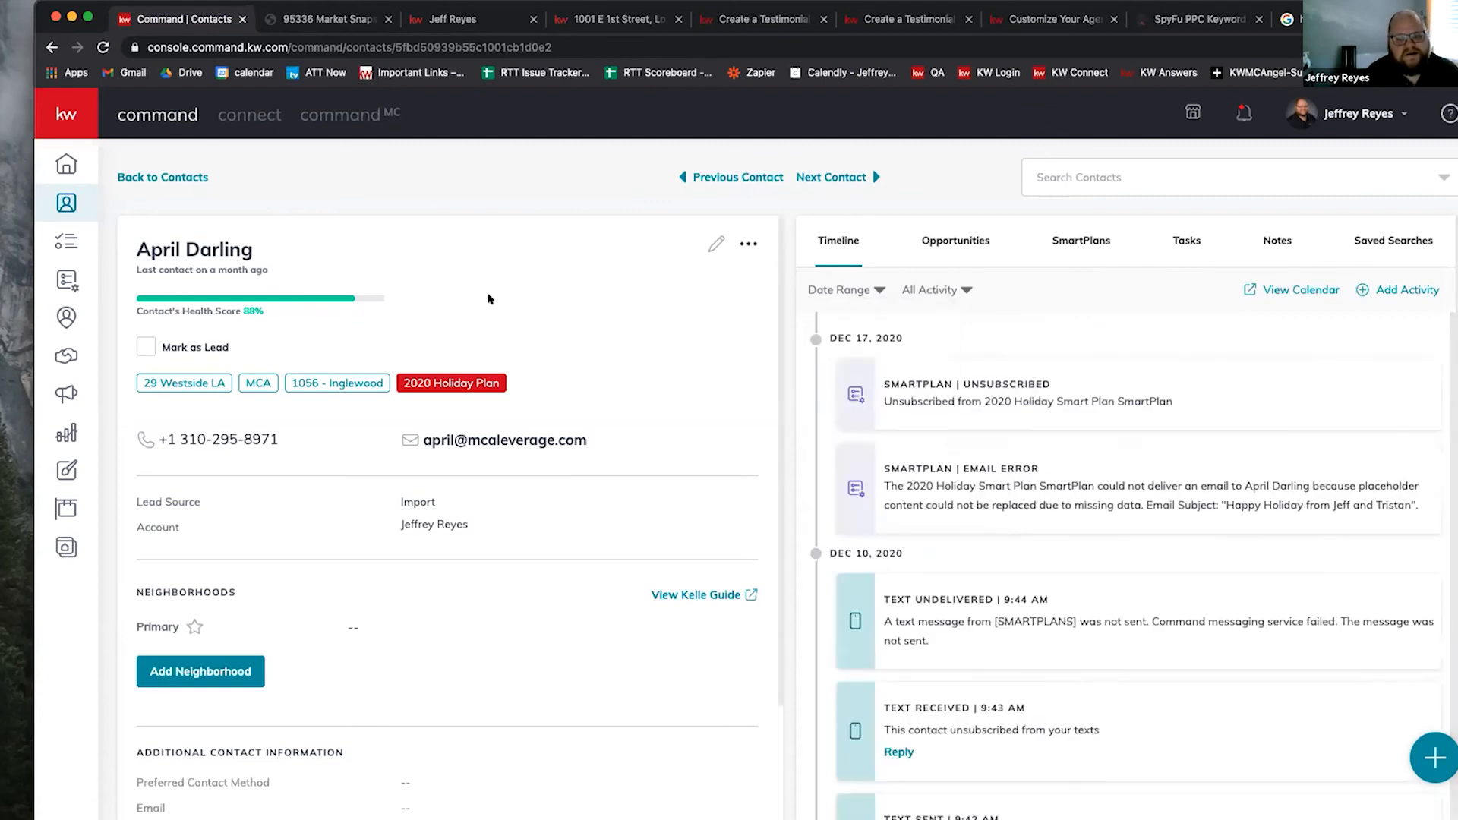
pyautogui.click(120, 178)
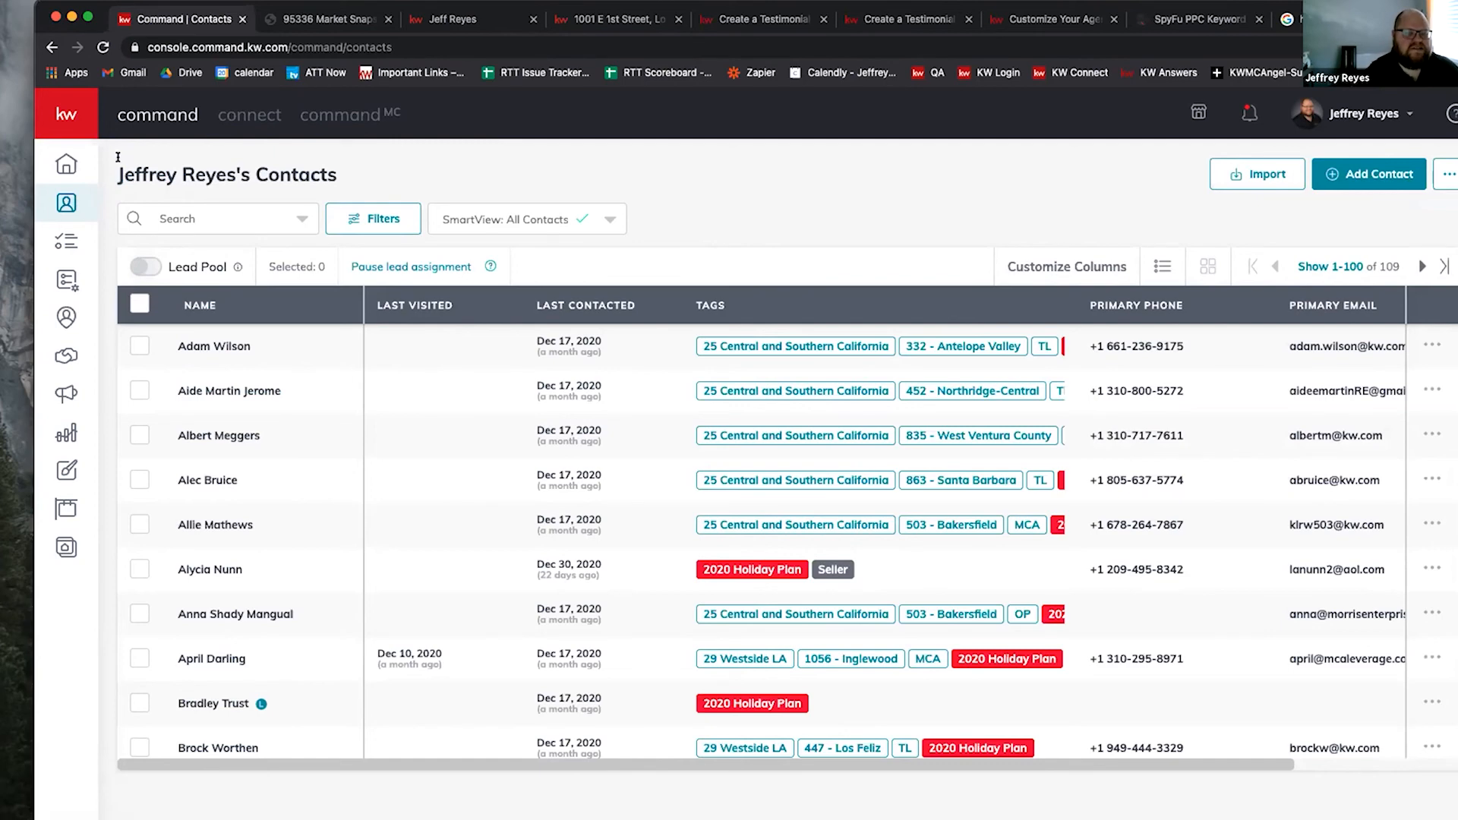
pyautogui.click(414, 308)
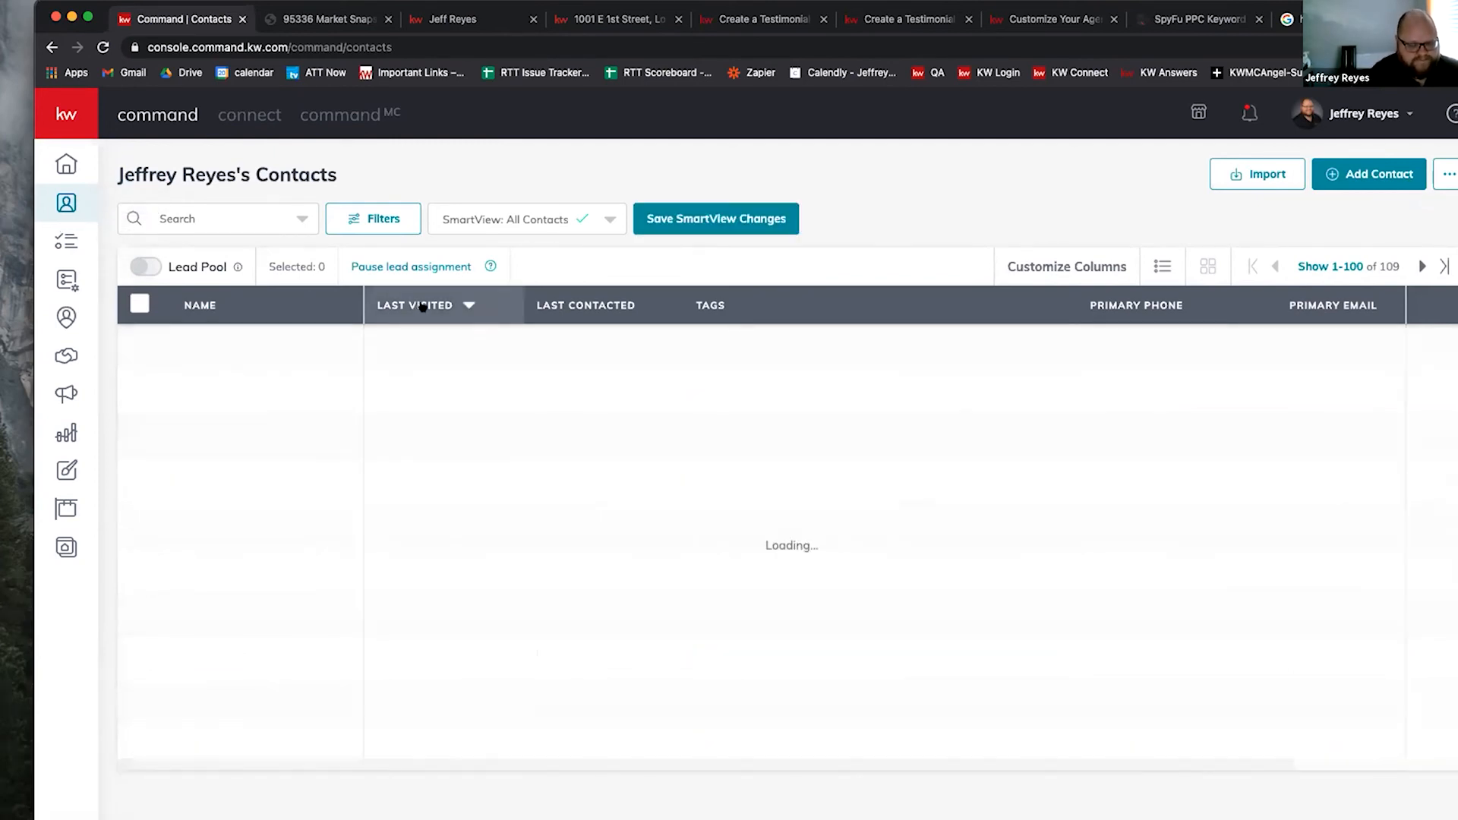